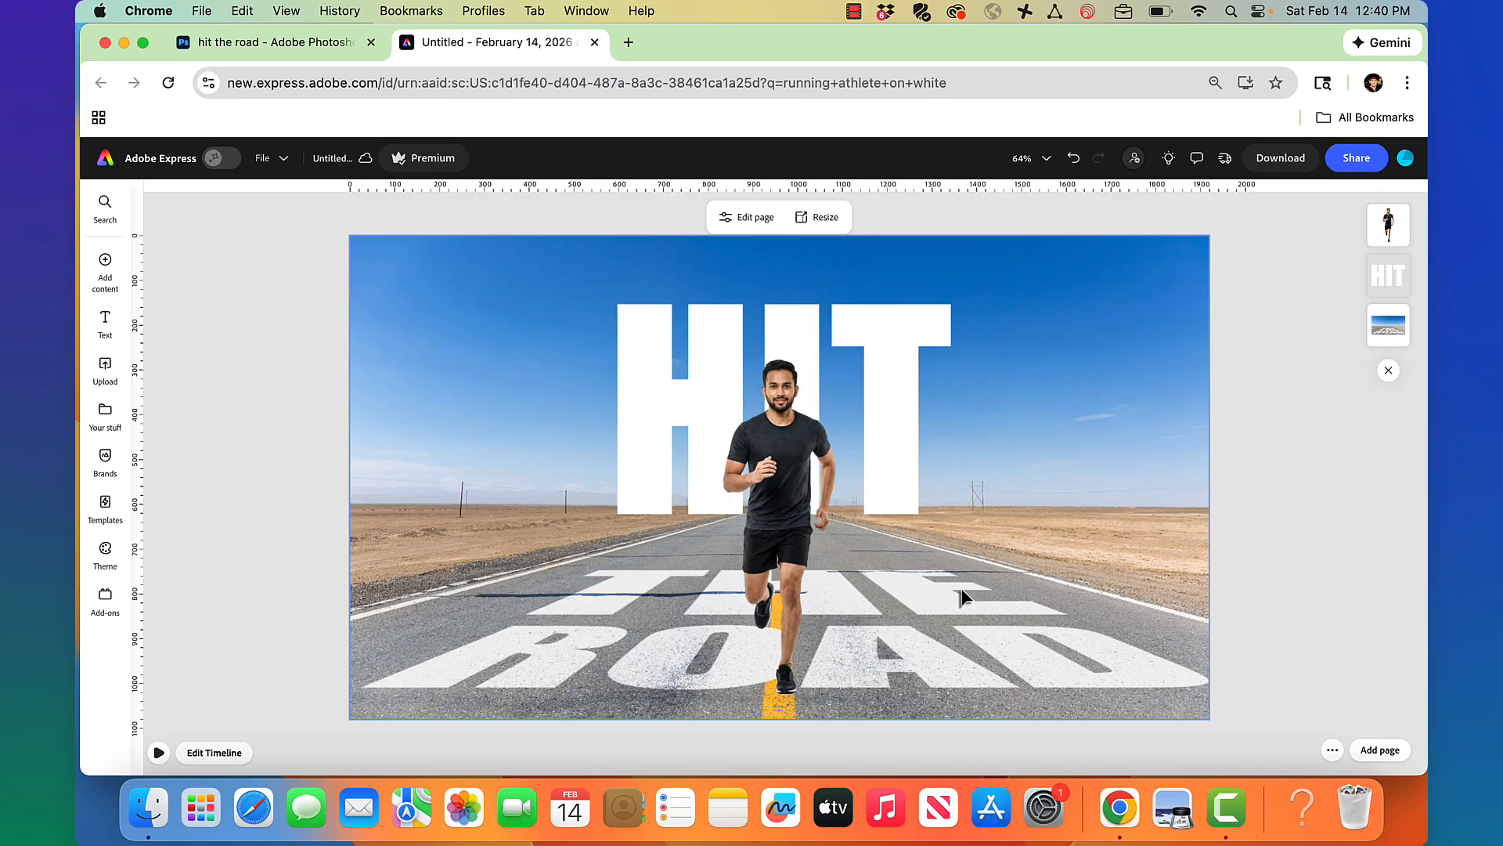
Open Adobe Express home in a new browser tab and switch from it to Photoshop on the web.
{"action": "left_click", "coordinate": [313, 43]}
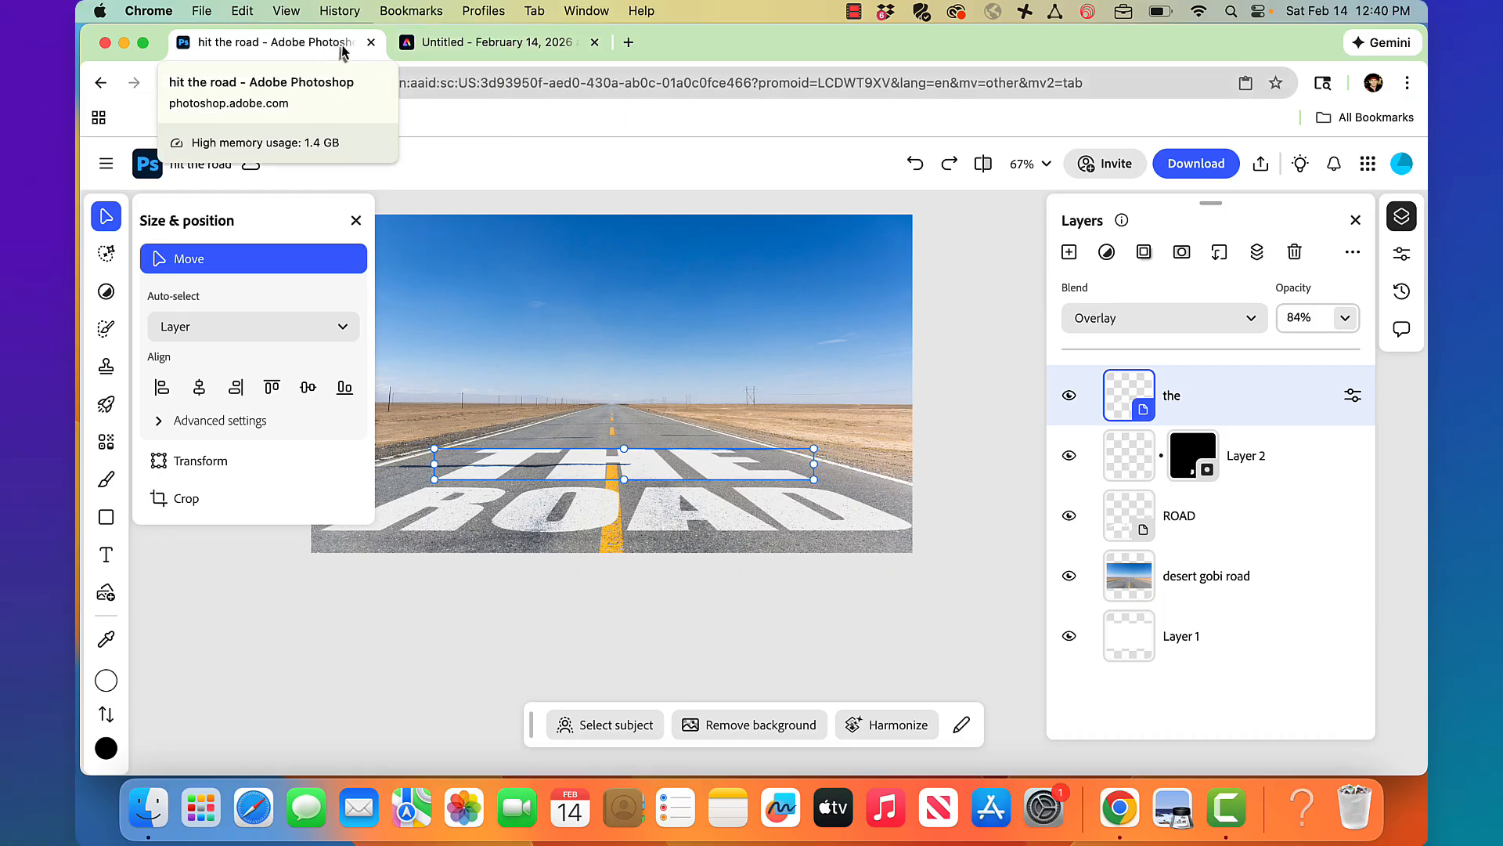
{"action": "left_click", "coordinate": [429, 49]}
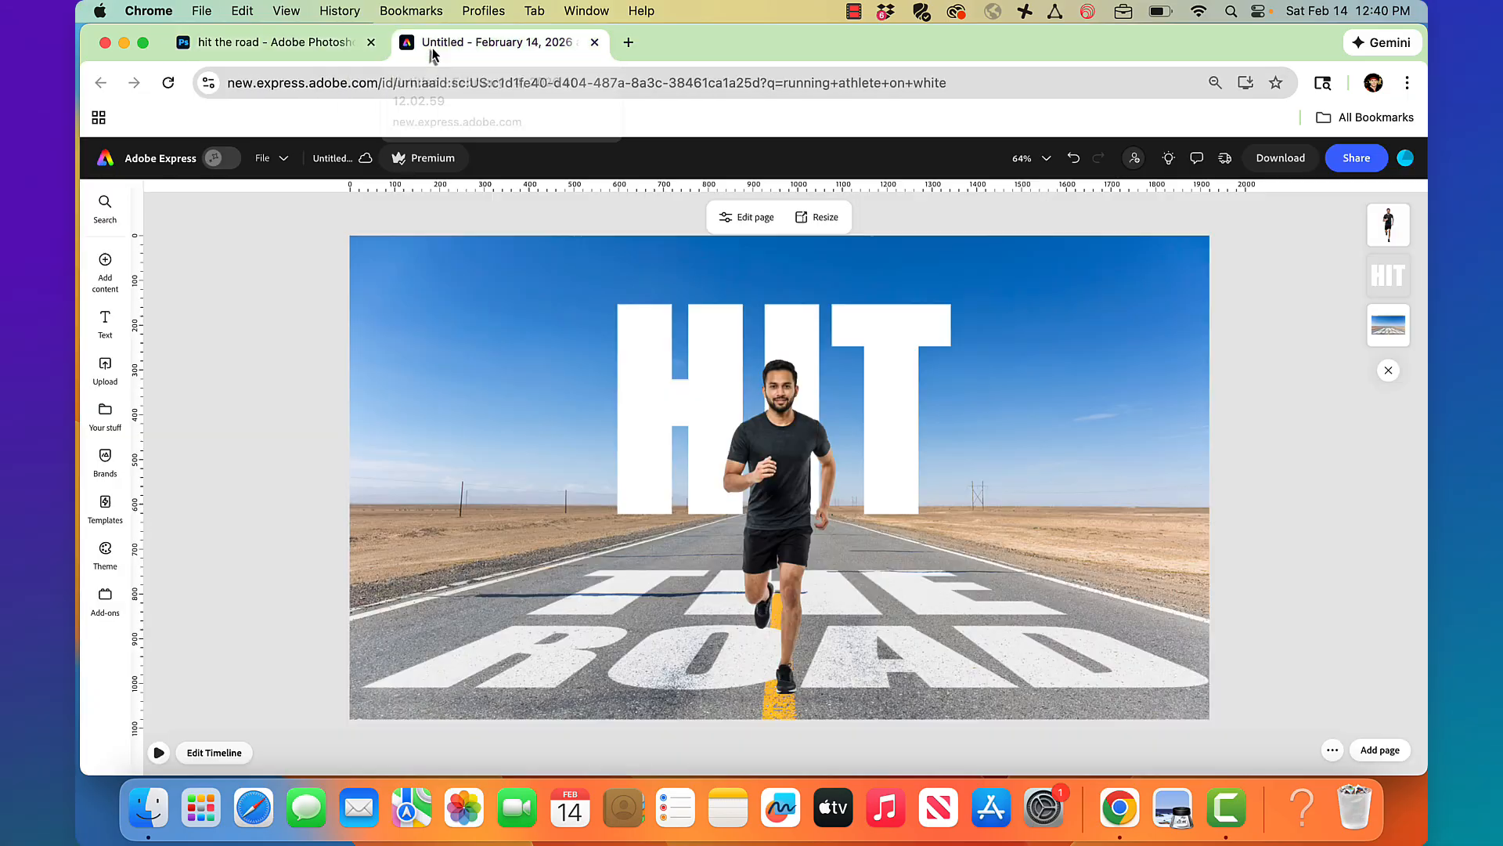
{"action": "right_click", "coordinate": [115, 166]}
{"action": "left_click", "coordinate": [124, 167]}
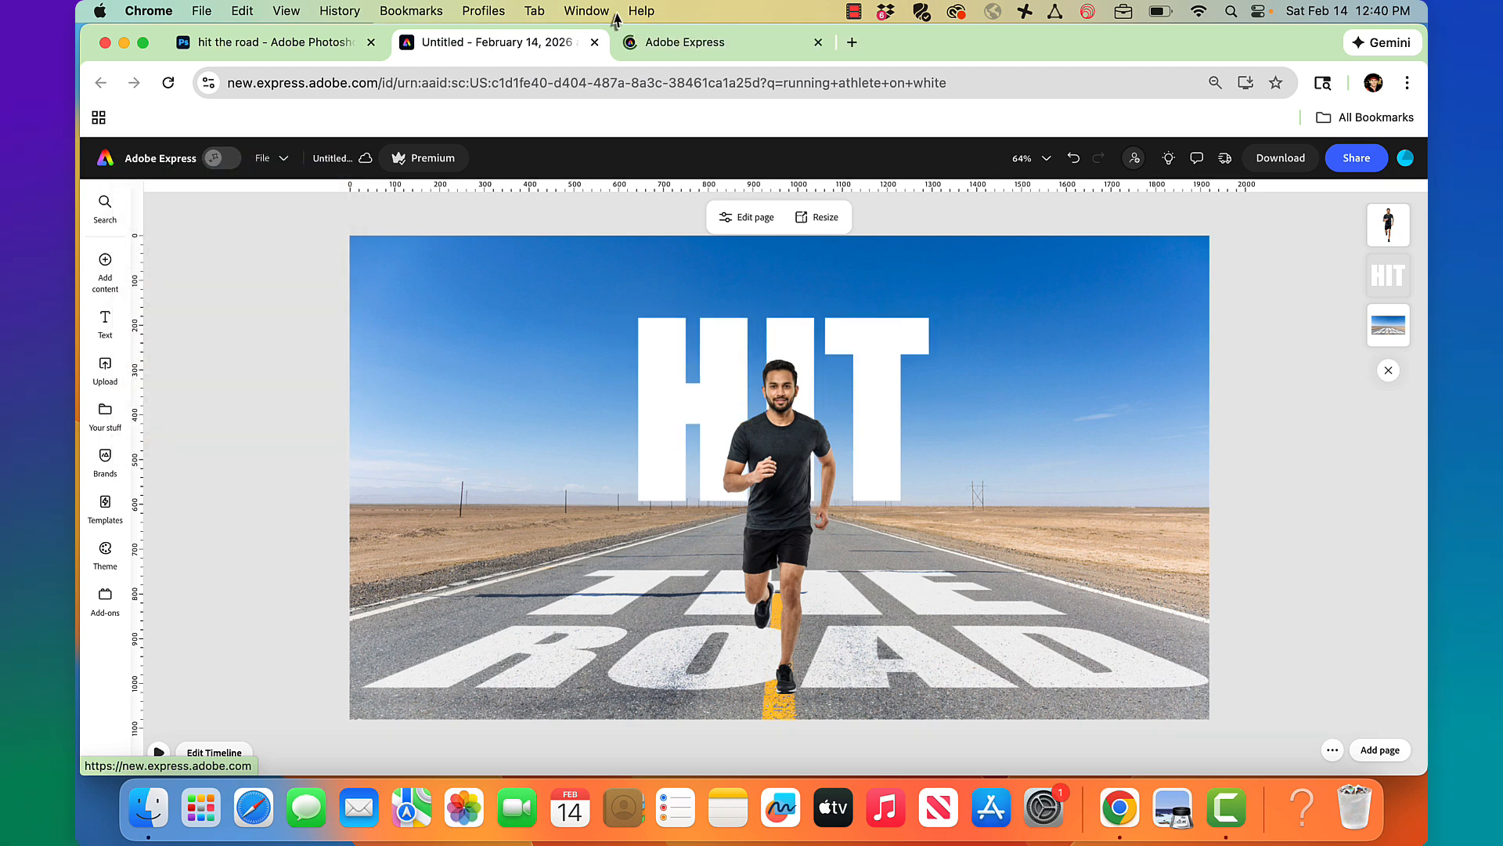
{"action": "left_click", "coordinate": [695, 42]}
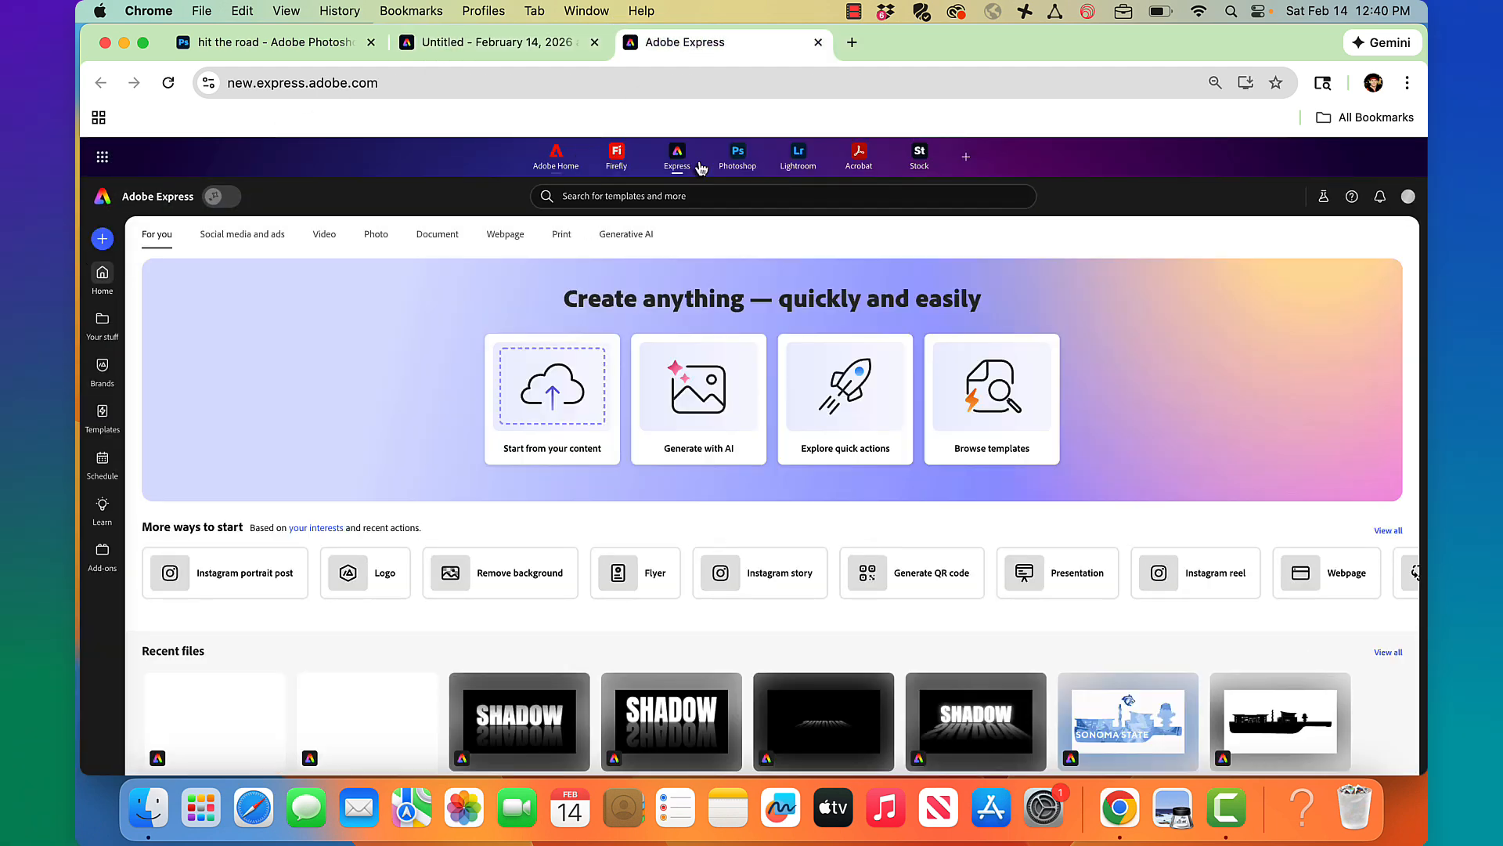
{"action": "left_click", "coordinate": [738, 158]}
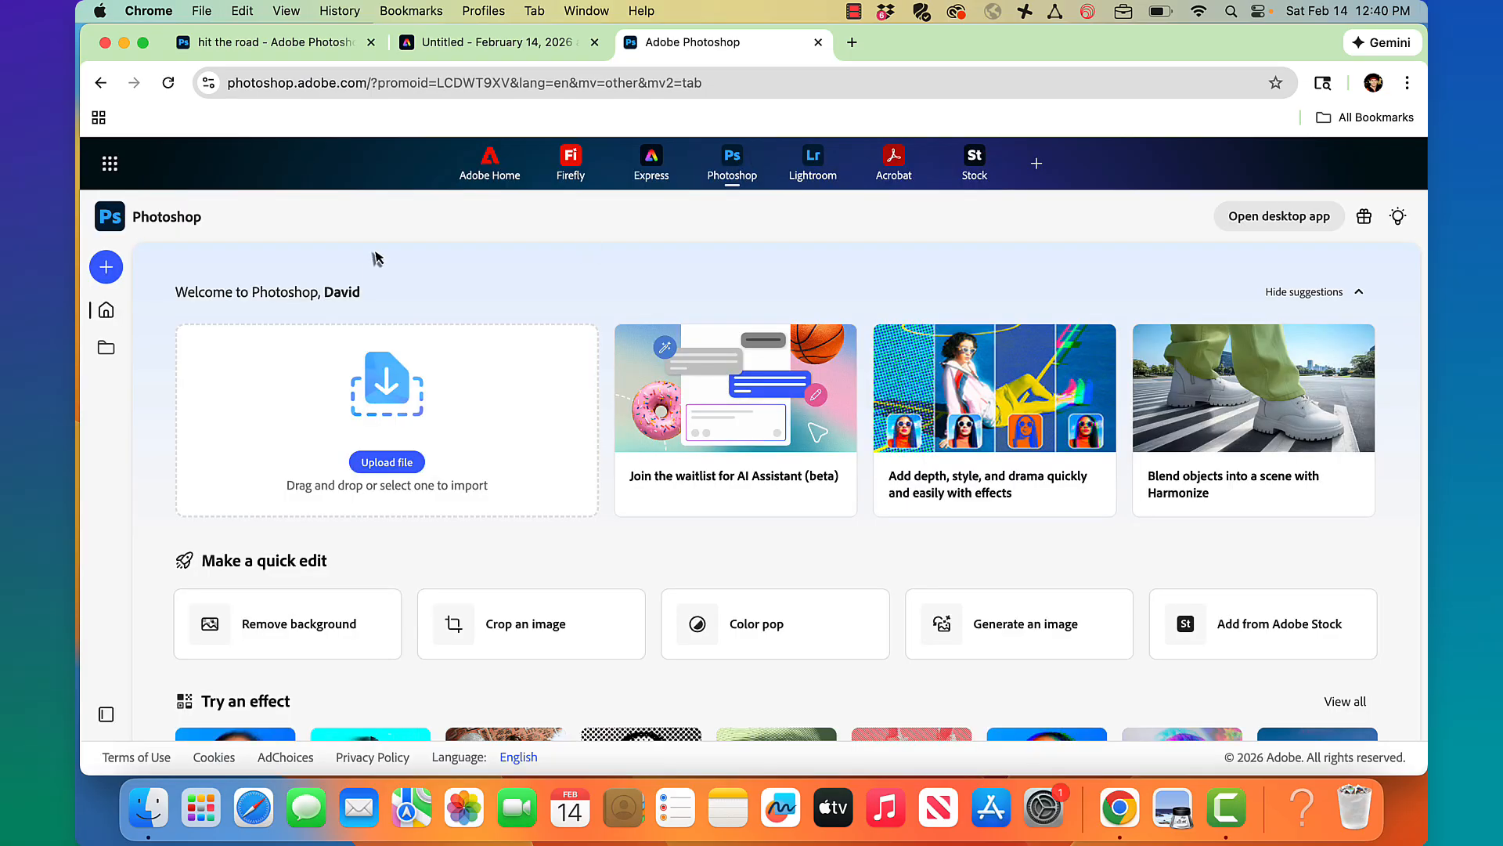
Create a blank document from the HDTV 1080p preset at 1920 × 1080 px.
{"action": "left_click", "coordinate": [107, 269]}
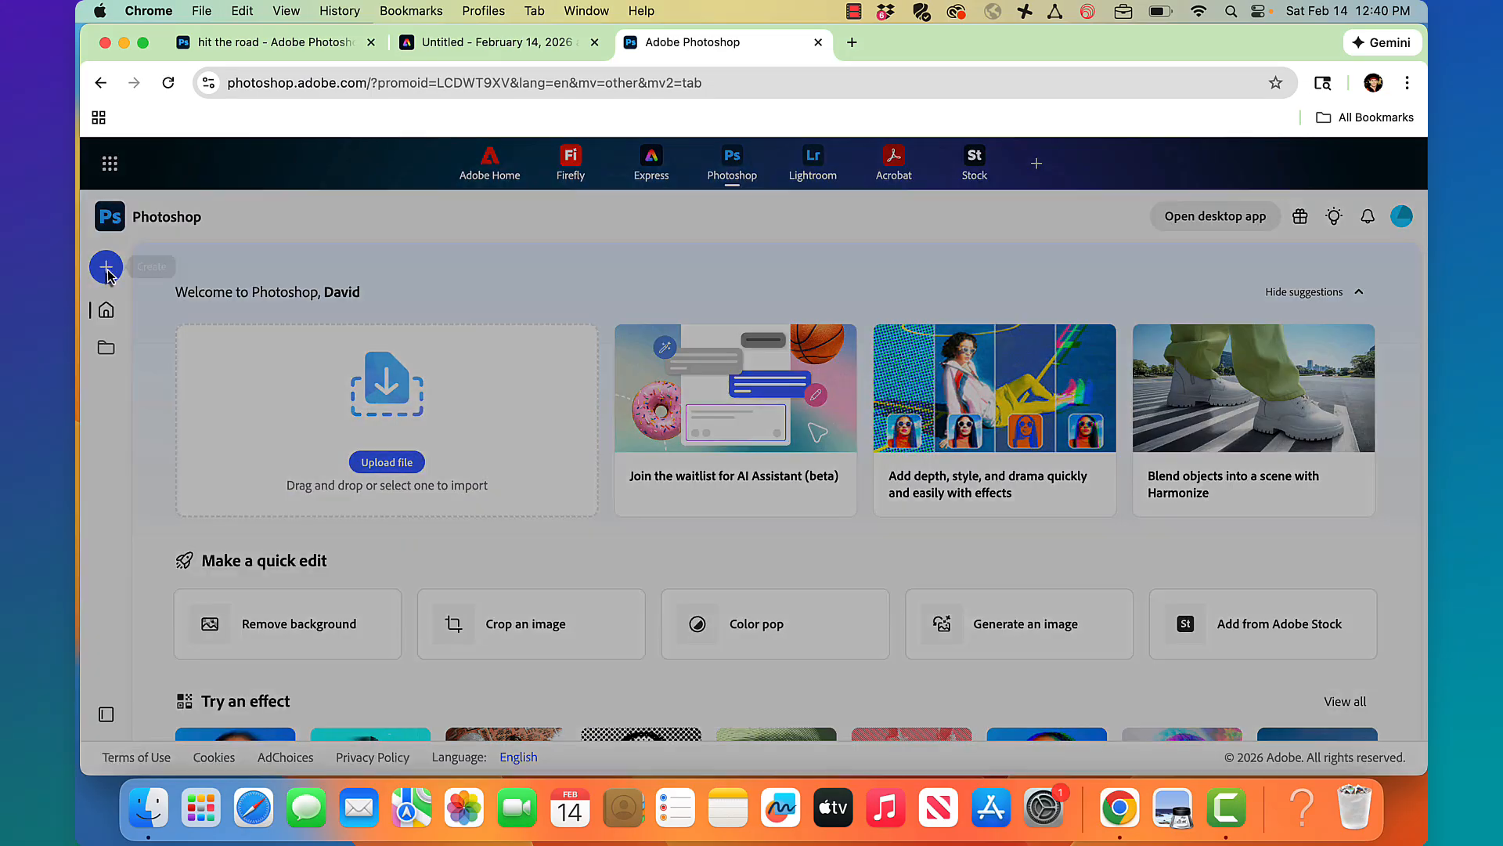
{"action": "left_click", "coordinate": [398, 366]}
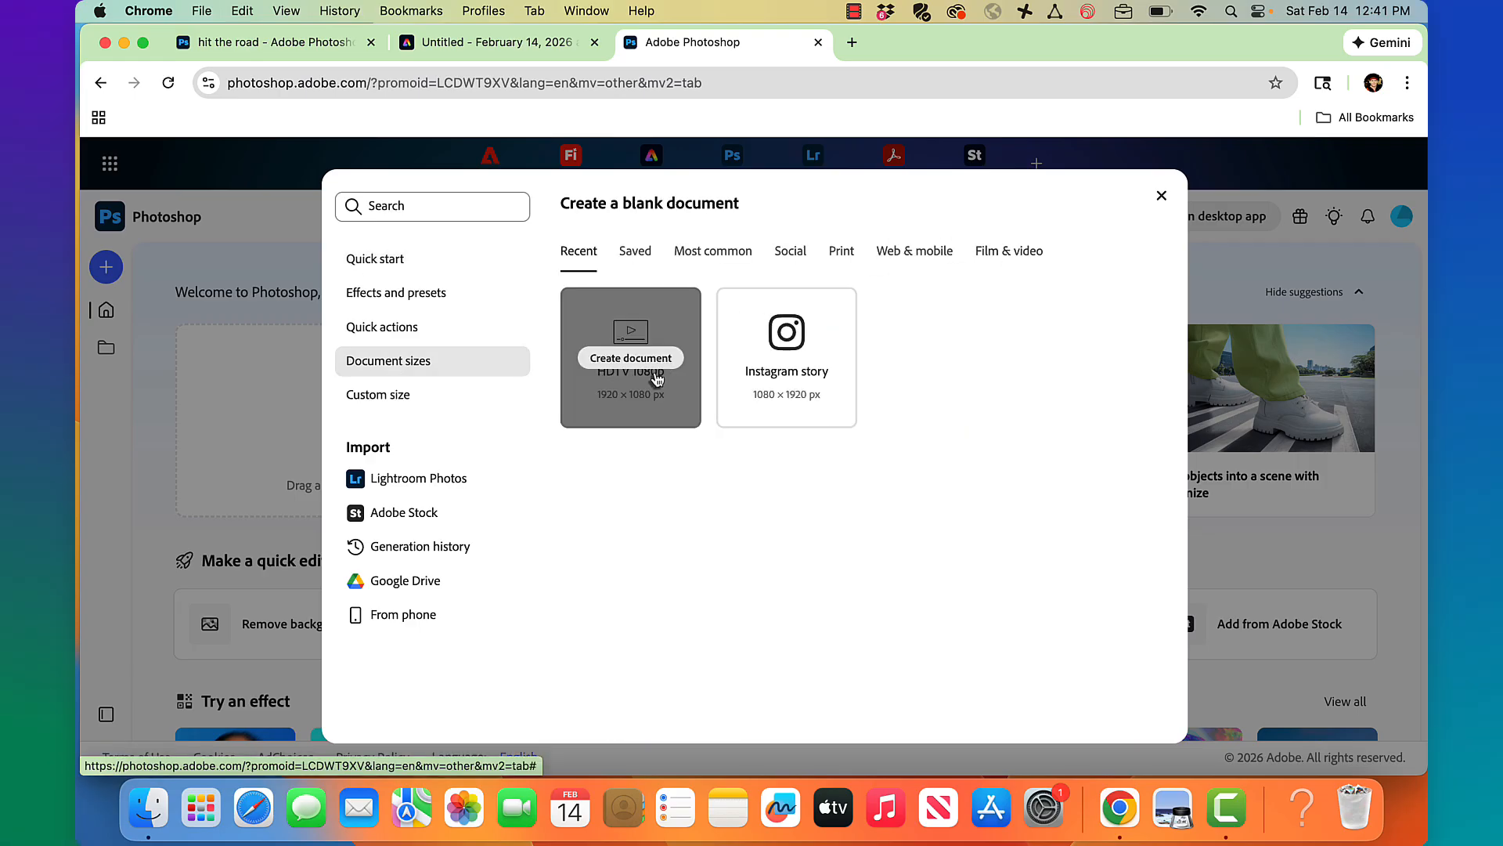
{"action": "left_click", "coordinate": [642, 399]}
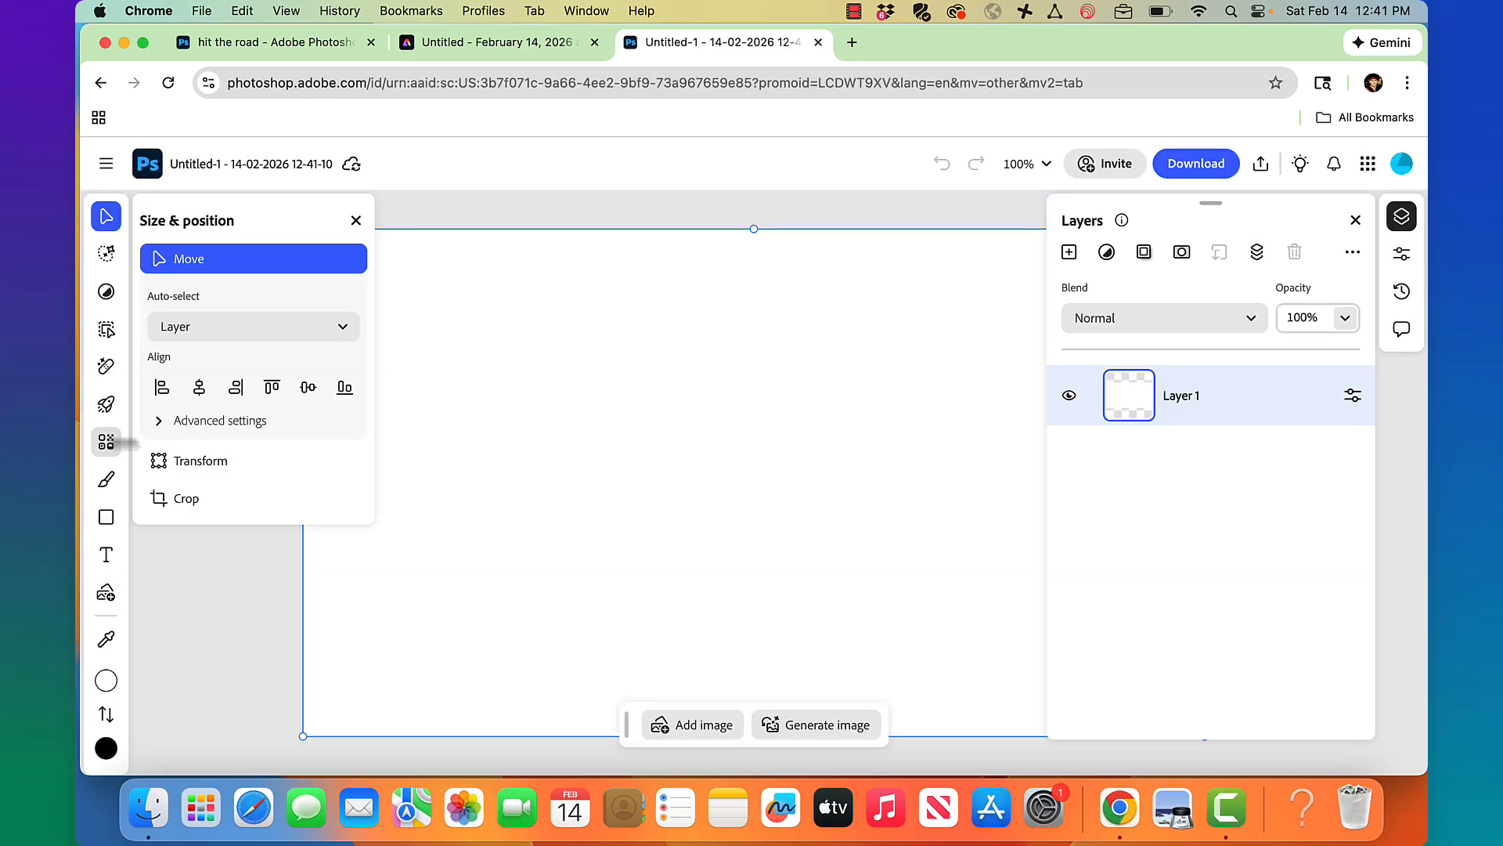
Search the stock images for "road vanishing" and add the desert road photo with the blue sky to the document.
{"action": "mouse_move", "coordinate": [103, 447]}
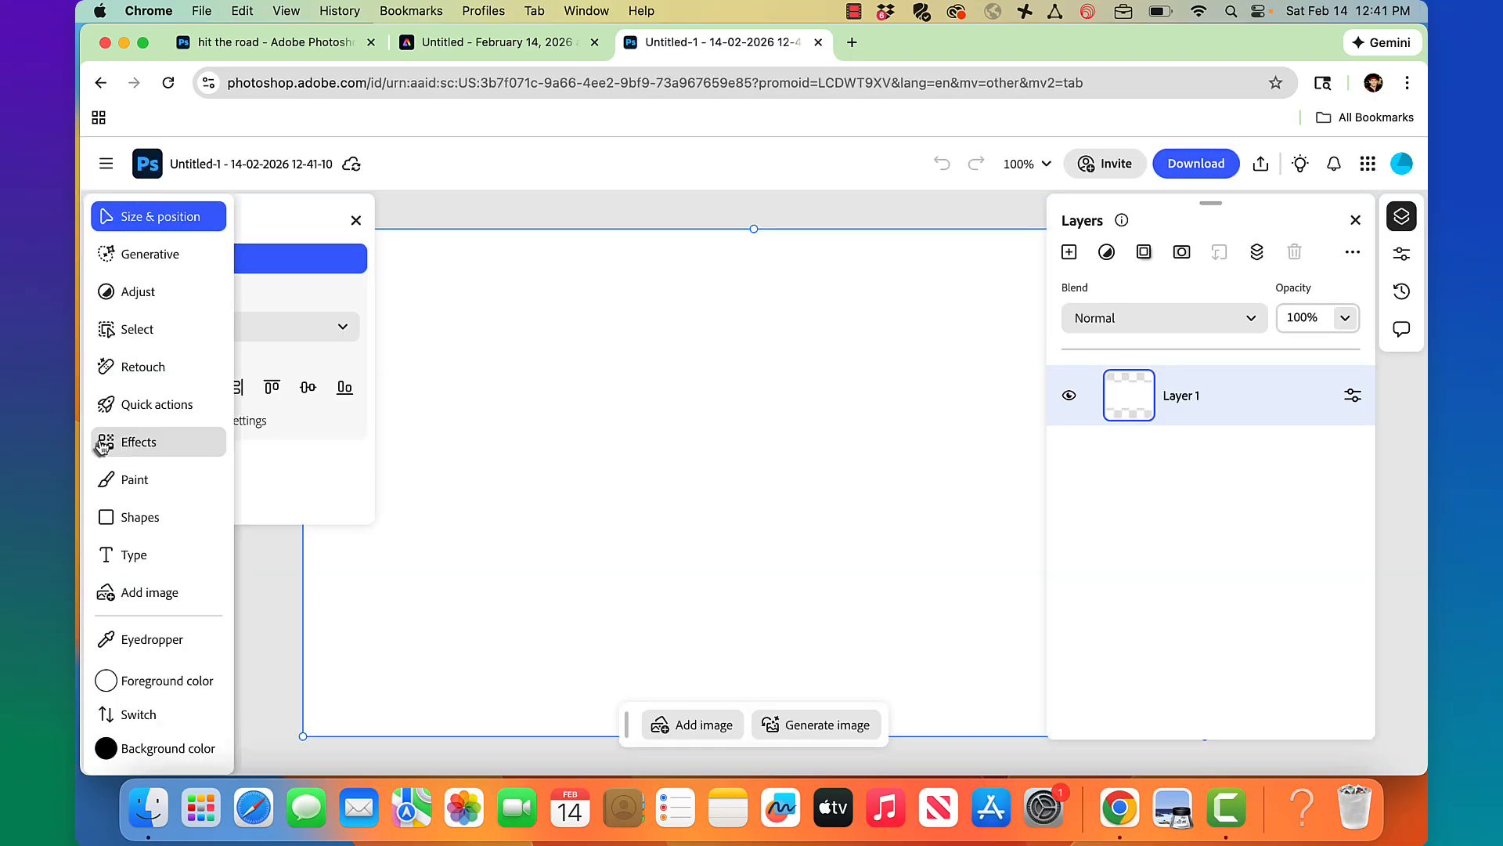
{"action": "left_click", "coordinate": [104, 592]}
{"action": "left_click", "coordinate": [237, 305]}
{"action": "type", "text": "road van"}
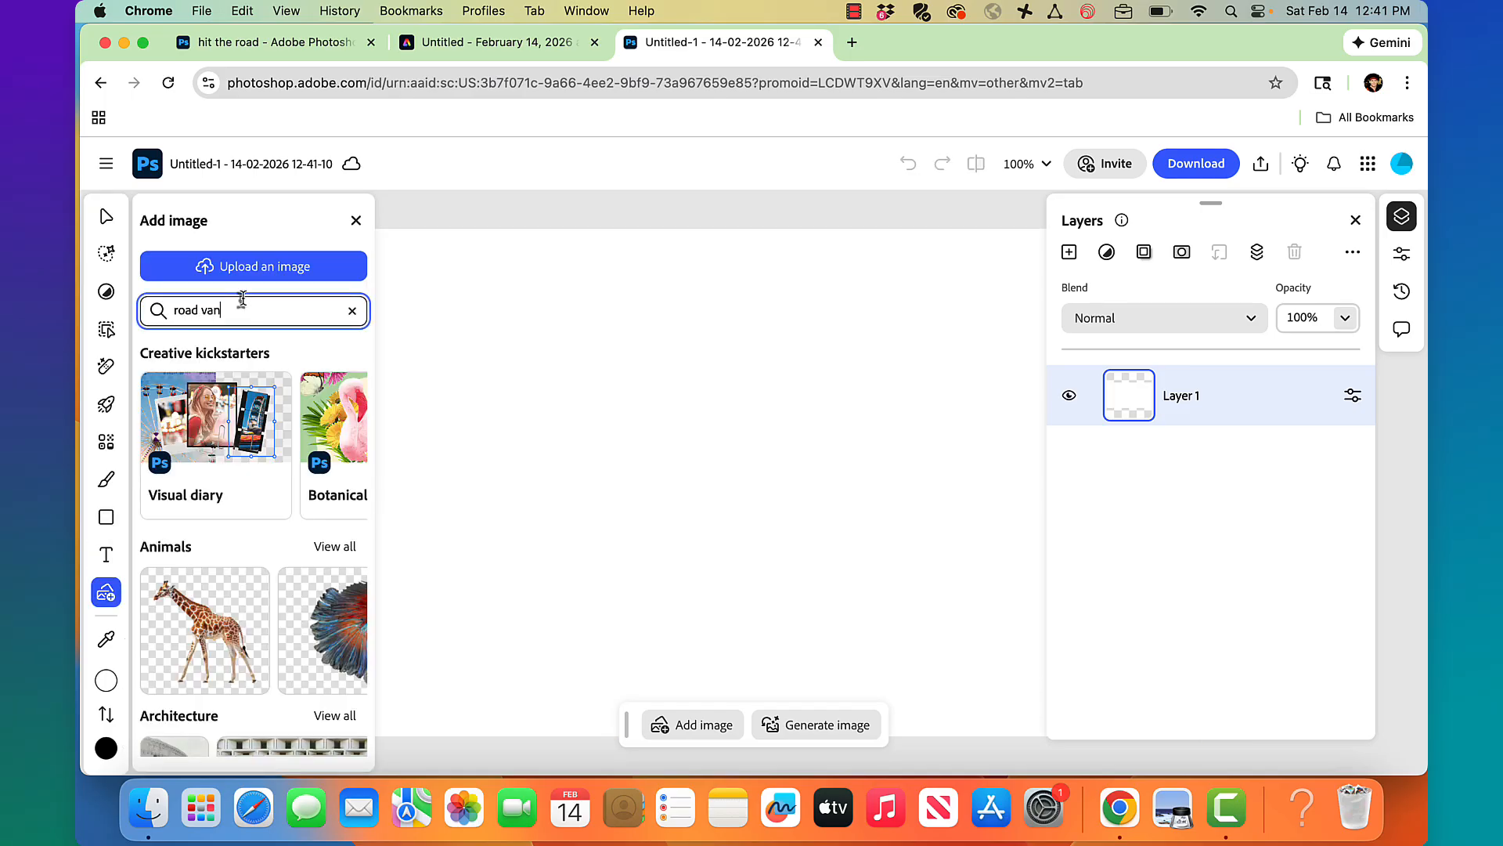
{"action": "key", "text": "Return"}
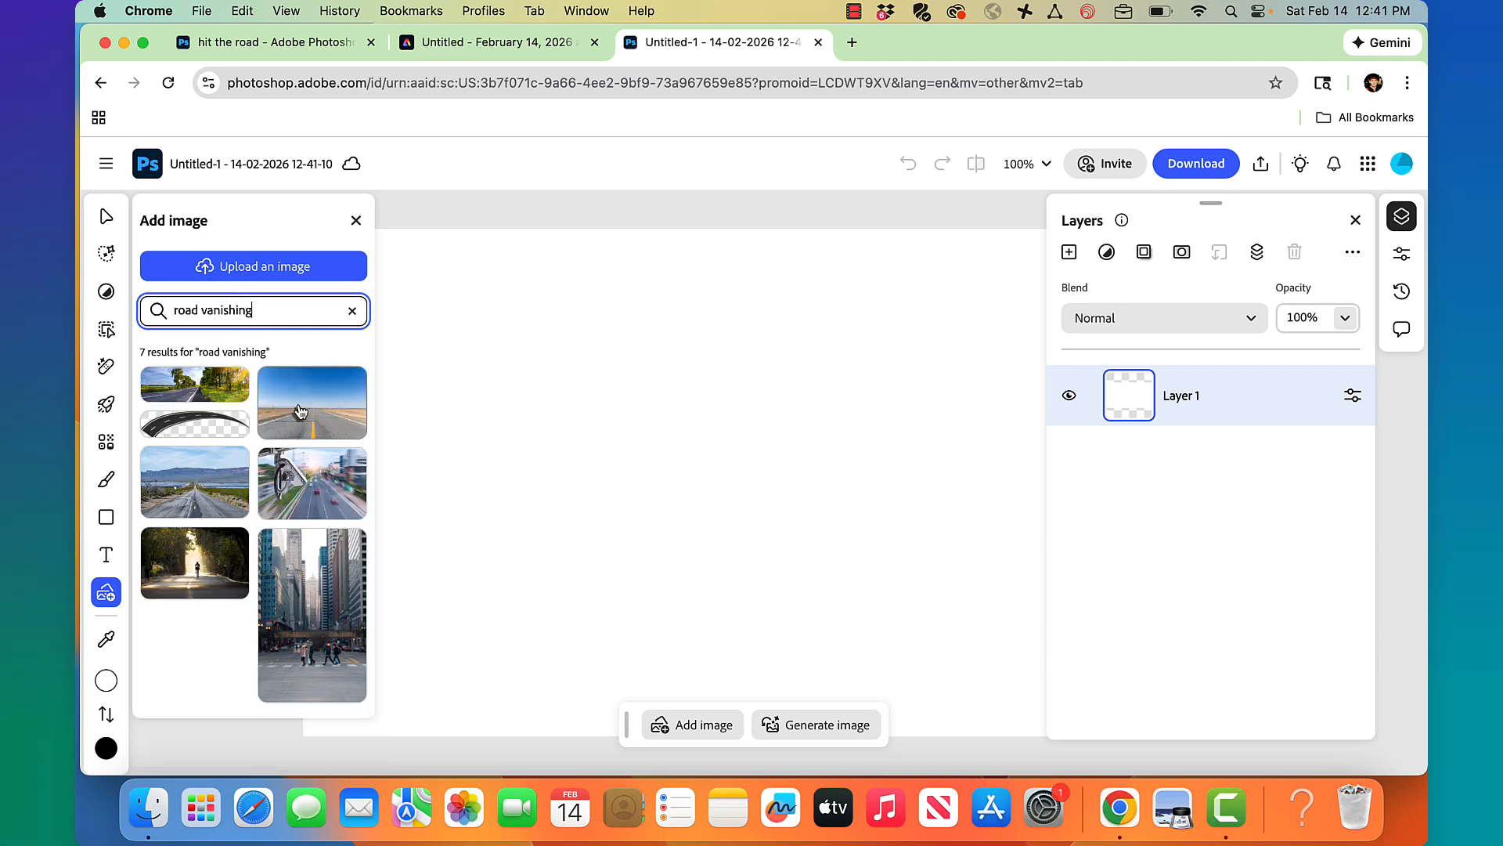
{"action": "left_click", "coordinate": [300, 411]}
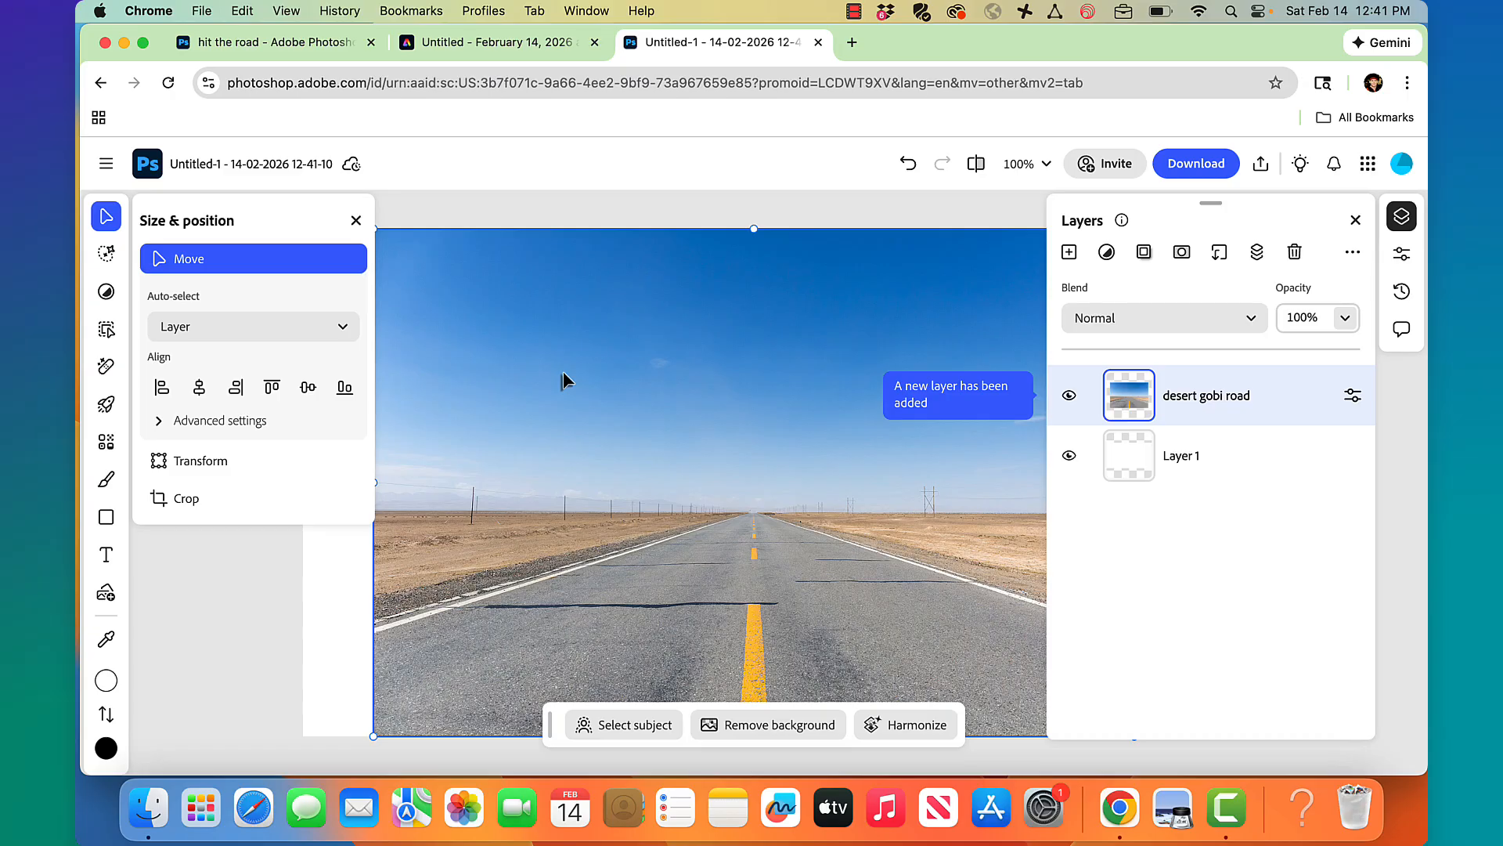
Stretch the desert road image horizontally in both directions to fill the 1920 × 1080 canvas.
{"action": "left_click", "coordinate": [356, 220]}
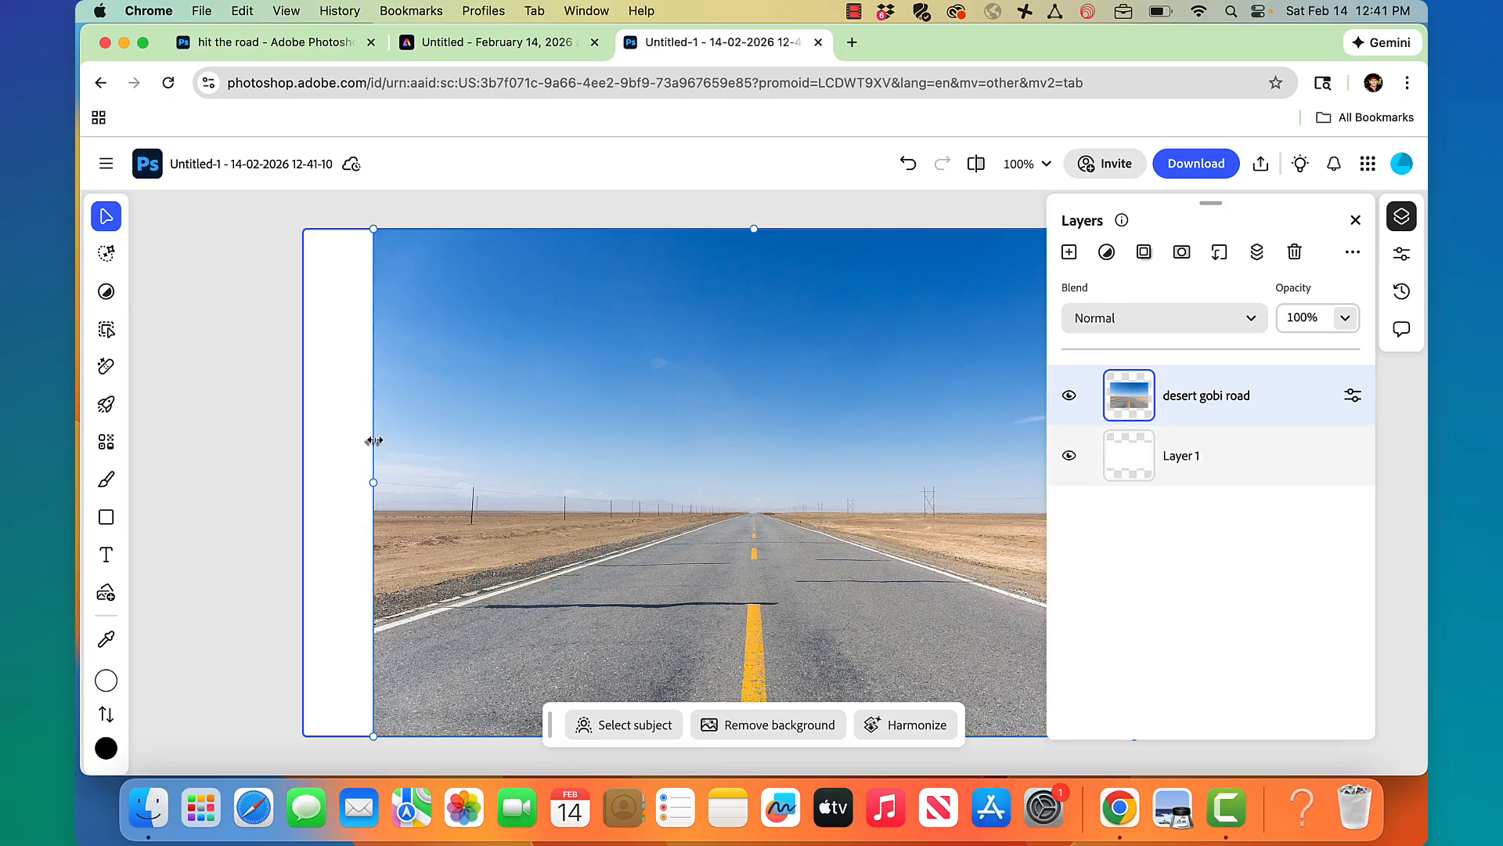
{"action": "left_click_drag", "start_coordinate": [373, 482], "coordinate": [303, 496]}
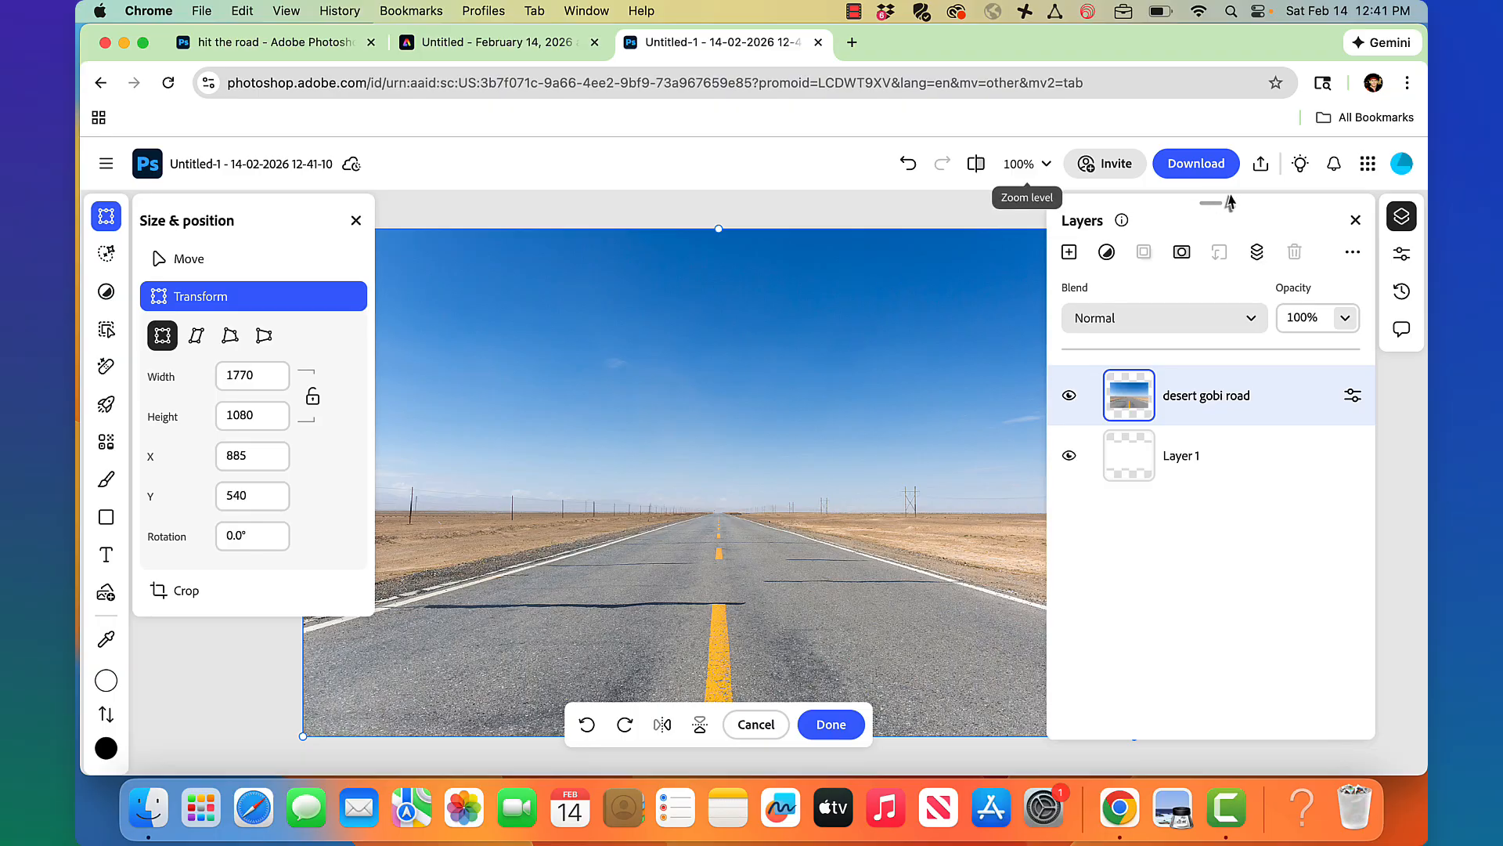
{"action": "left_click", "coordinate": [1355, 221]}
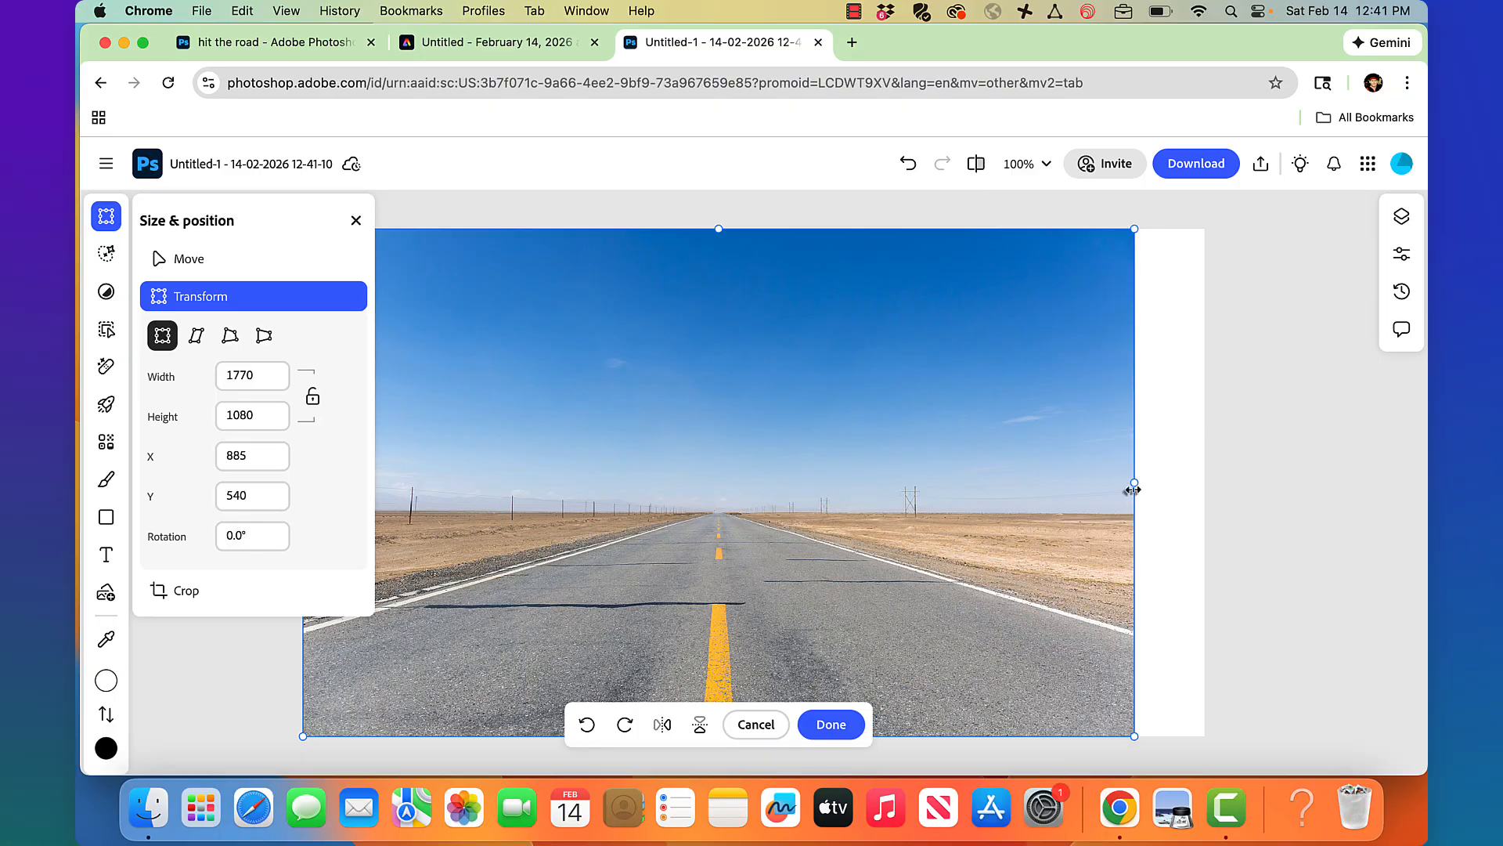
{"action": "left_click_drag", "start_coordinate": [1133, 484], "coordinate": [1202, 483]}
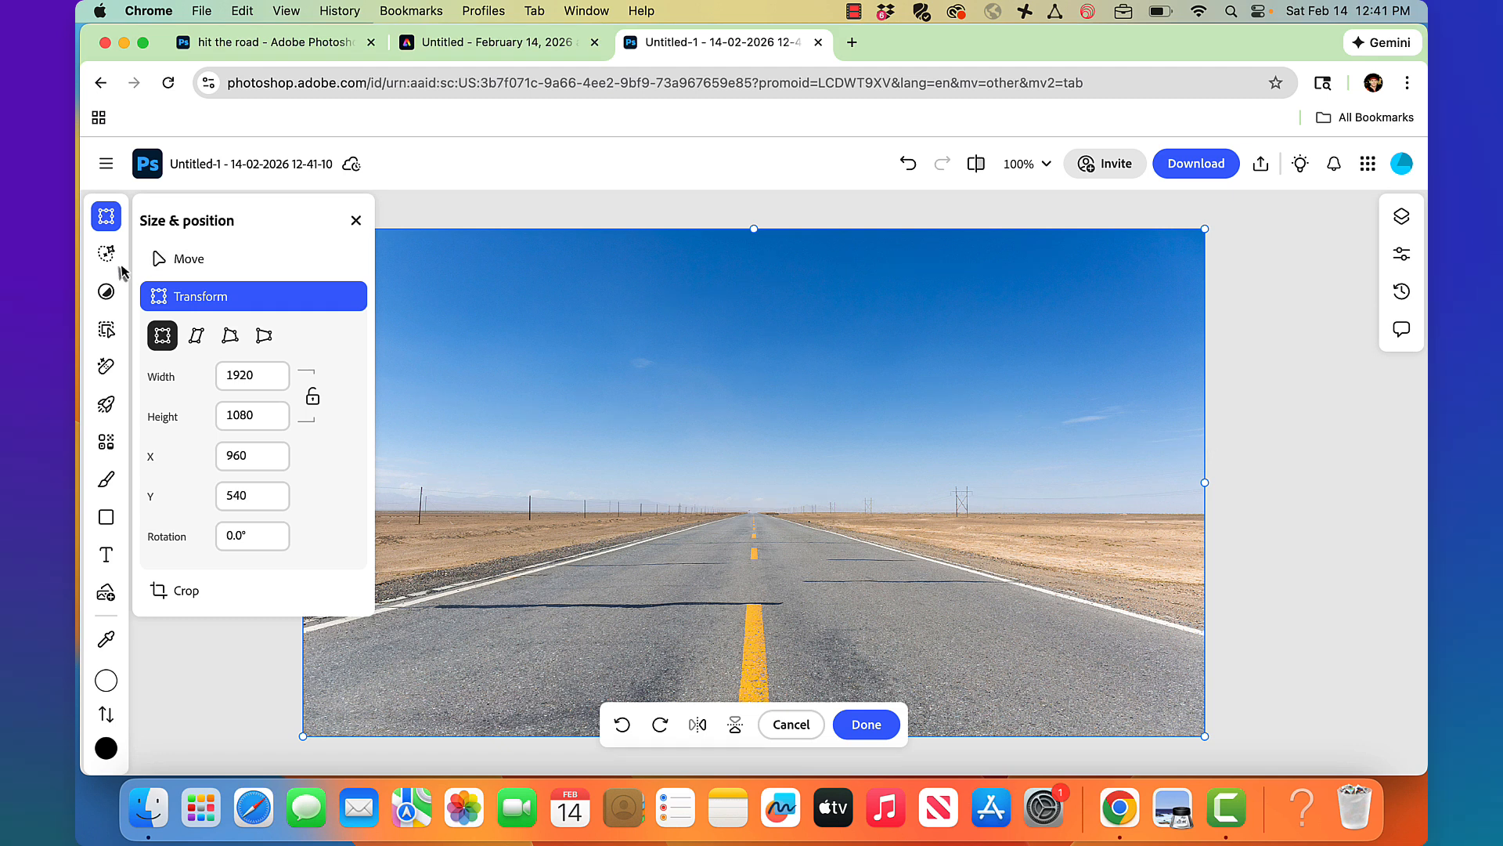
Add a placeholder text layer on the upper part of the road and set its color to white.
{"action": "mouse_move", "coordinate": [109, 327]}
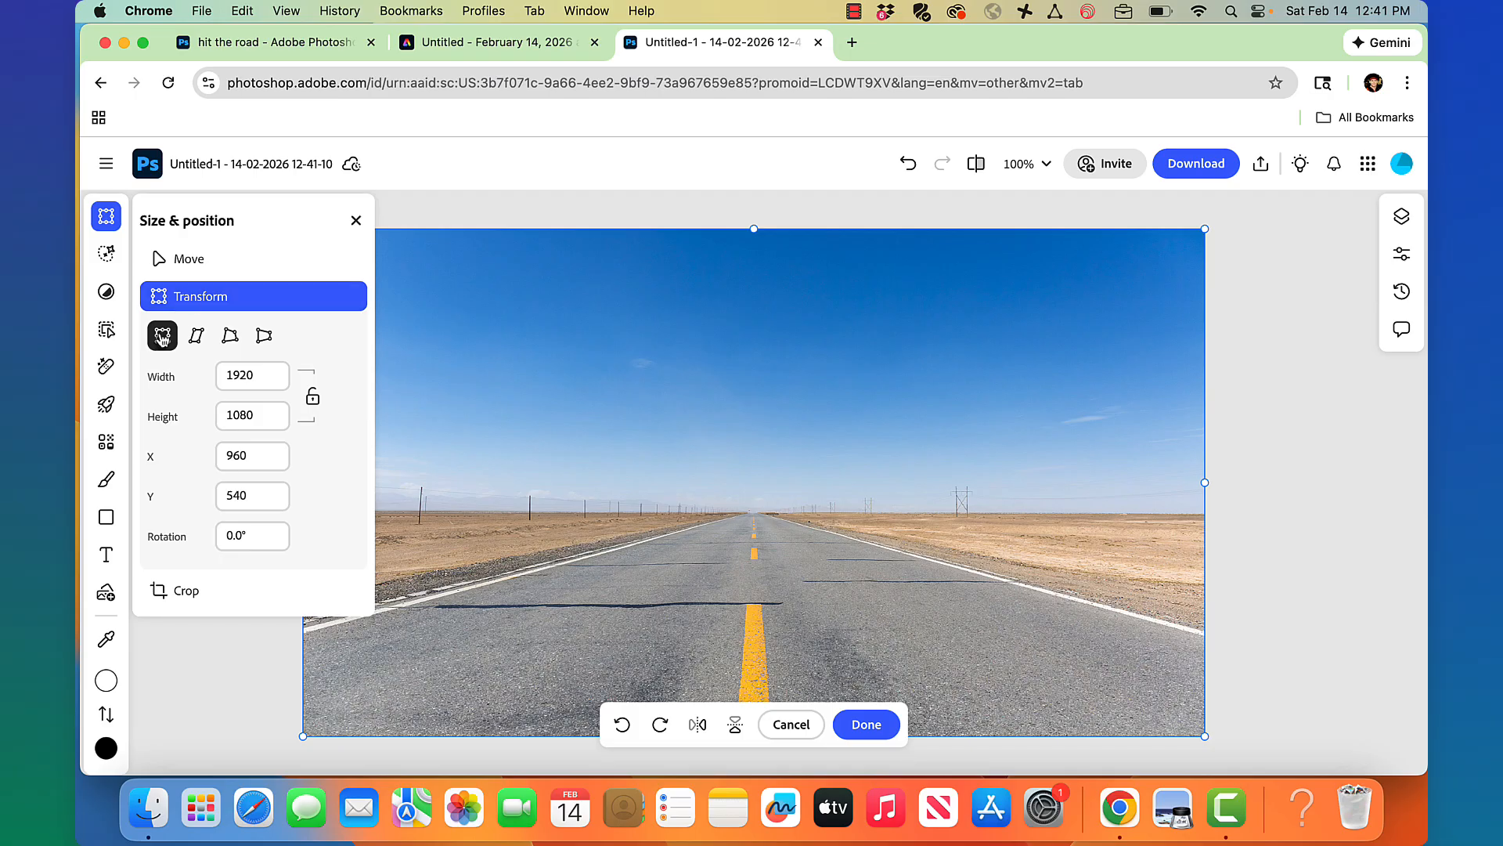
{"action": "left_click", "coordinate": [105, 554]}
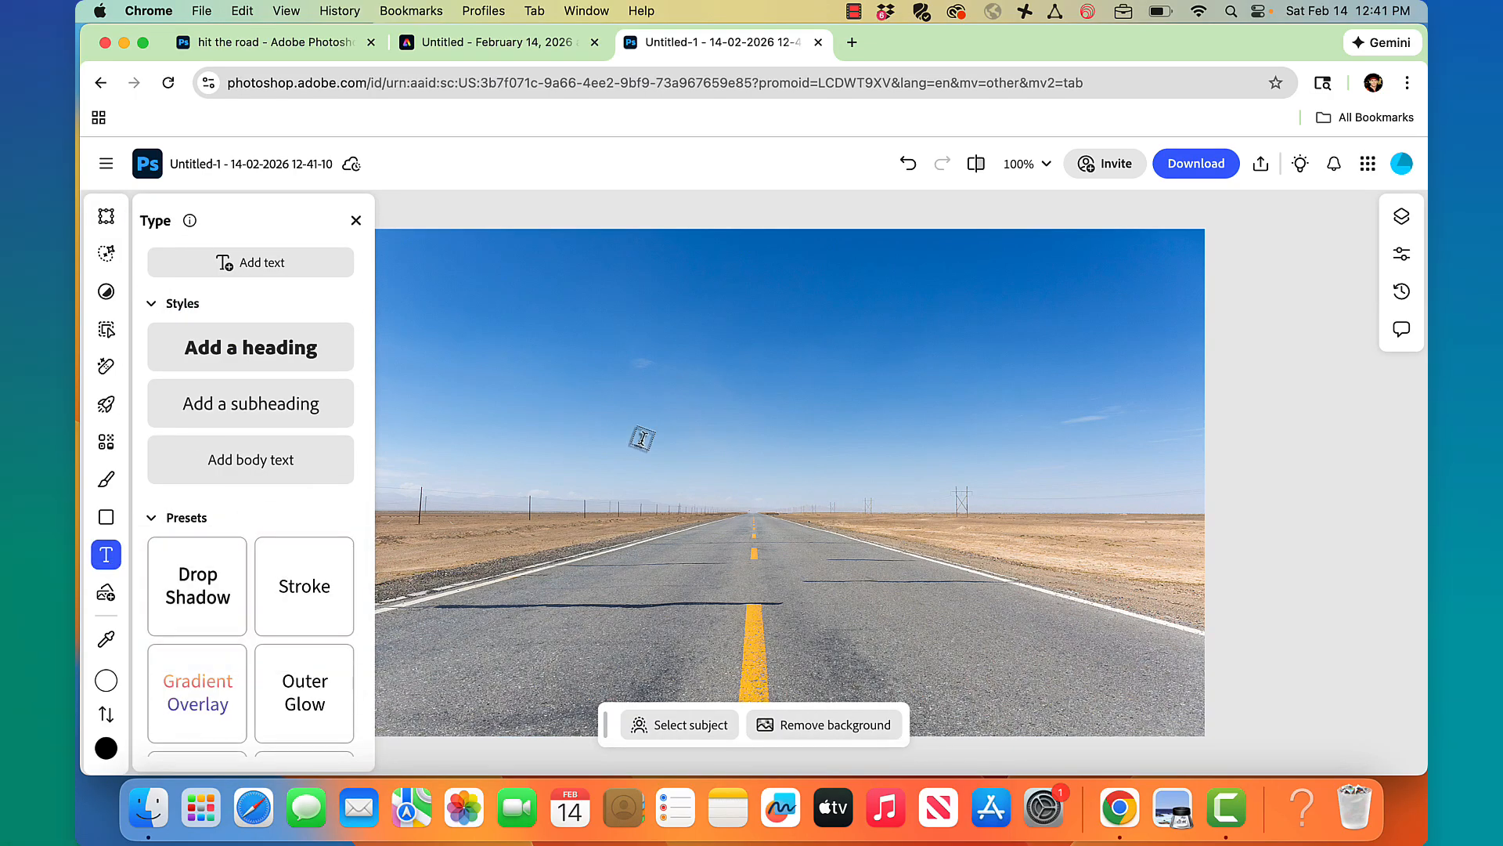
{"action": "left_click", "coordinate": [699, 569]}
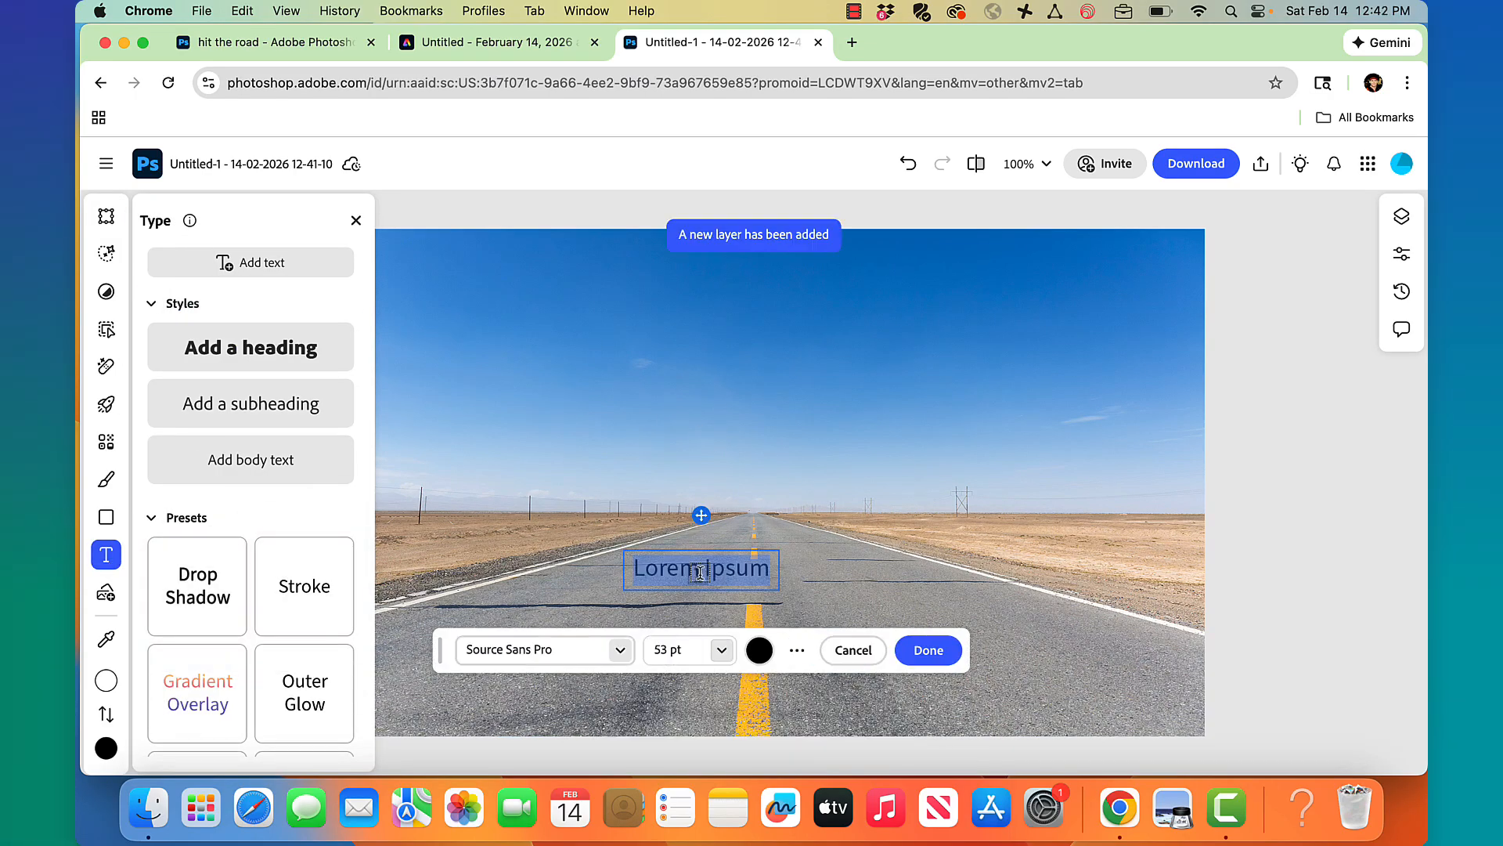
{"action": "left_click", "coordinate": [766, 650]}
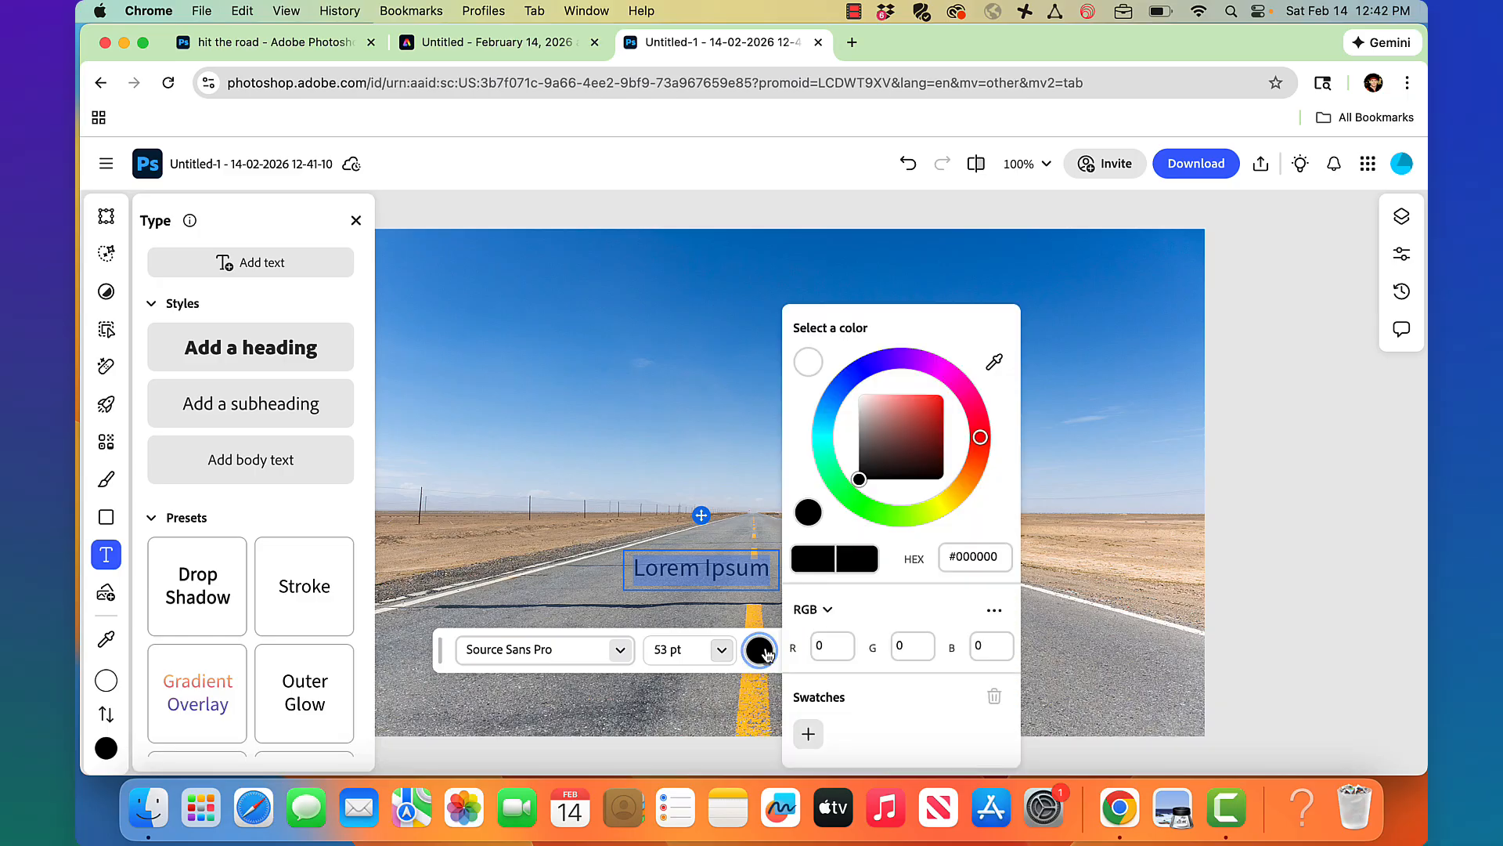
{"action": "left_click", "coordinate": [808, 361]}
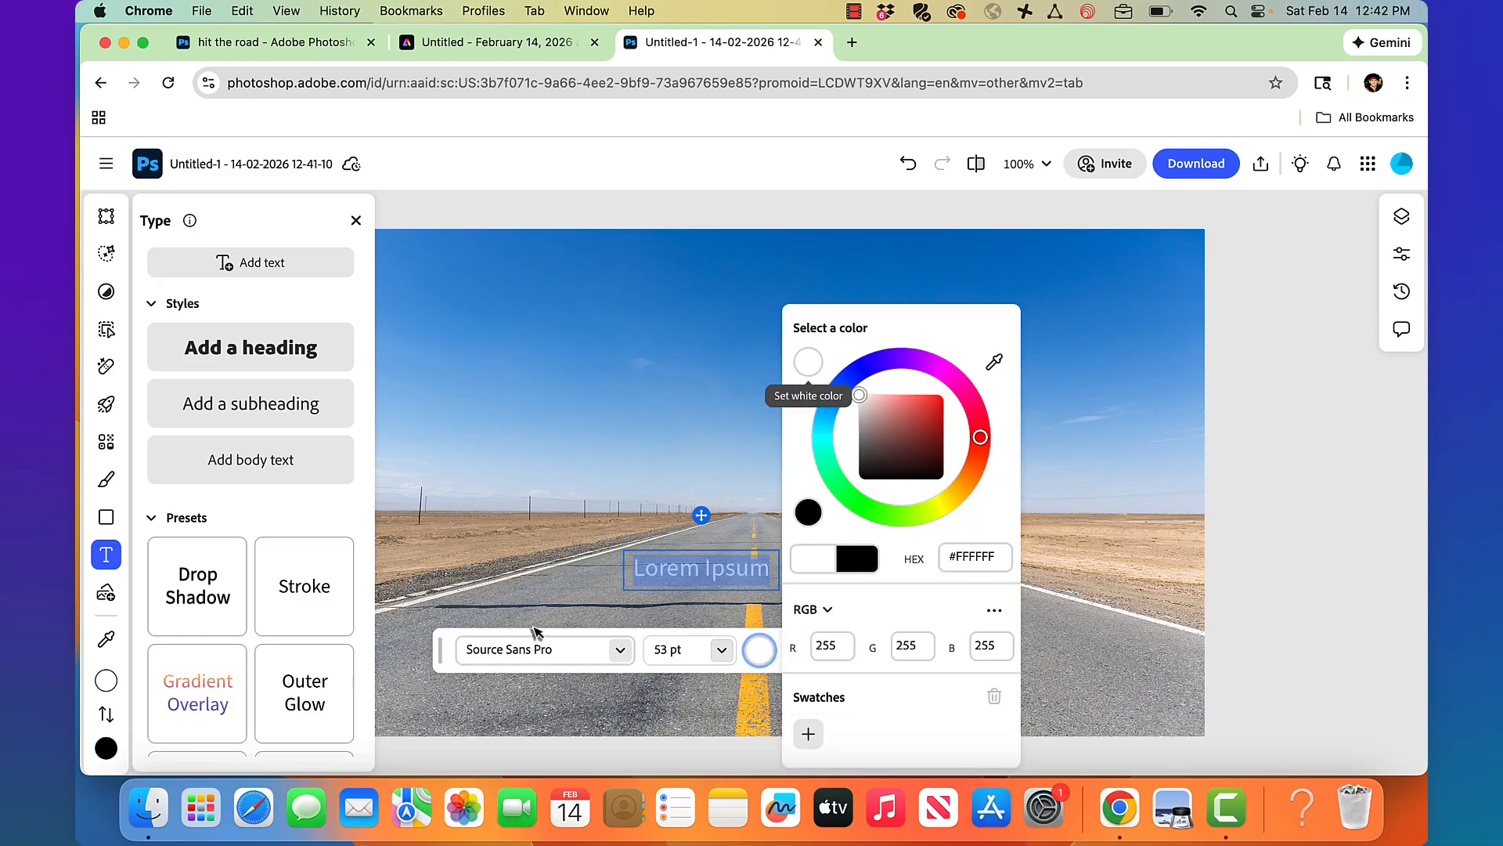
Change the placeholder text's font to Impact Regular and finish editing it.
{"action": "left_click", "coordinate": [525, 643]}
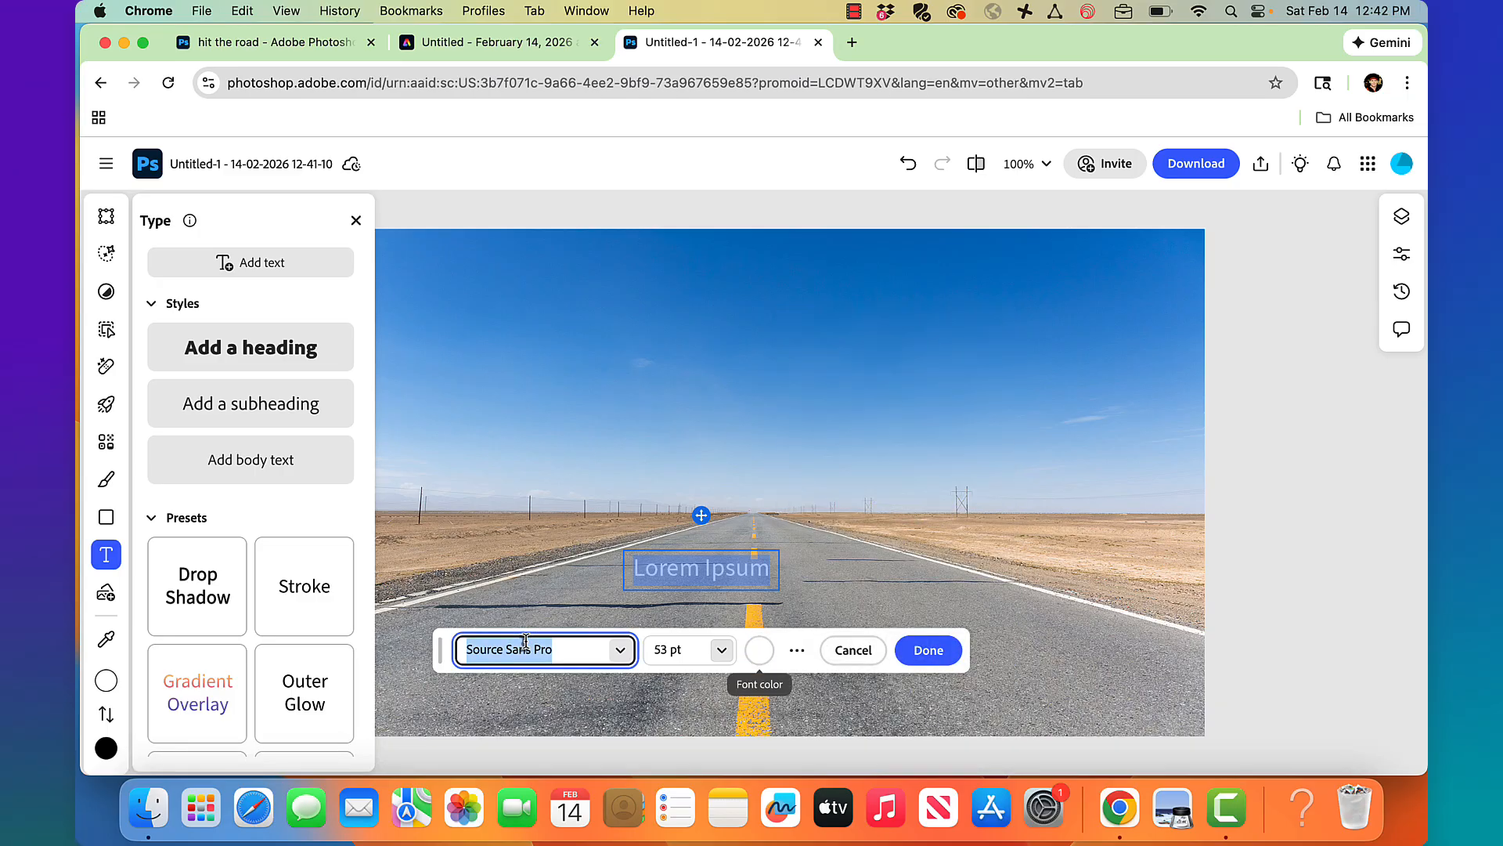
{"action": "type", "text": "impact"}
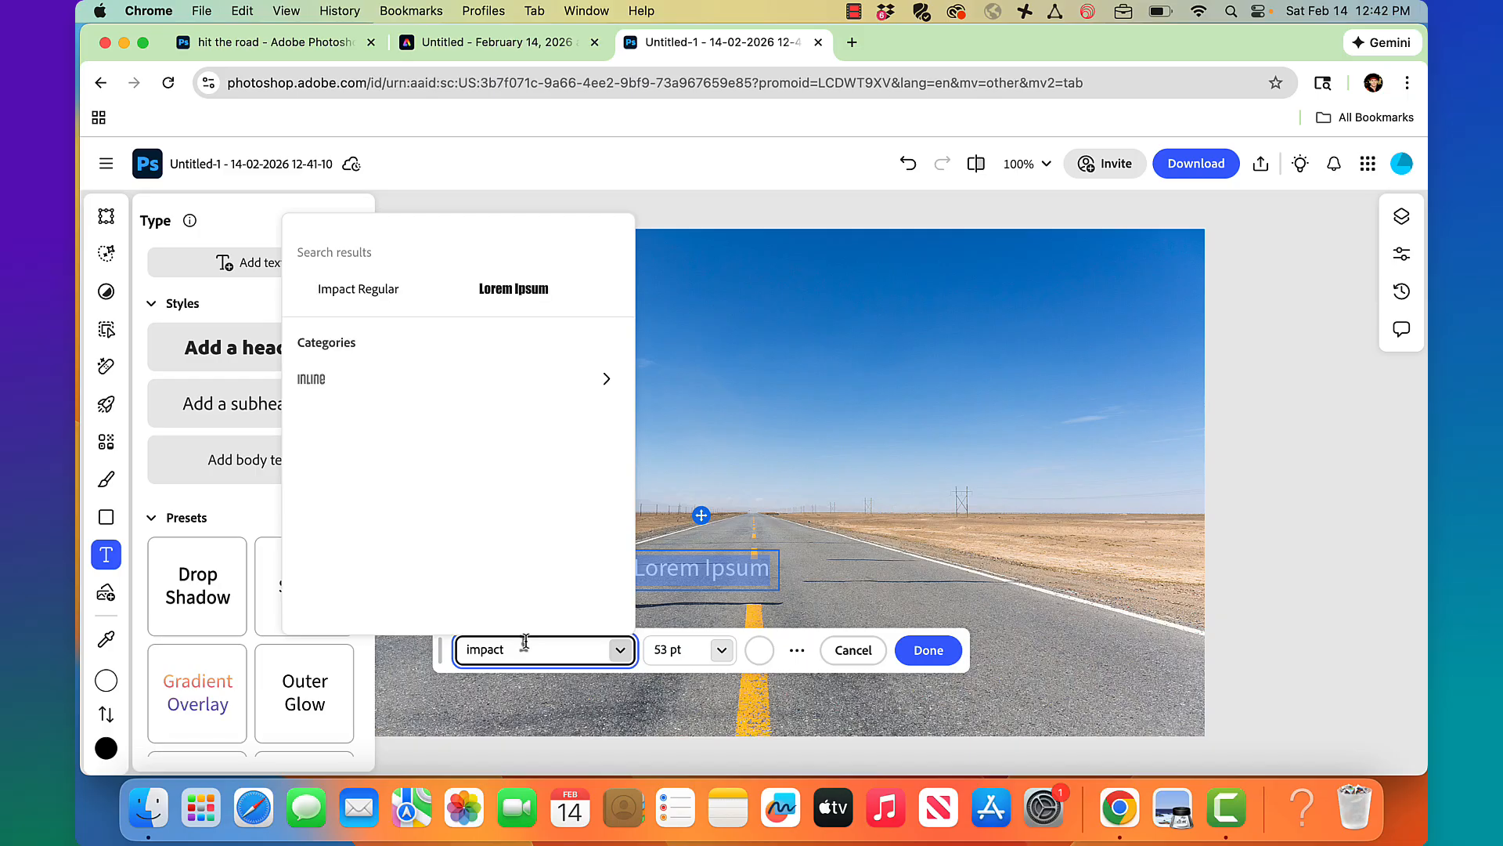
{"action": "left_click", "coordinate": [381, 289]}
{"action": "left_click", "coordinate": [938, 649]}
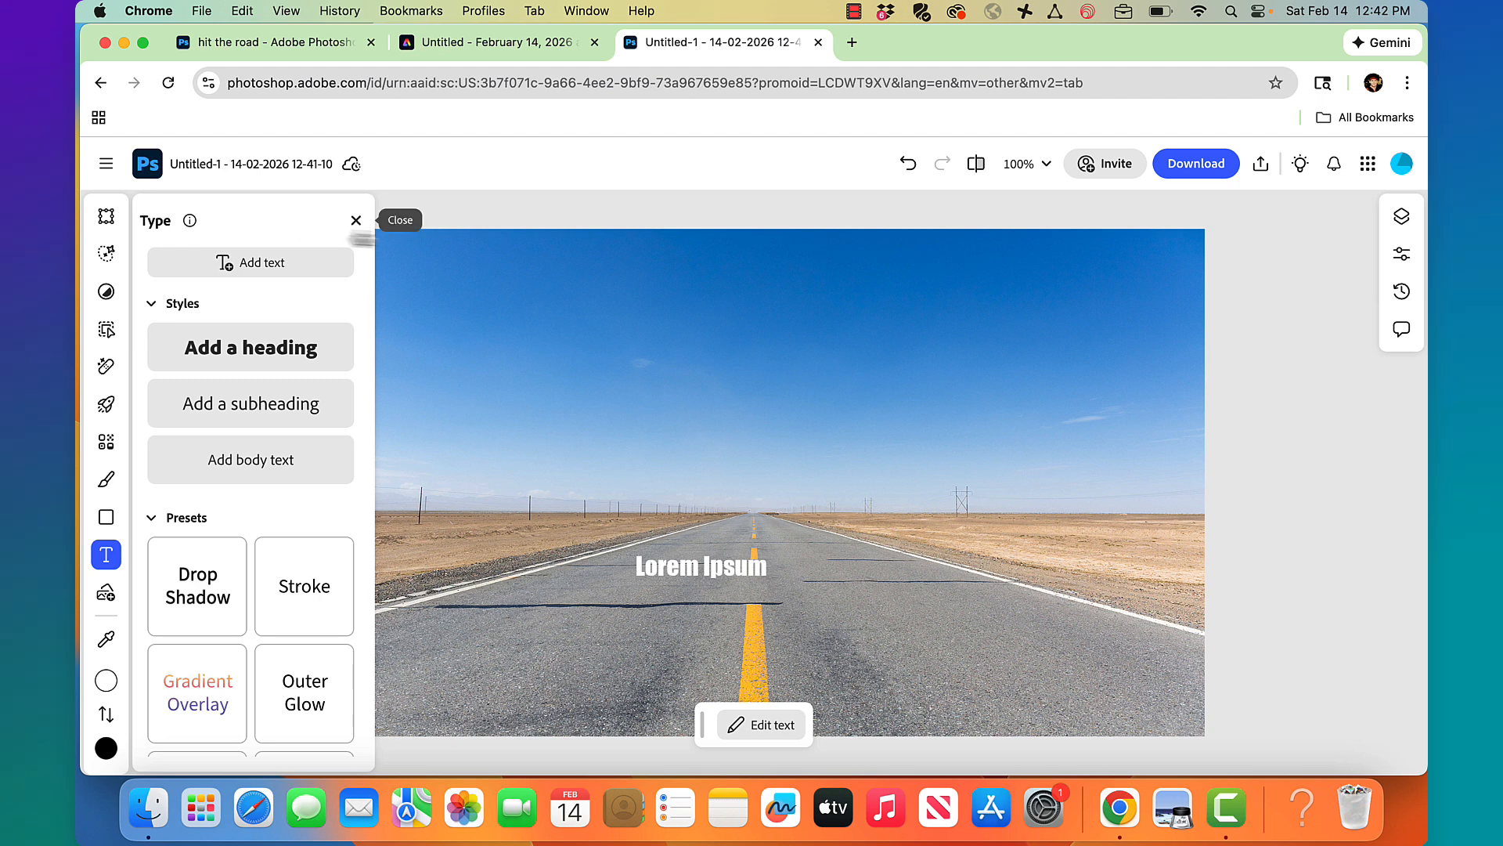
{"action": "left_click", "coordinate": [355, 221]}
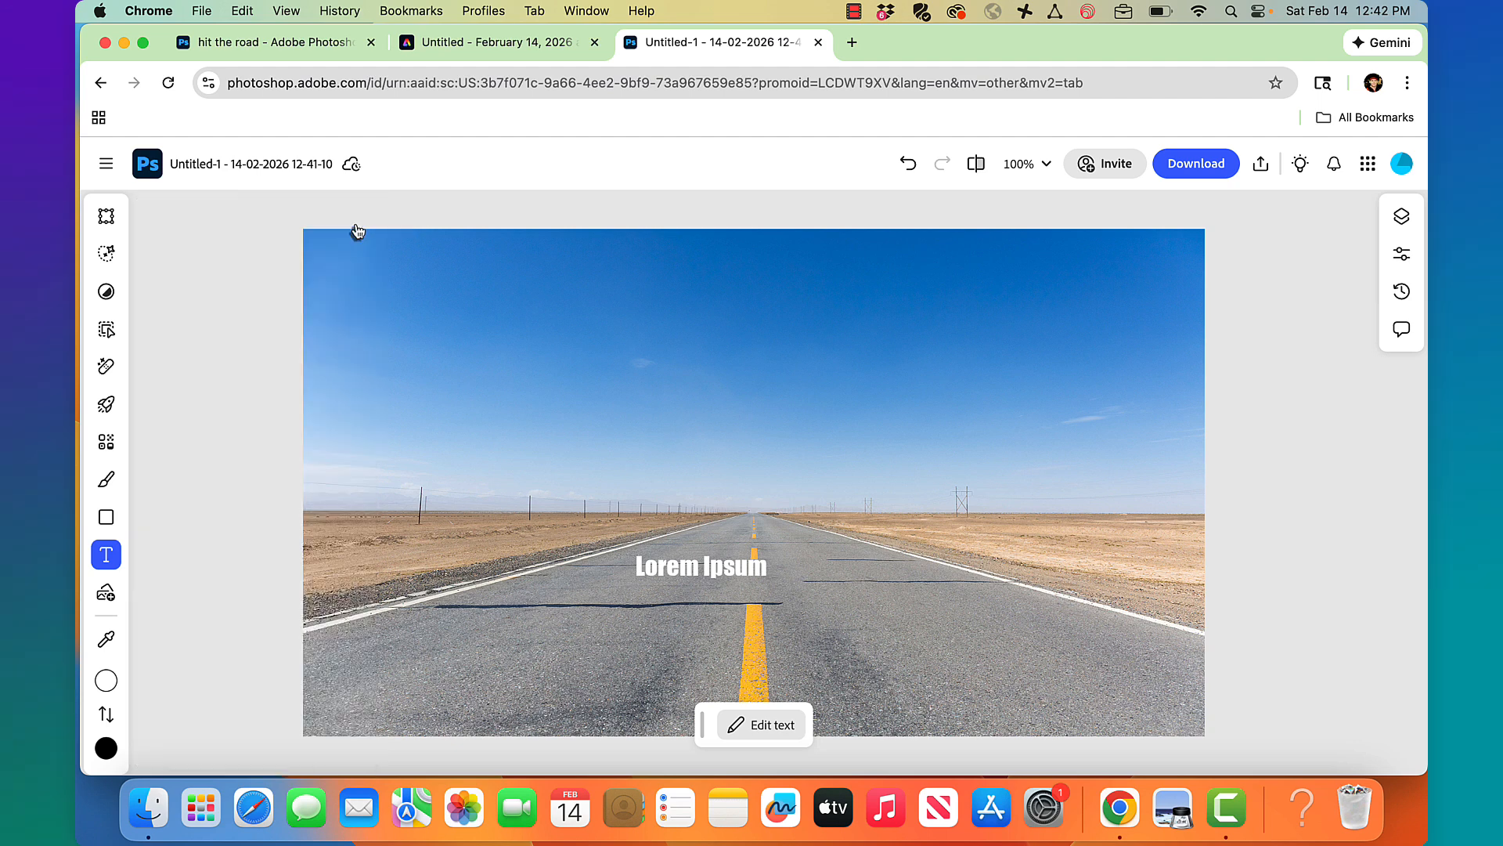
Try to enlarge the placeholder text to about 1219 × 283 across the road and reopen it for editing from its layer.
{"action": "left_click", "coordinate": [115, 225]}
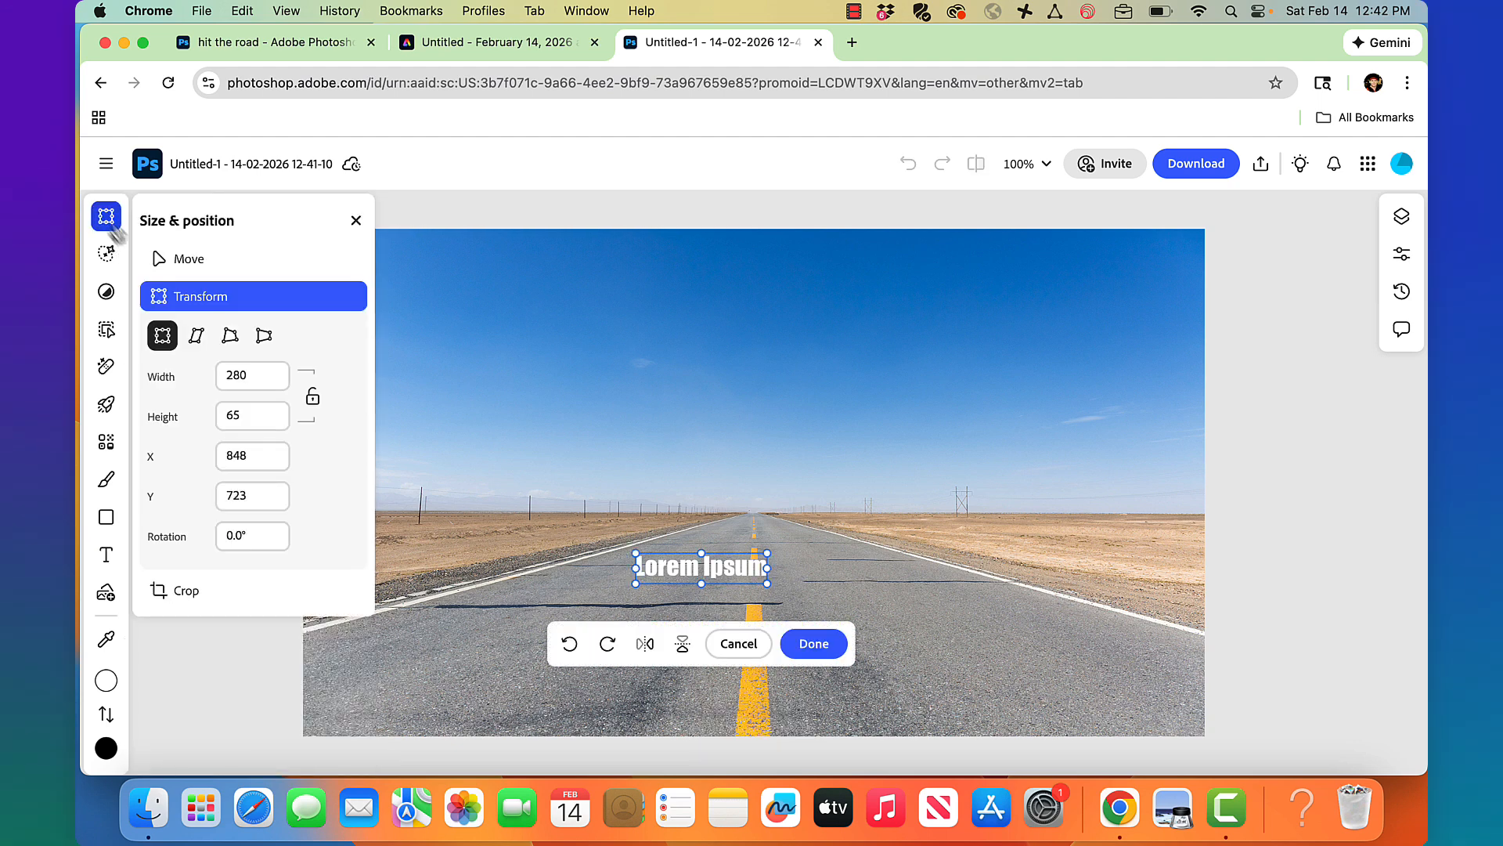
{"action": "left_click", "coordinate": [179, 265]}
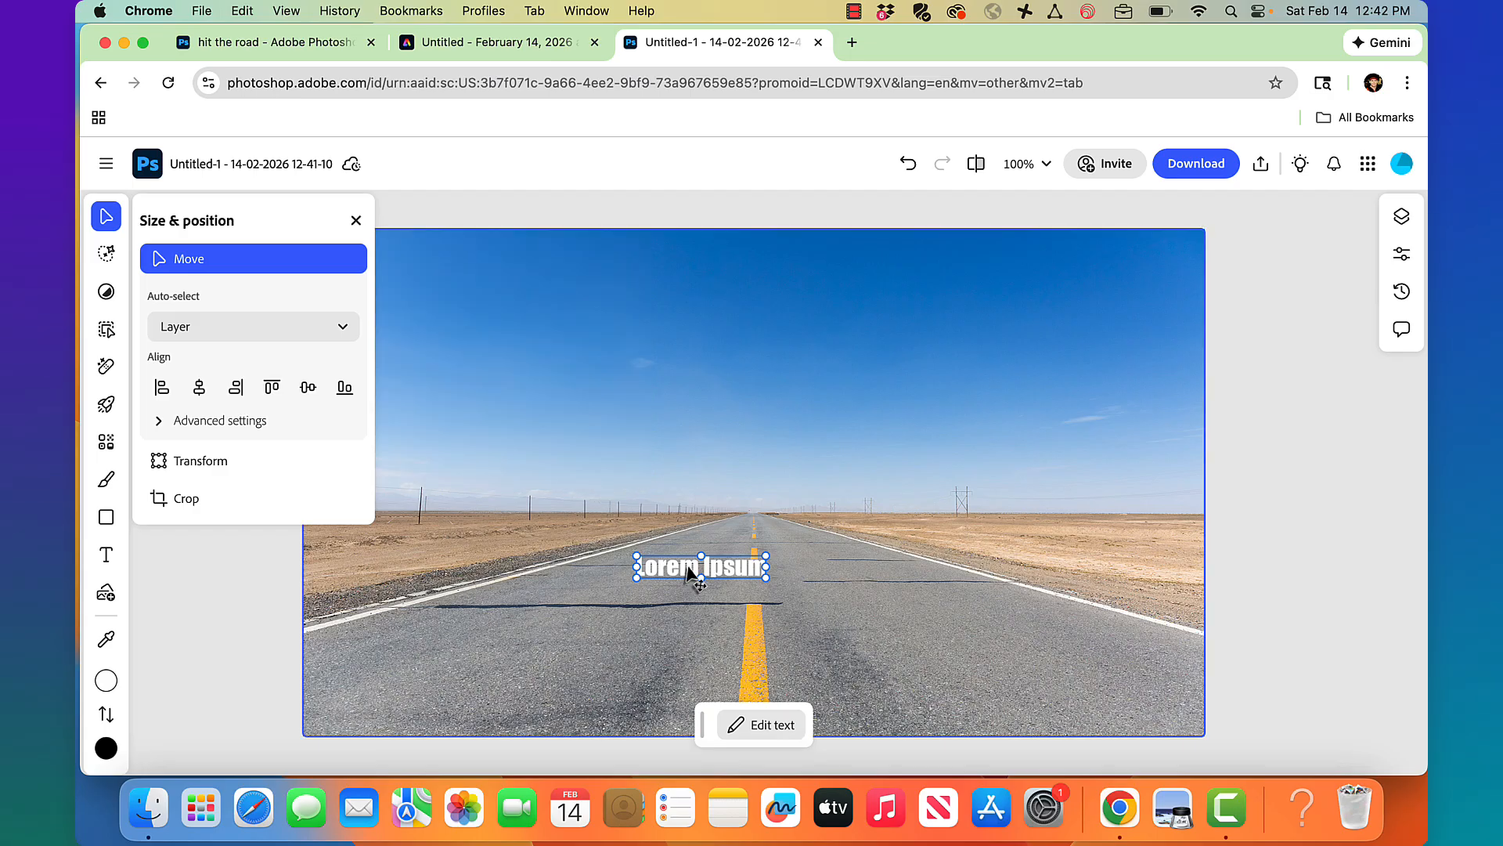
{"action": "left_click_drag", "start_coordinate": [766, 577], "coordinate": [1043, 647]}
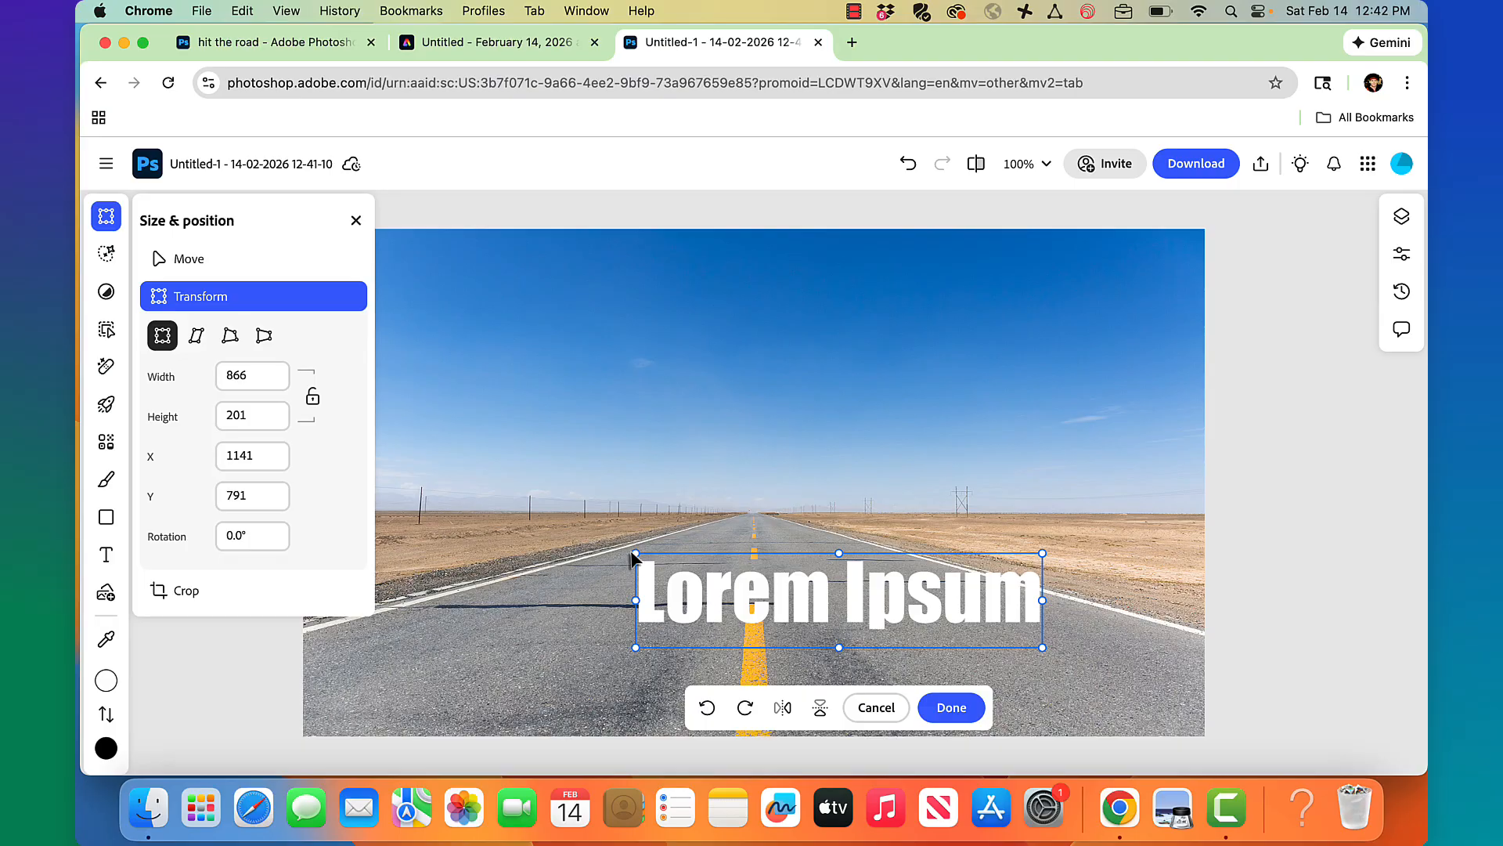
{"action": "left_click_drag", "start_coordinate": [631, 548], "coordinate": [469, 514]}
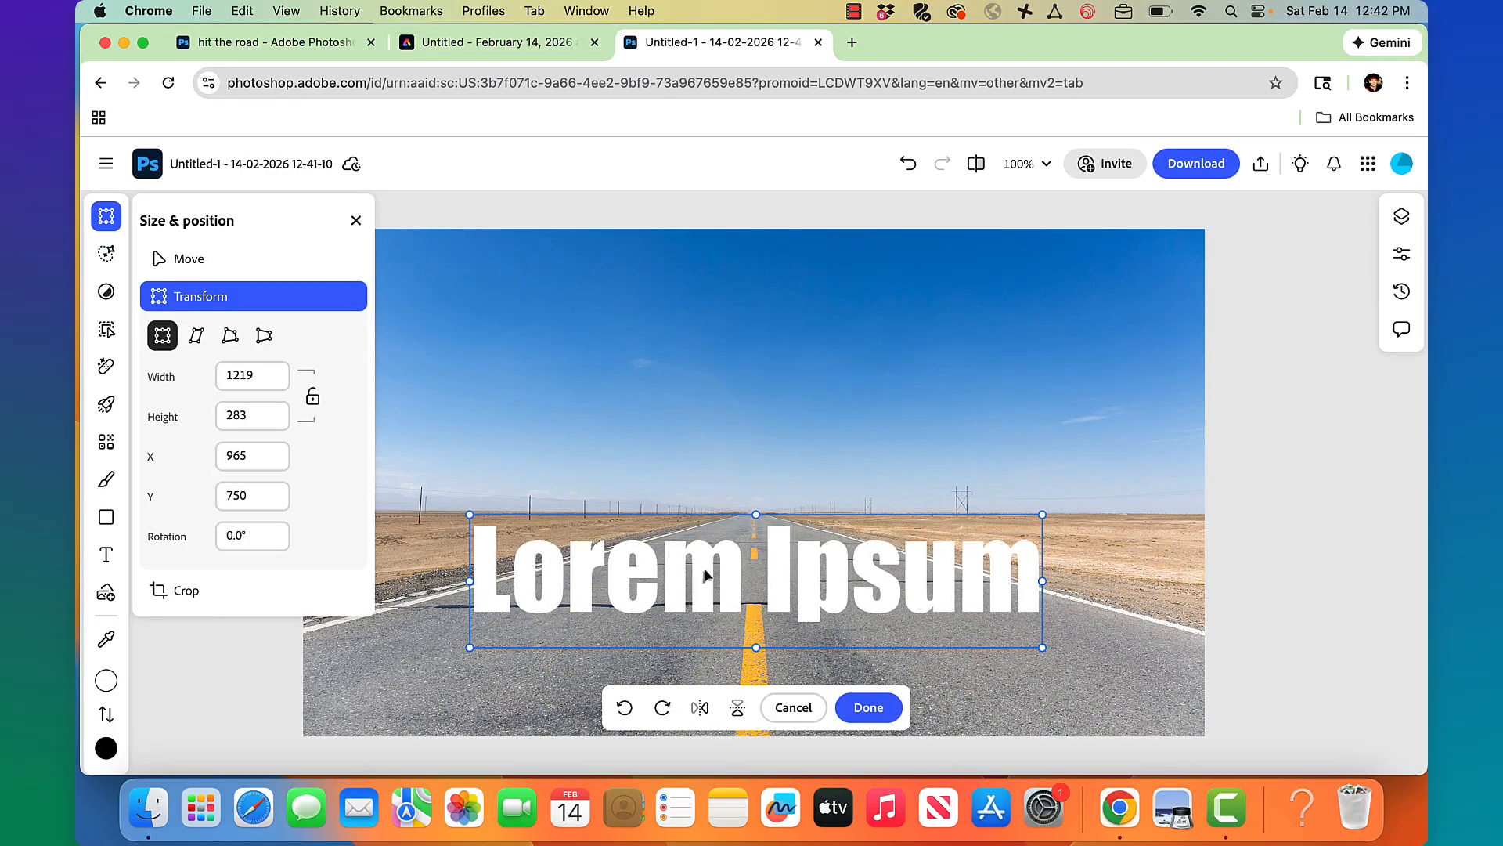
{"action": "left_click", "coordinate": [1402, 216]}
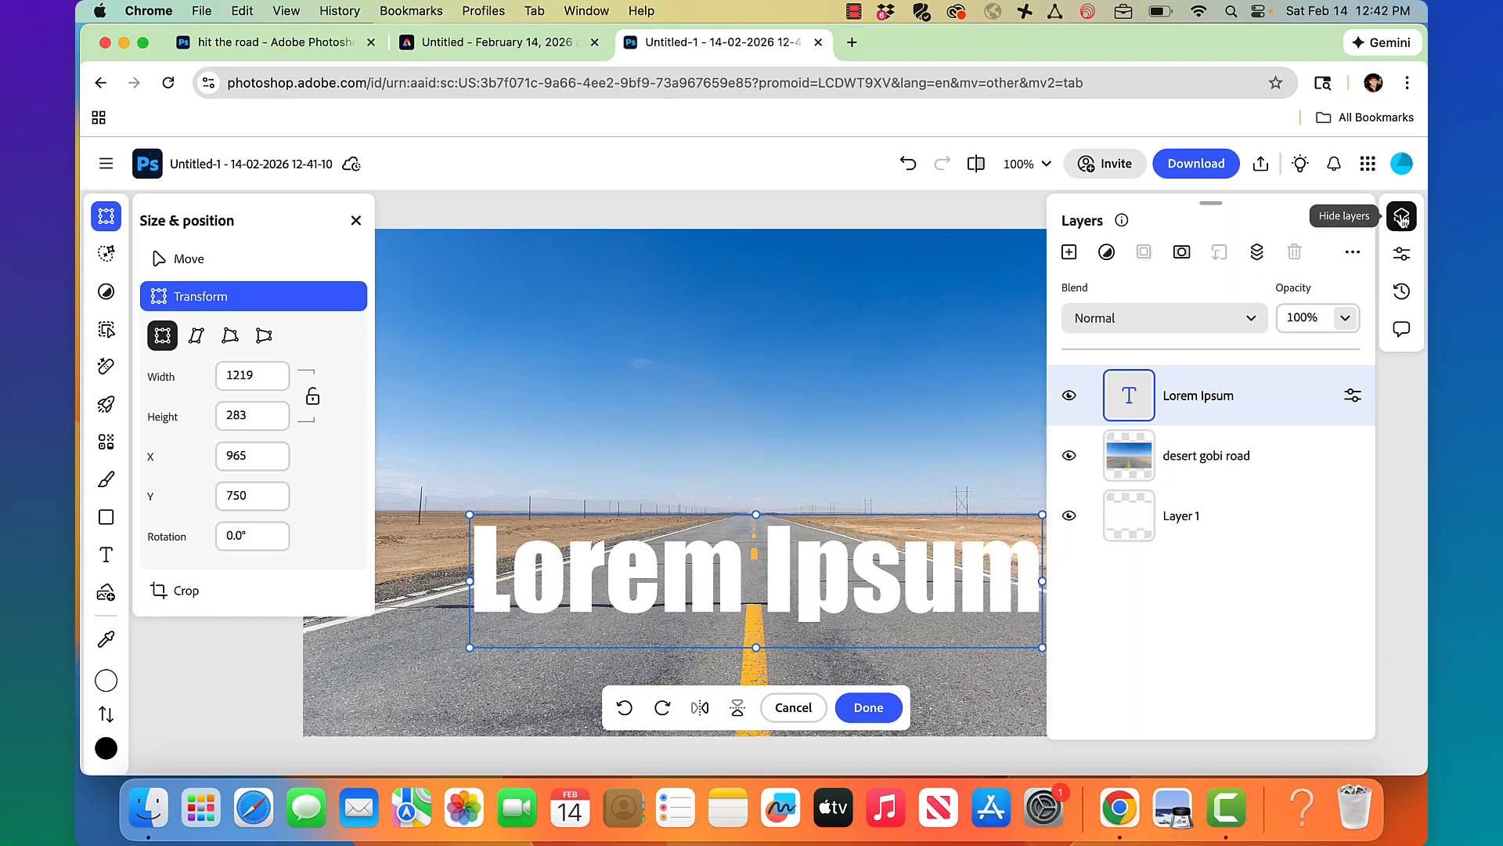
{"action": "double_click", "coordinate": [1137, 402]}
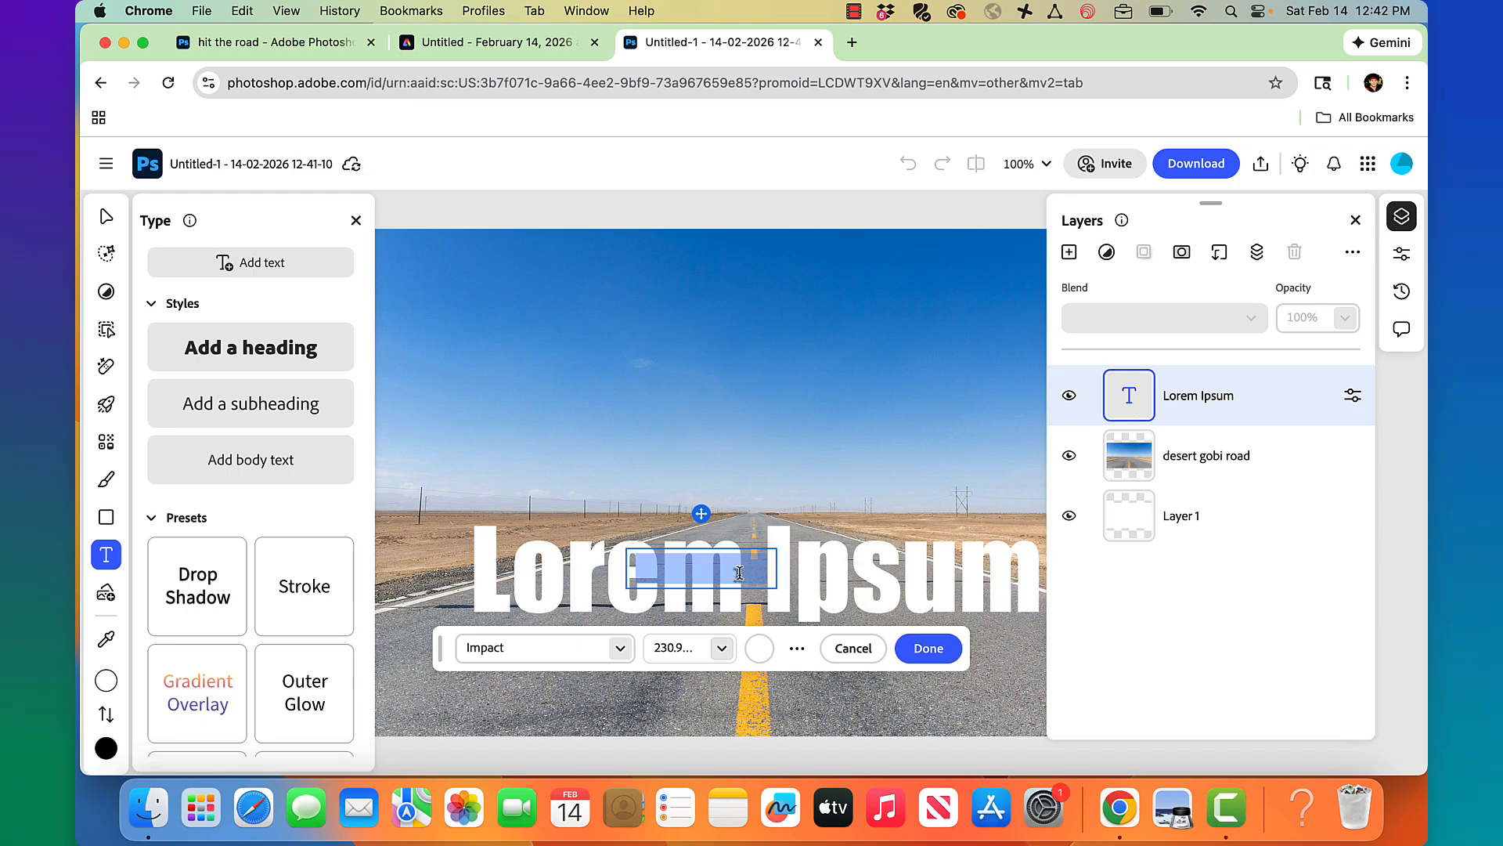
{"action": "left_click", "coordinate": [814, 580]}
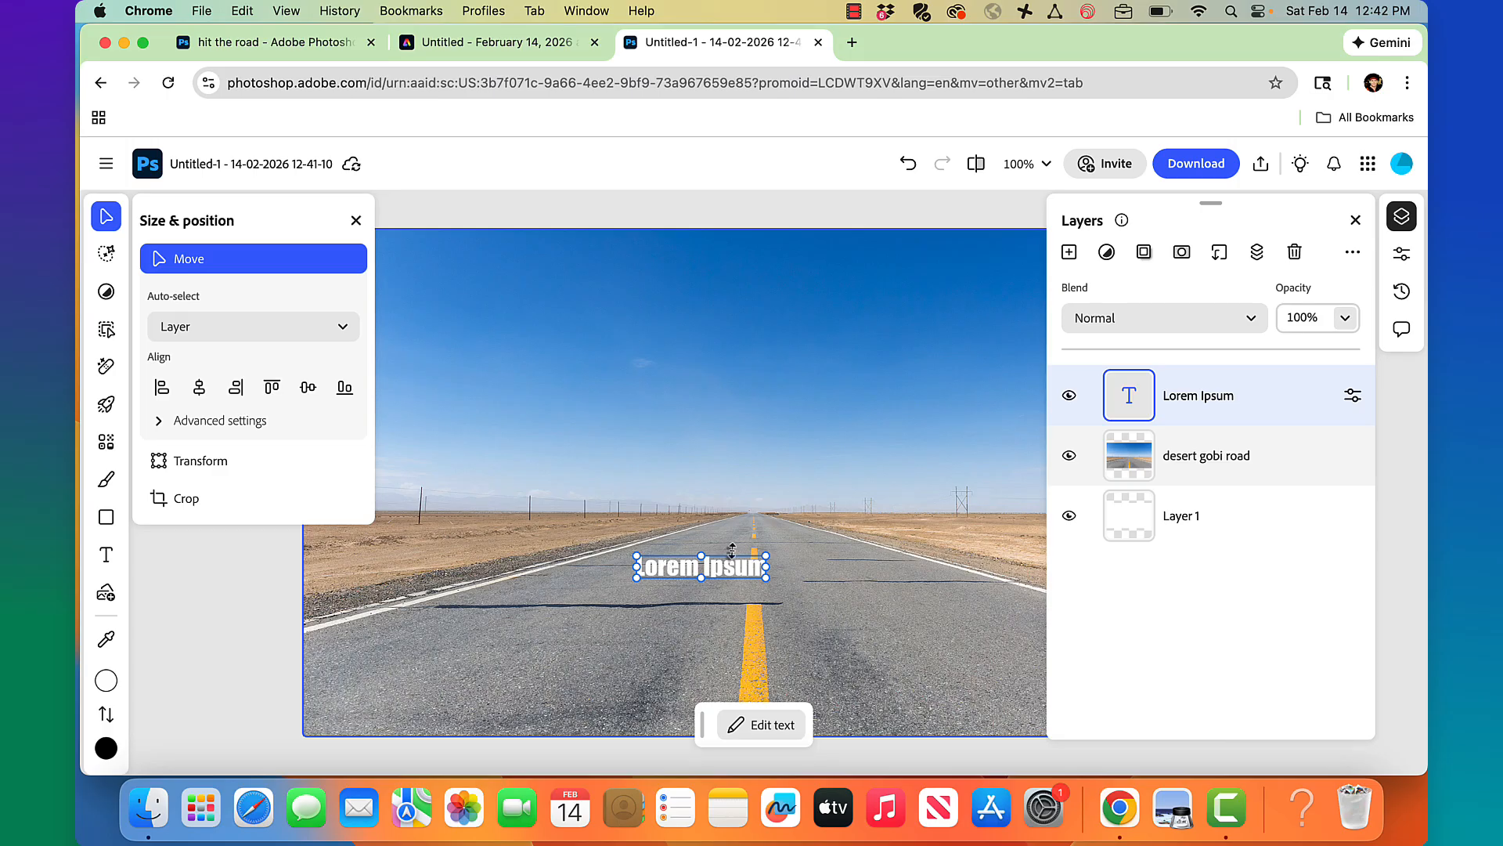
Replace the placeholder text with "ROAD".
{"action": "double_click", "coordinate": [1129, 400]}
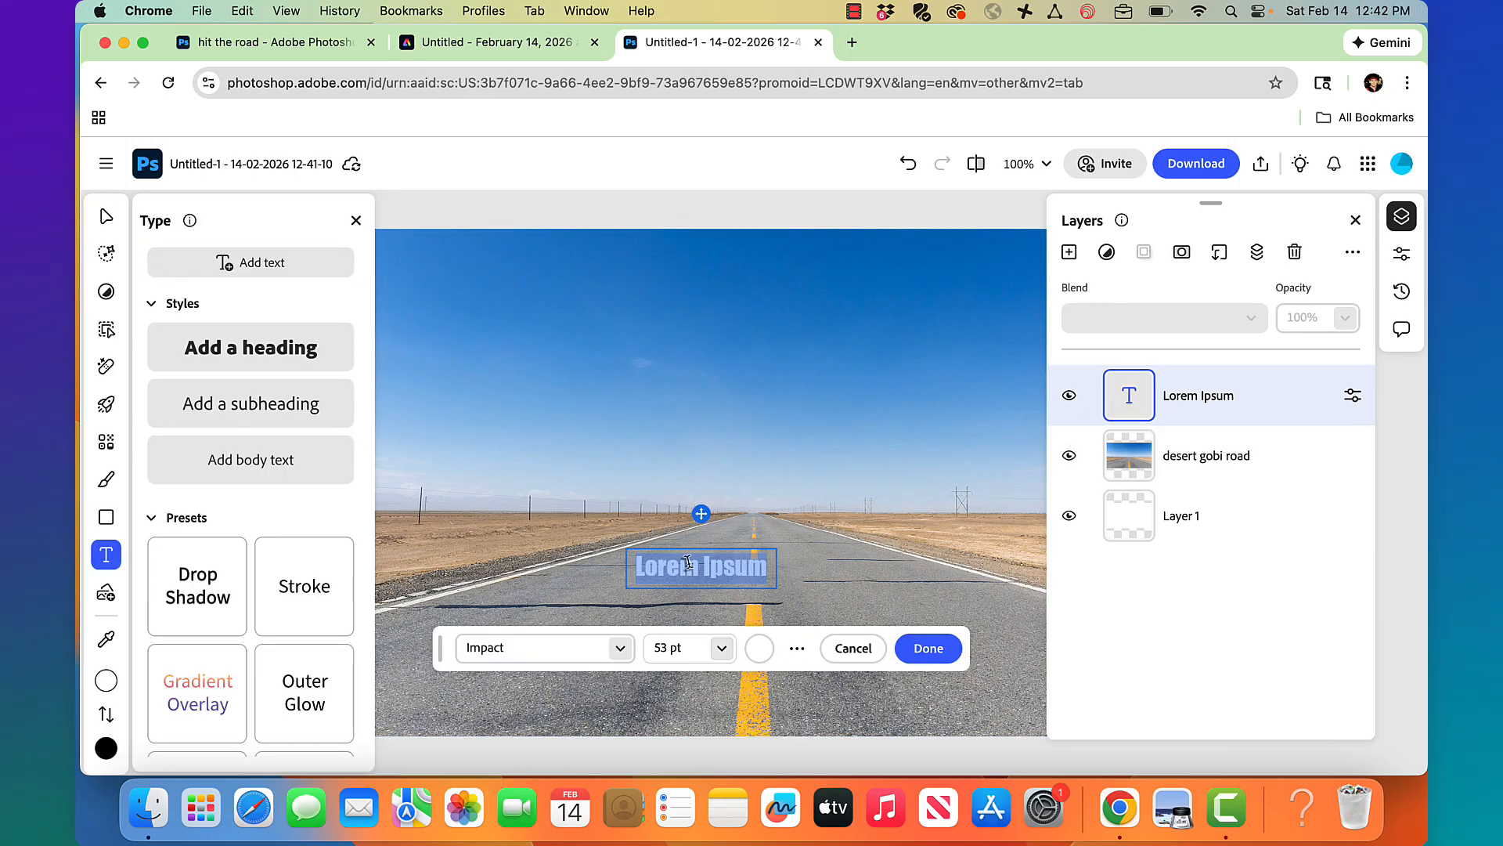
{"action": "type", "text": "ROAD"}
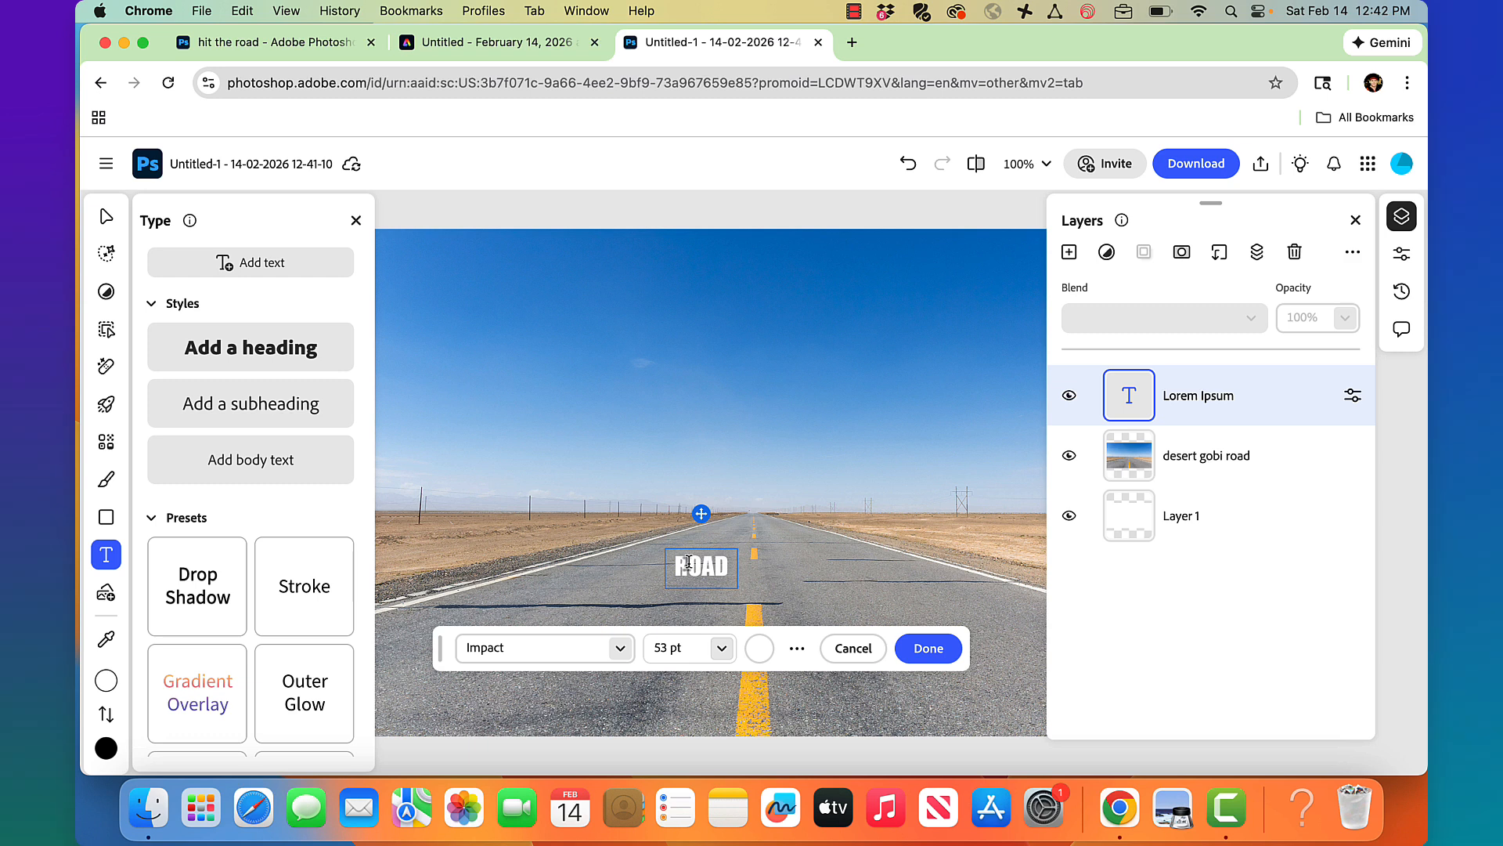
{"action": "left_click", "coordinate": [928, 648]}
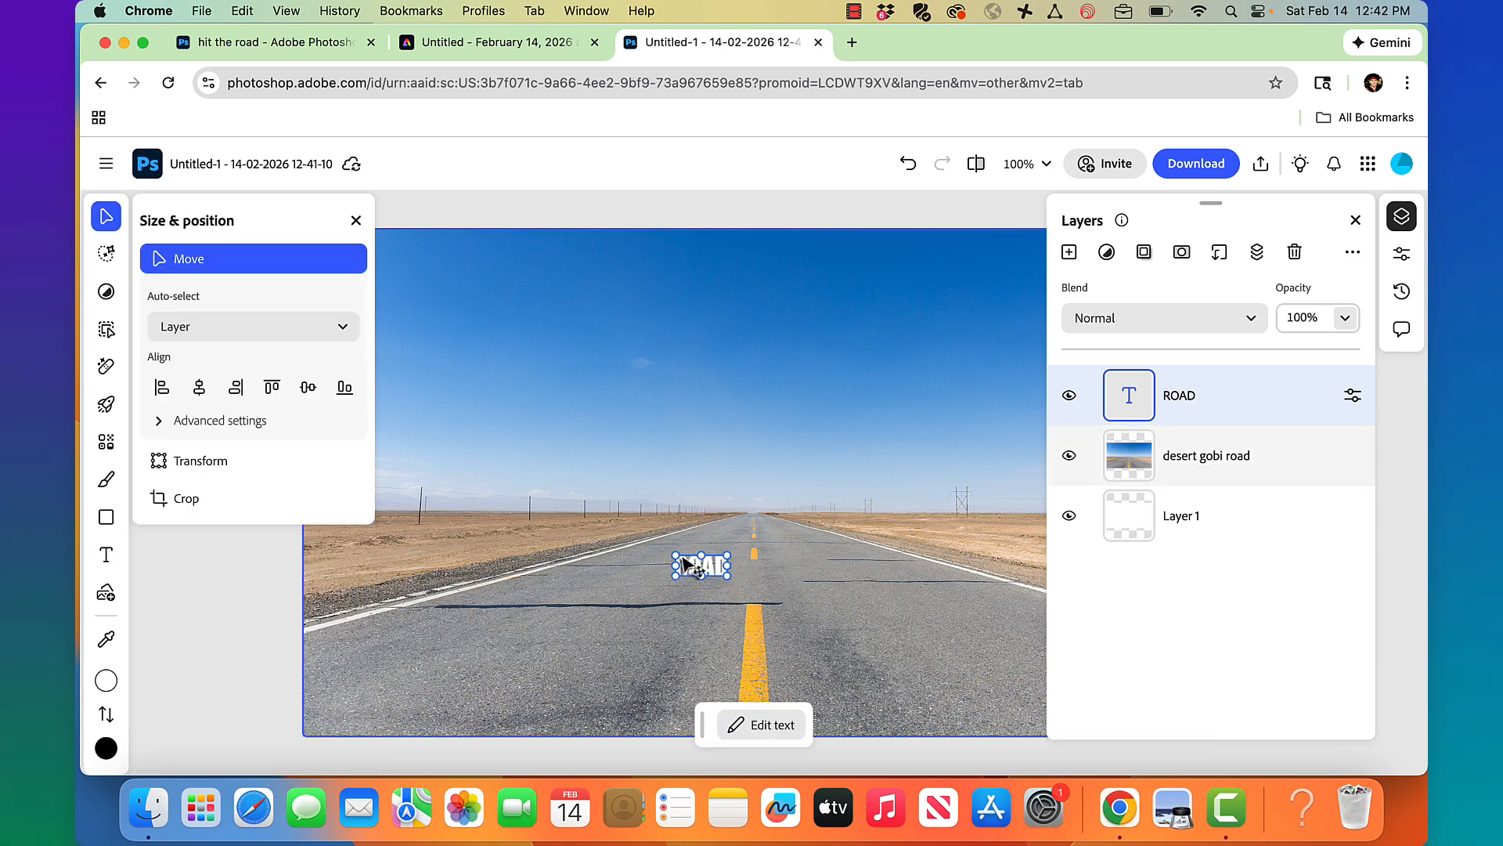
Enlarge the ROAD text to about 1703 × 973 so it spans most of the photo's width.
{"action": "left_click_drag", "start_coordinate": [729, 565], "coordinate": [967, 718]}
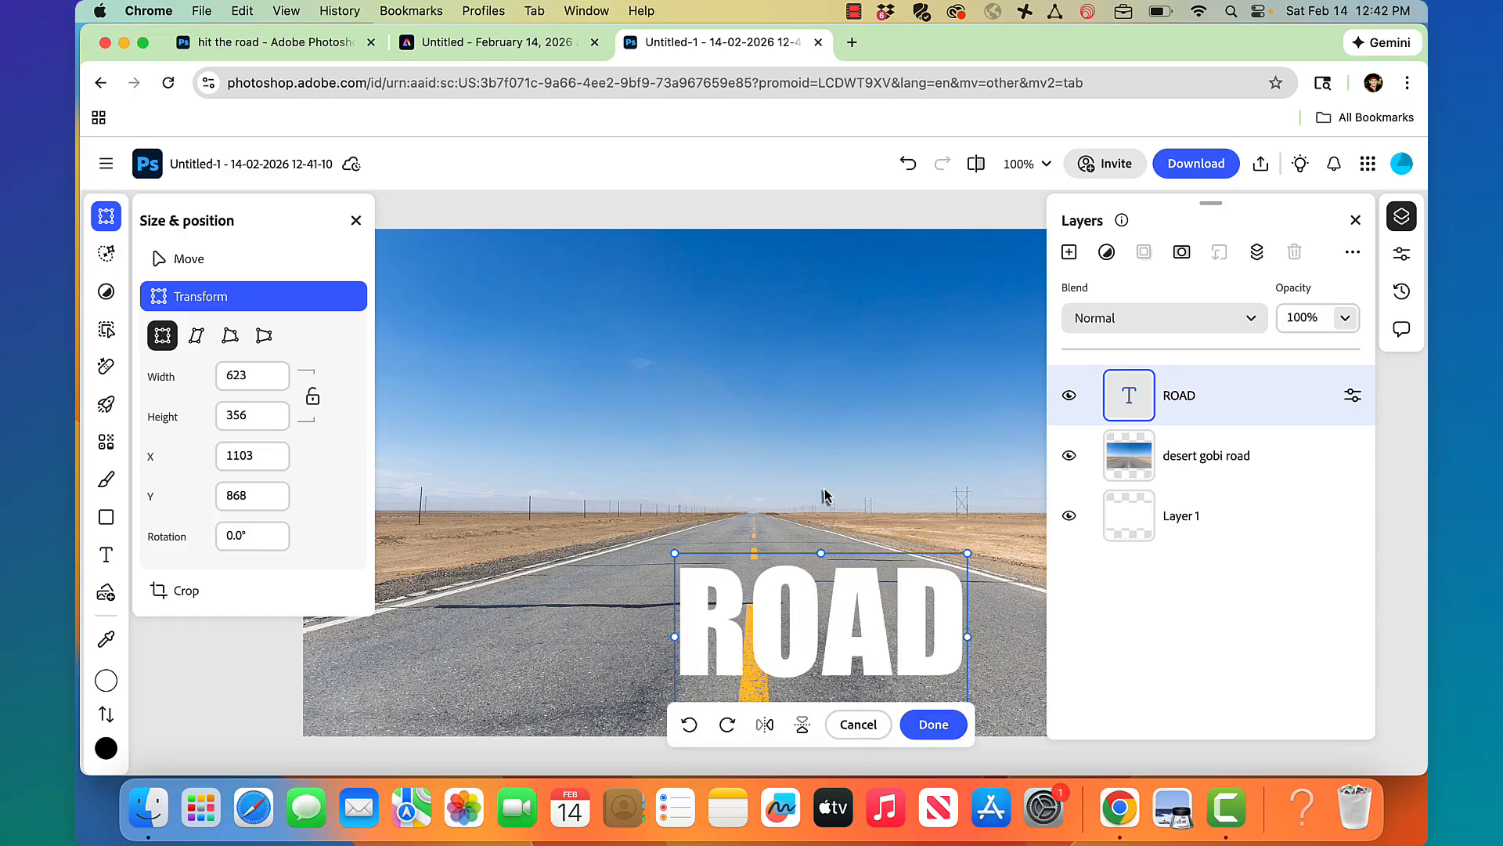
{"action": "left_click_drag", "start_coordinate": [671, 551], "coordinate": [530, 454]}
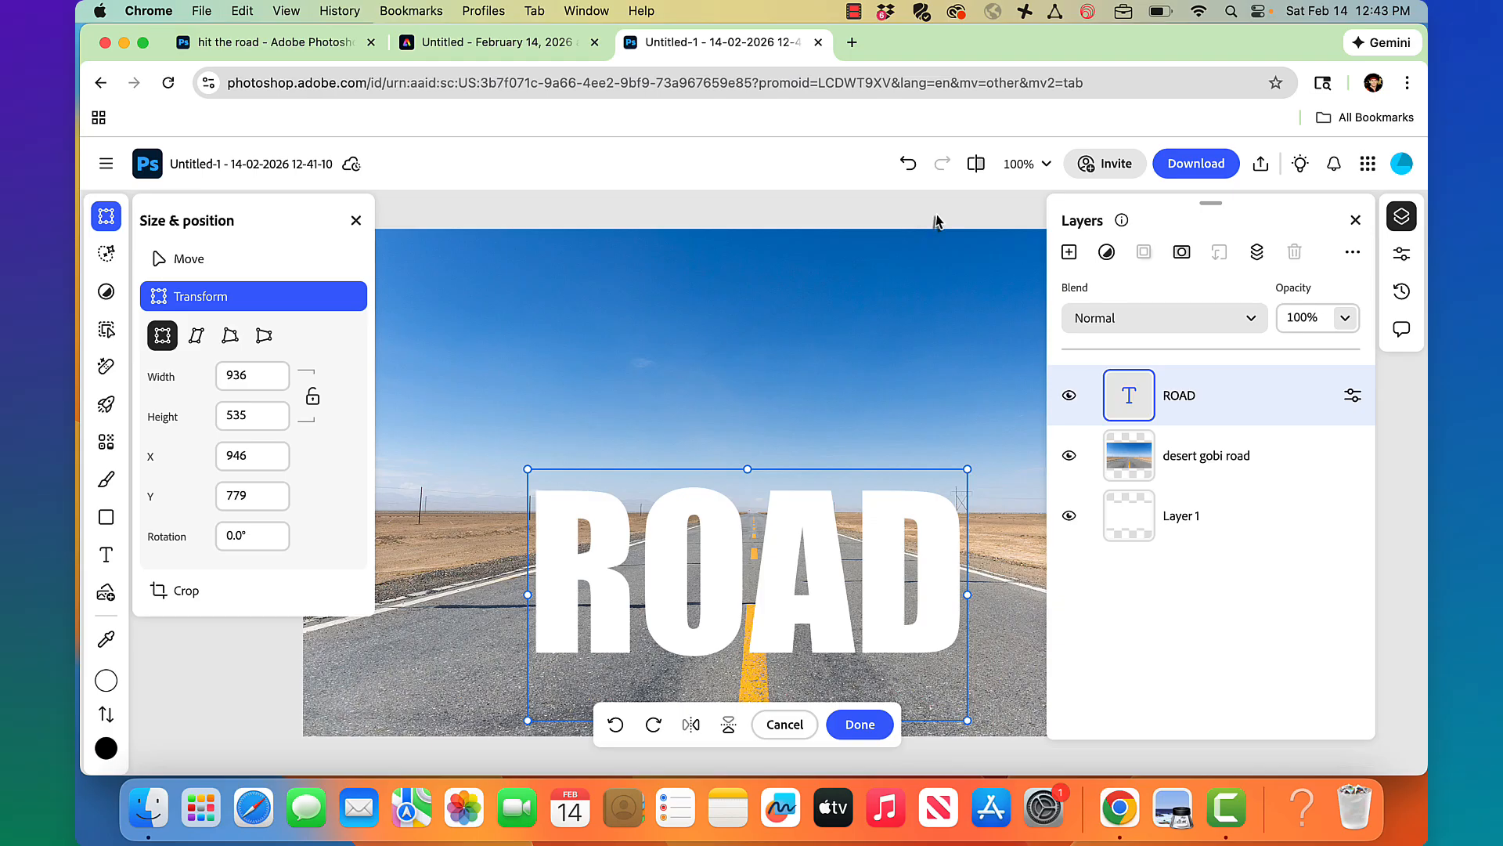
{"action": "left_click", "coordinate": [860, 723]}
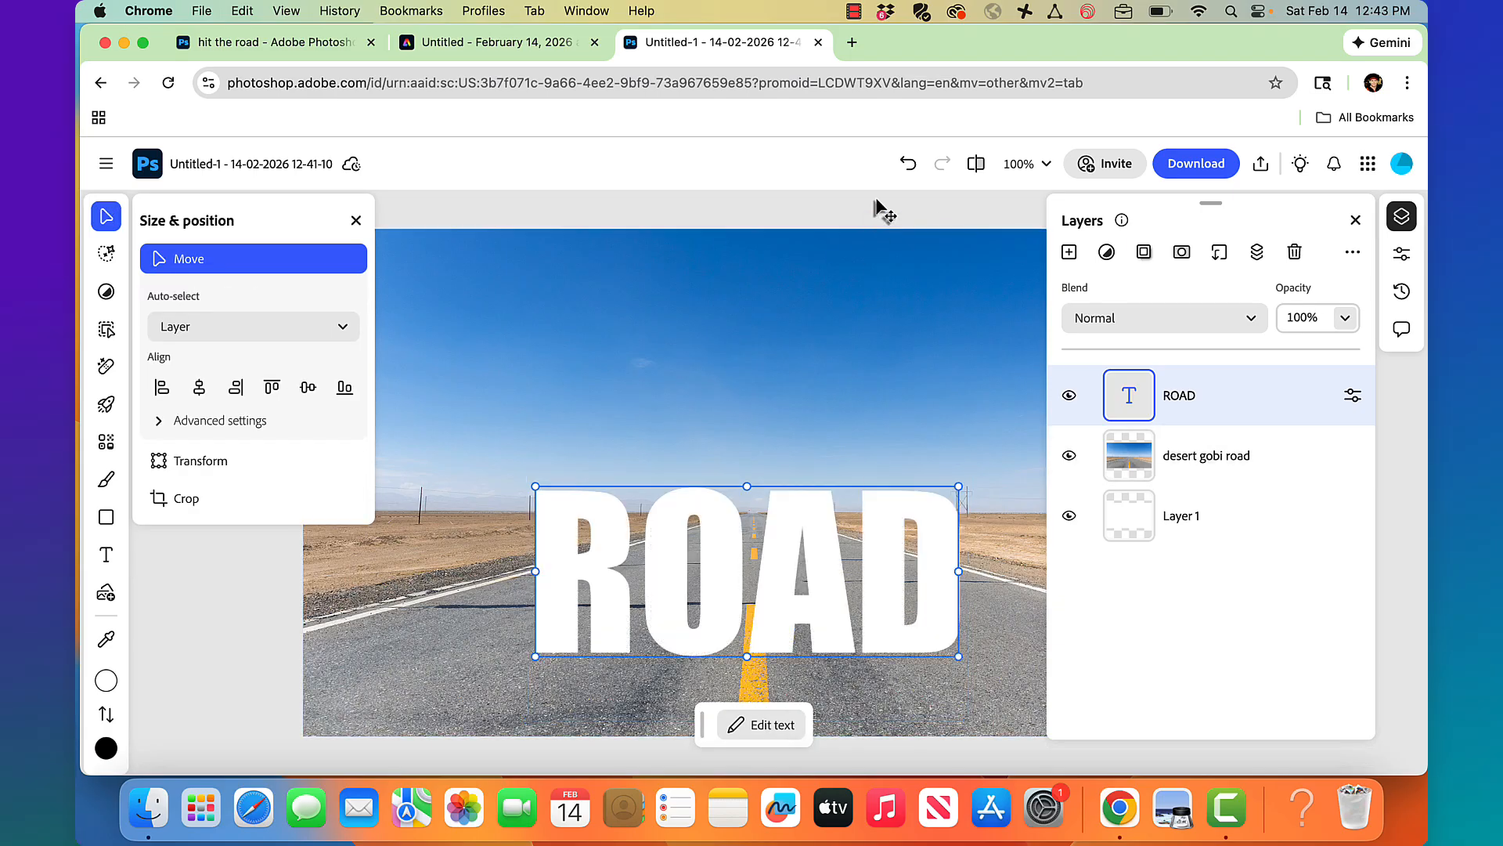
{"action": "key", "text": "super+minus"}
{"action": "key", "text": "super+minus"}
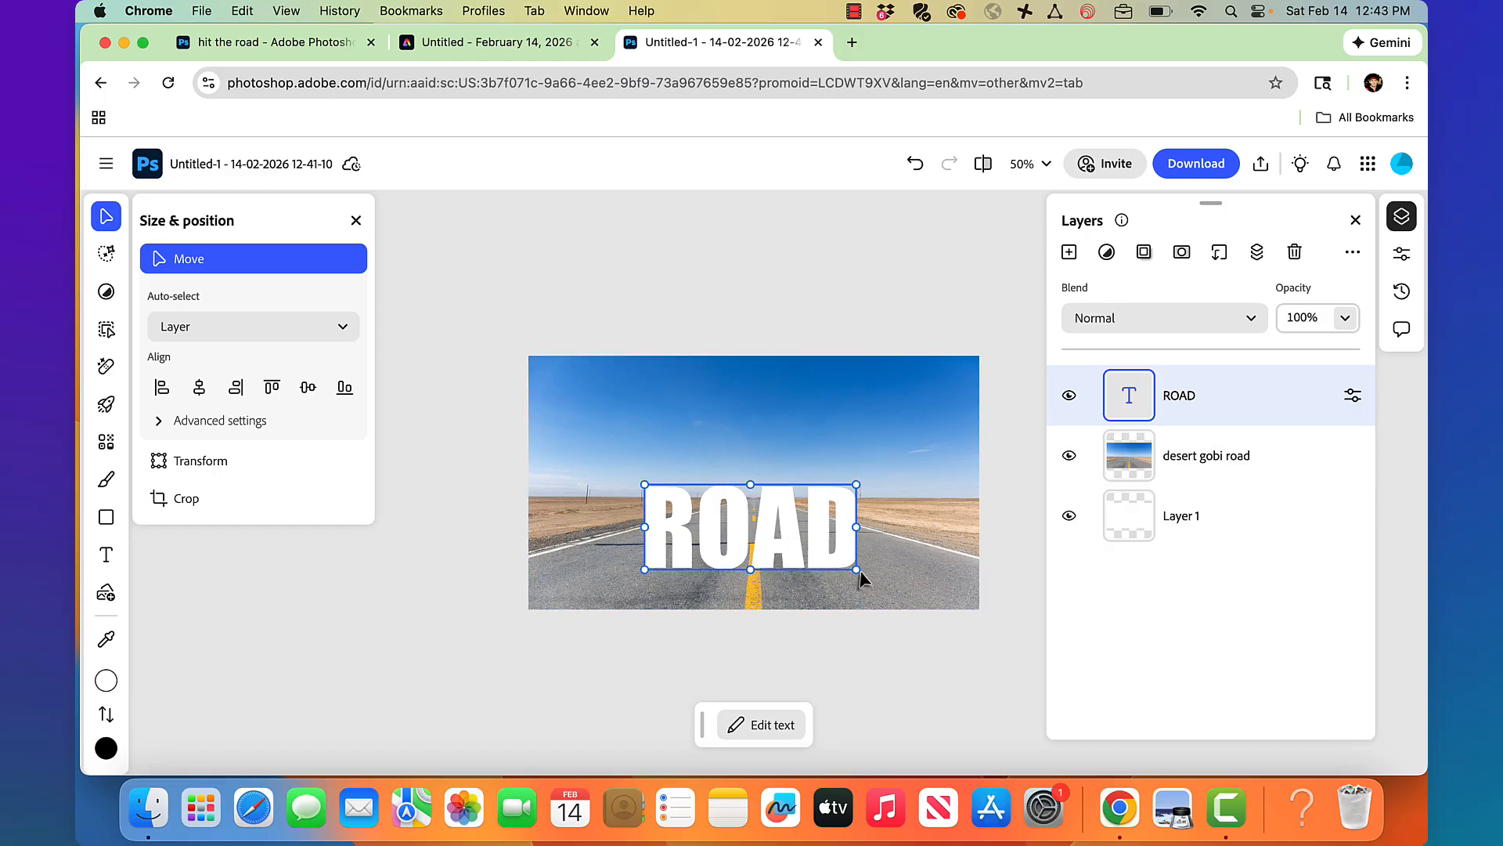
{"action": "left_click_drag", "start_coordinate": [857, 569], "coordinate": [928, 684]}
{"action": "key", "text": "super+z"}
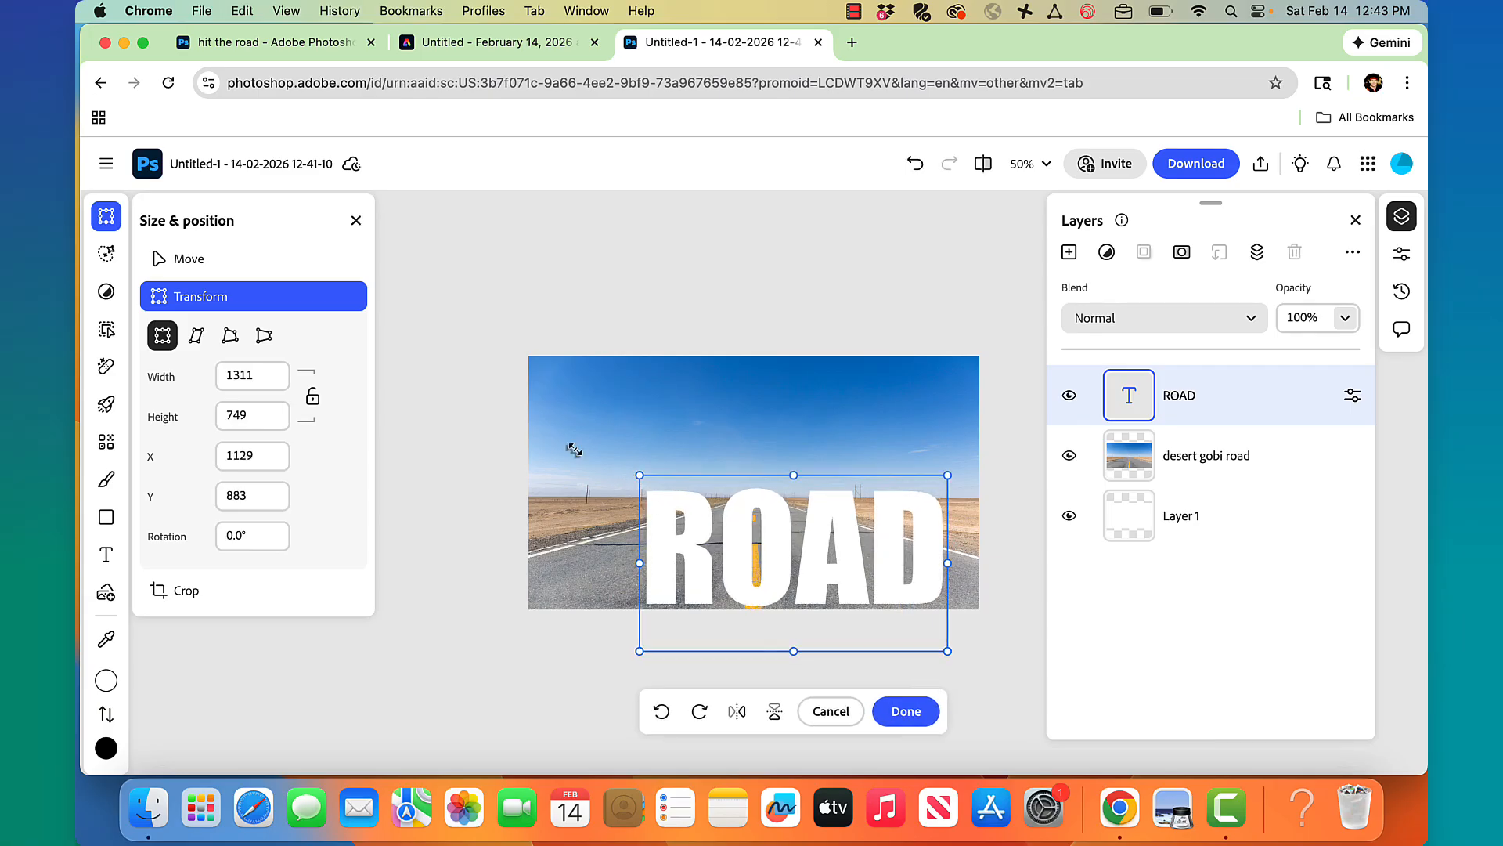
{"action": "left_click_drag", "start_coordinate": [638, 475], "coordinate": [538, 436]}
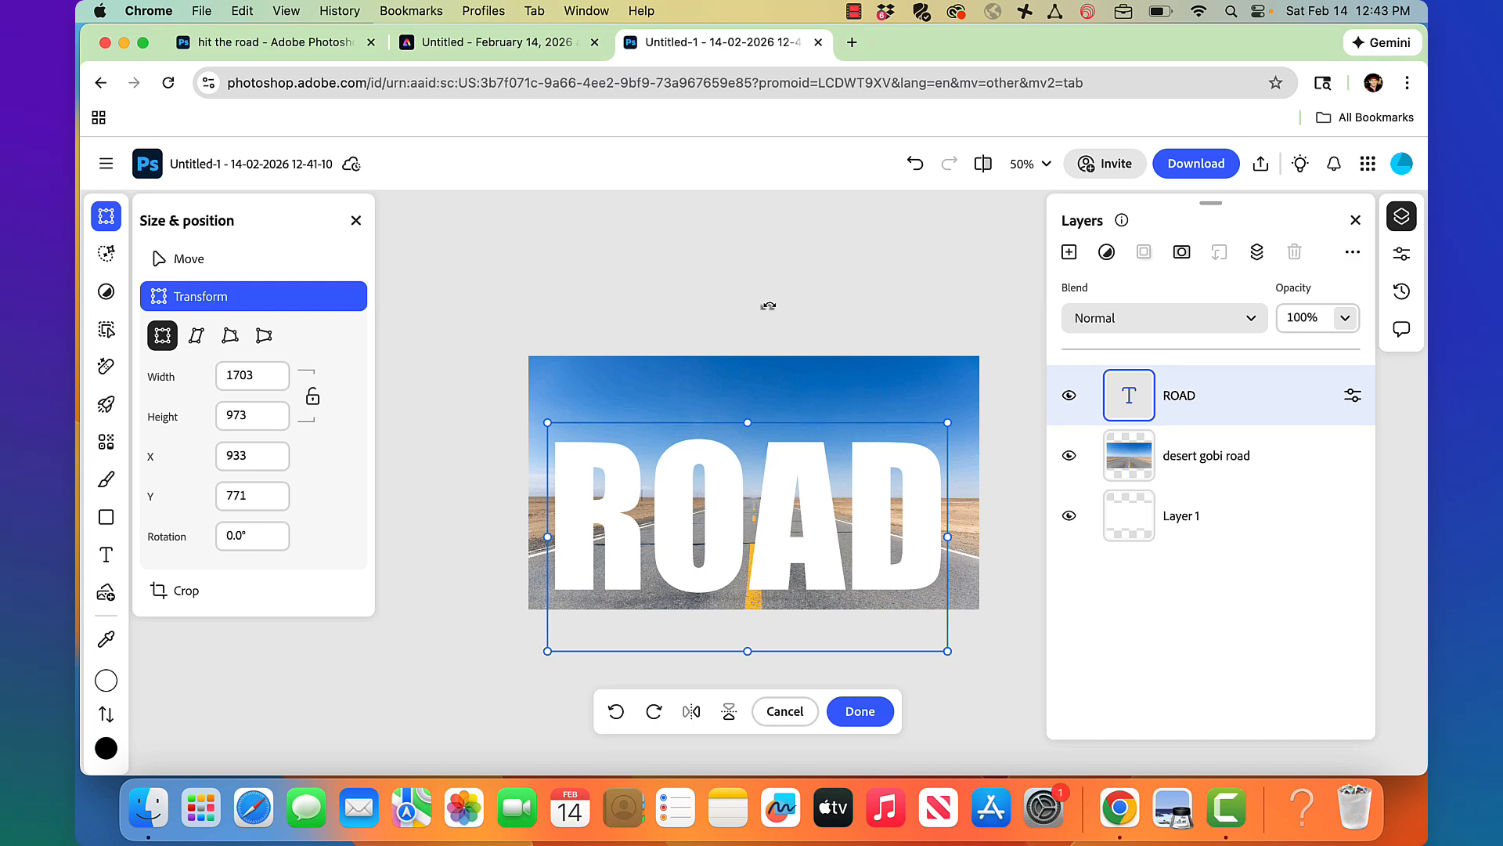
{"action": "left_click", "coordinate": [860, 713]}
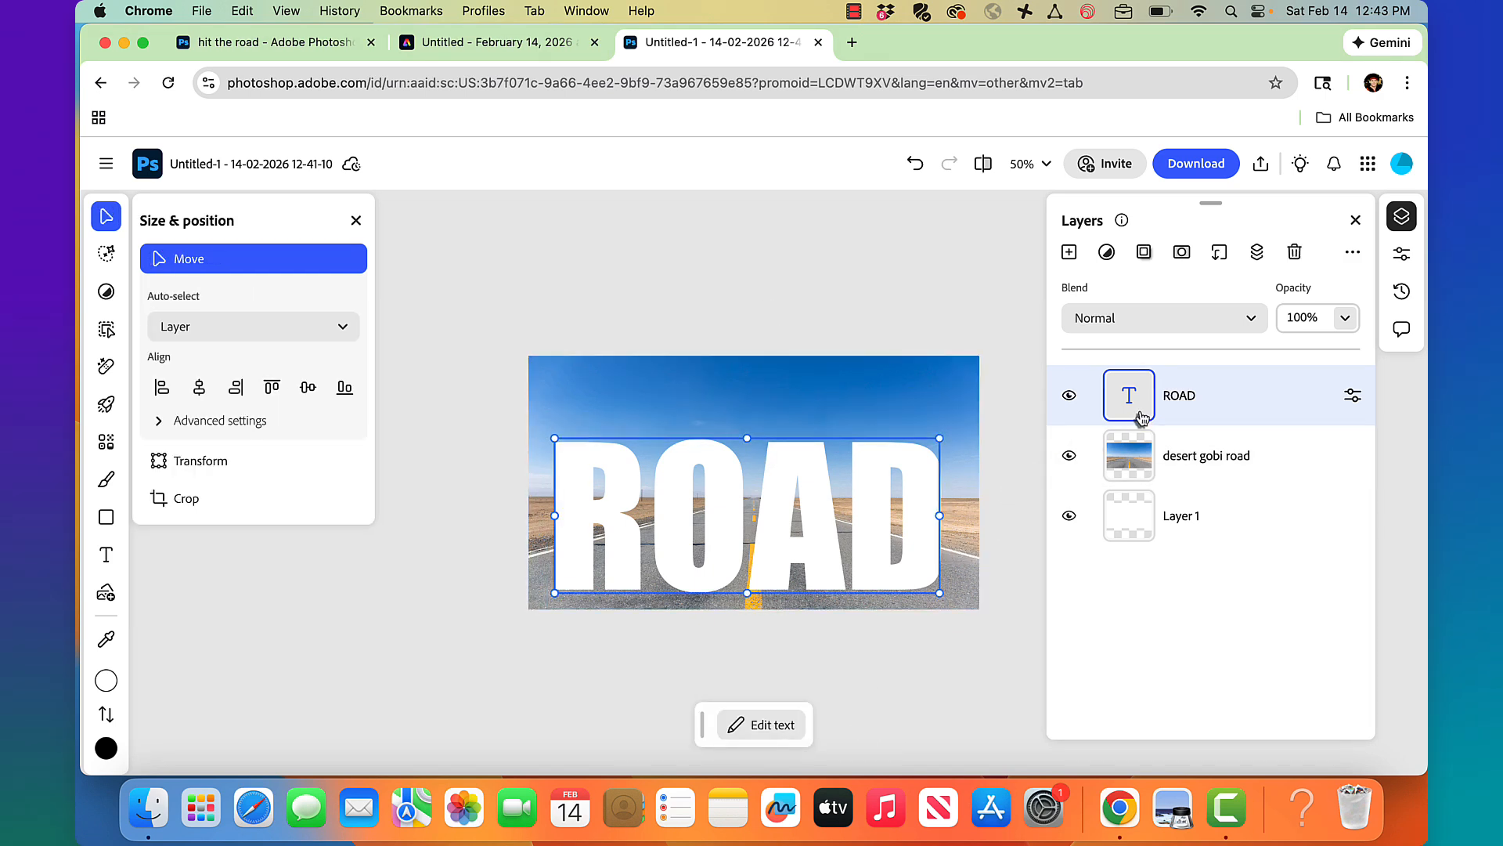
Convert the ROAD text layer to a smart object.
{"action": "right_click", "coordinate": [1219, 398]}
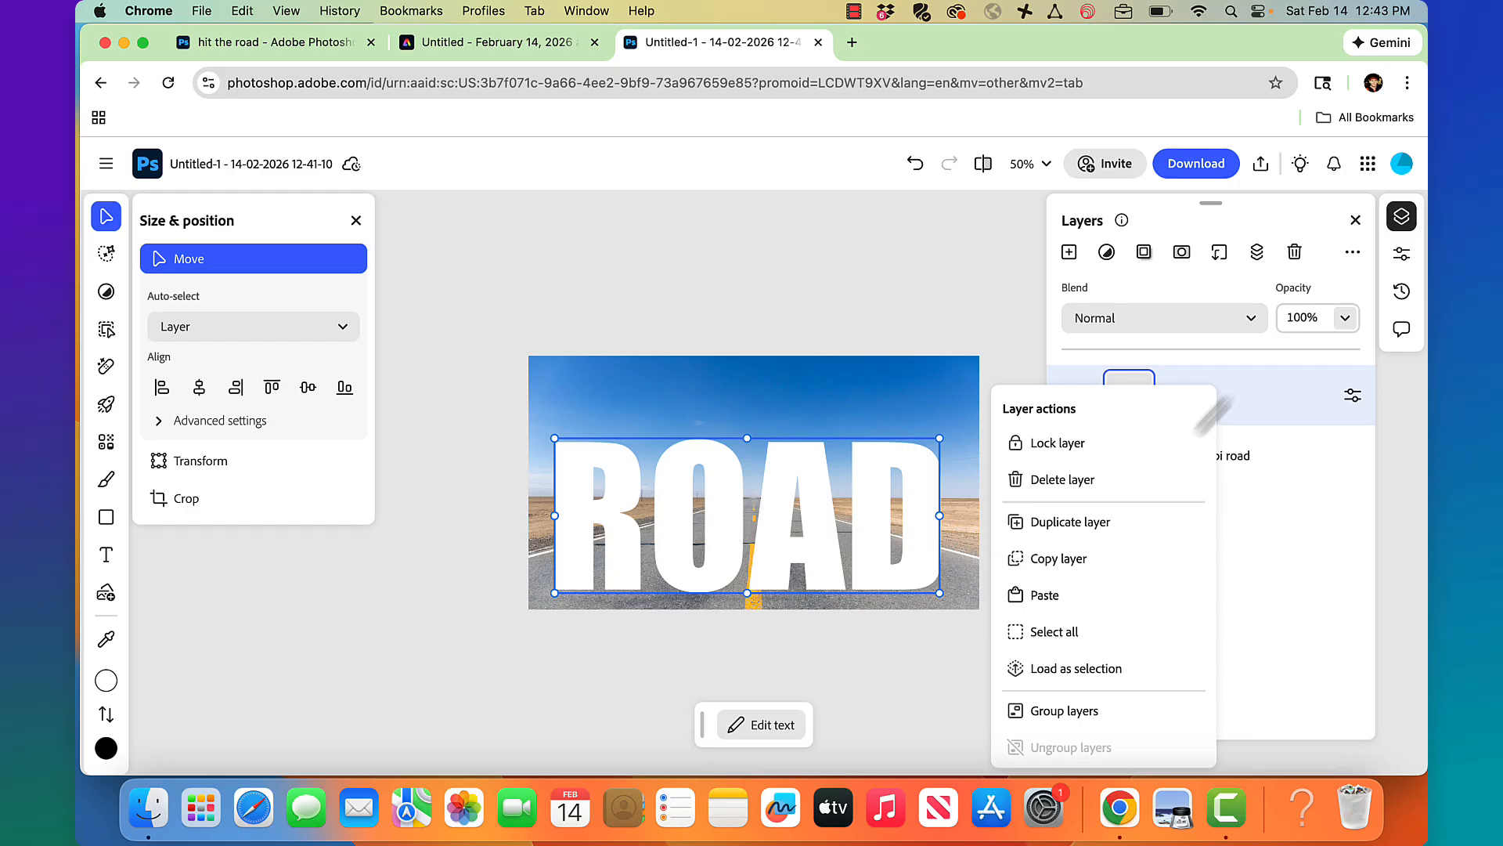
{"action": "scroll", "coordinate": [1128, 609], "scroll_direction": "down", "scroll_amount": 4}
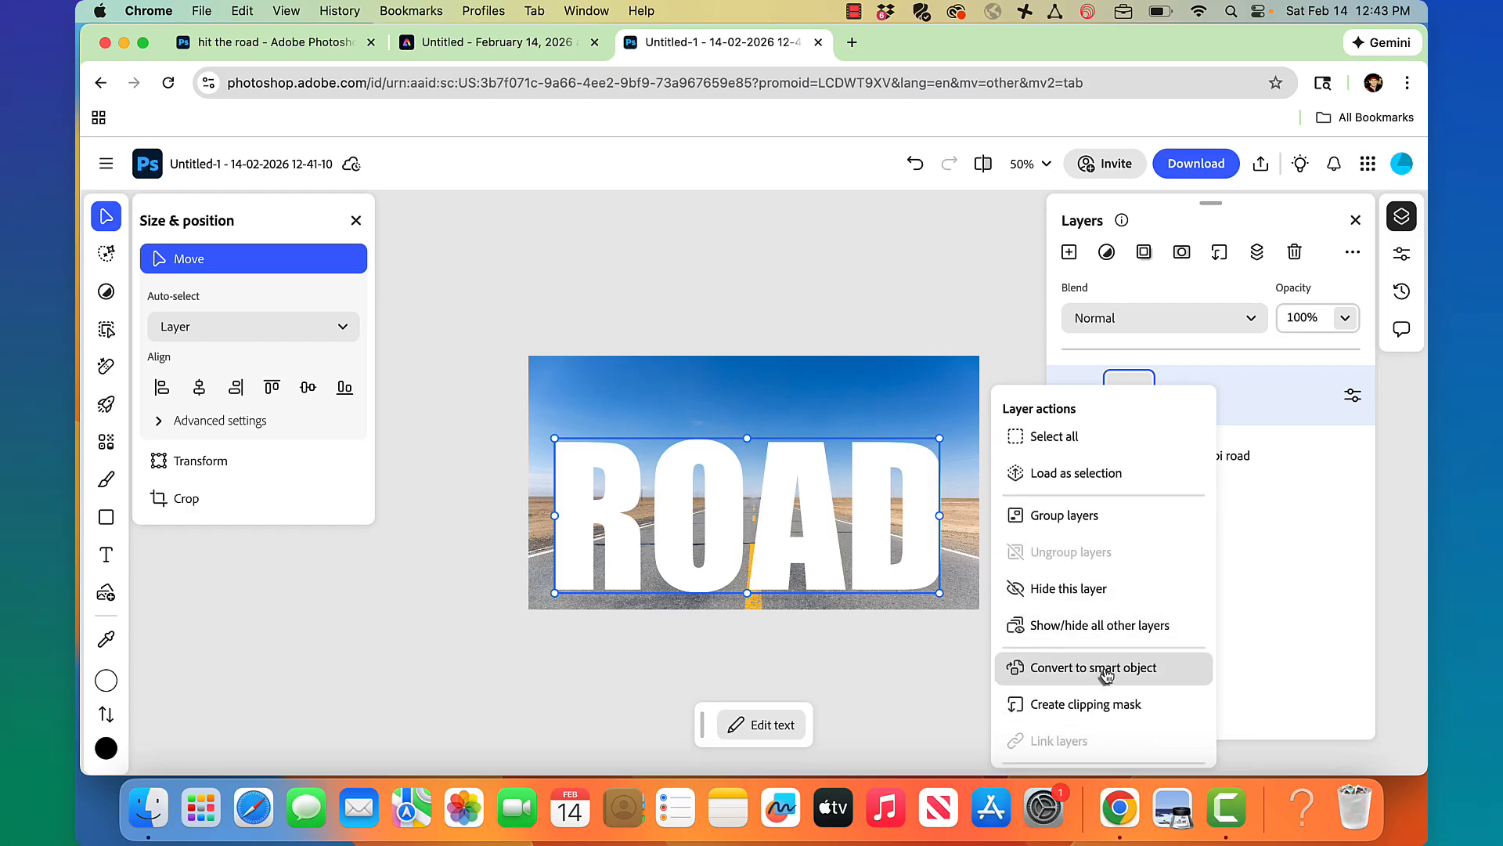
{"action": "left_click", "coordinate": [1106, 672]}
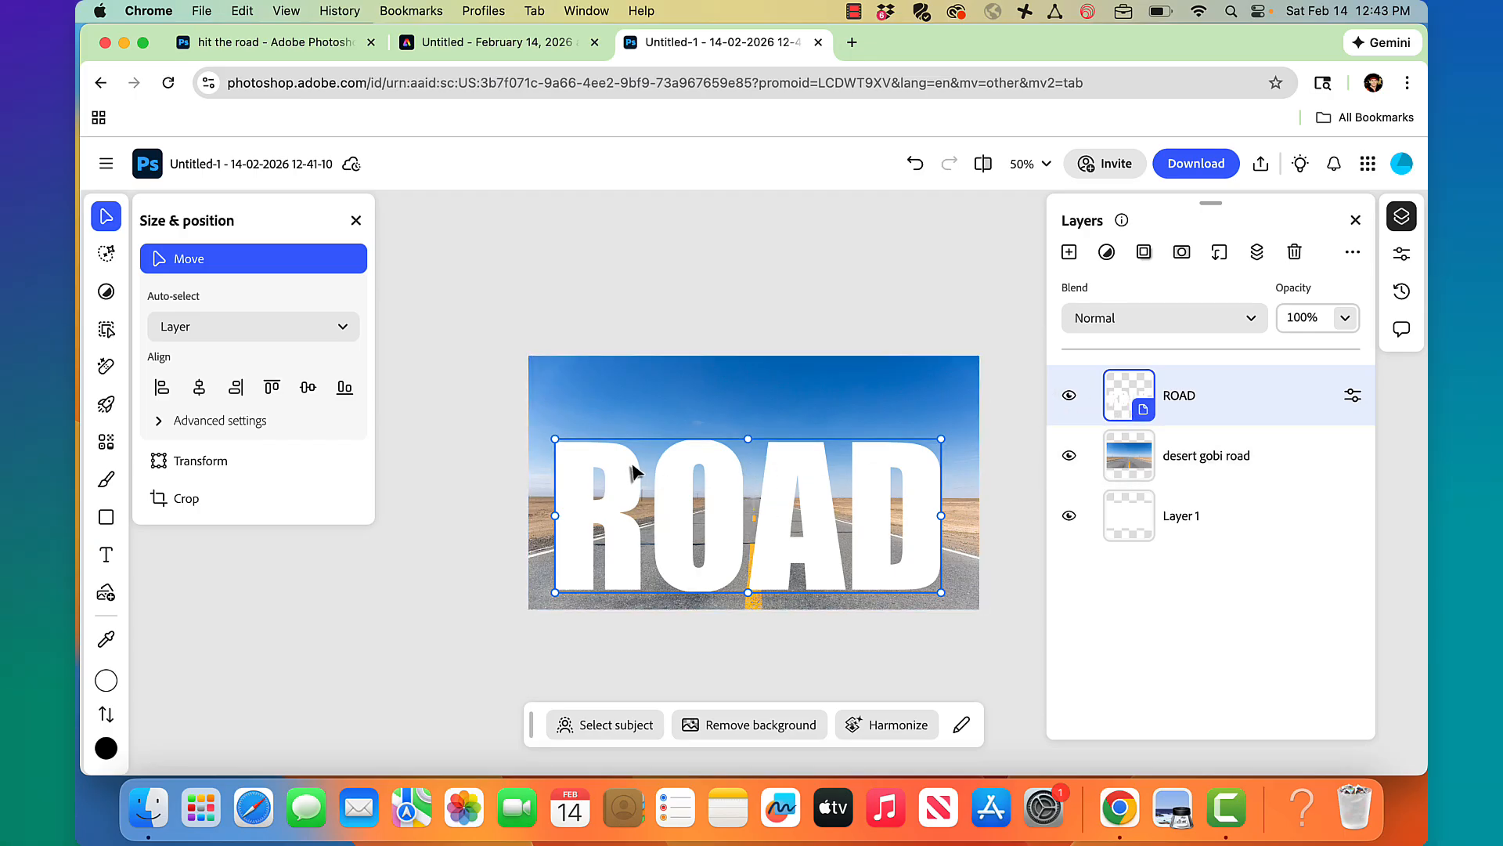
Narrow the ROAD lettering's upper edge with a perspective transform and flatten it to about 1644 × 167 on the road.
{"action": "left_click", "coordinate": [227, 462]}
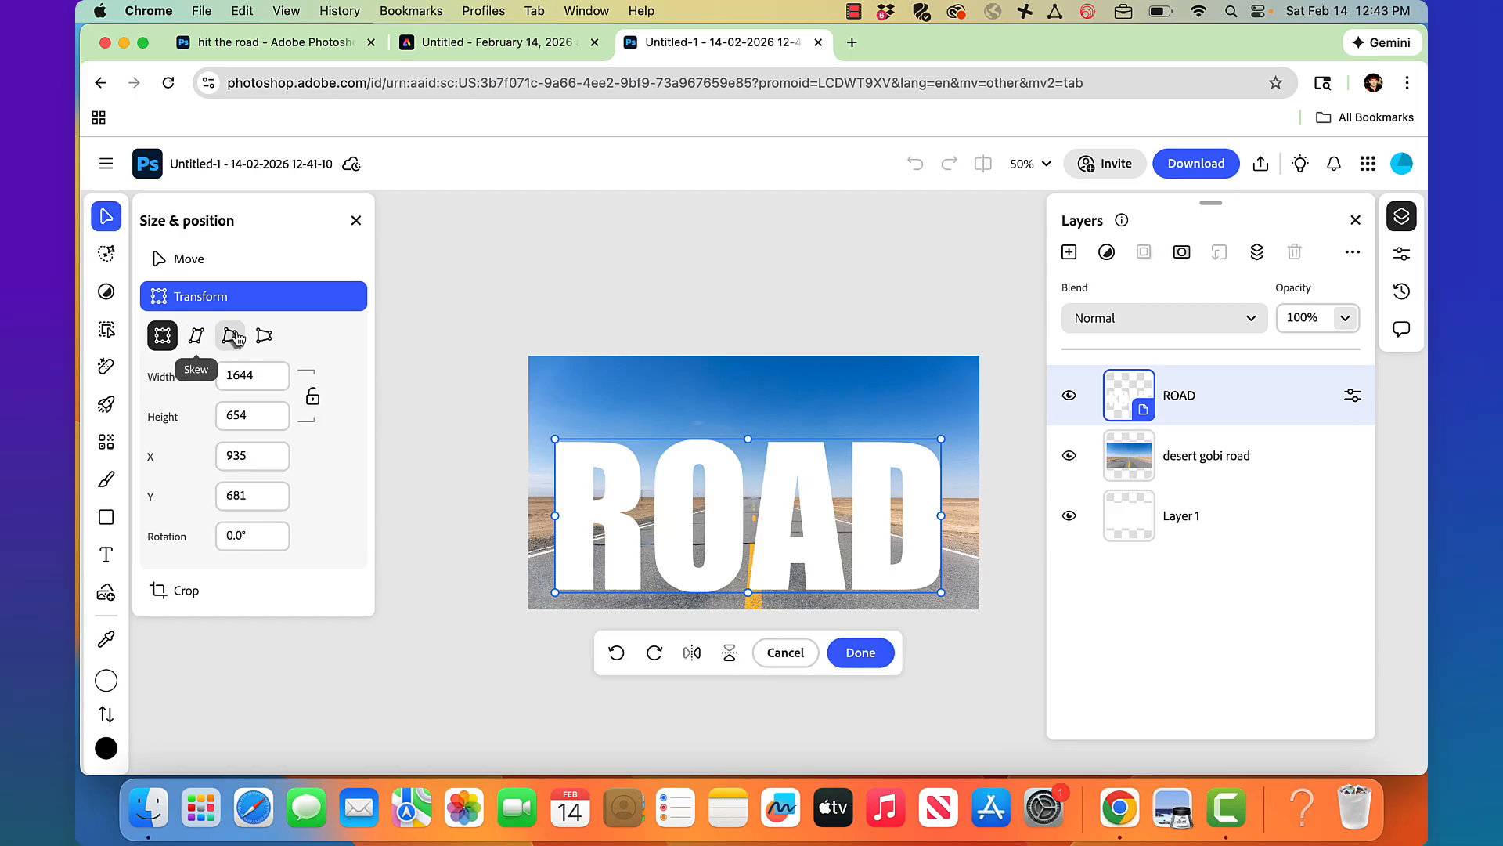
{"action": "left_click", "coordinate": [265, 335]}
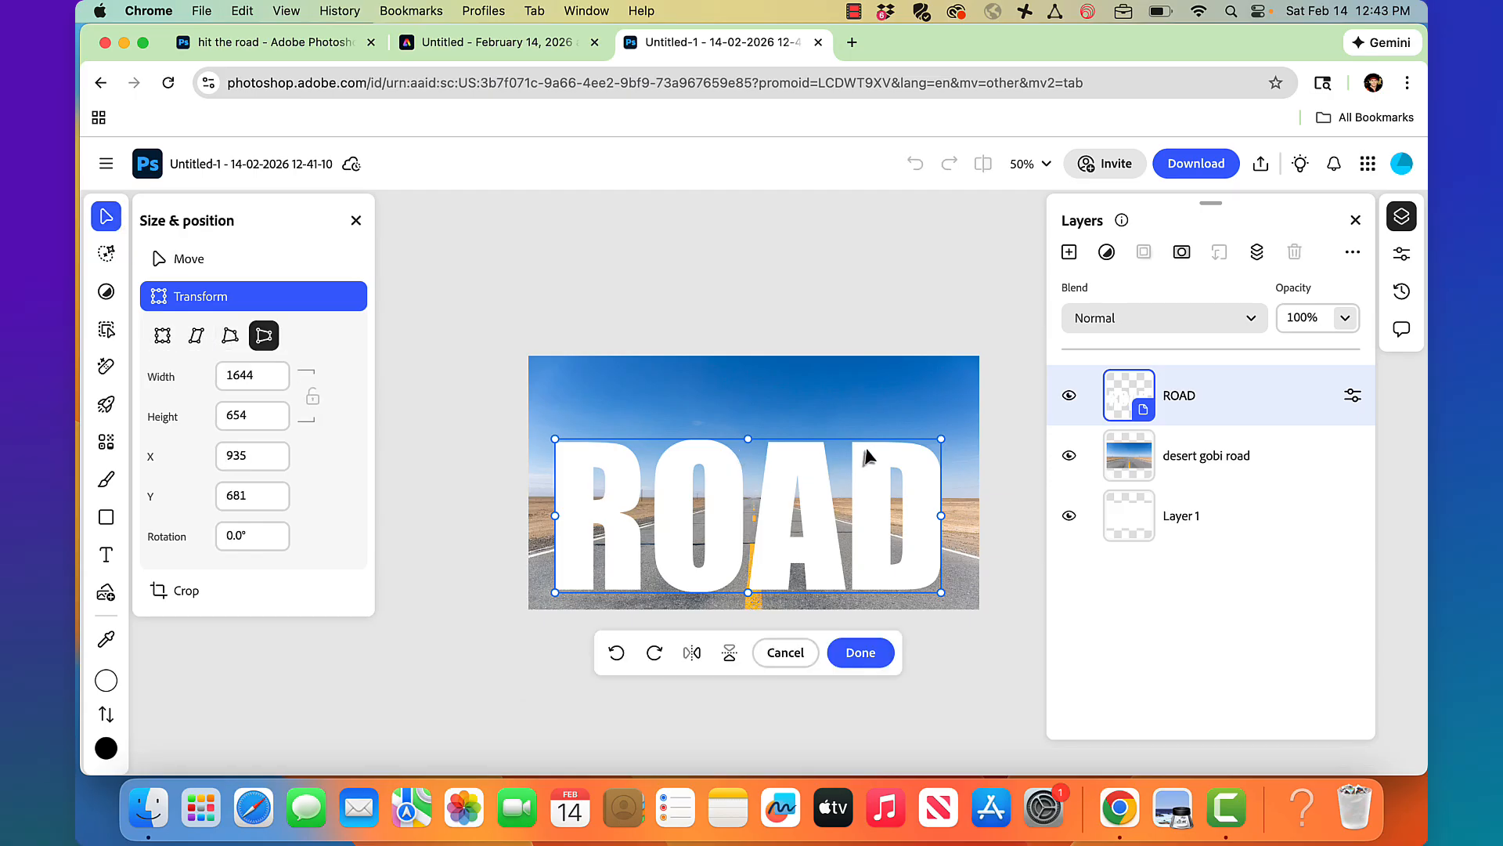
{"action": "left_click_drag", "start_coordinate": [942, 440], "coordinate": [765, 470]}
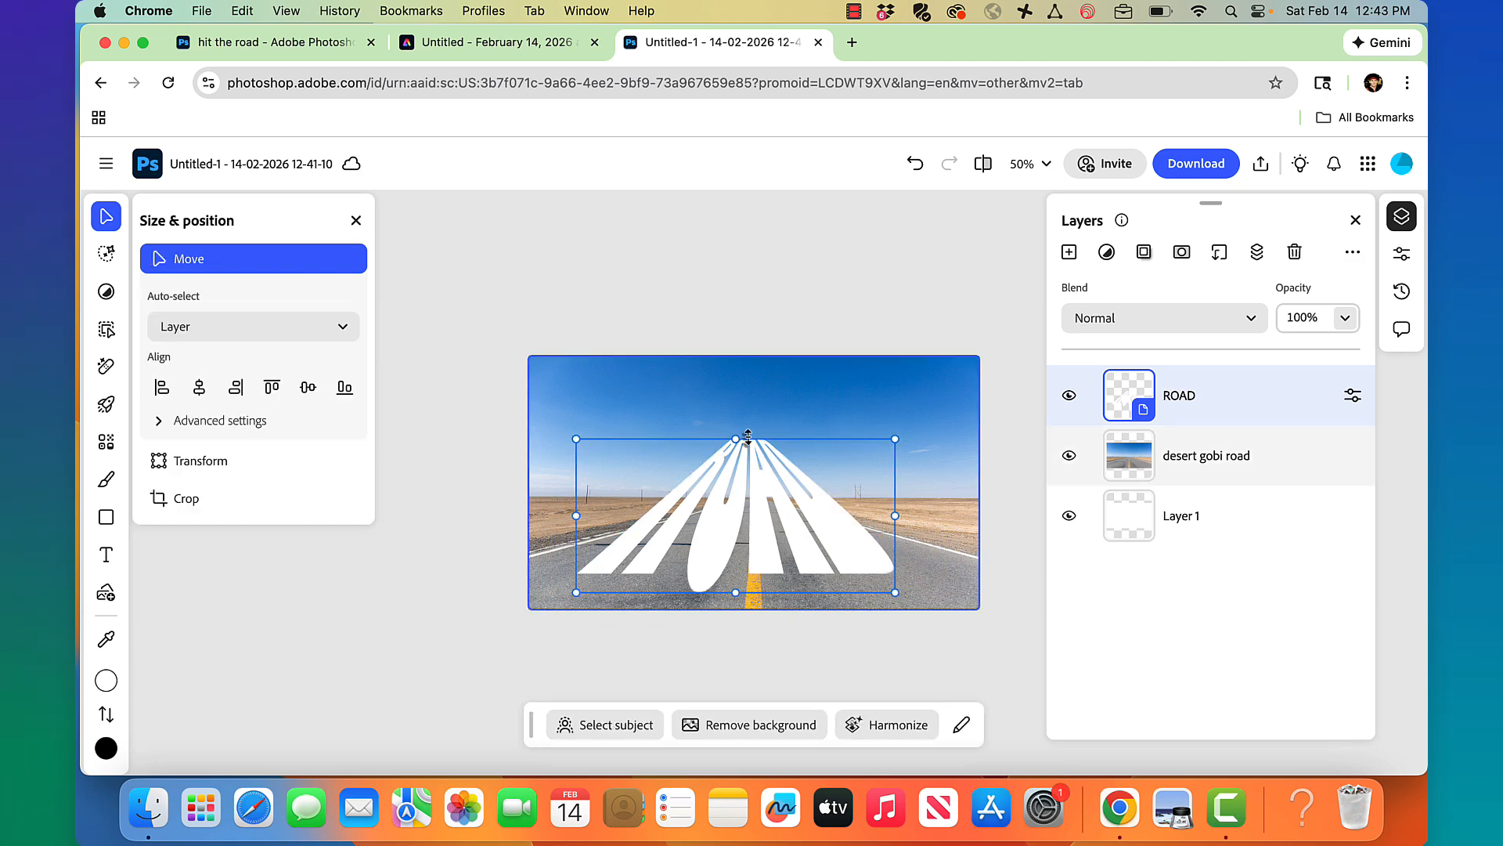
{"action": "left_click_drag", "start_coordinate": [747, 439], "coordinate": [760, 552]}
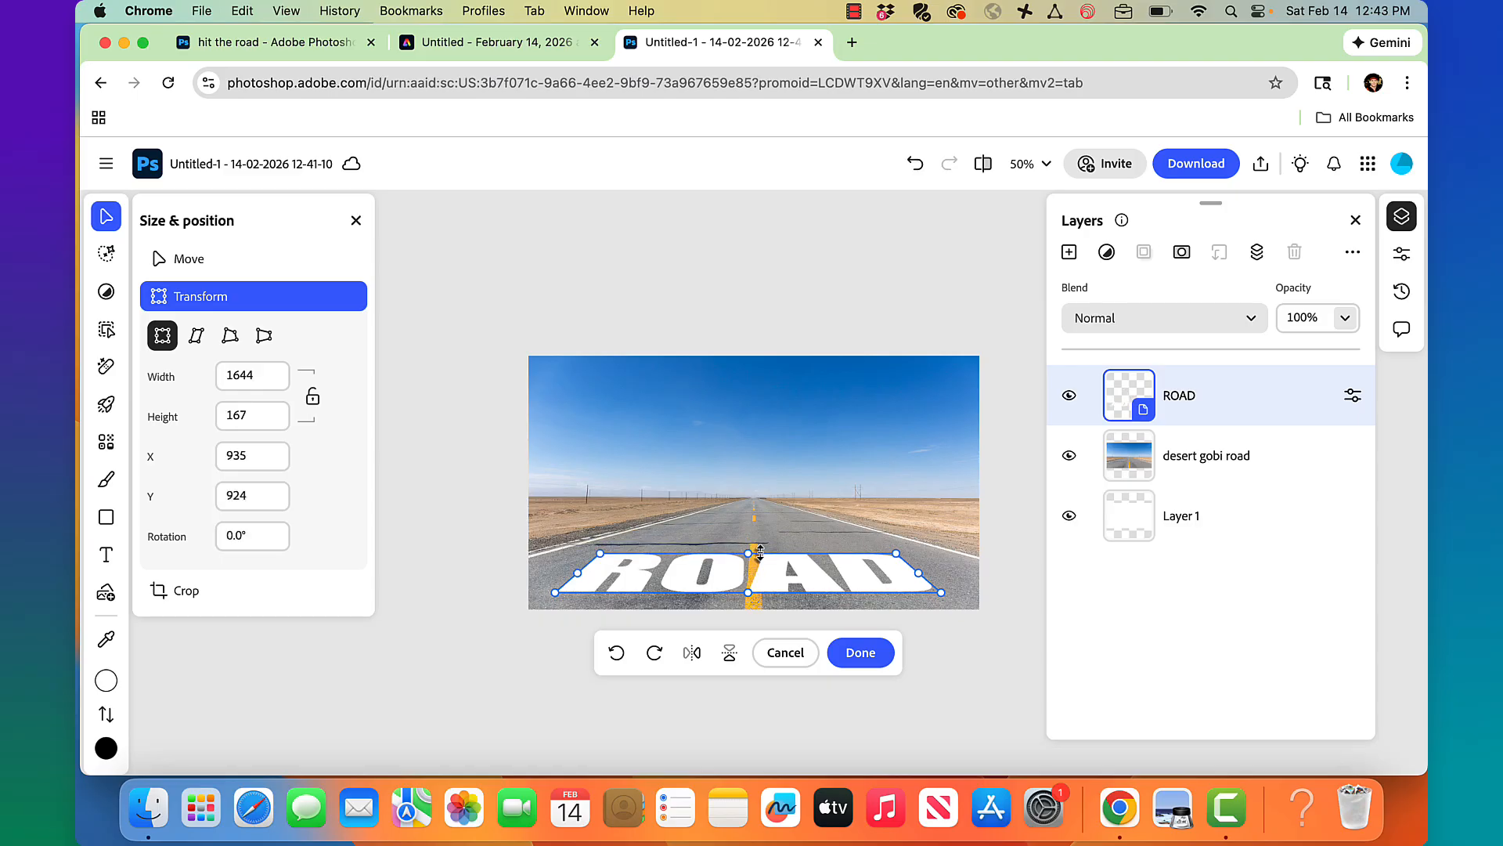
{"action": "left_click", "coordinate": [857, 648]}
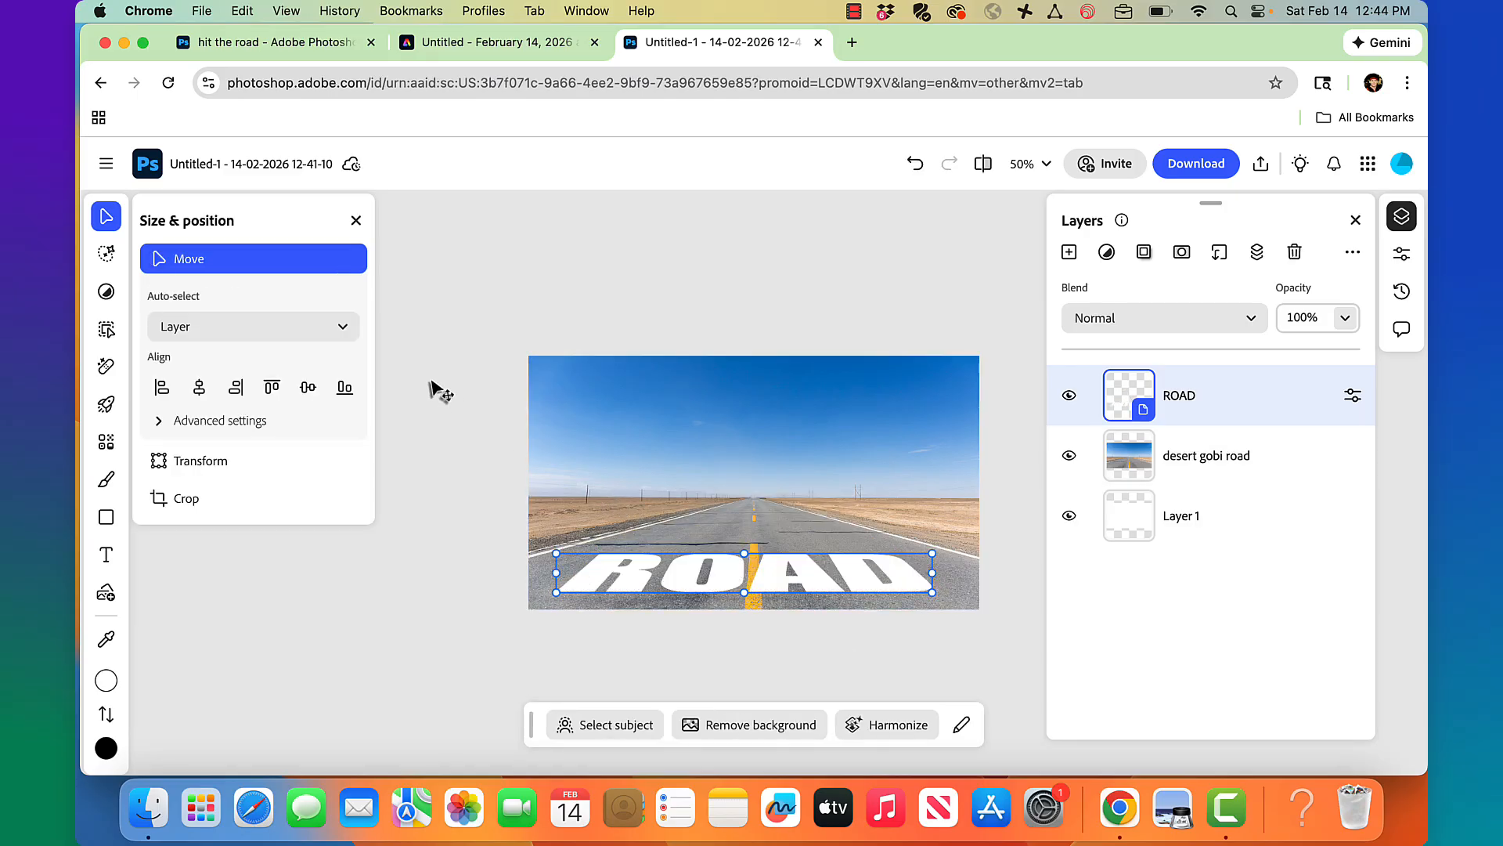
Widen the lower edge of the ROAD lettering to about 2329 with a perspective transform, keeping it 167 high.
{"action": "left_click", "coordinate": [222, 462]}
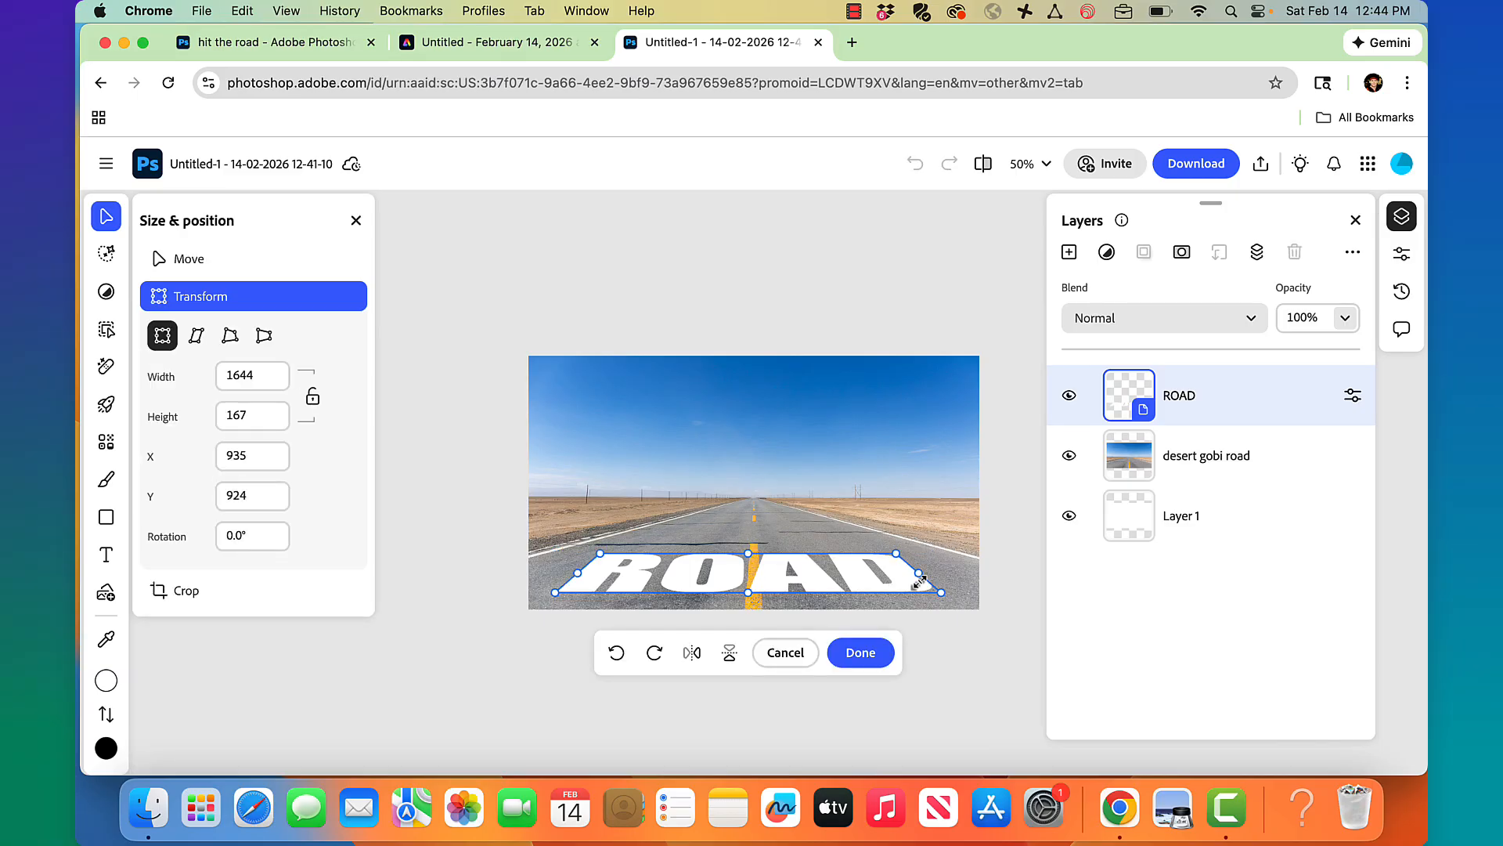
{"action": "left_click_drag", "start_coordinate": [942, 594], "coordinate": [964, 592]}
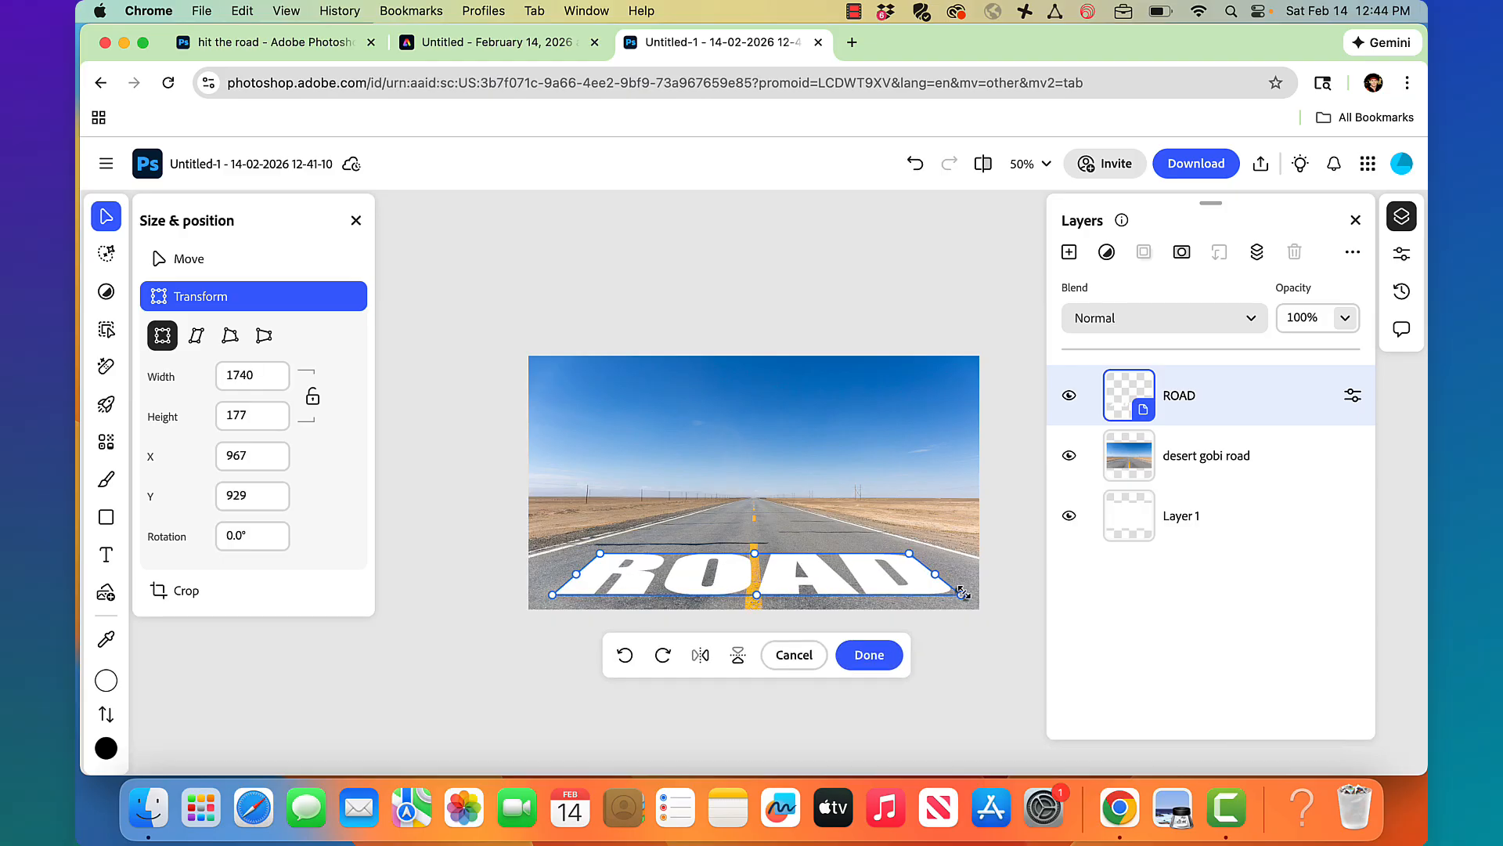
{"action": "key", "text": "super+z"}
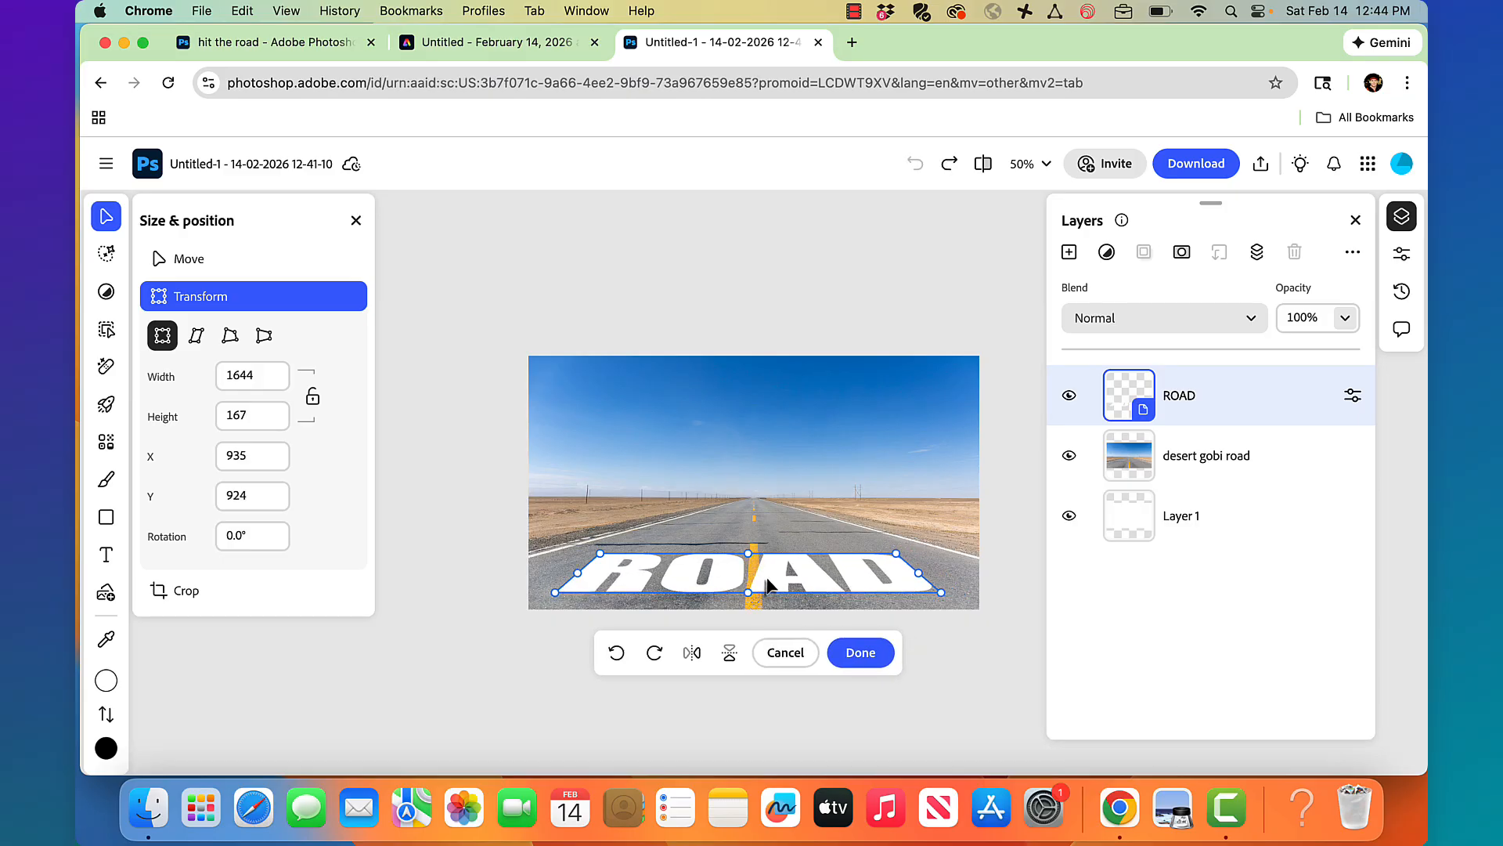
{"action": "left_click", "coordinate": [262, 335]}
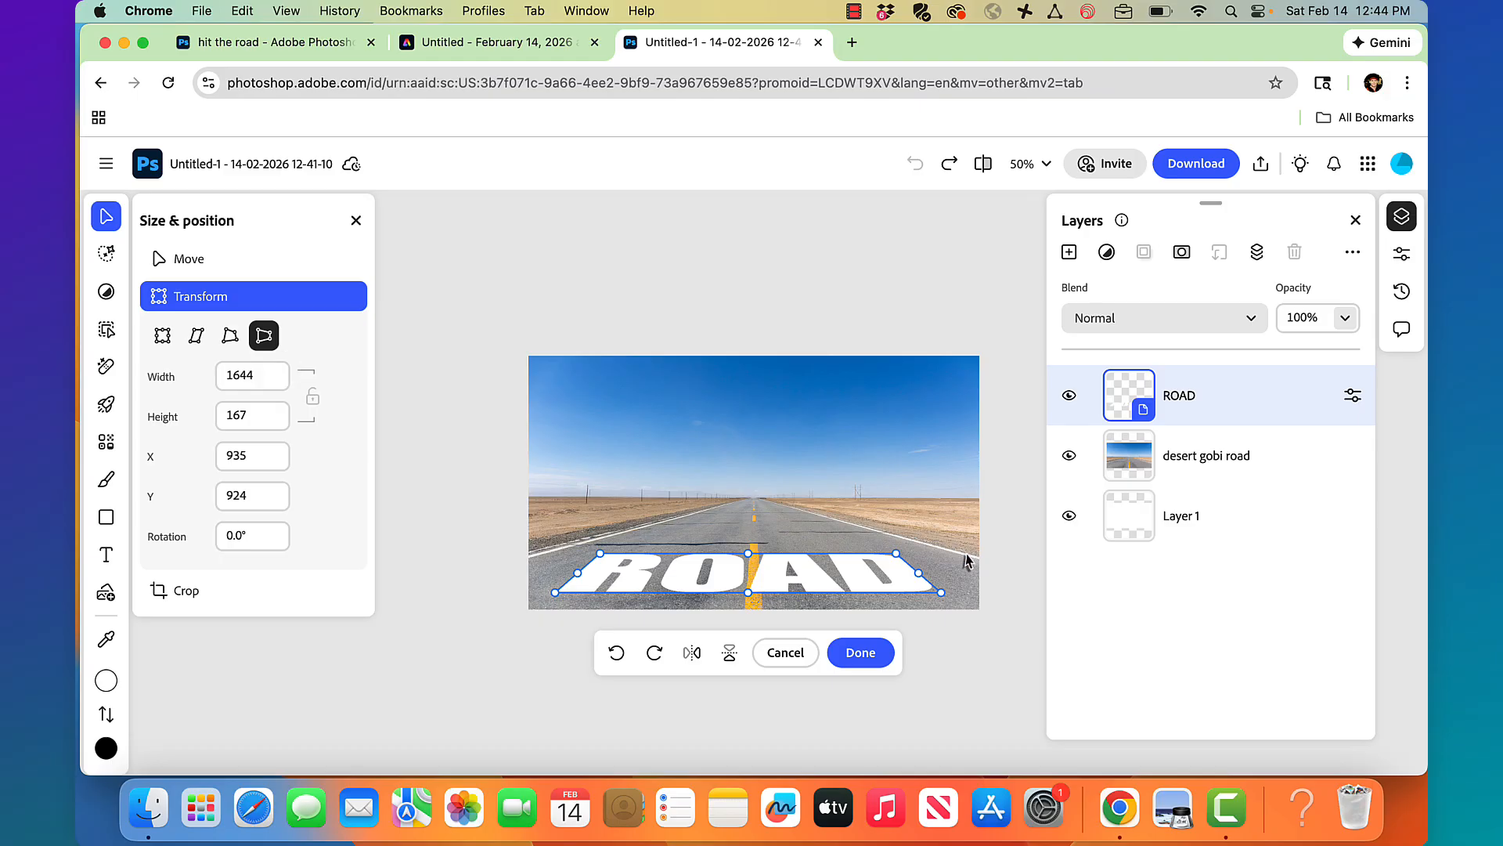
{"action": "left_click_drag", "start_coordinate": [942, 593], "coordinate": [1024, 592]}
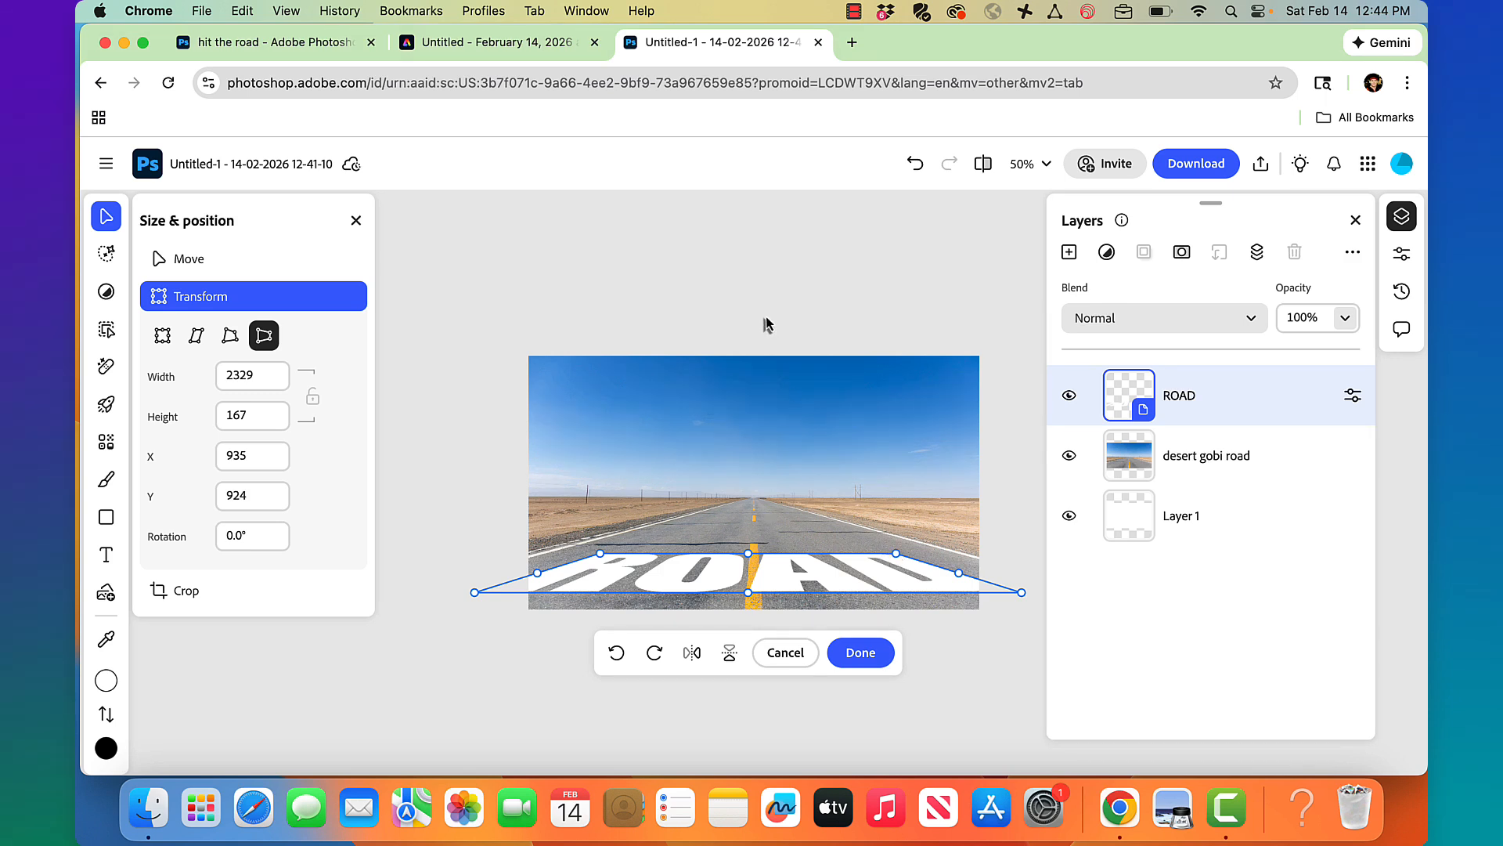
{"action": "left_click", "coordinate": [848, 656]}
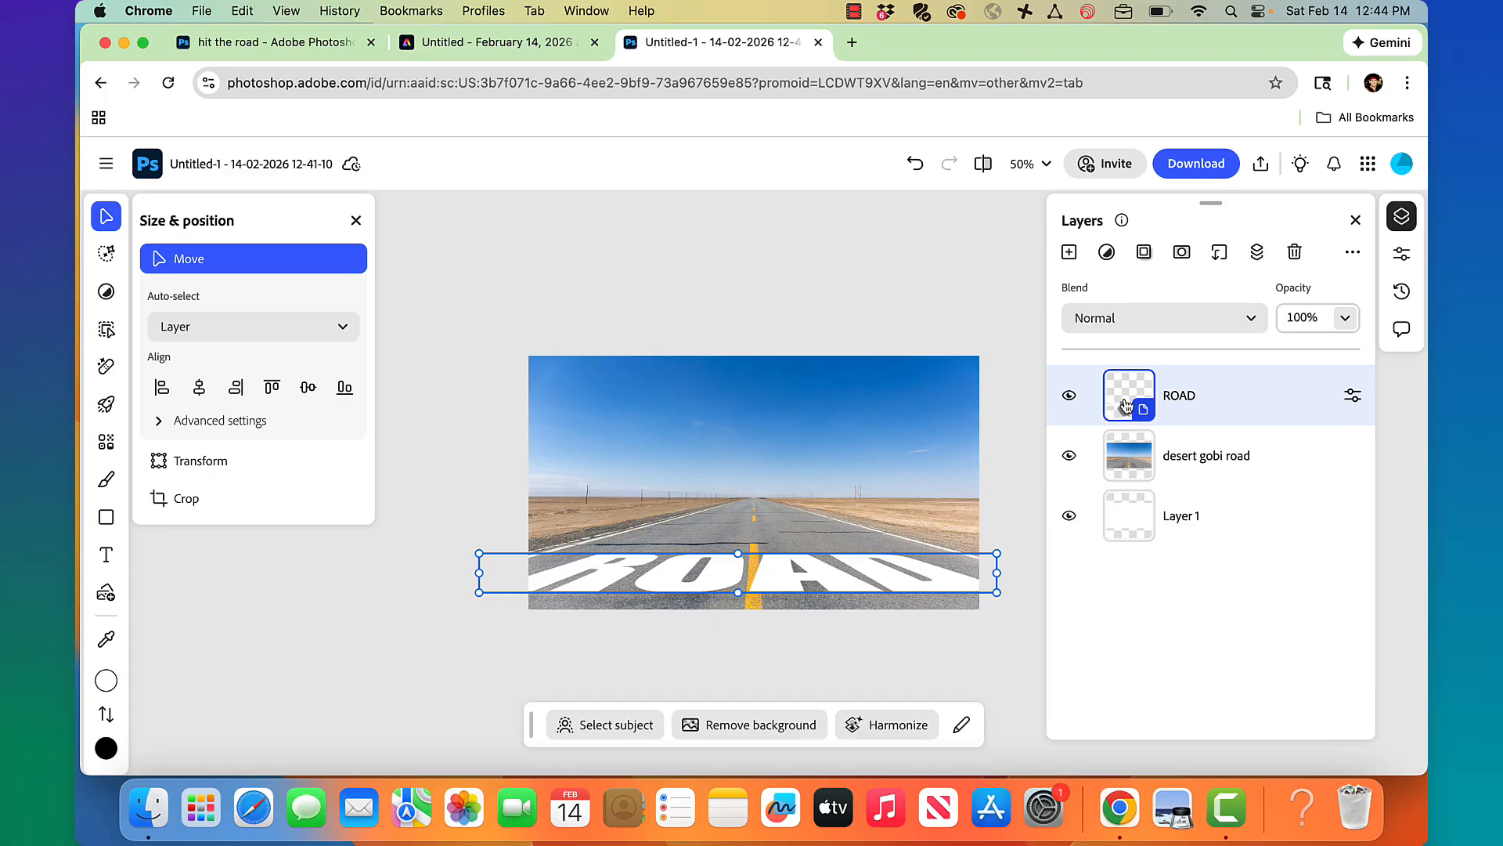
Set the ROAD layer's blend mode to Overlay and its opacity to 88%.
{"action": "left_click", "coordinate": [1198, 321]}
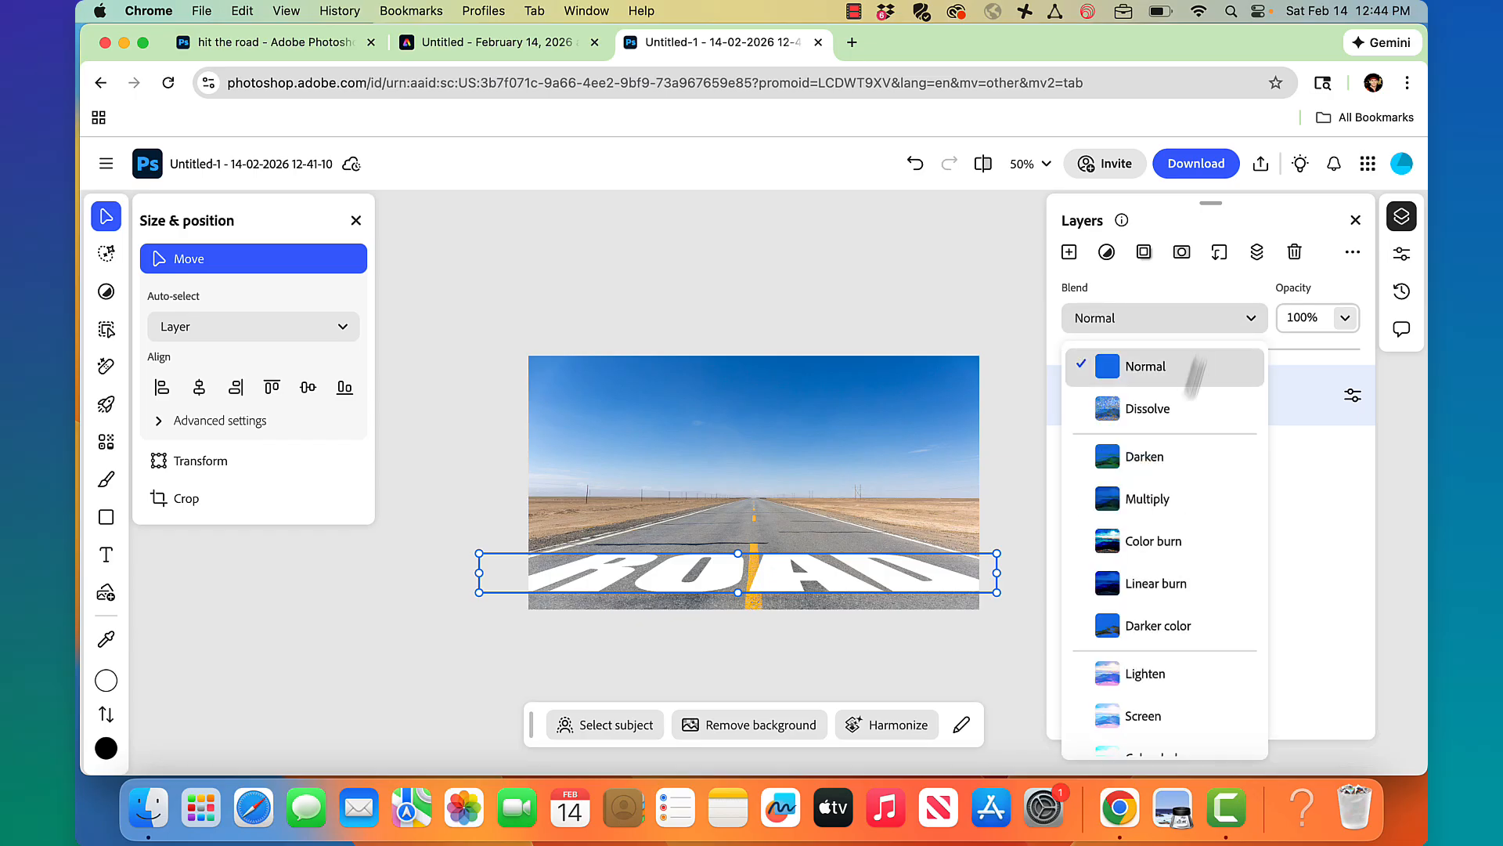
{"action": "scroll", "coordinate": [1166, 579], "scroll_direction": "down", "scroll_amount": 3}
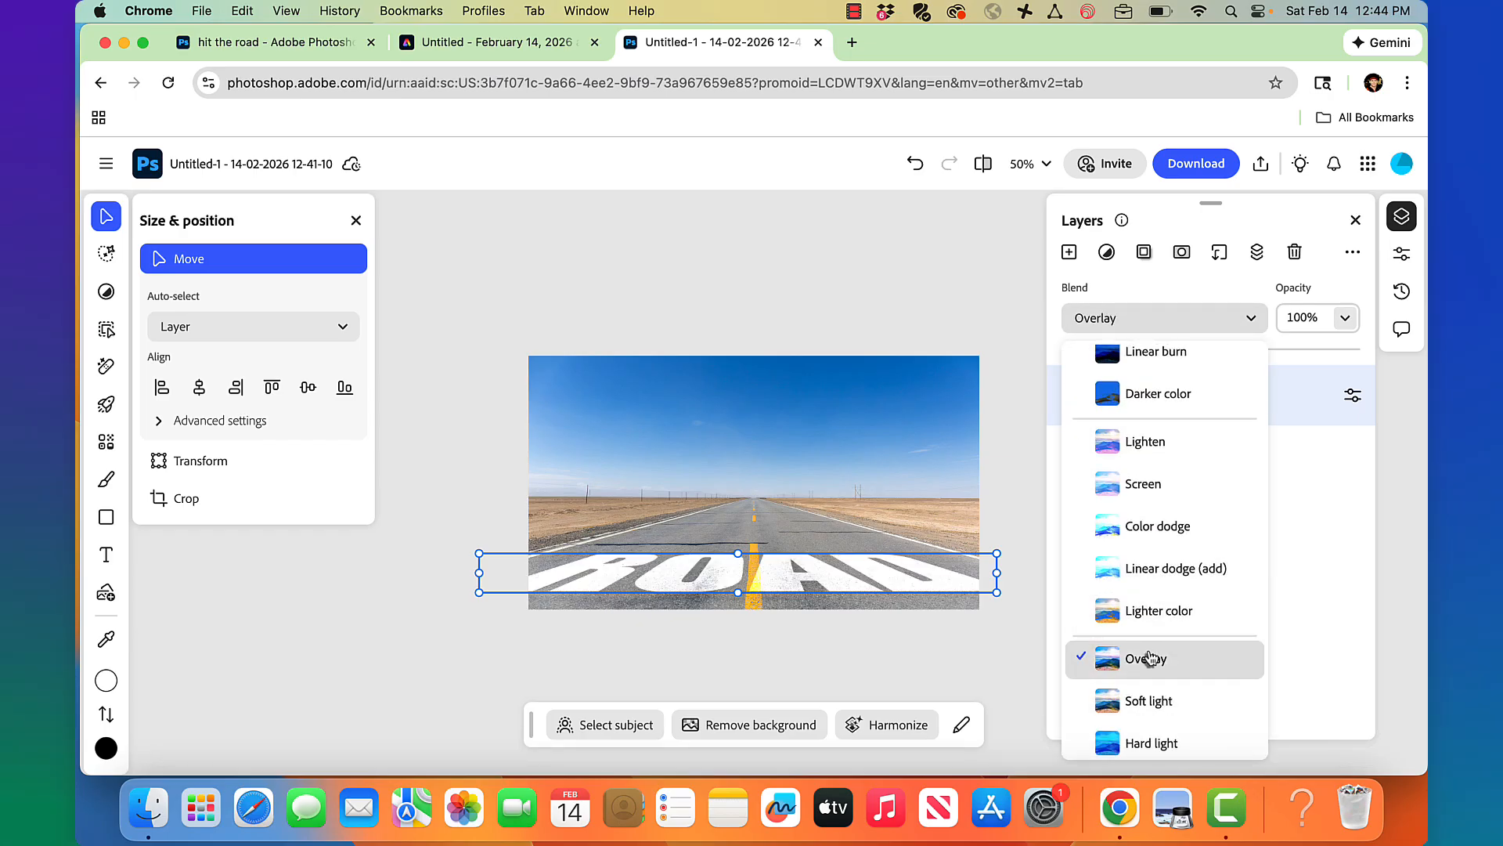
{"action": "left_click", "coordinate": [1149, 657]}
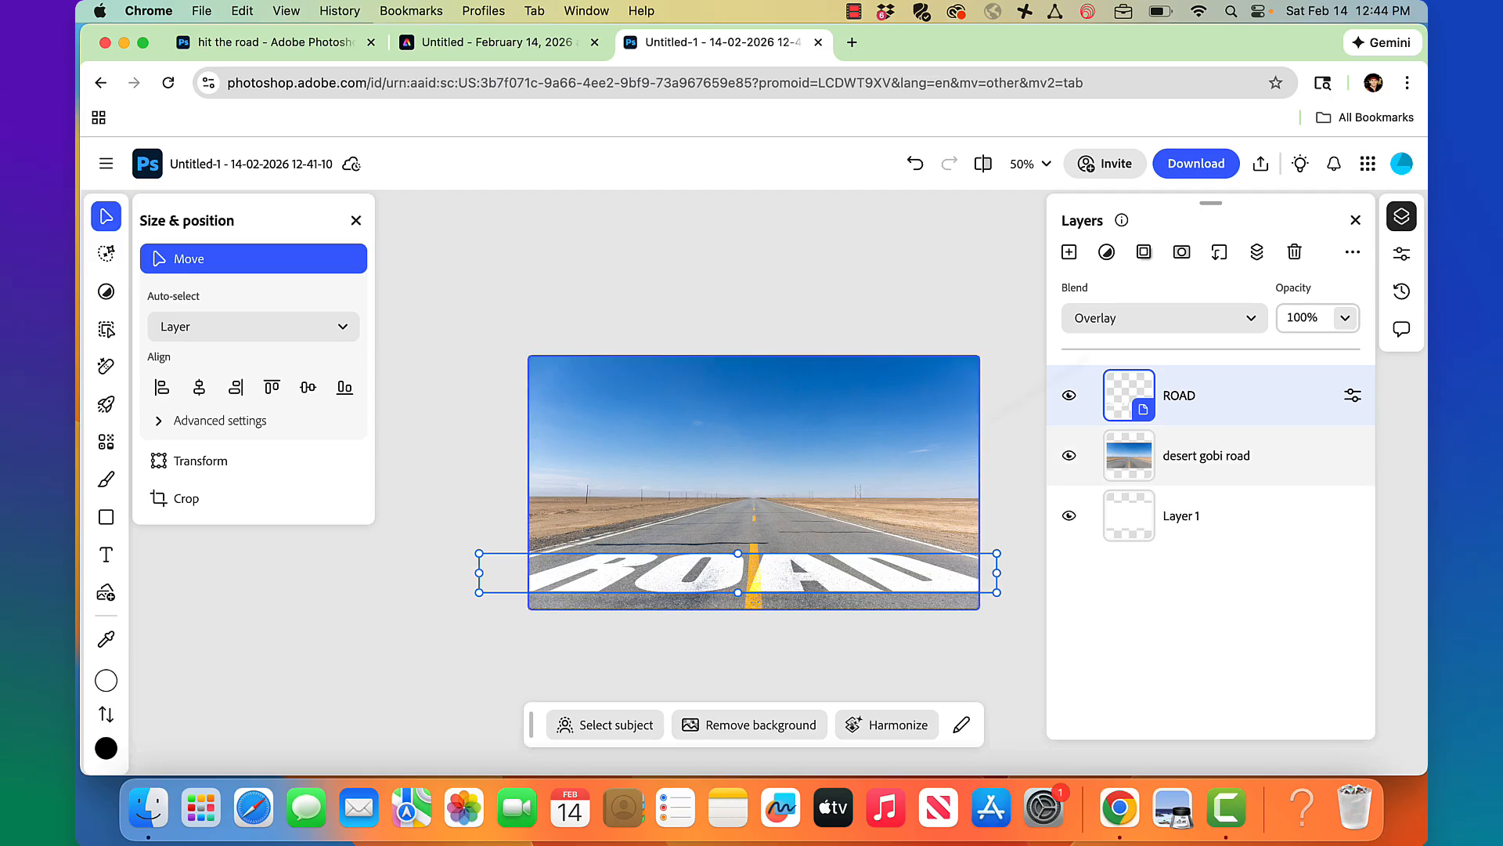
{"action": "left_click", "coordinate": [1343, 319]}
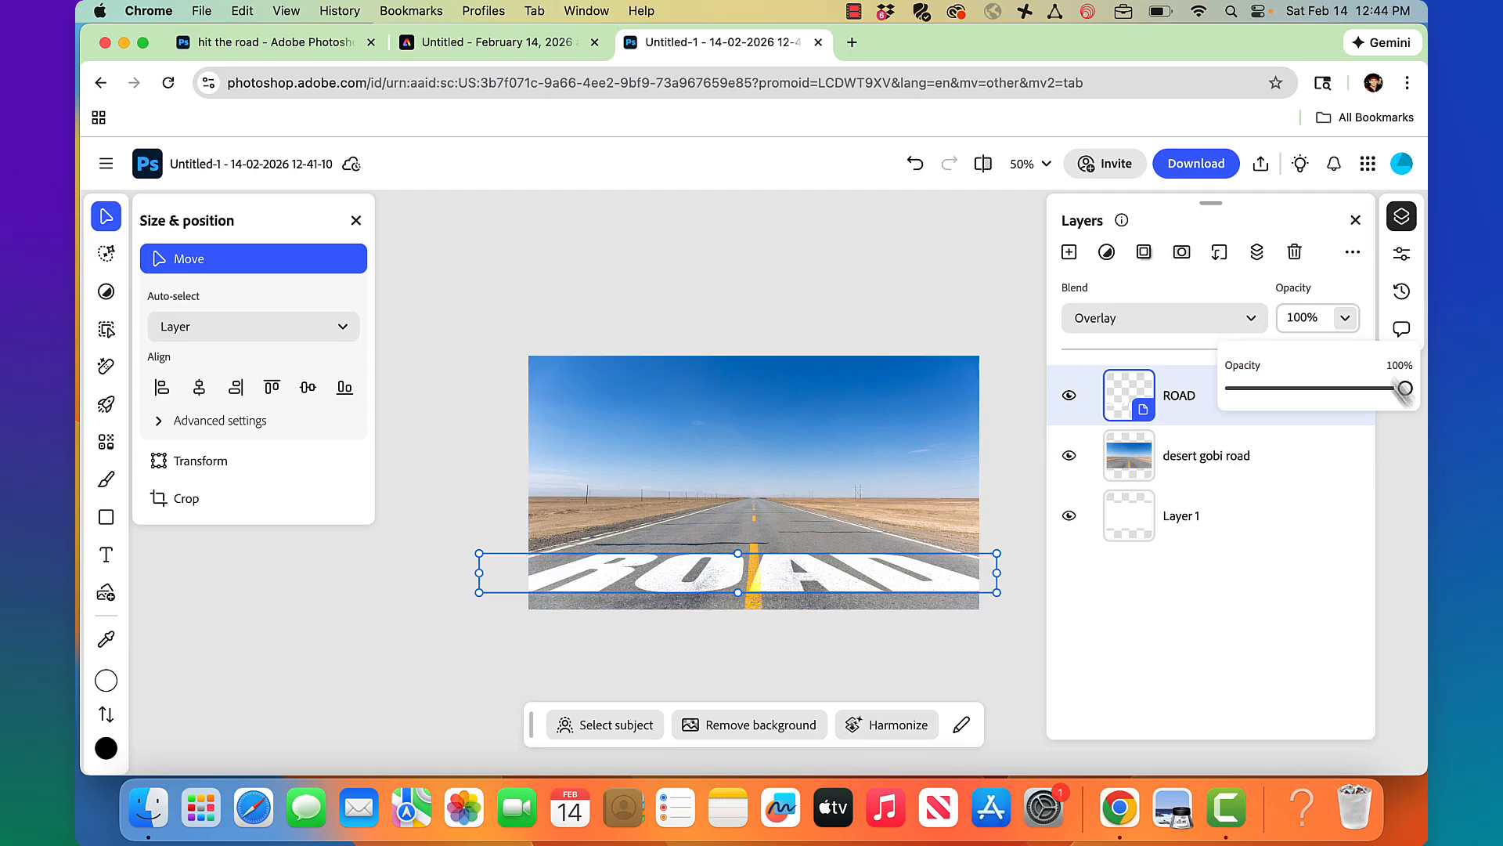
{"action": "mouse_move", "coordinate": [1406, 388]}
{"action": "left_mouse_down"}
{"action": "mouse_move", "coordinate": [1378, 392]}
{"action": "mouse_move", "coordinate": [1389, 400]}
{"action": "left_mouse_up"}
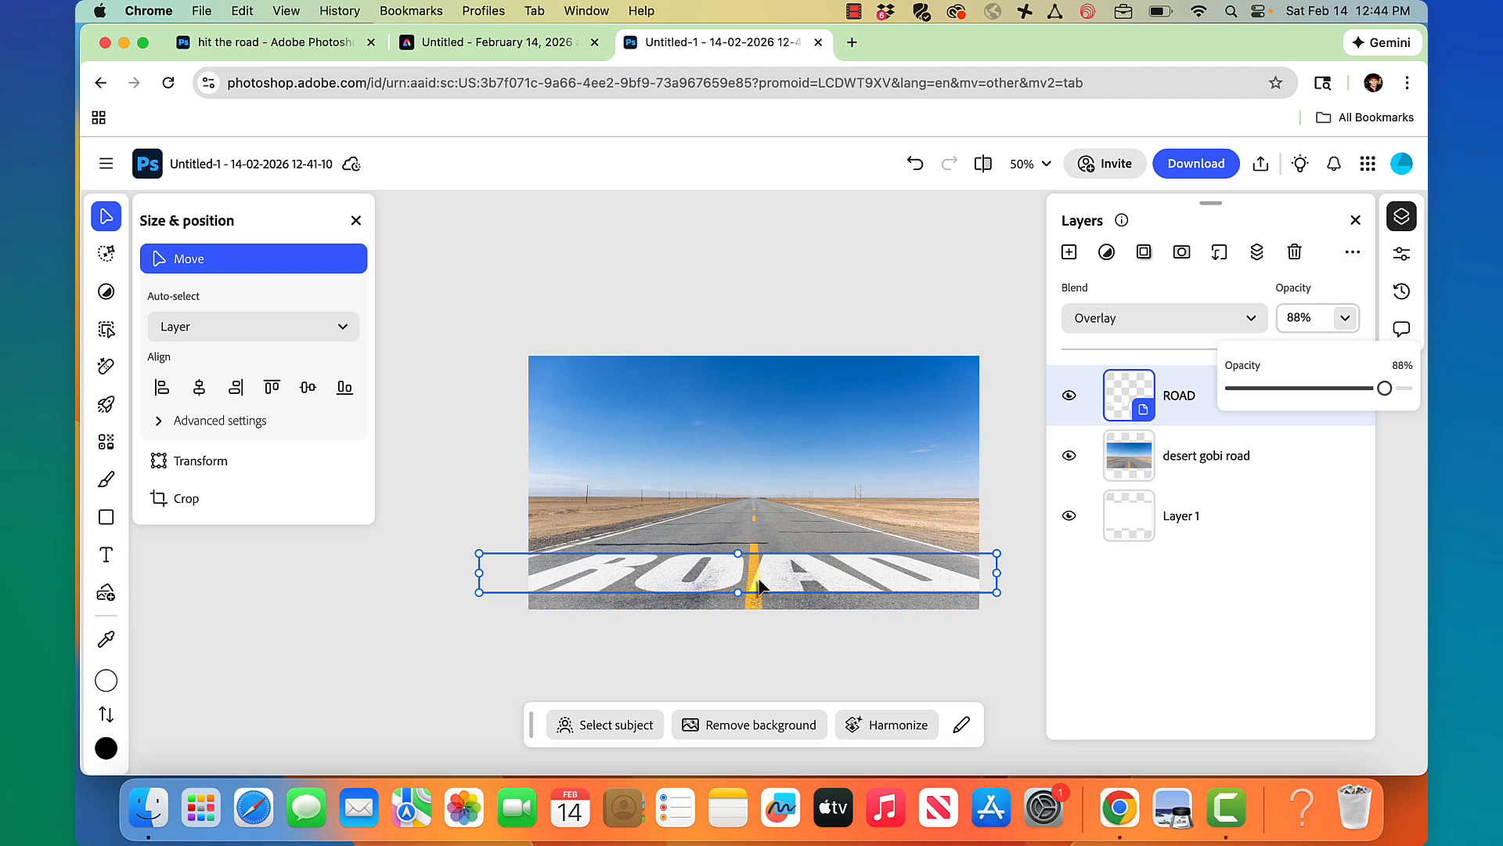
{"action": "left_click", "coordinate": [754, 264]}
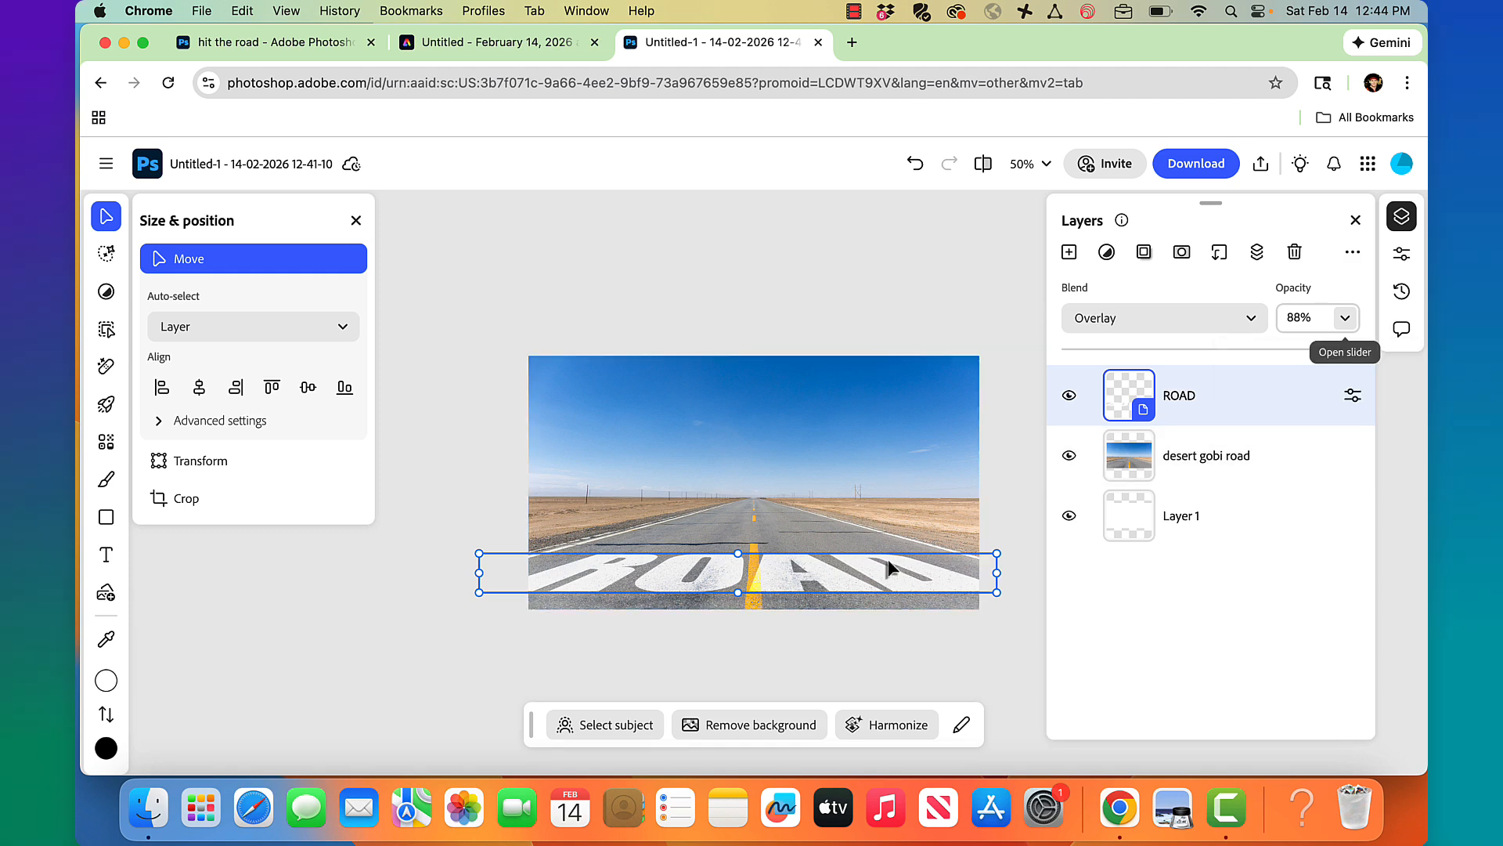
Copy and paste the ROAD layer, and rename the pasted copy "the".
{"action": "right_click", "coordinate": [1236, 401]}
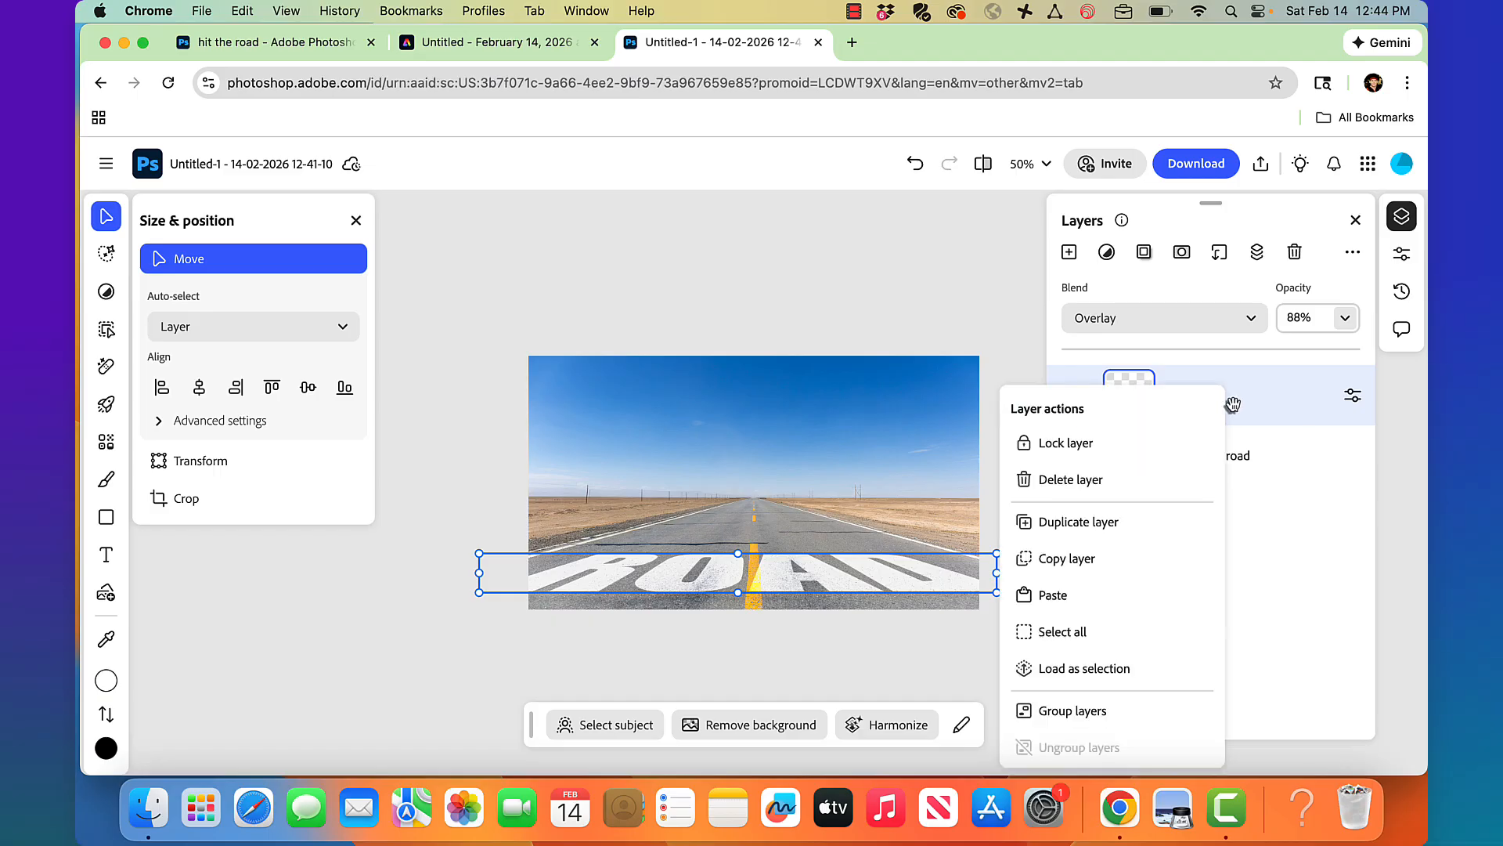
{"action": "left_click", "coordinate": [1158, 559]}
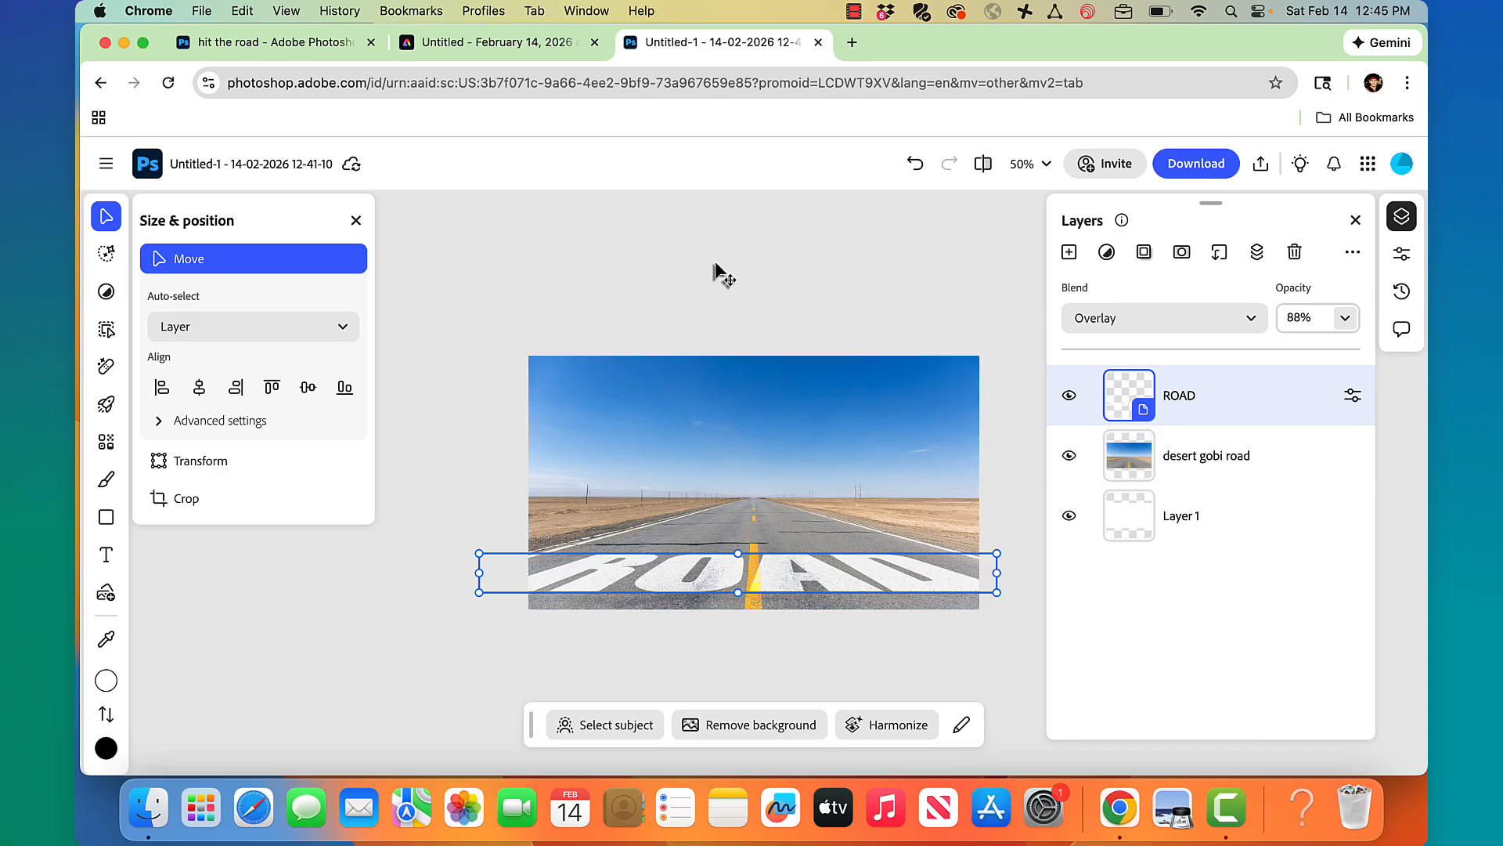
{"action": "key", "text": "super+v"}
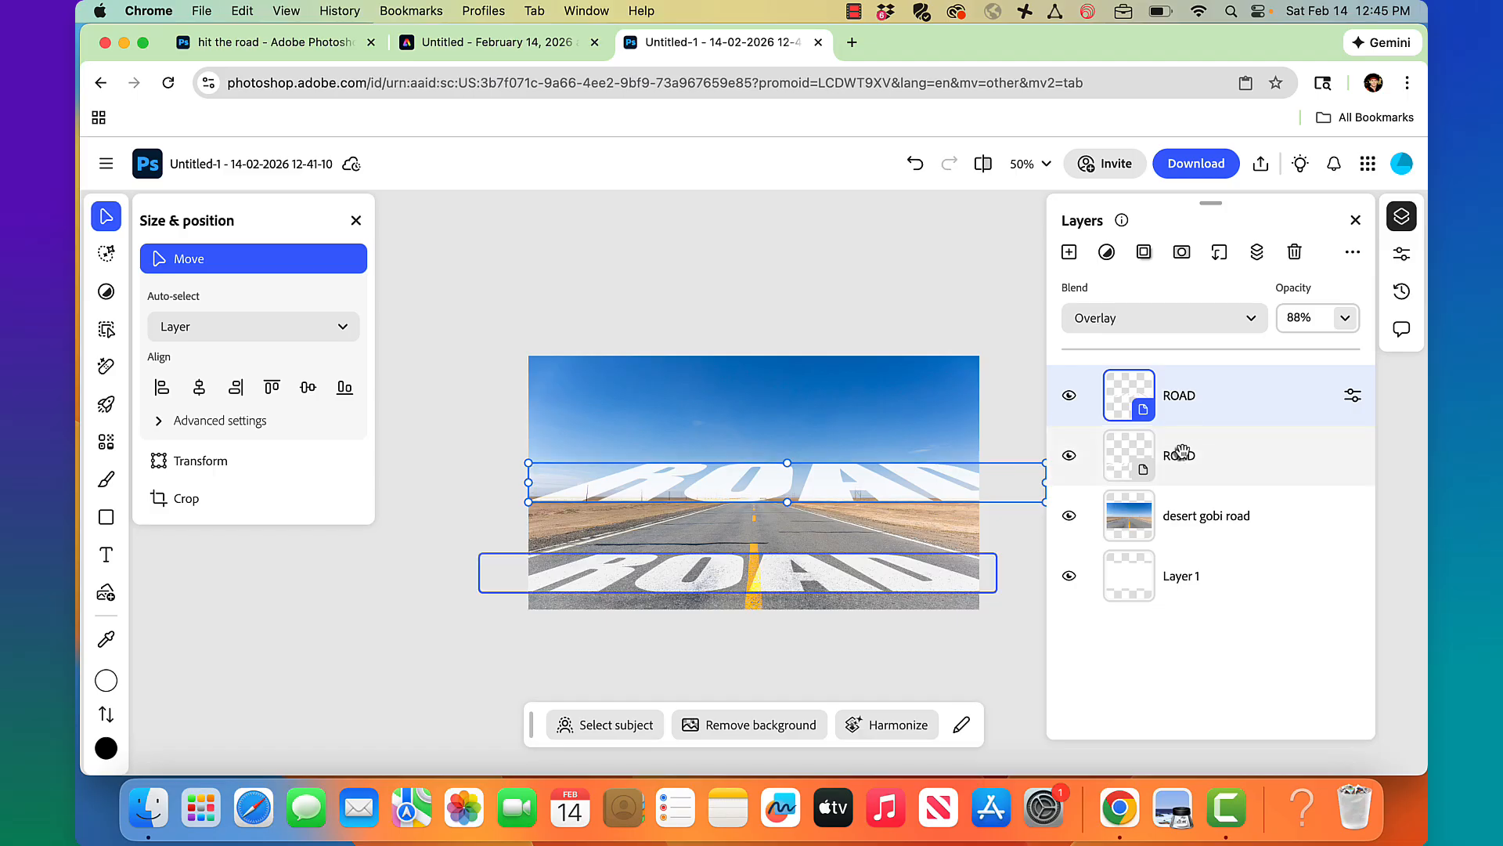
{"action": "double_click", "coordinate": [1182, 397]}
{"action": "type", "text": "te"}
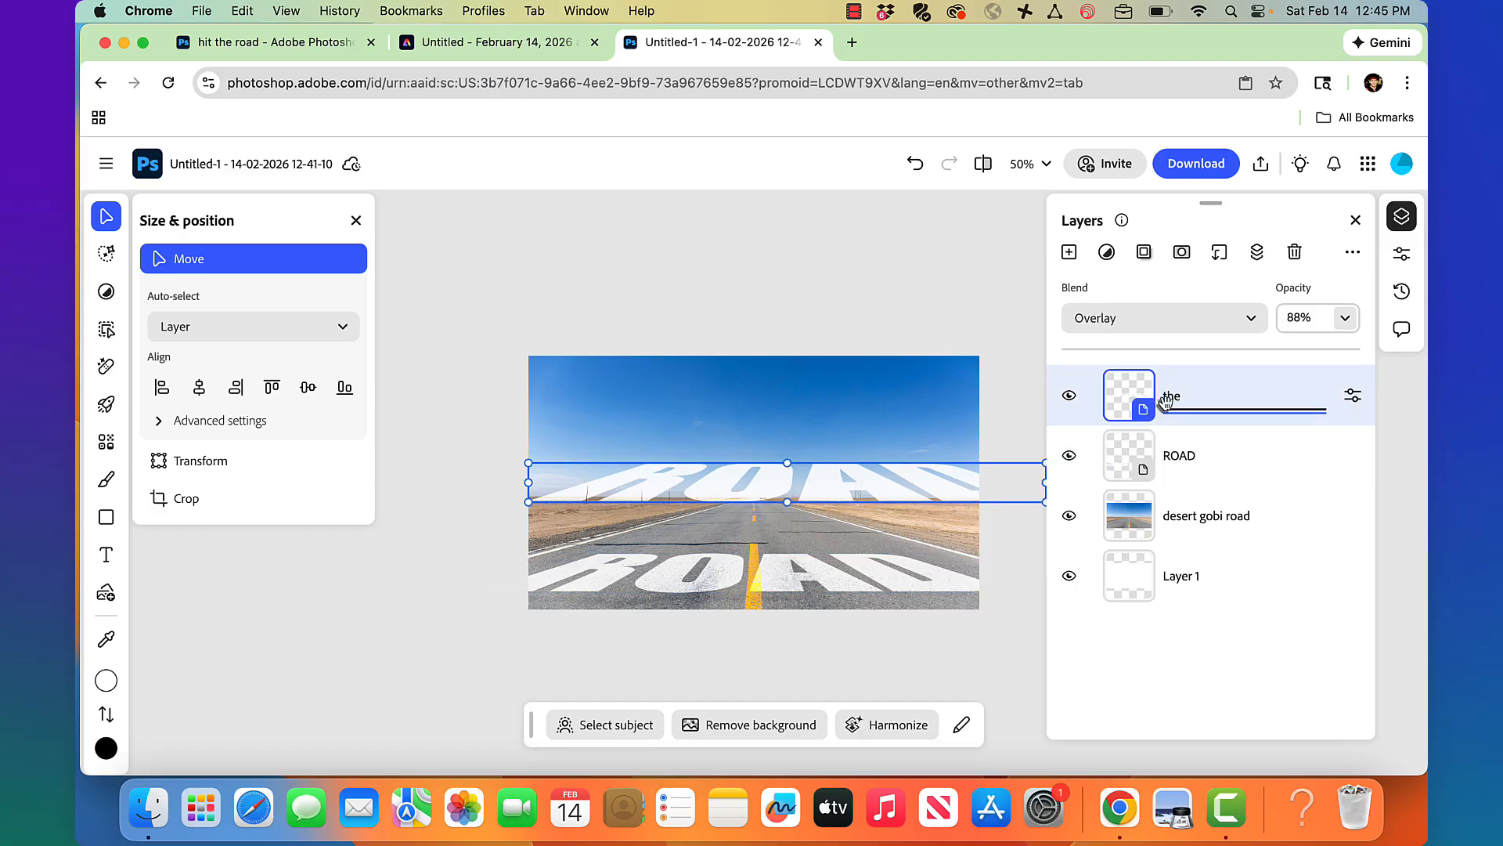
Open the "the" layer's smart object, replace its ROAD text with THE, and close the smart object to update the road composition.
{"action": "left_click", "coordinate": [1128, 395]}
{"action": "double_click", "coordinate": [1128, 396]}
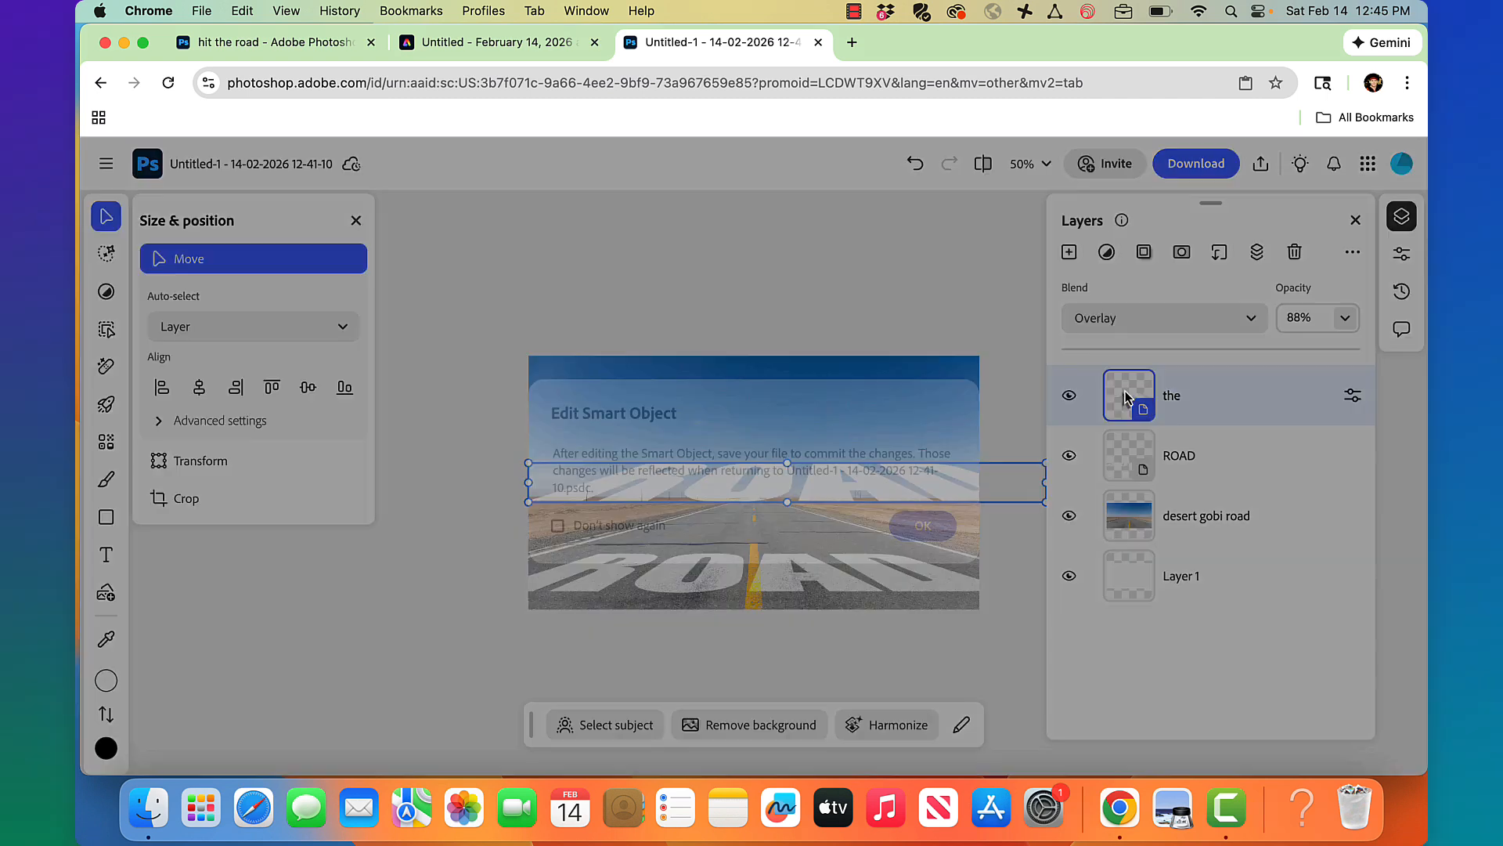
{"action": "left_click", "coordinate": [923, 512]}
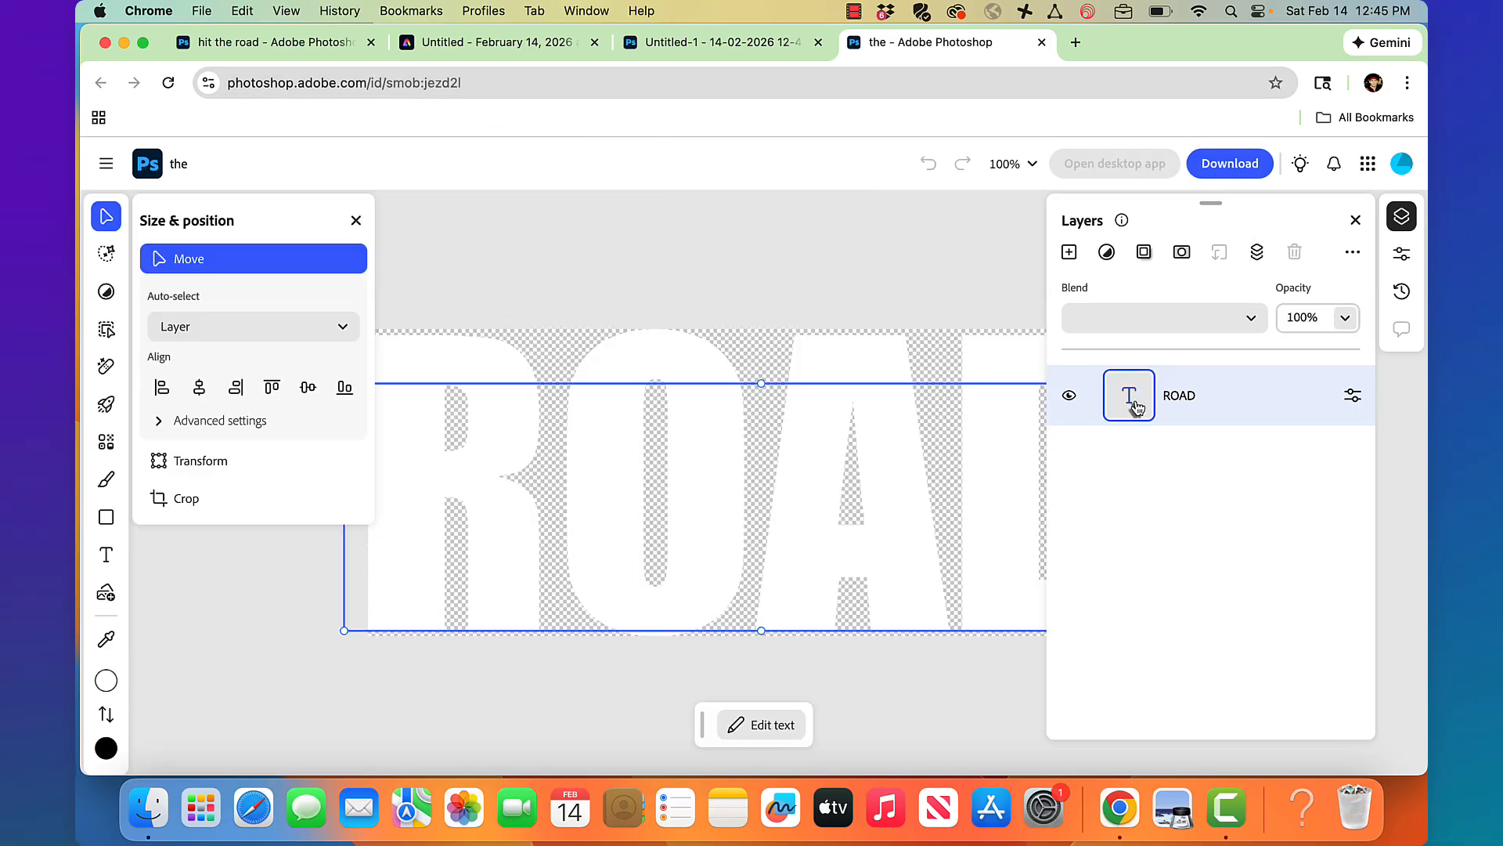
{"action": "double_click", "coordinate": [1136, 407]}
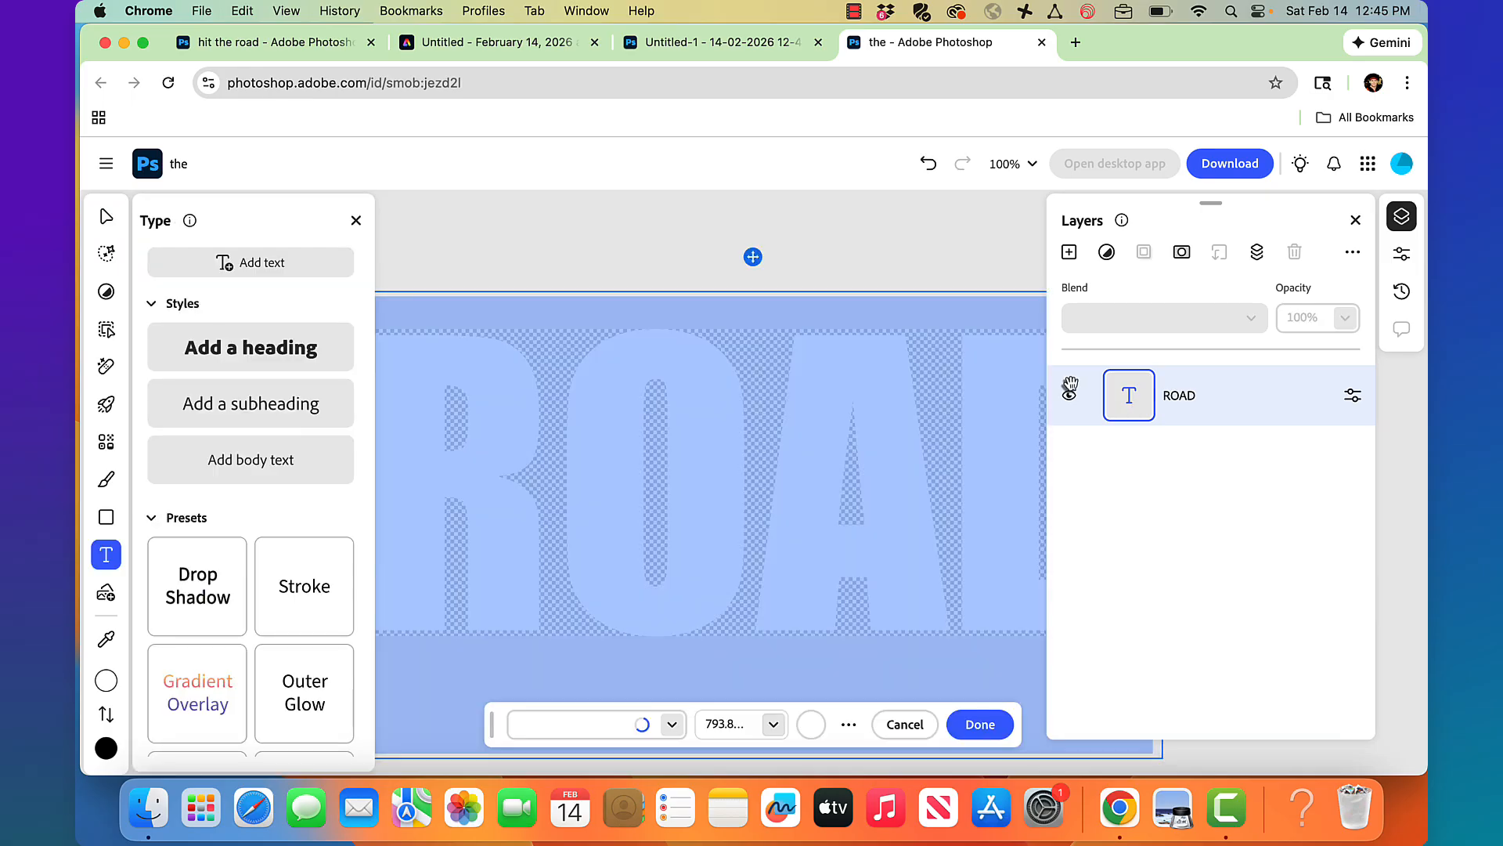
{"action": "type", "text": "THE"}
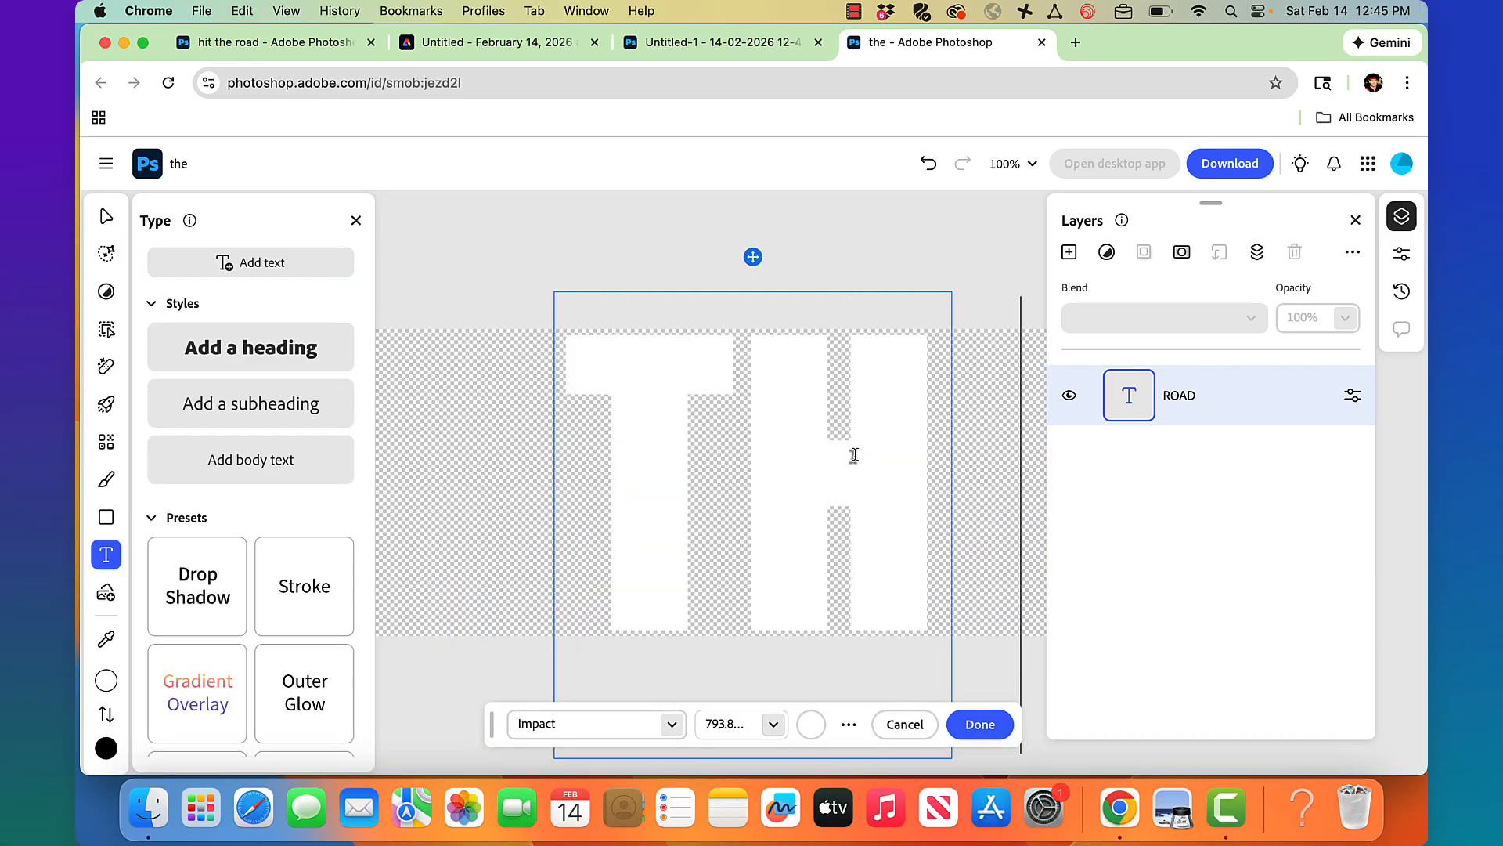
{"action": "left_click", "coordinate": [985, 729]}
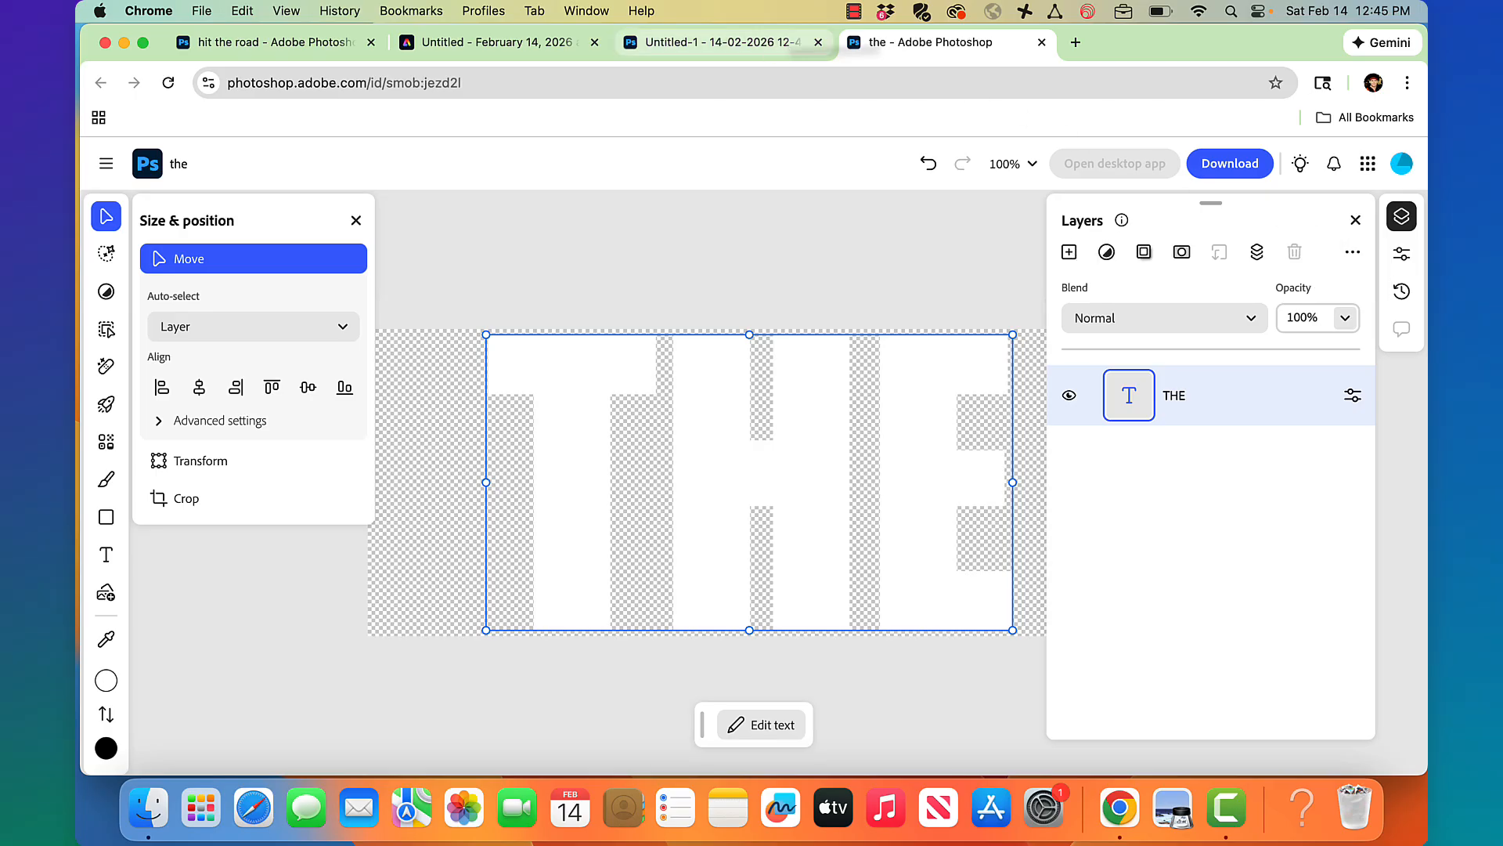
{"action": "left_click", "coordinate": [1041, 42]}
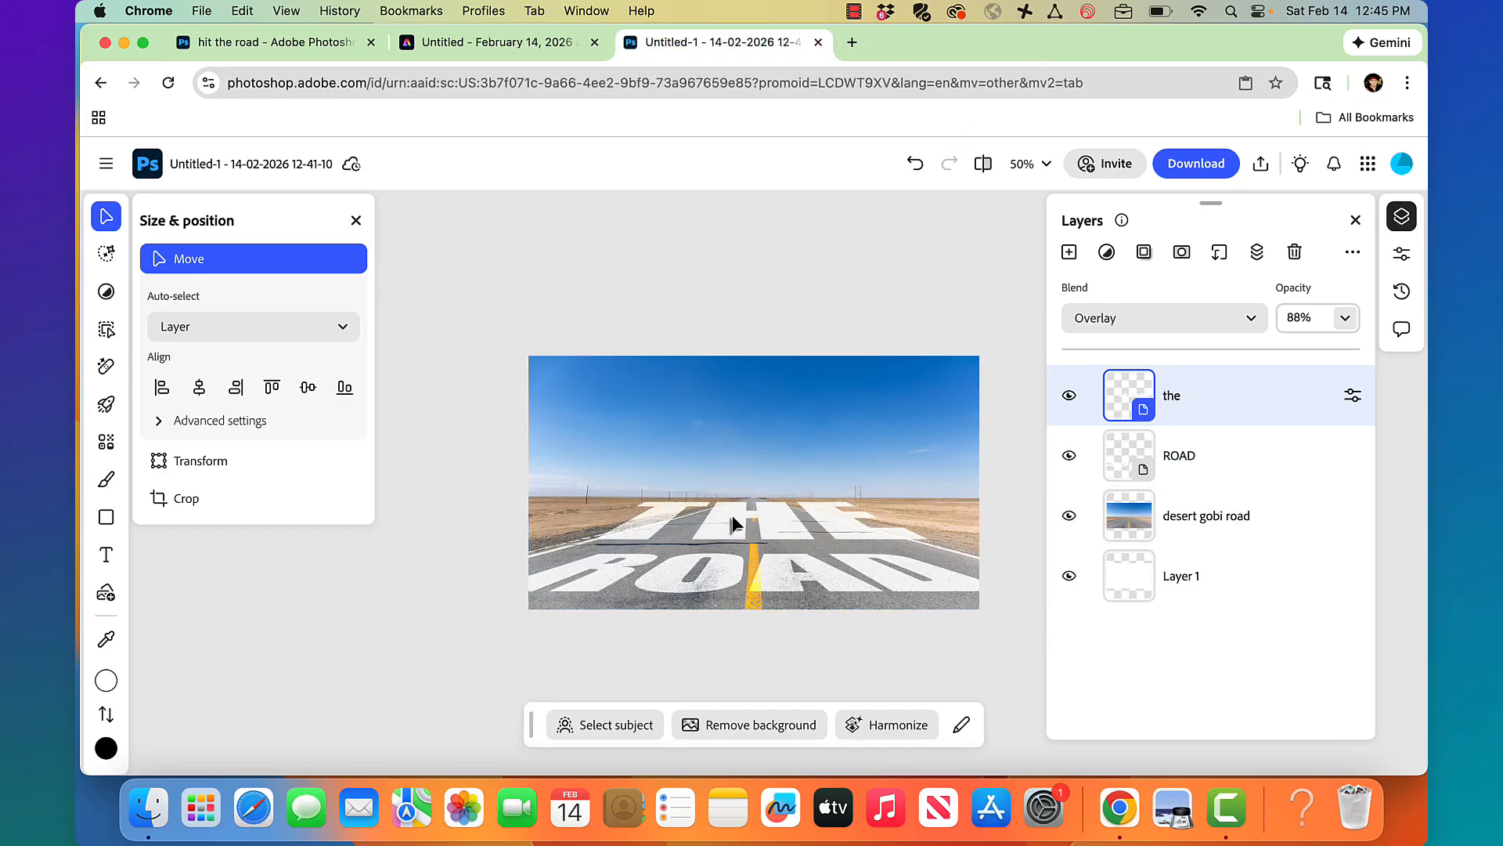
Move the THE lettering slightly down the road and narrow its upper edge with a perspective transform.
{"action": "left_click_drag", "start_coordinate": [731, 515], "coordinate": [741, 523]}
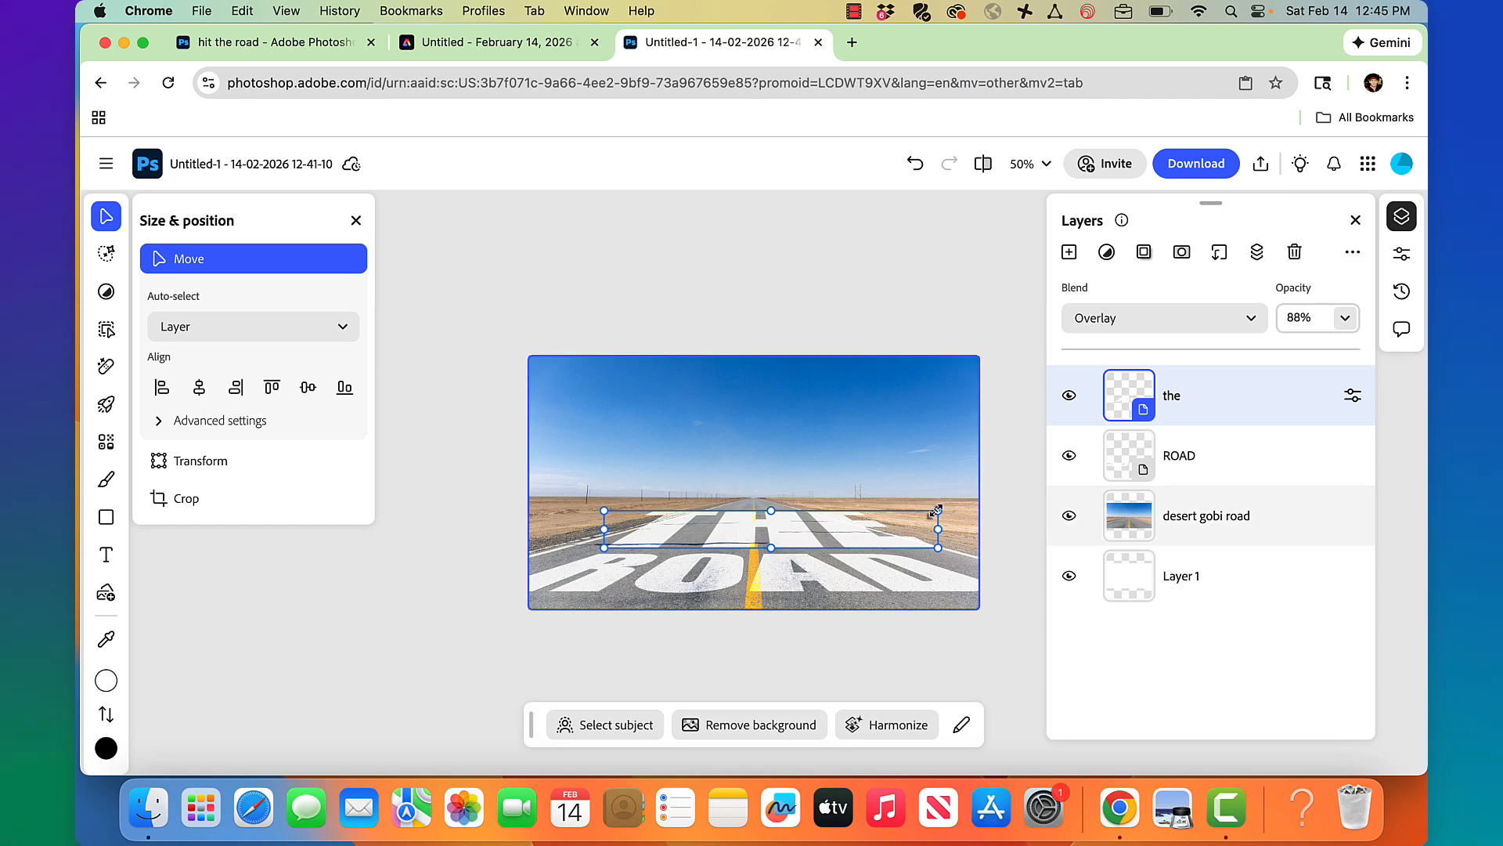
{"action": "left_click", "coordinate": [211, 460]}
{"action": "left_click", "coordinate": [264, 335]}
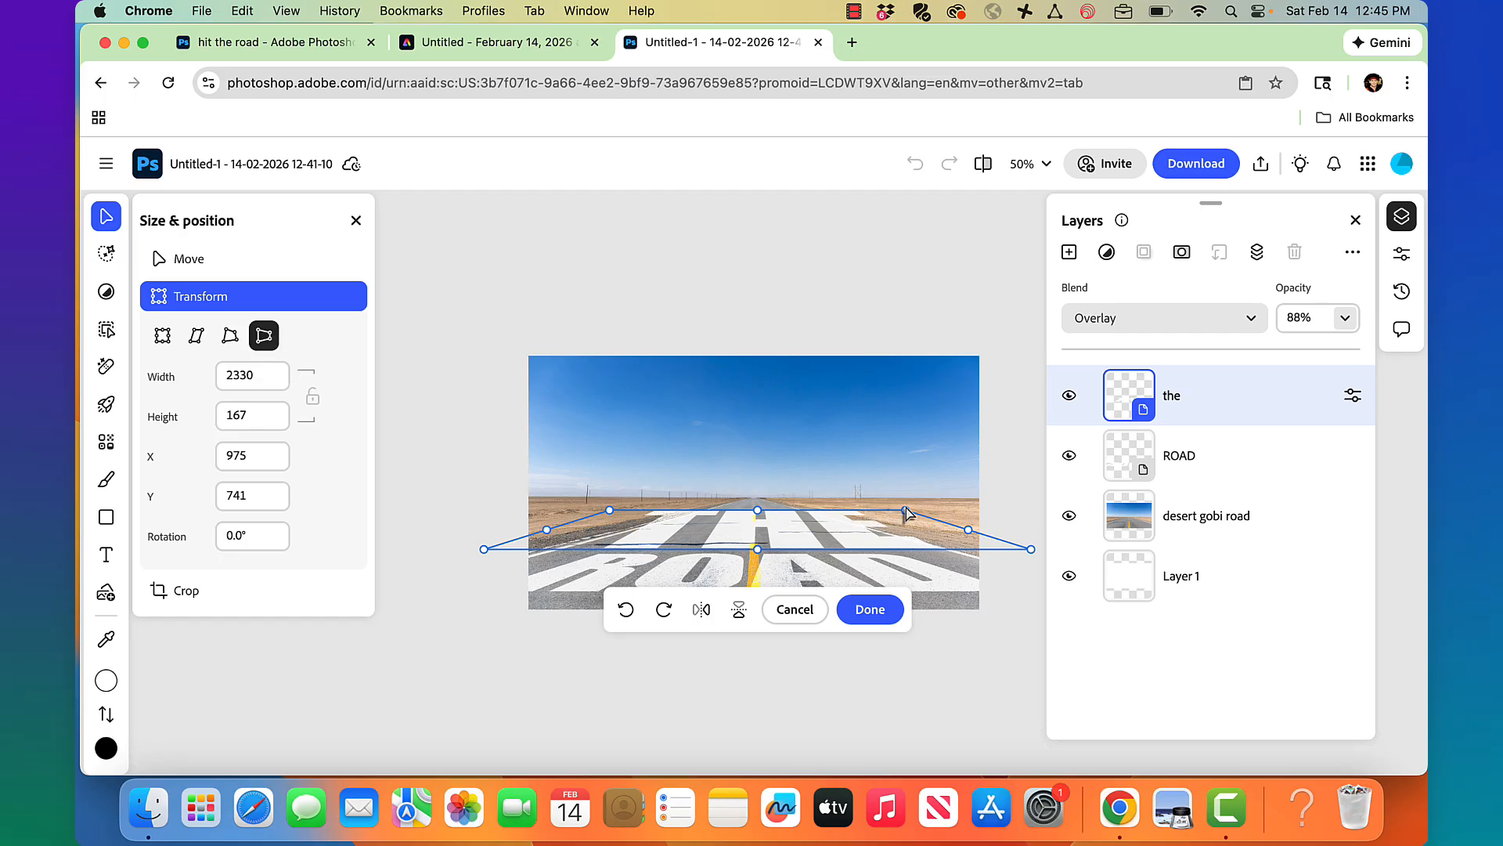
{"action": "left_click_drag", "start_coordinate": [906, 507], "coordinate": [833, 518]}
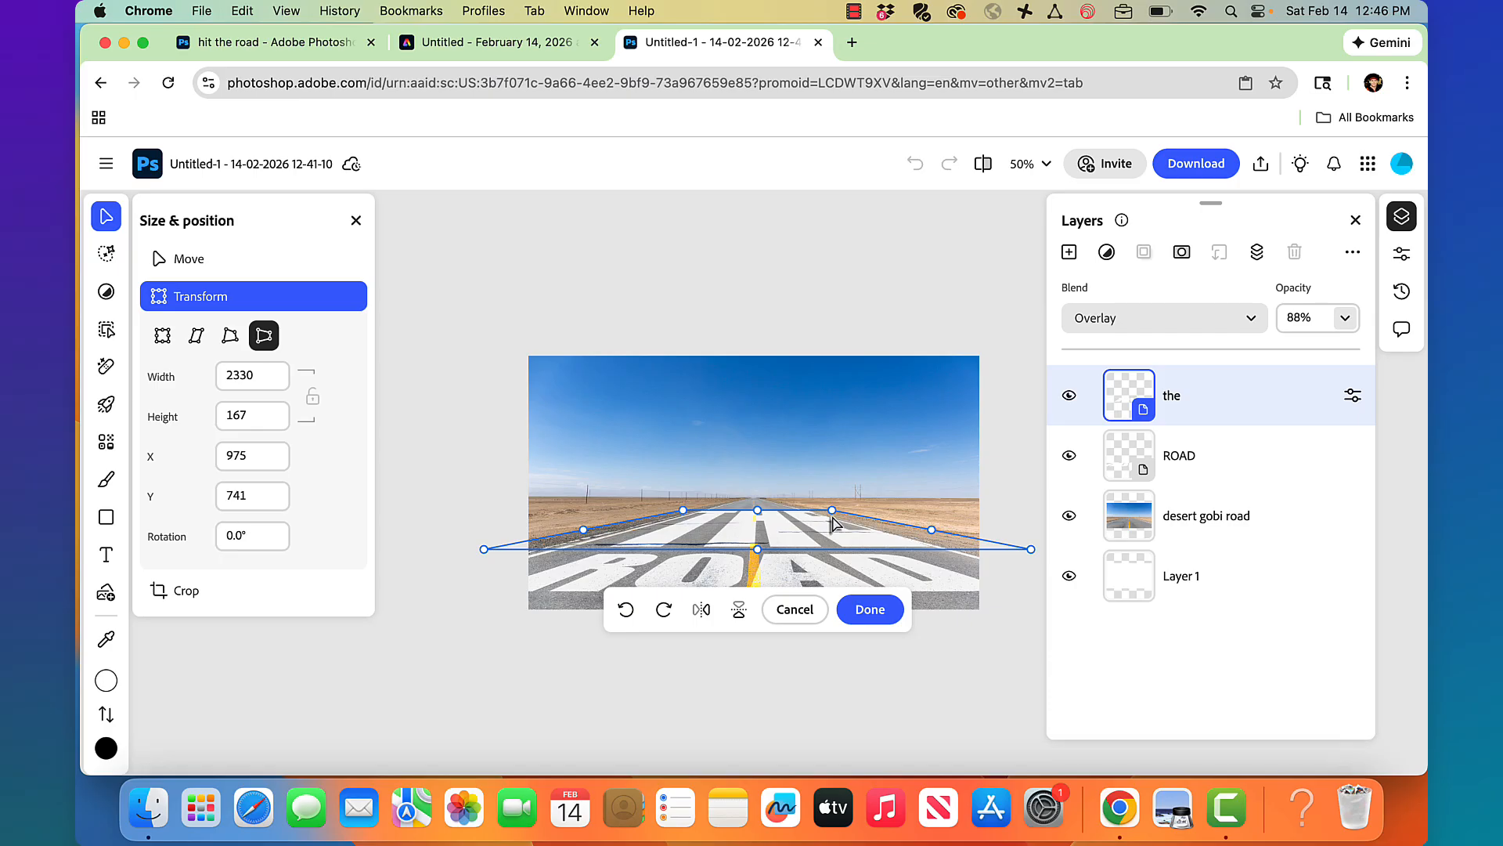
{"action": "left_click", "coordinate": [870, 610]}
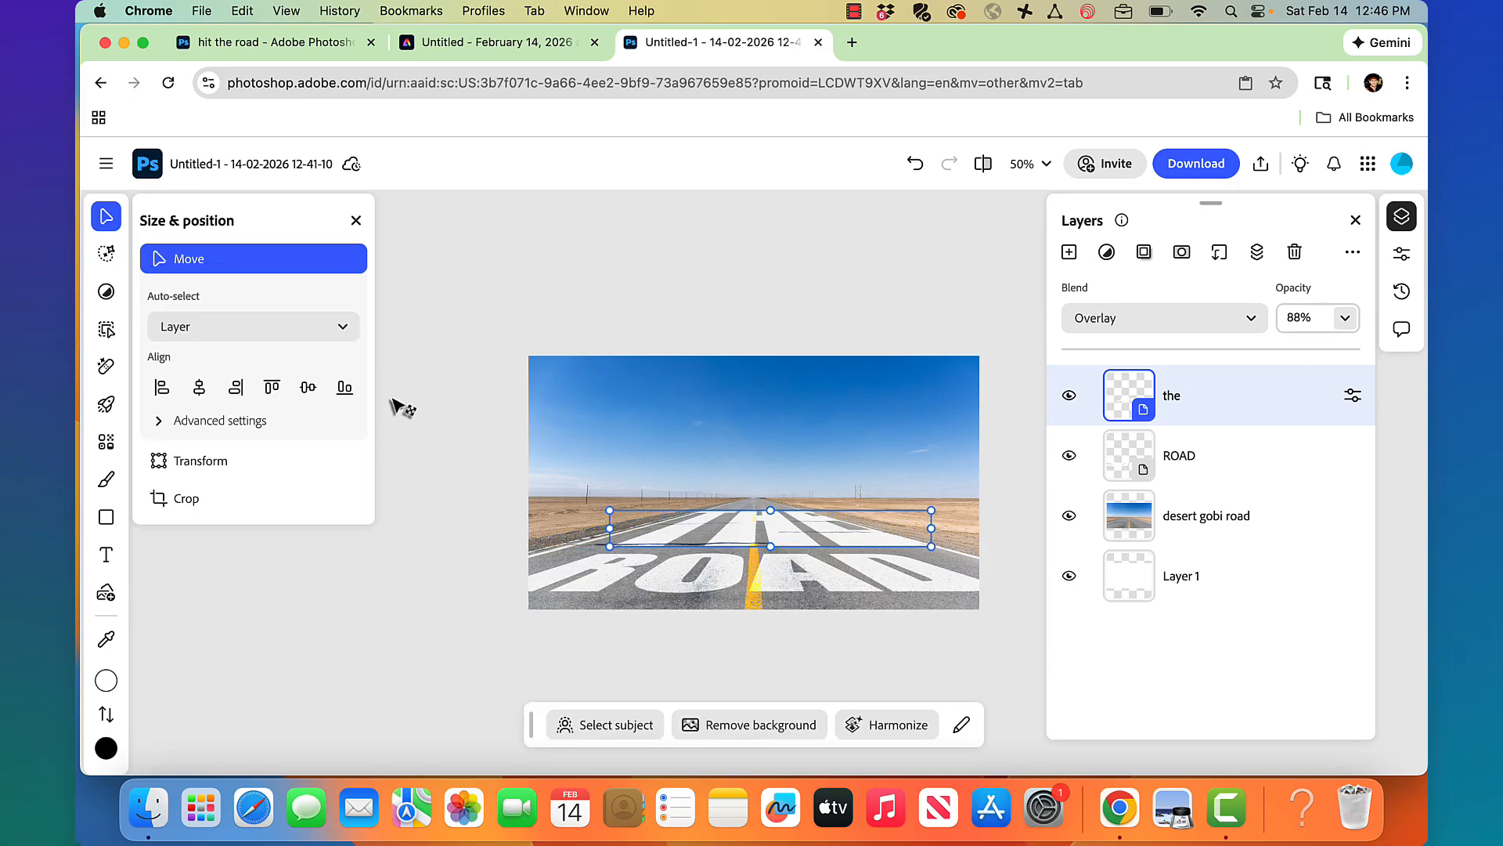
Flatten the THE lettering to about 109 high from its upper edge and narrow that edge further in perspective.
{"action": "left_click", "coordinate": [159, 462]}
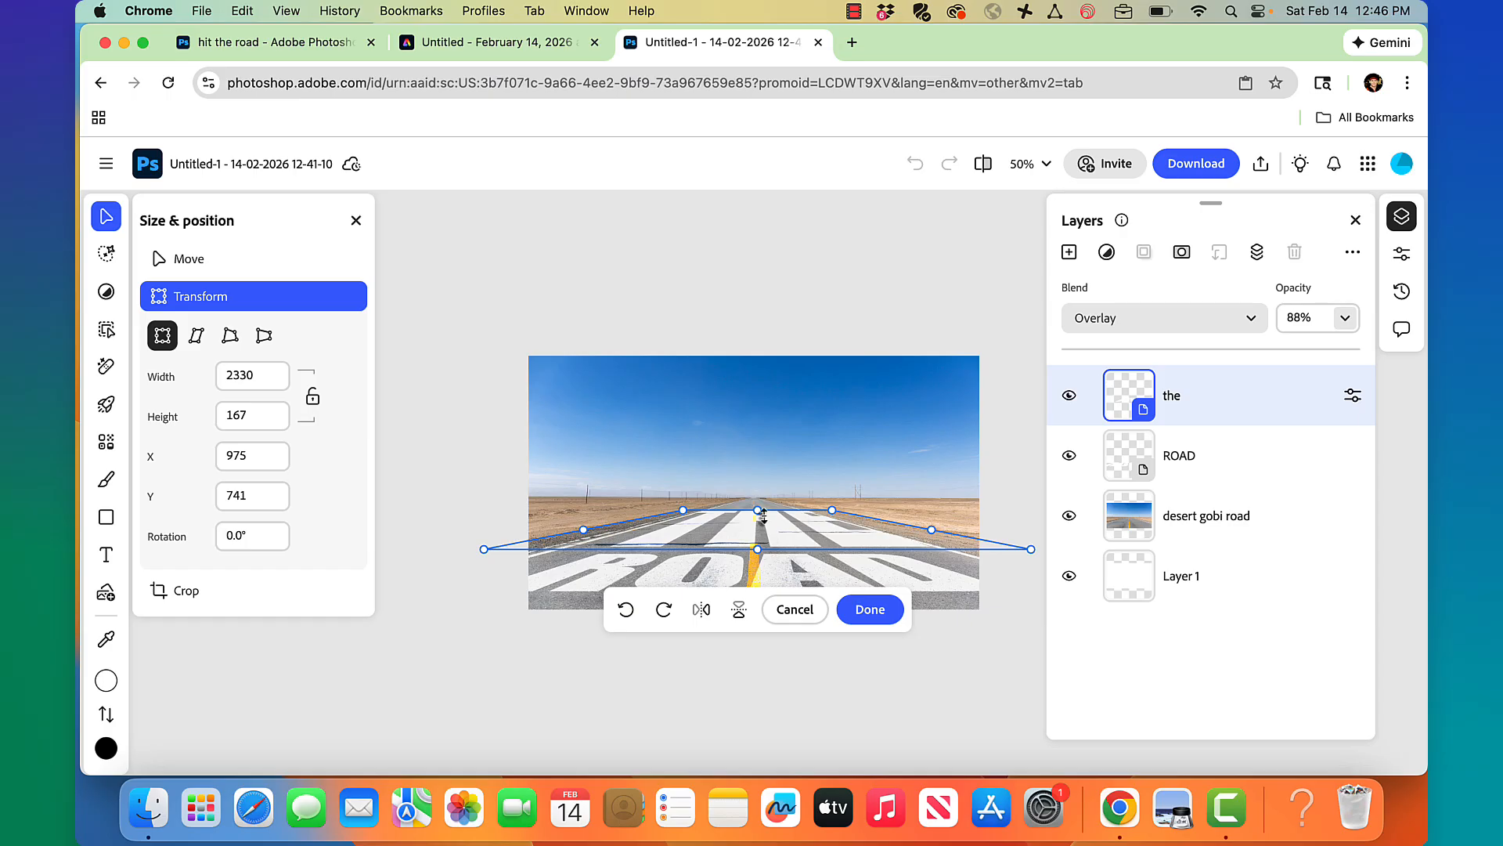
{"action": "left_click_drag", "start_coordinate": [759, 513], "coordinate": [760, 526]}
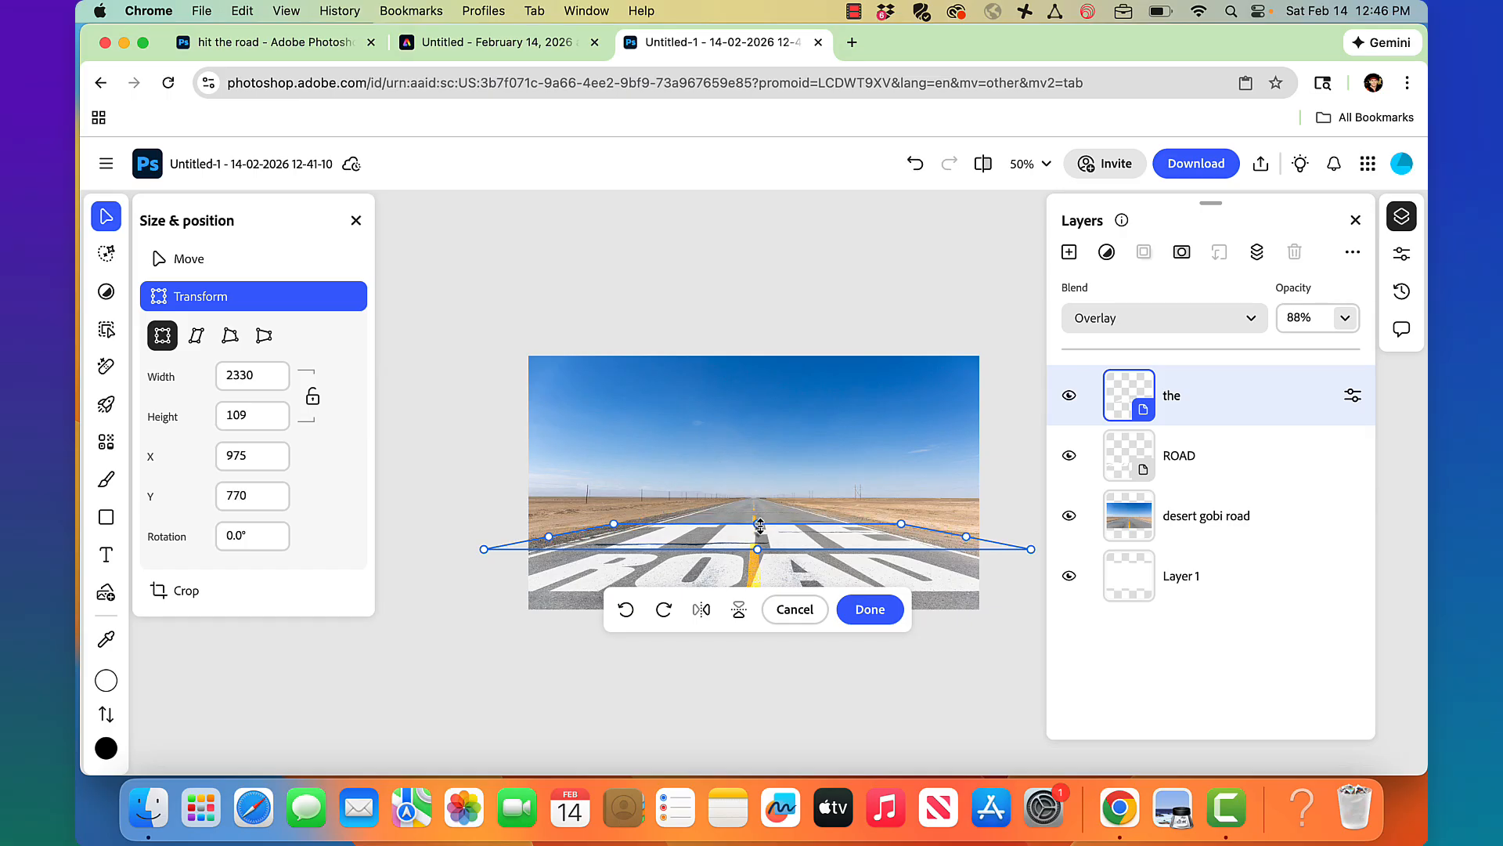
{"action": "left_click", "coordinate": [263, 336]}
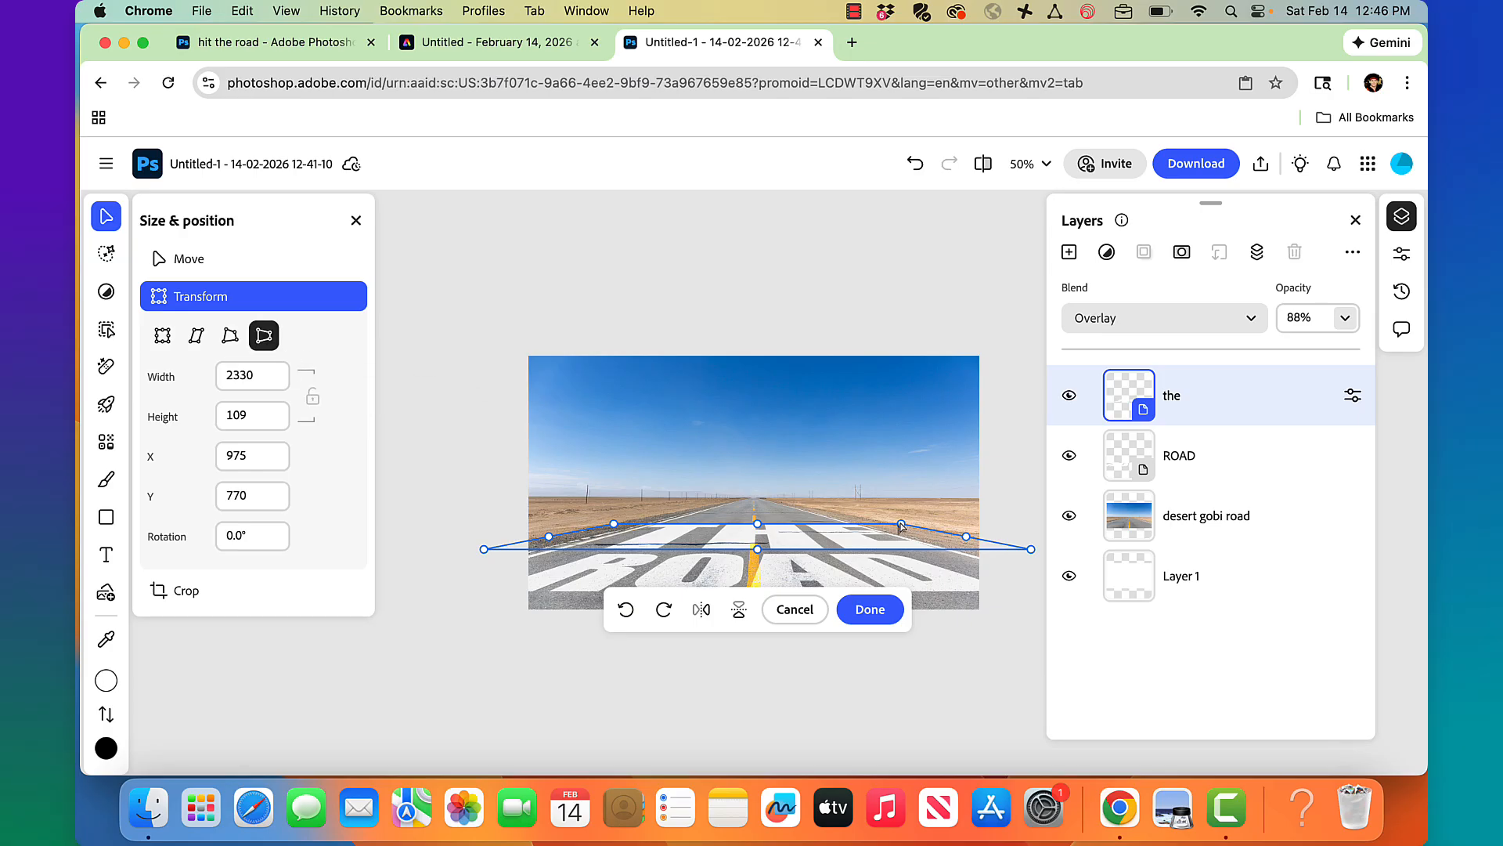
{"action": "left_click_drag", "start_coordinate": [899, 526], "coordinate": [871, 527]}
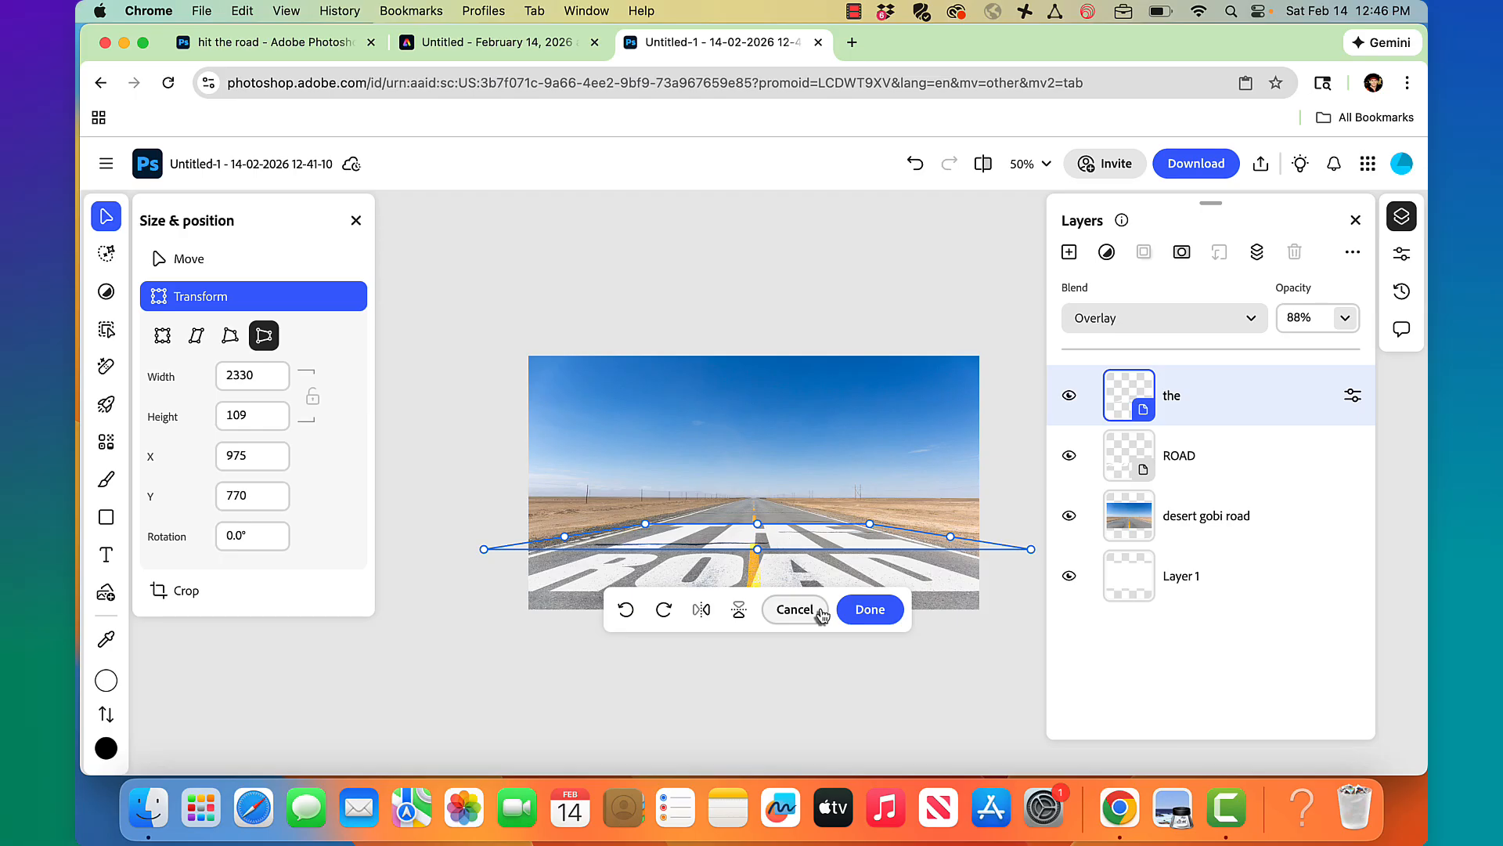
Pull in the right side of the THE lettering to about 2286 × 107 and apply the transform.
{"action": "key", "text": "super+="}
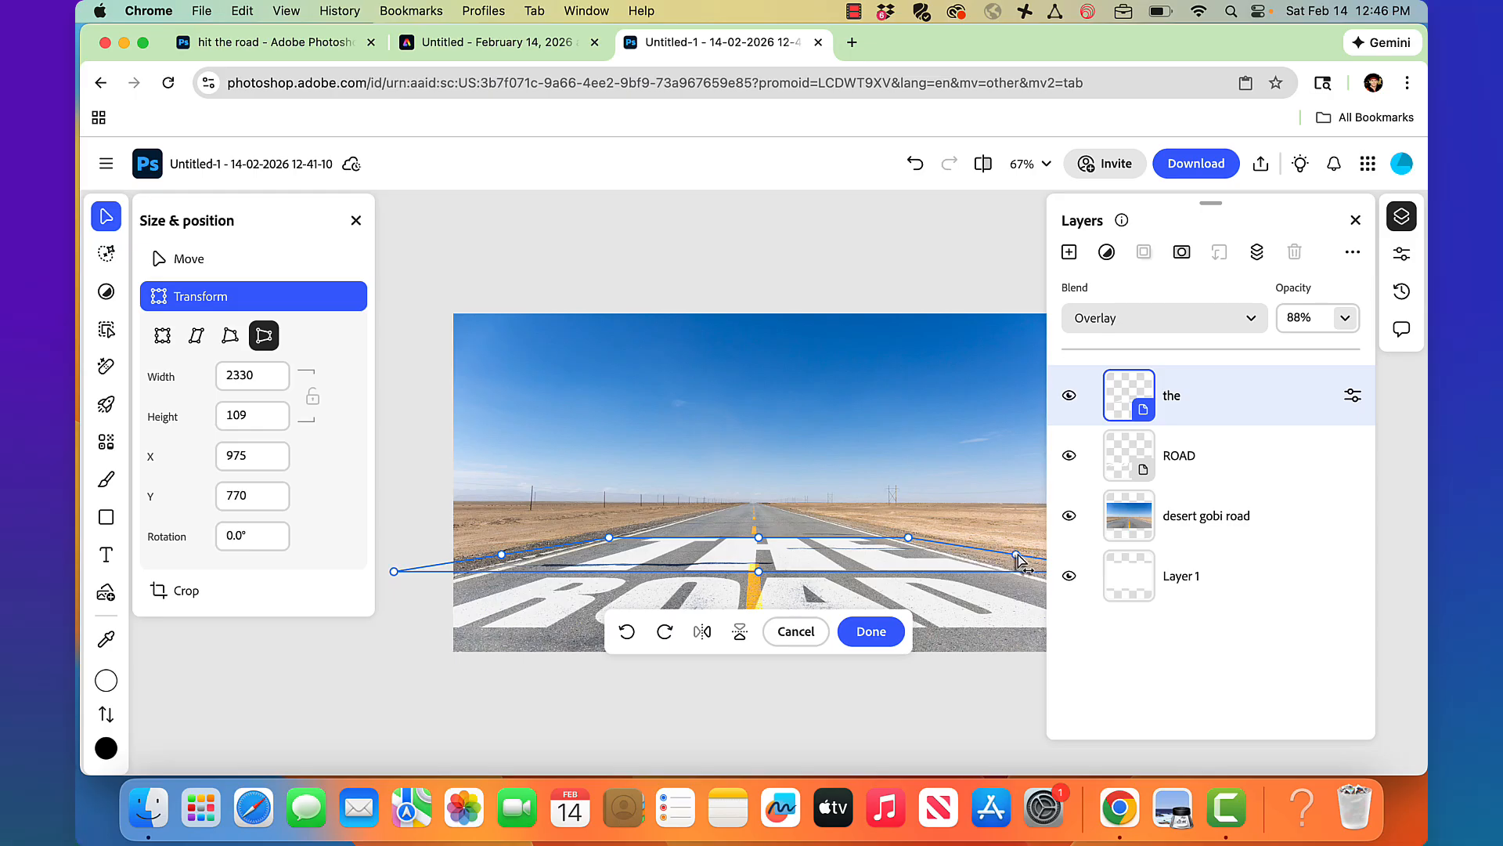
{"action": "left_click_drag", "start_coordinate": [1017, 554], "coordinate": [1007, 561]}
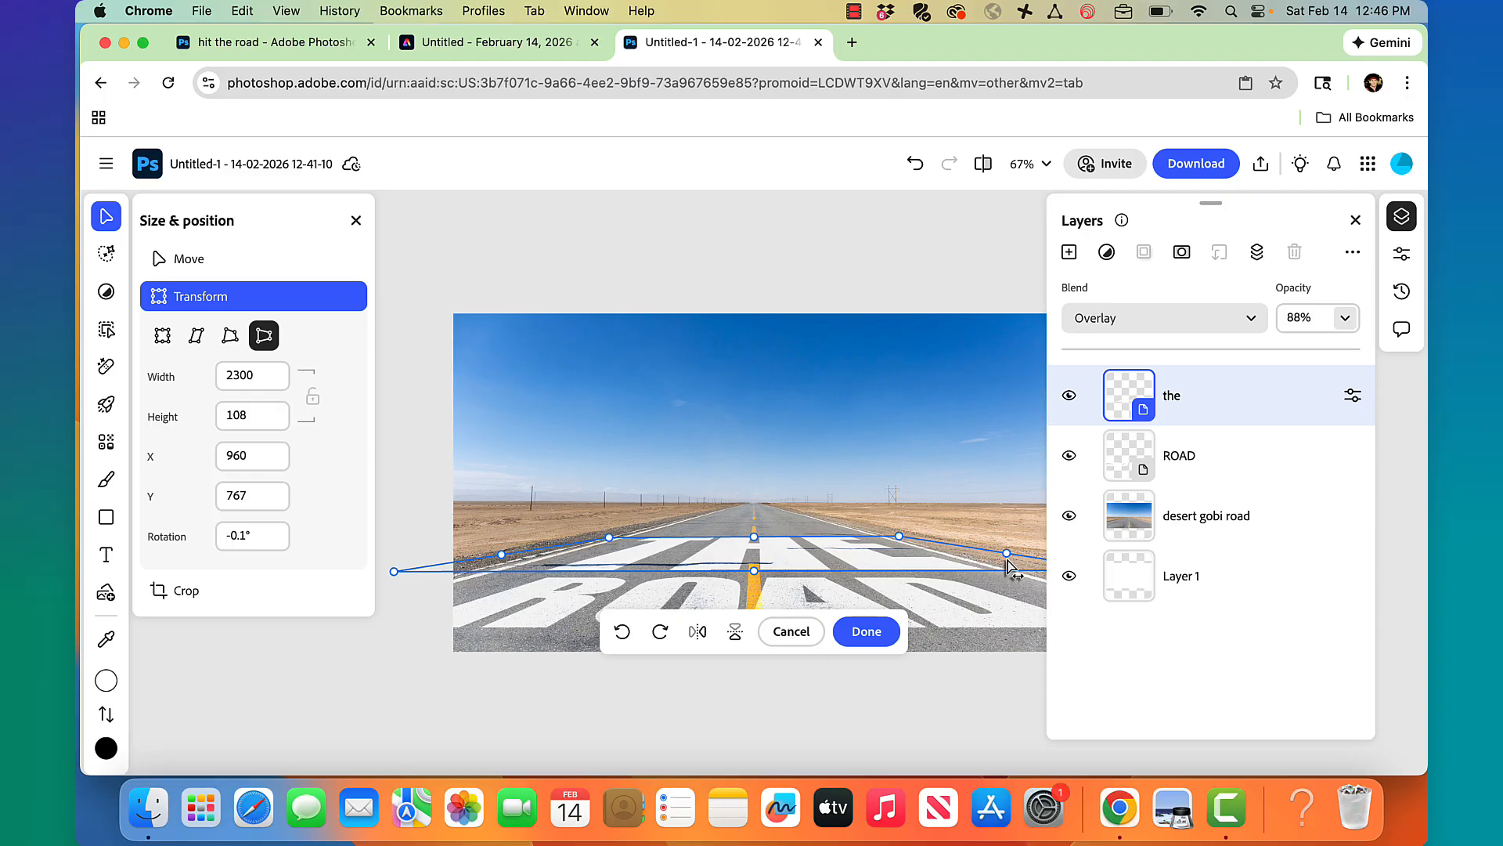
{"action": "left_click_drag", "start_coordinate": [1008, 560], "coordinate": [1003, 564]}
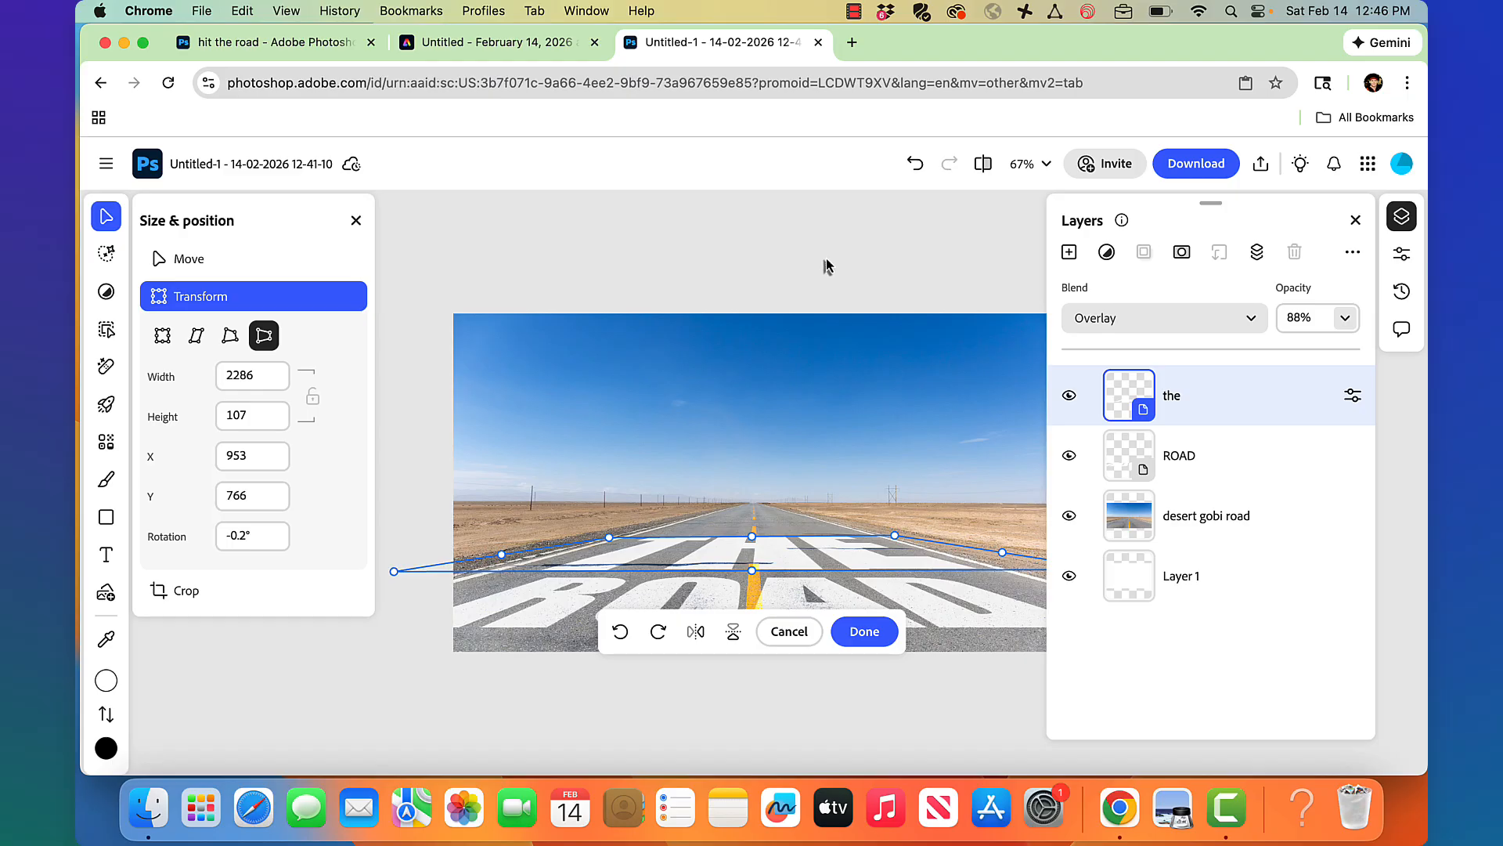
{"action": "left_click", "coordinate": [879, 636]}
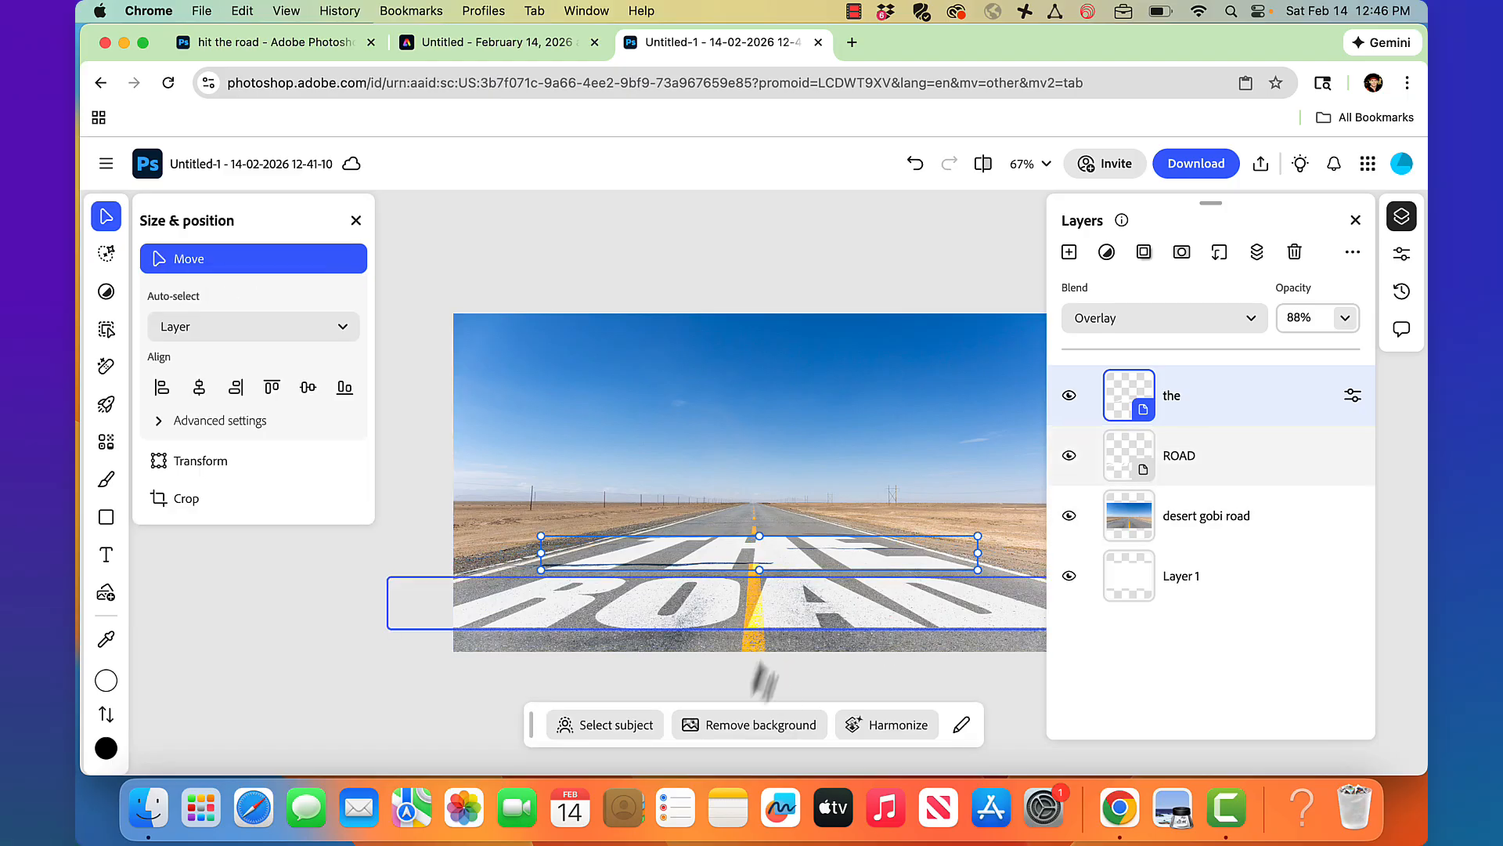
Move the THE lettering slightly up the road to widen its gap from ROAD, and deselect it.
{"action": "key", "text": "super+equal"}
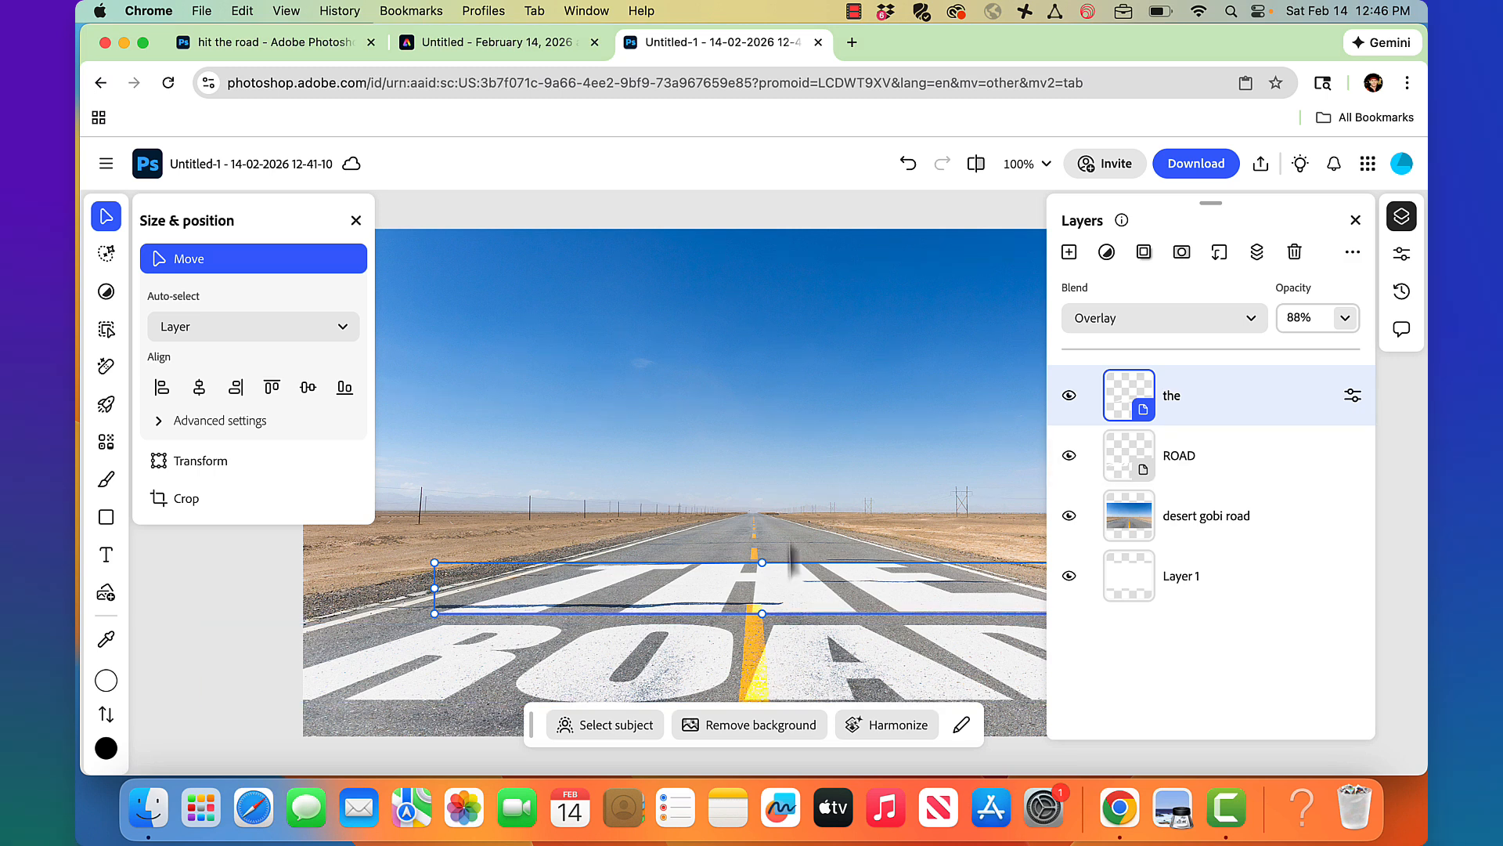
{"action": "left_click_drag", "start_coordinate": [786, 579], "coordinate": [786, 562]}
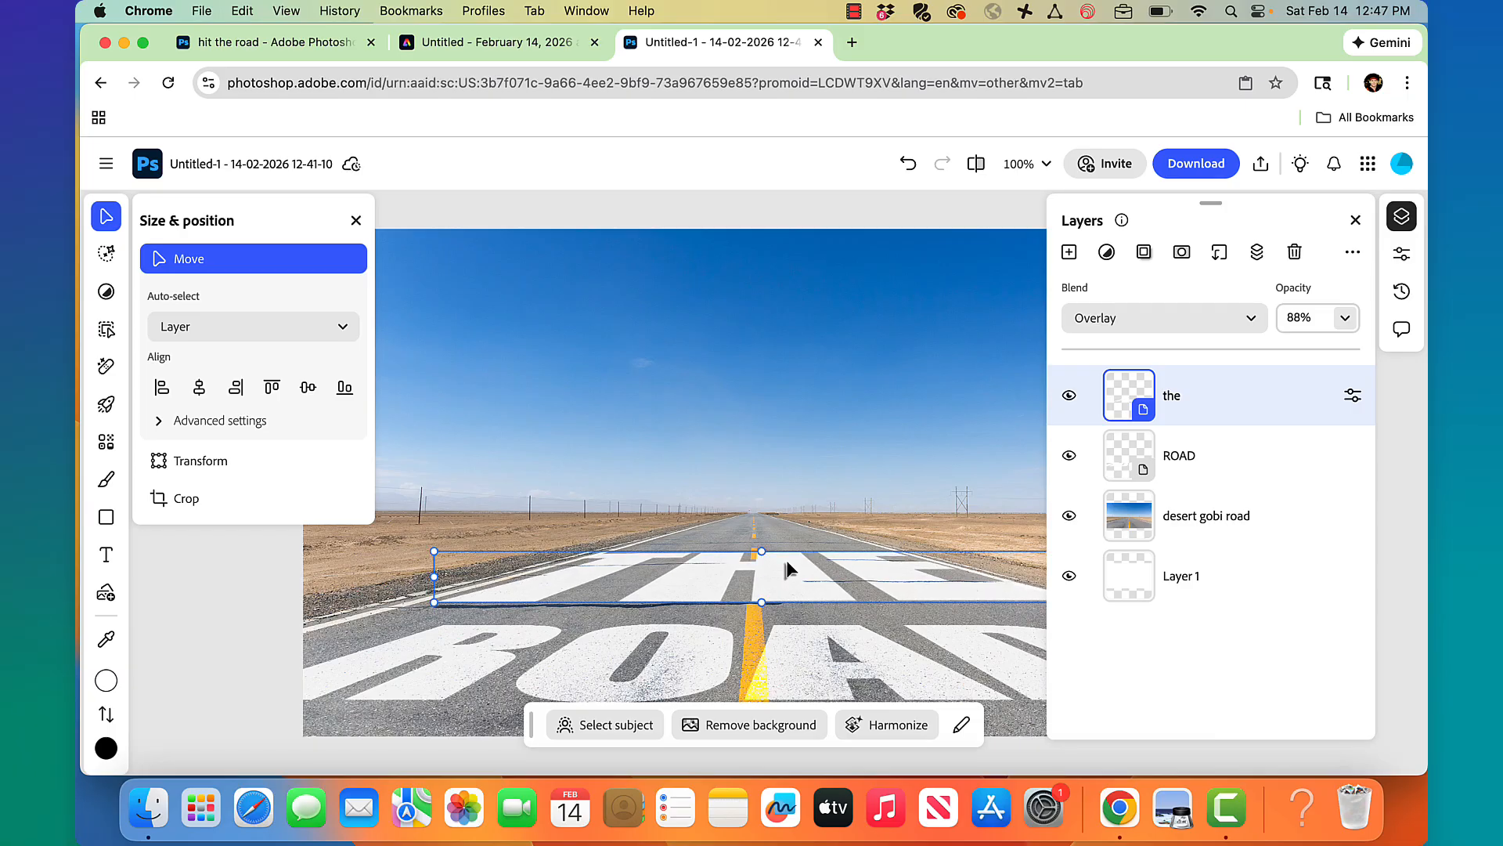
{"action": "left_click", "coordinate": [783, 468]}
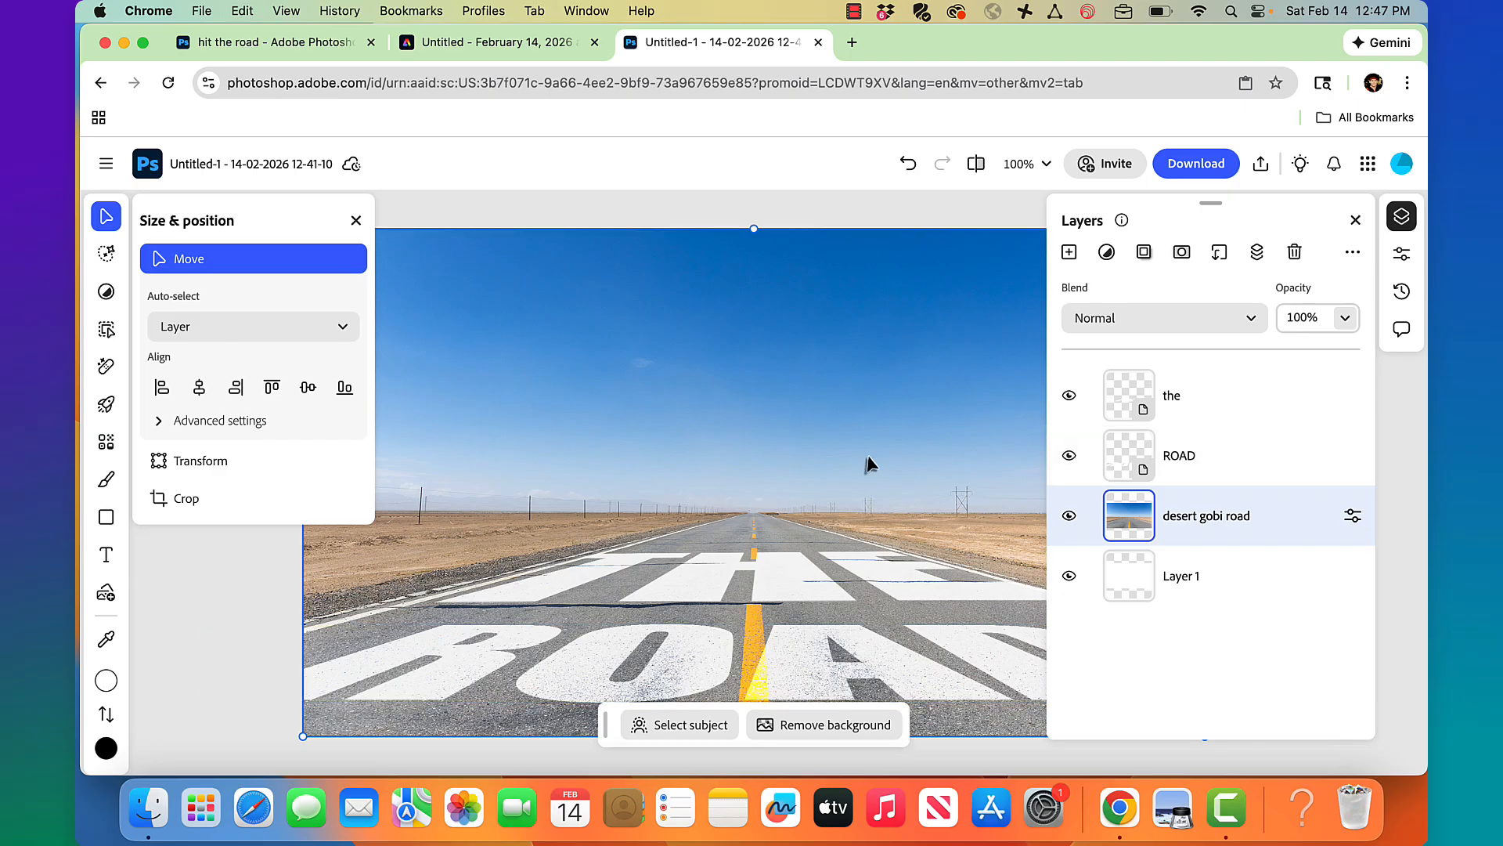
Add an empty layer directly above the ROAD layer and switch to the Clone Stamp tool.
{"action": "left_click", "coordinate": [1170, 460]}
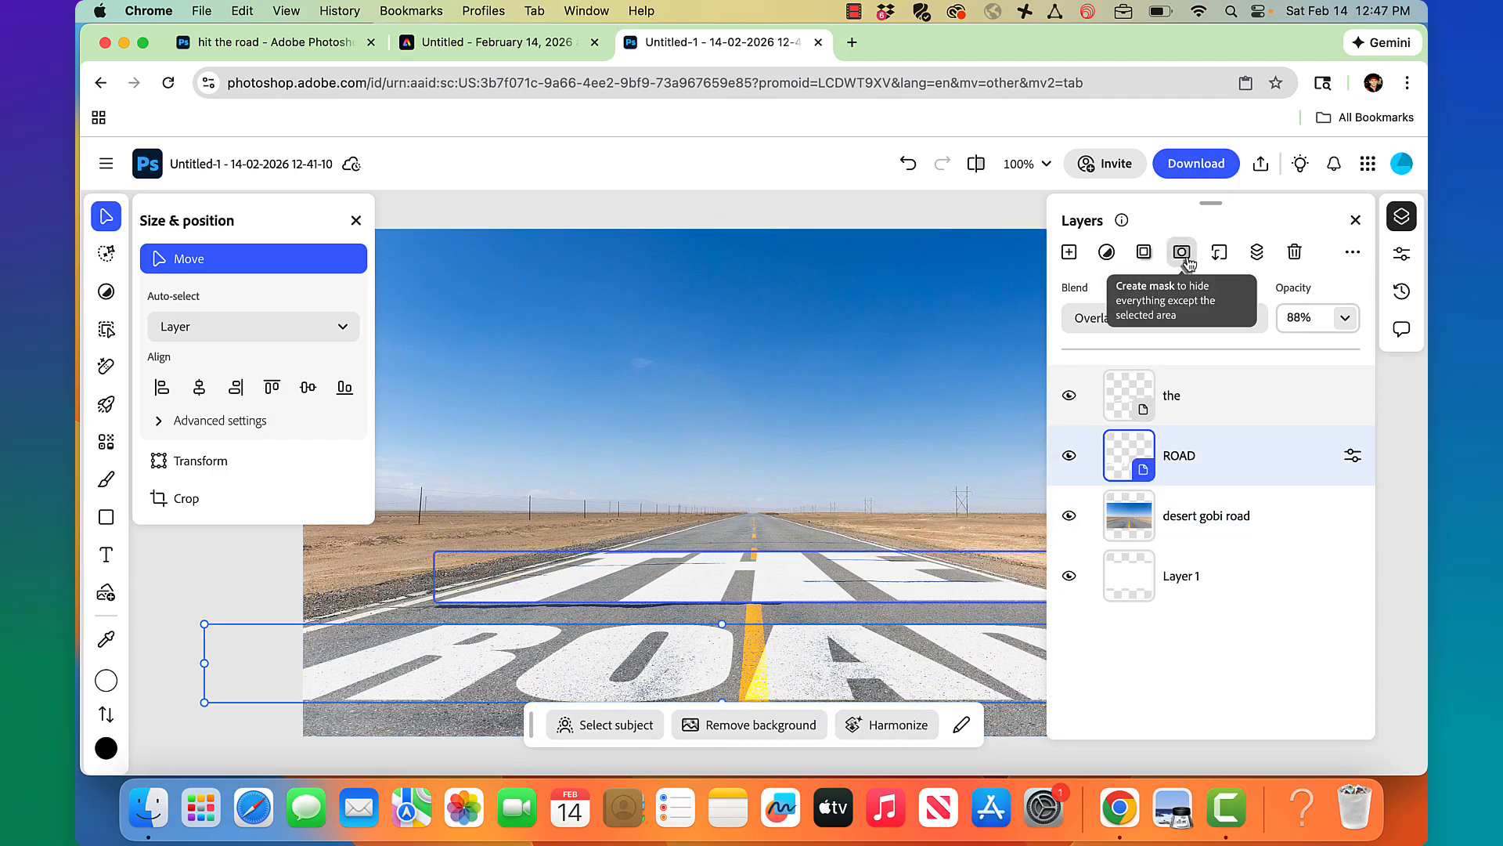
{"action": "left_click", "coordinate": [1070, 252]}
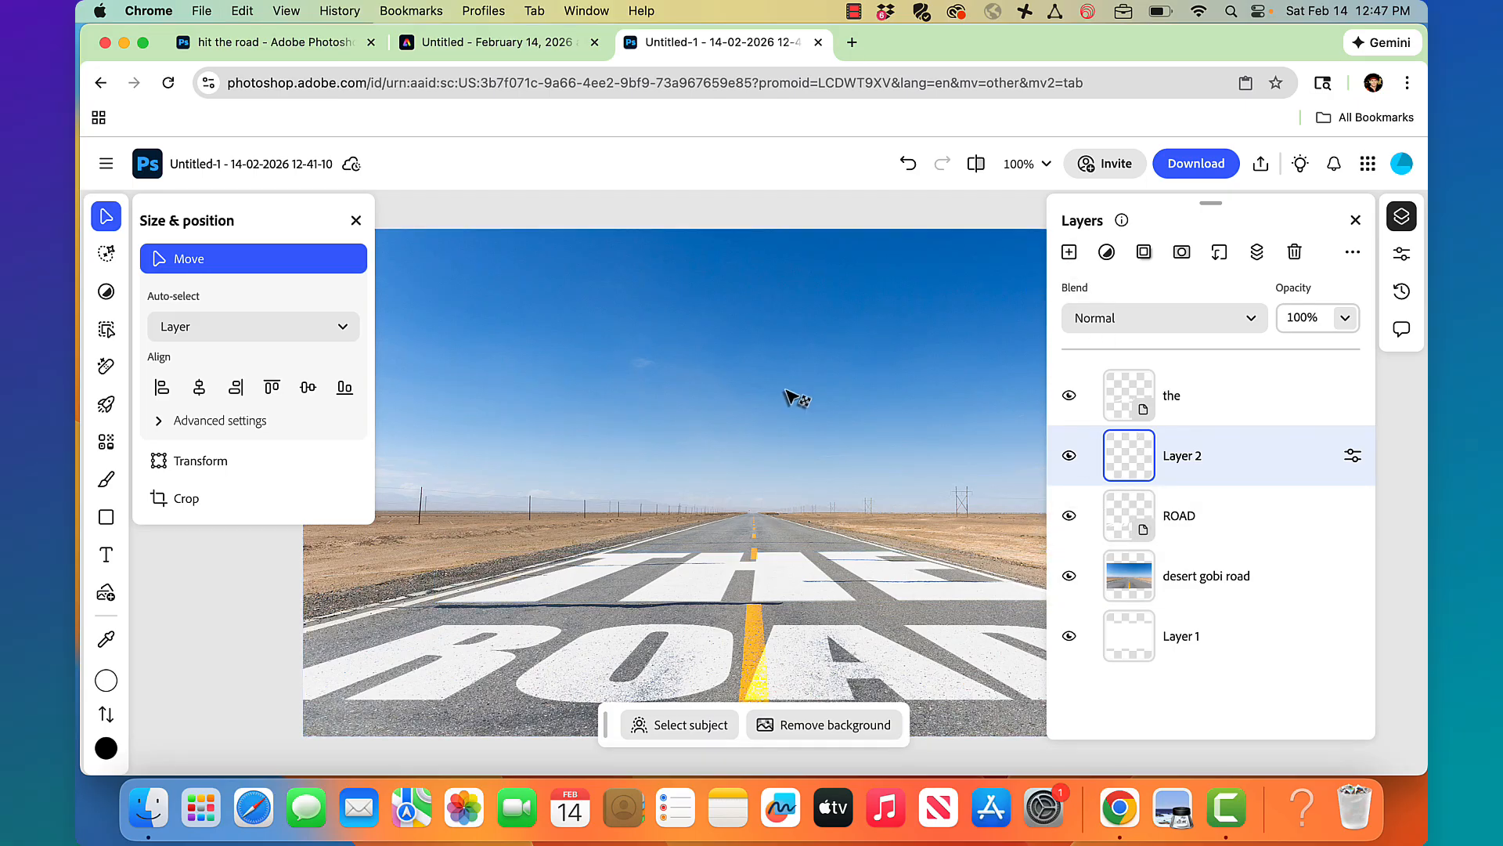
{"action": "left_click", "coordinate": [104, 367]}
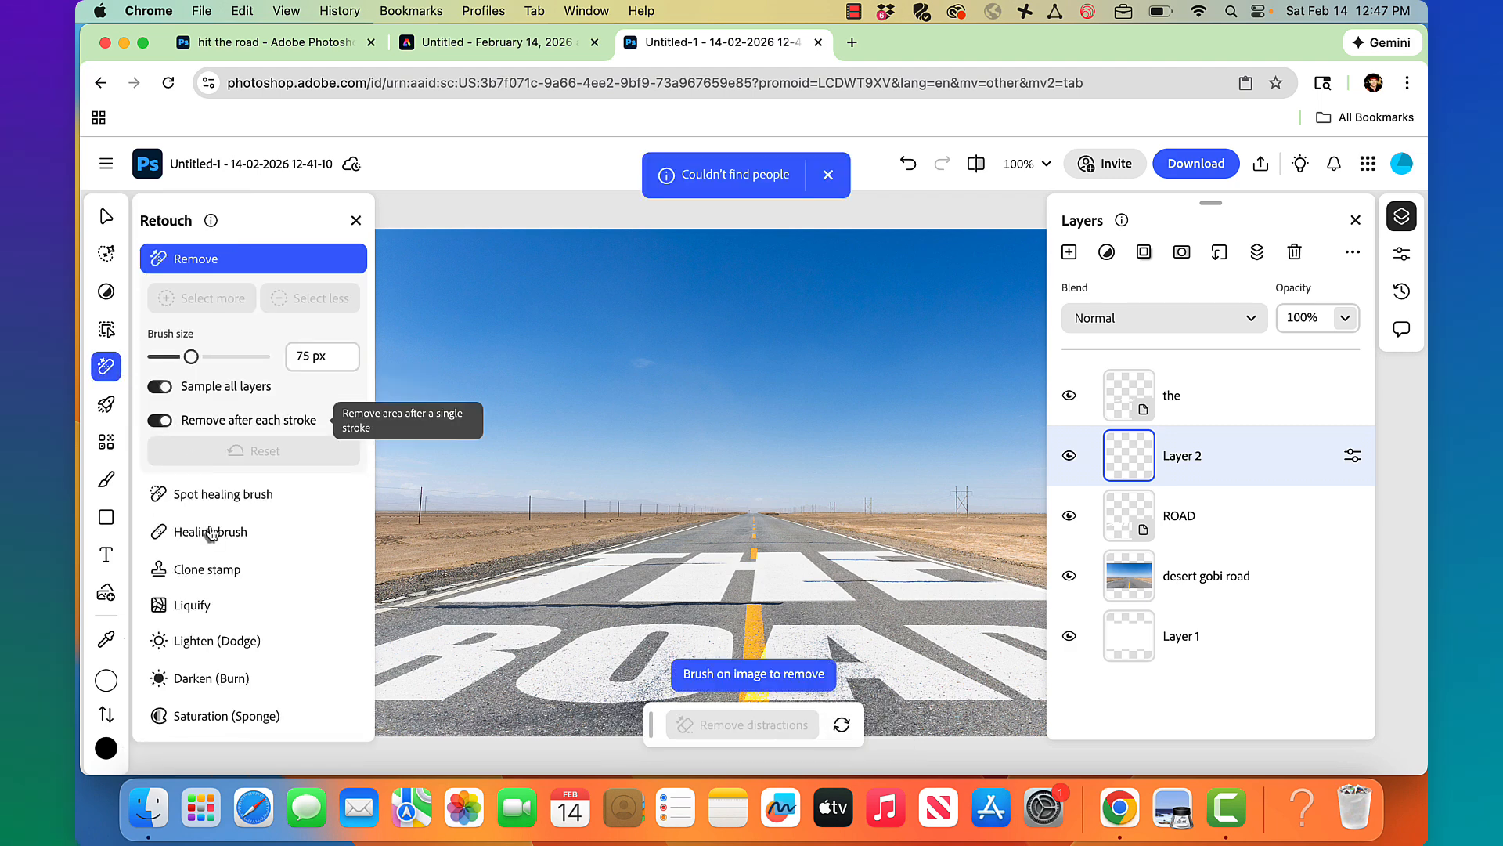
{"action": "left_click", "coordinate": [210, 569]}
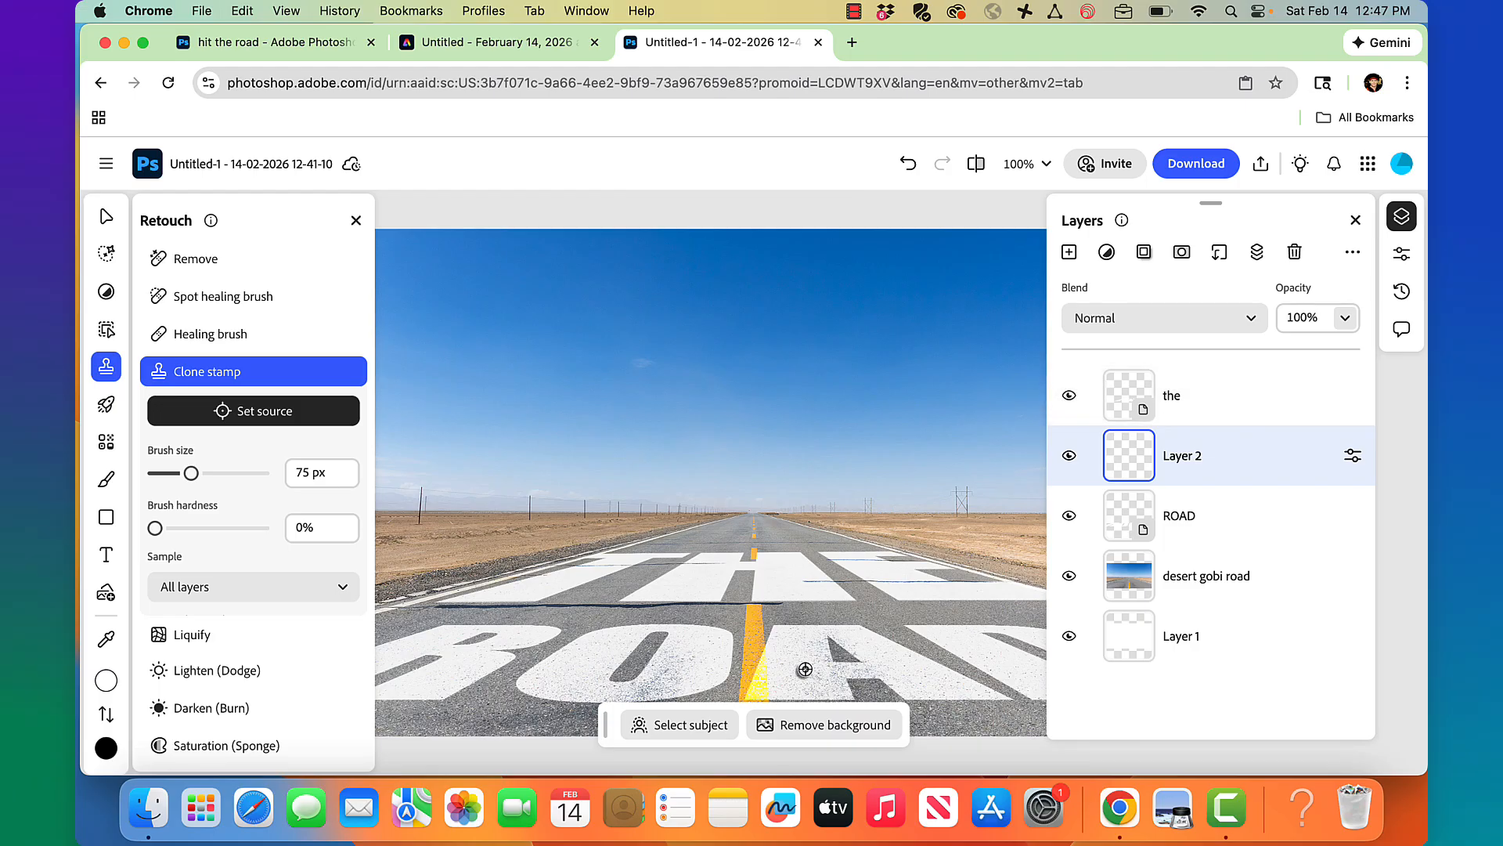
Try to clone white paint from the A of ROAD over the yellow line with a 125 px brush.
{"action": "left_click", "coordinate": [805, 669]}
{"action": "key", "text": "bracketright"}
{"action": "key", "text": "bracketright"}
{"action": "key", "text": "bracketright"}
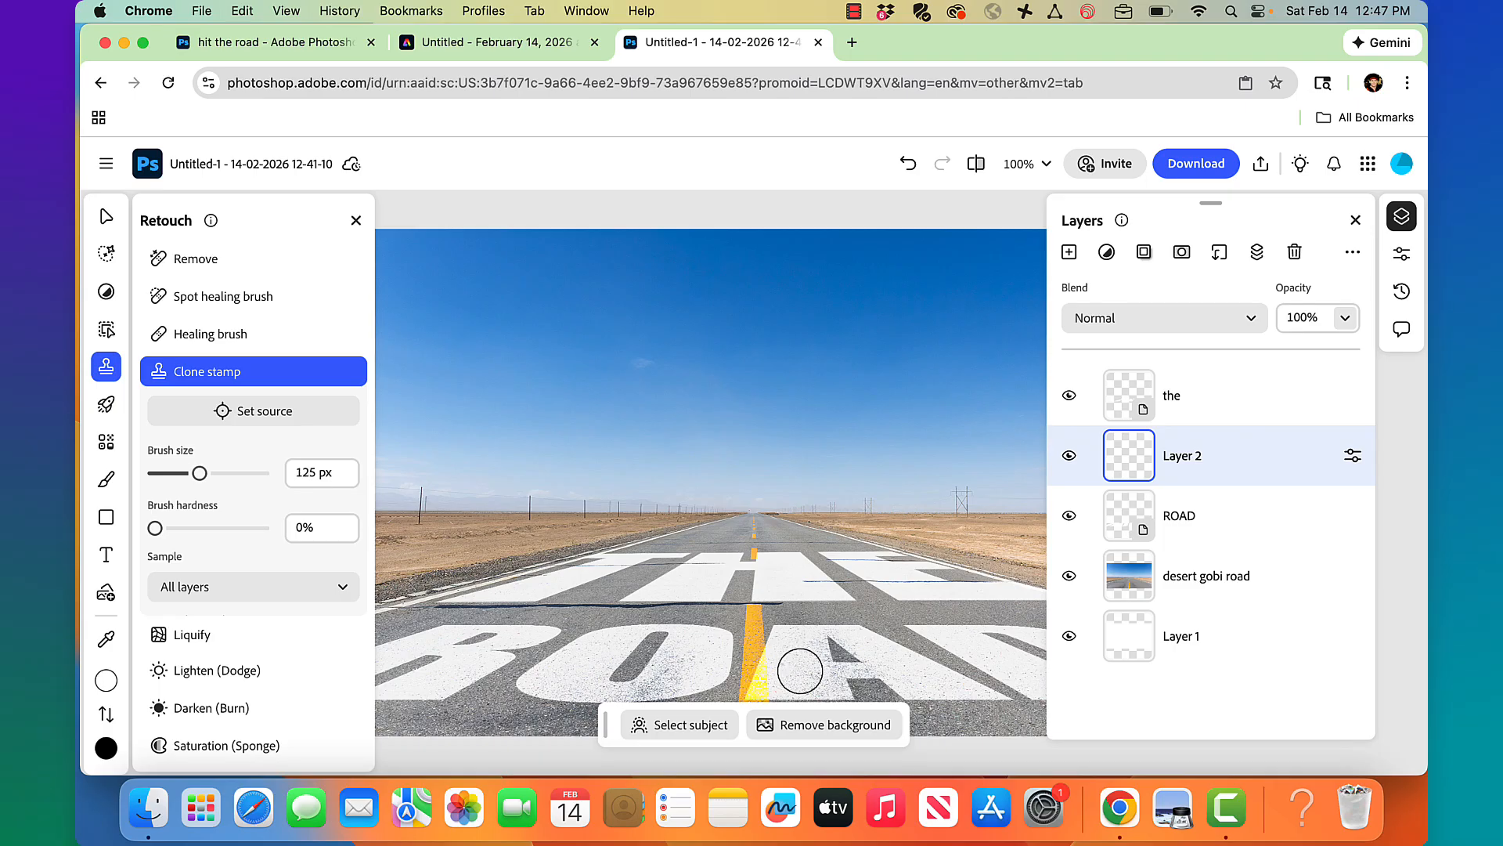
{"action": "left_click", "coordinate": [799, 671], "text": "alt"}
{"action": "left_click_drag", "start_coordinate": [799, 670], "coordinate": [768, 647]}
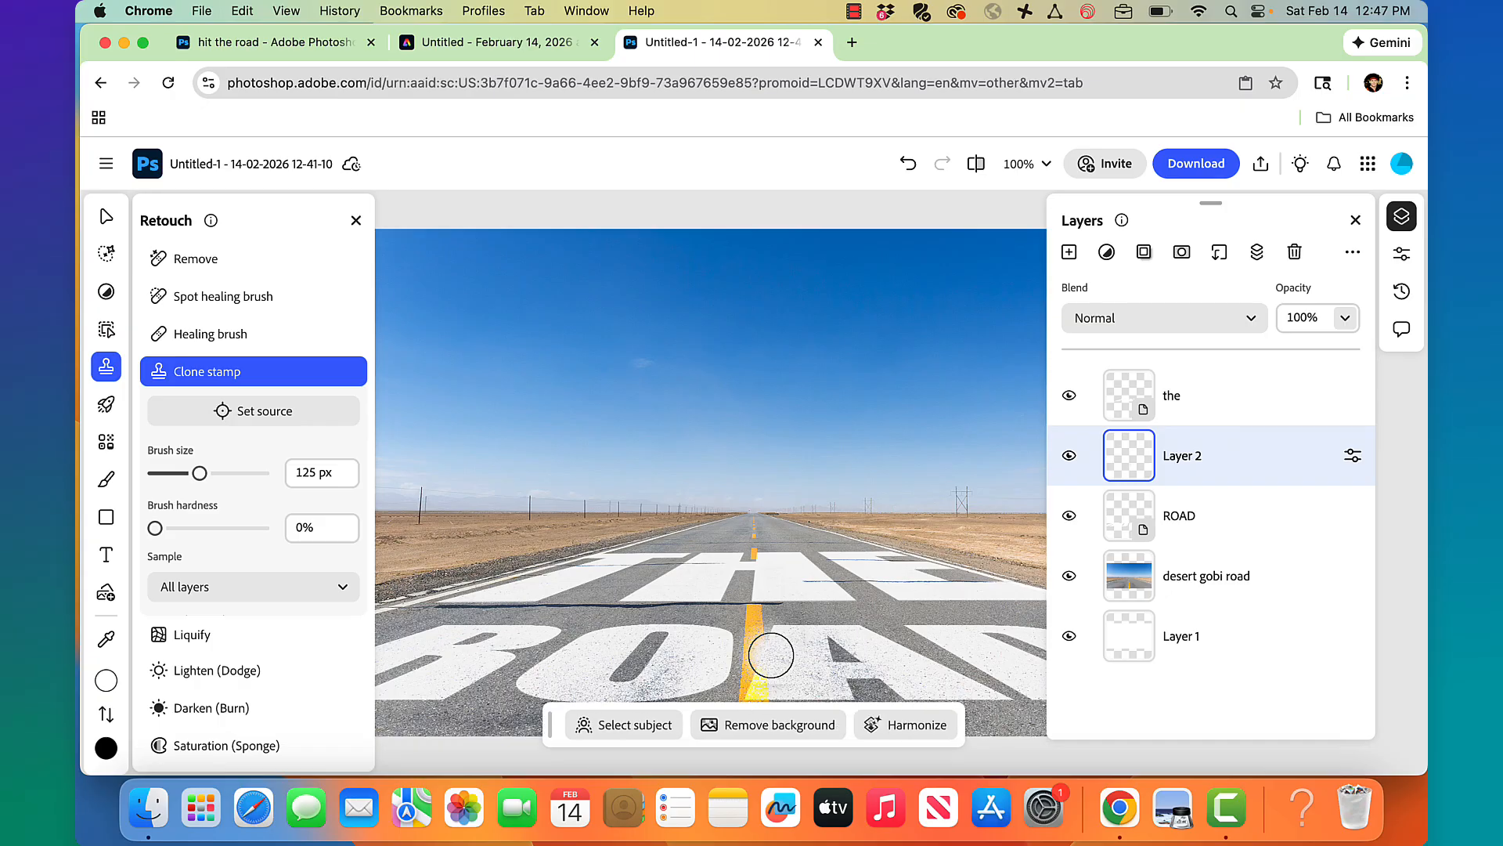
{"action": "left_click", "coordinate": [797, 654], "text": "alt"}
{"action": "left_click", "coordinate": [760, 678]}
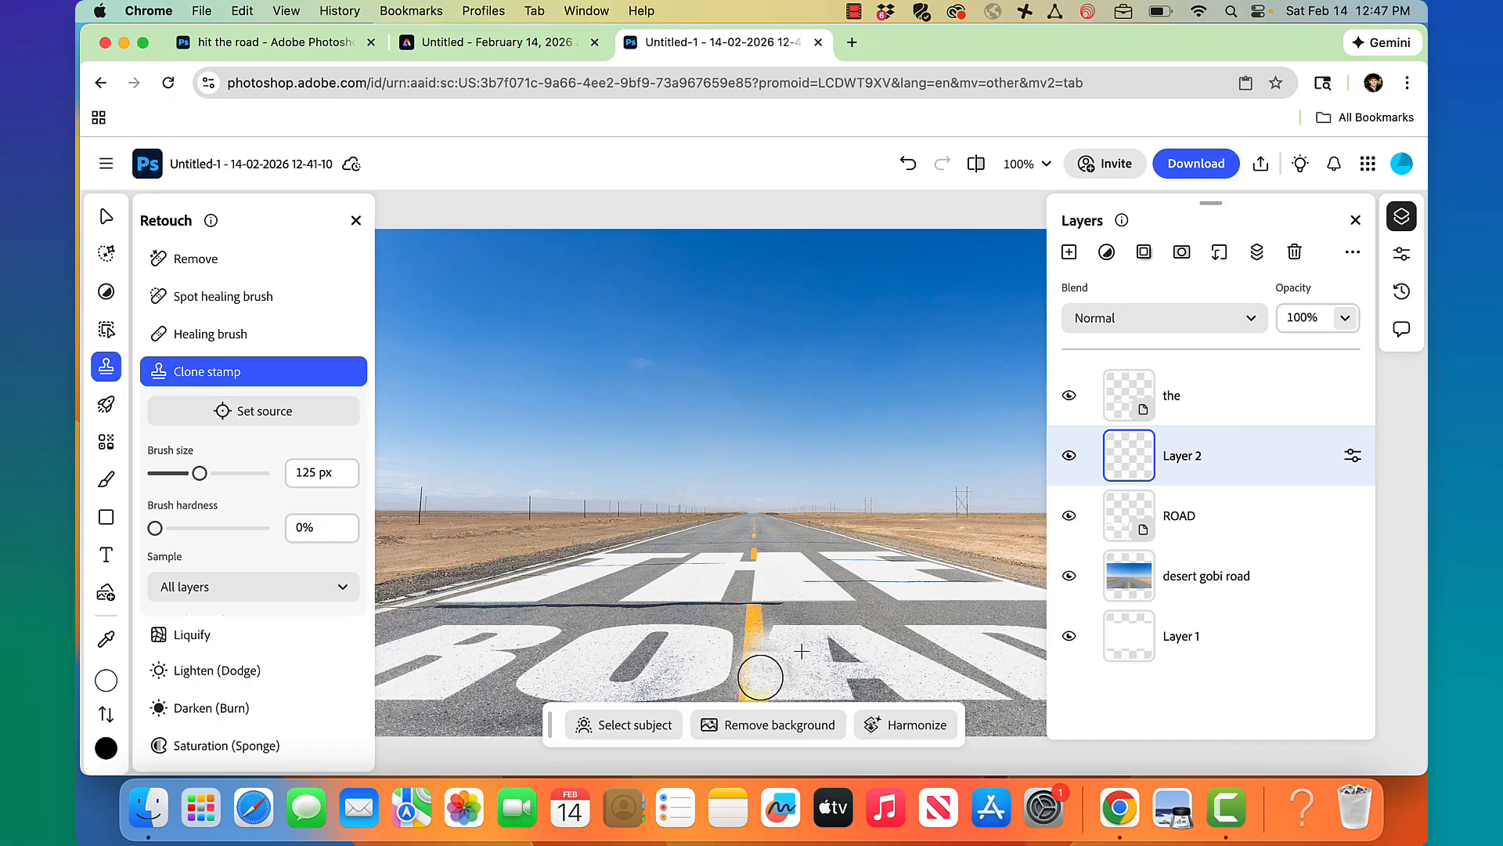
{"action": "key", "text": "super+z"}
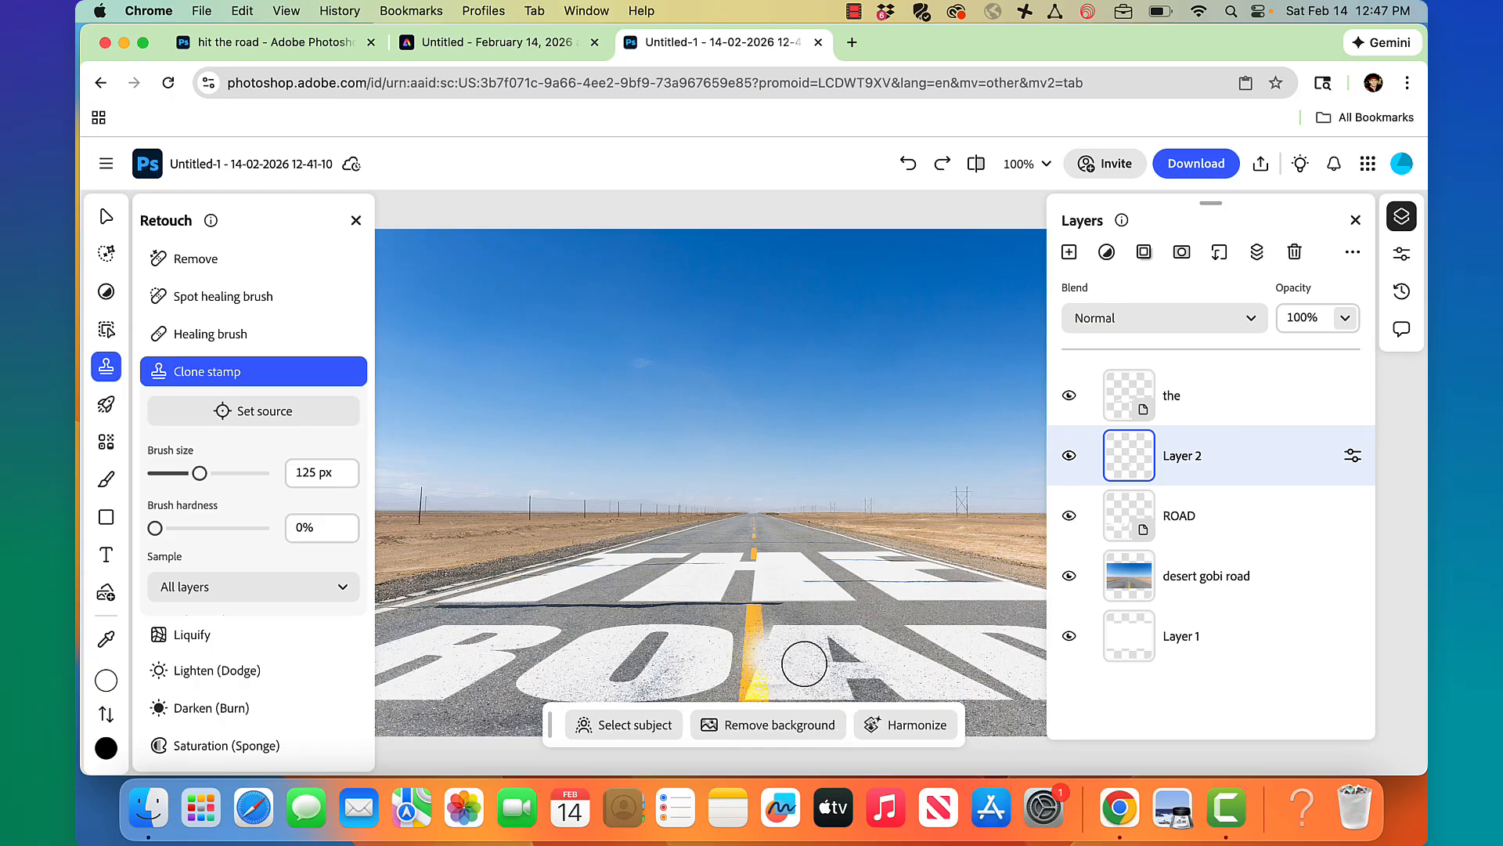
Reduce the Clone Stamp brush to 60 px and undo the remaining clone stroke on the A.
{"action": "key", "text": "["}
{"action": "key", "text": "["}
{"action": "key", "text": "["}
{"action": "key", "text": "["}
{"action": "key", "text": "["}
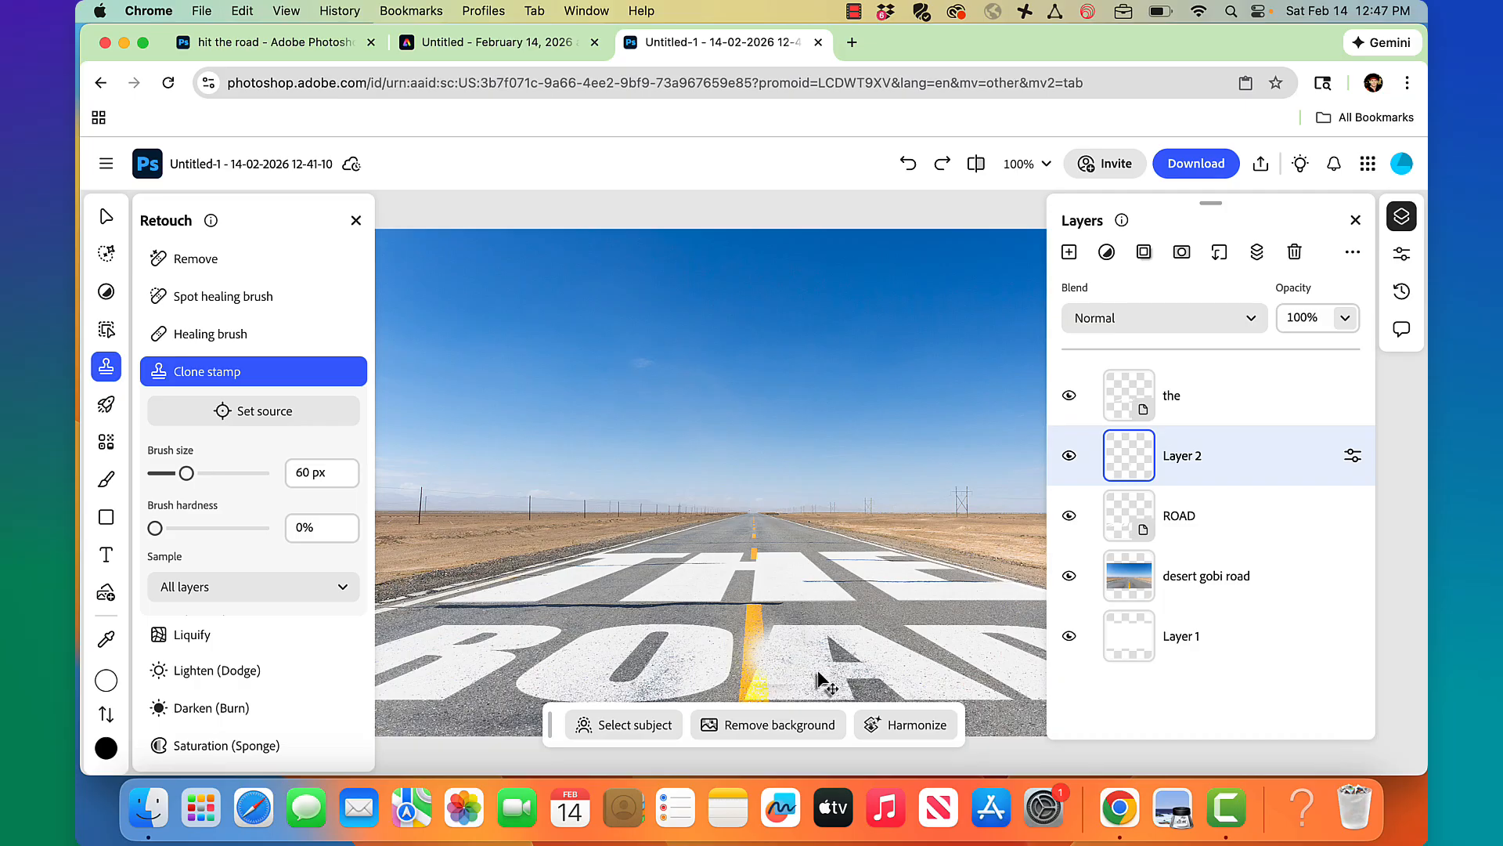
{"action": "key", "text": "super+z"}
Clone white paint texture from the A of ROAD over the bright yellow patch where the letter overlaps the centre line.
{"action": "key", "text": "super+equal"}
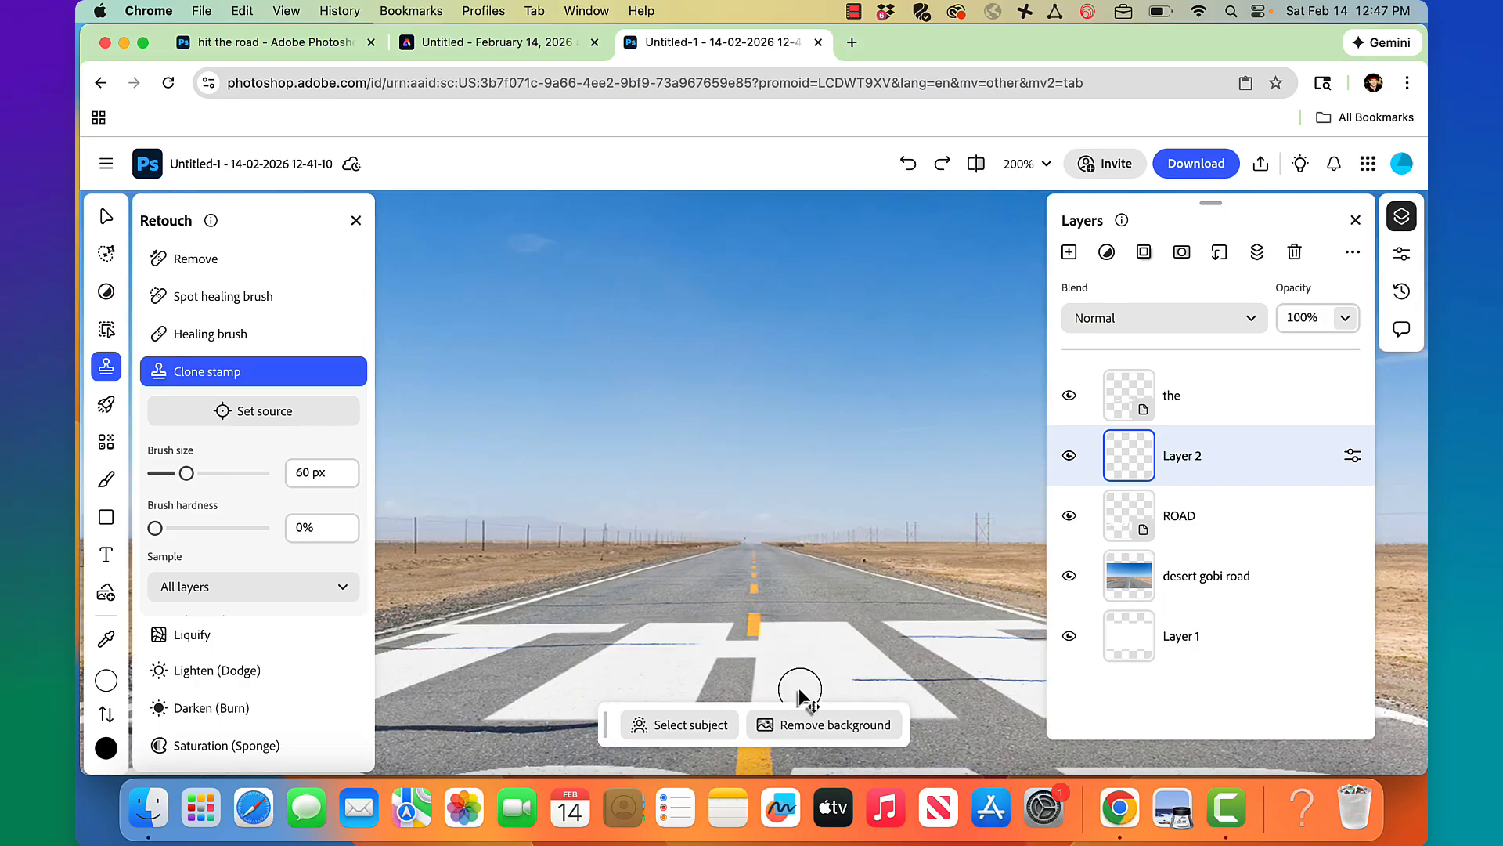
{"action": "scroll", "coordinate": [799, 688], "scroll_direction": "down", "scroll_amount": 5}
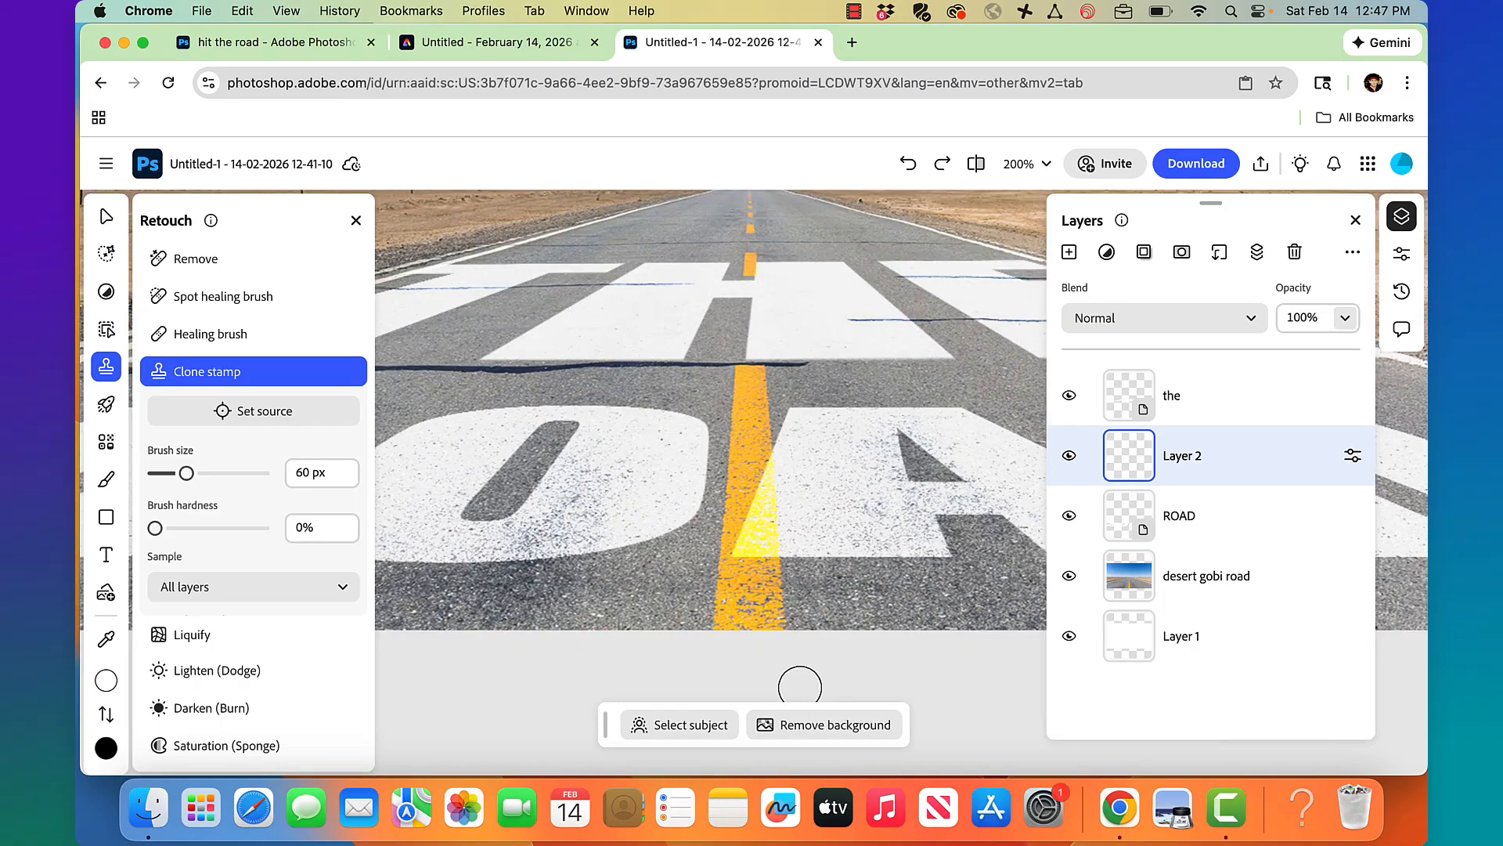
{"action": "left_click", "coordinate": [838, 491], "text": "alt"}
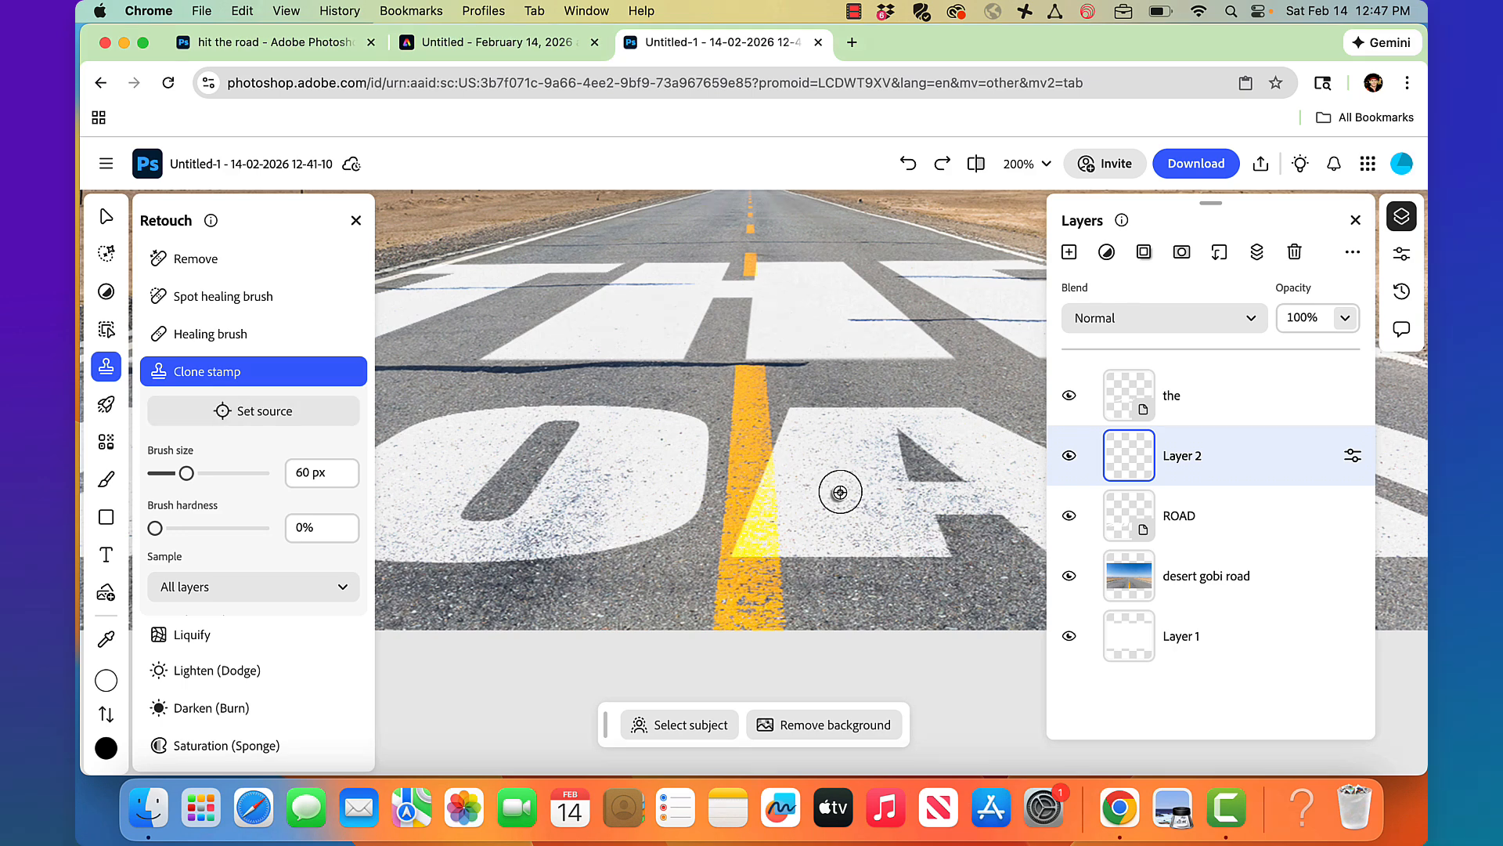
{"action": "mouse_move", "coordinate": [771, 538]}
{"action": "left_mouse_down"}
{"action": "mouse_move", "coordinate": [752, 543]}
{"action": "mouse_move", "coordinate": [773, 469]}
{"action": "left_mouse_up"}
{"action": "left_click", "coordinate": [815, 462], "text": "alt"}
{"action": "key", "text": "alt"}
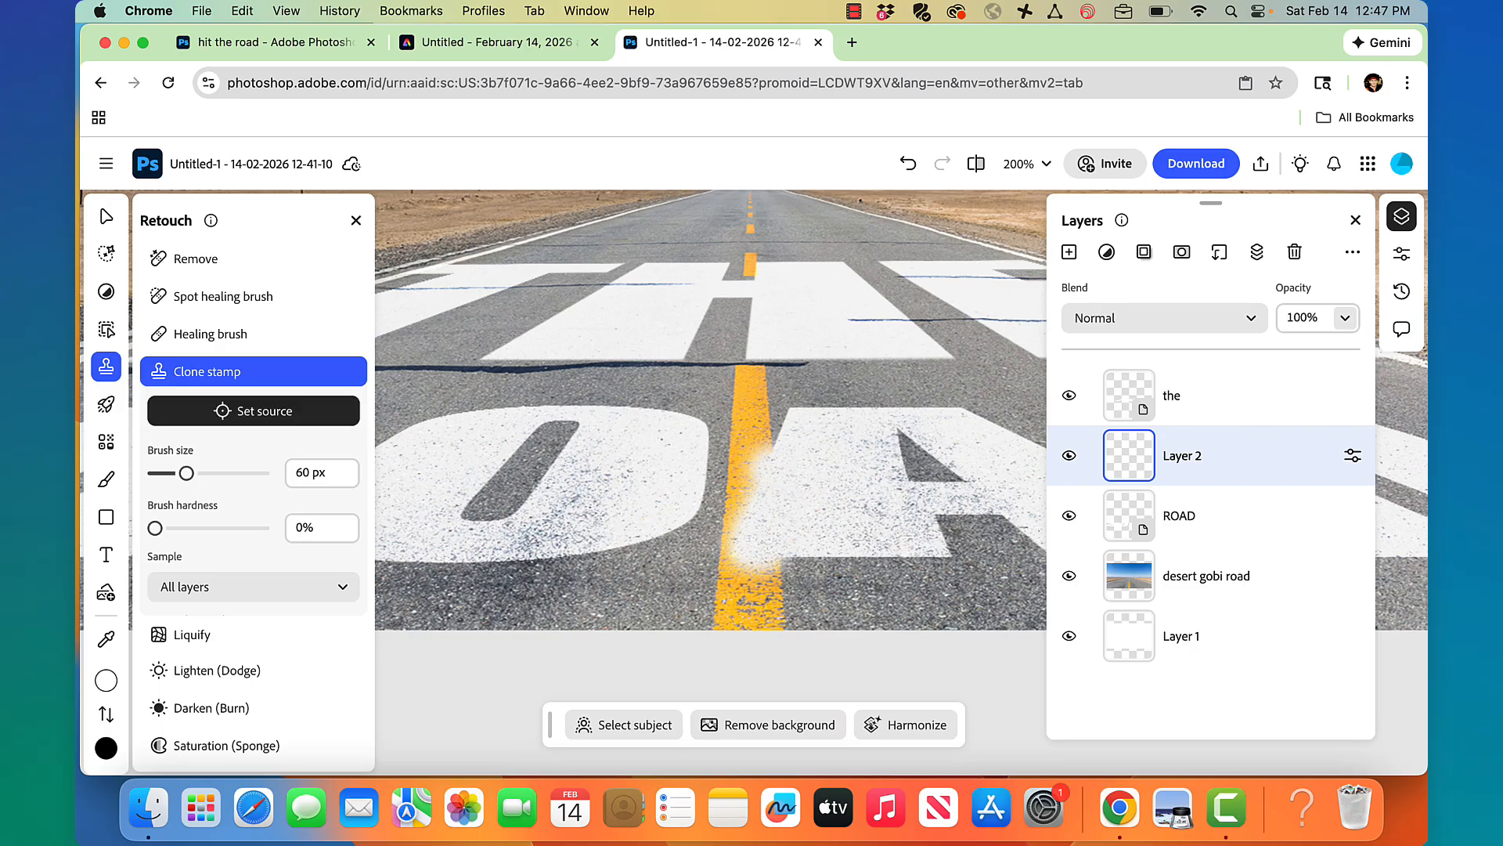
{"action": "left_click", "coordinate": [838, 484], "text": "alt"}
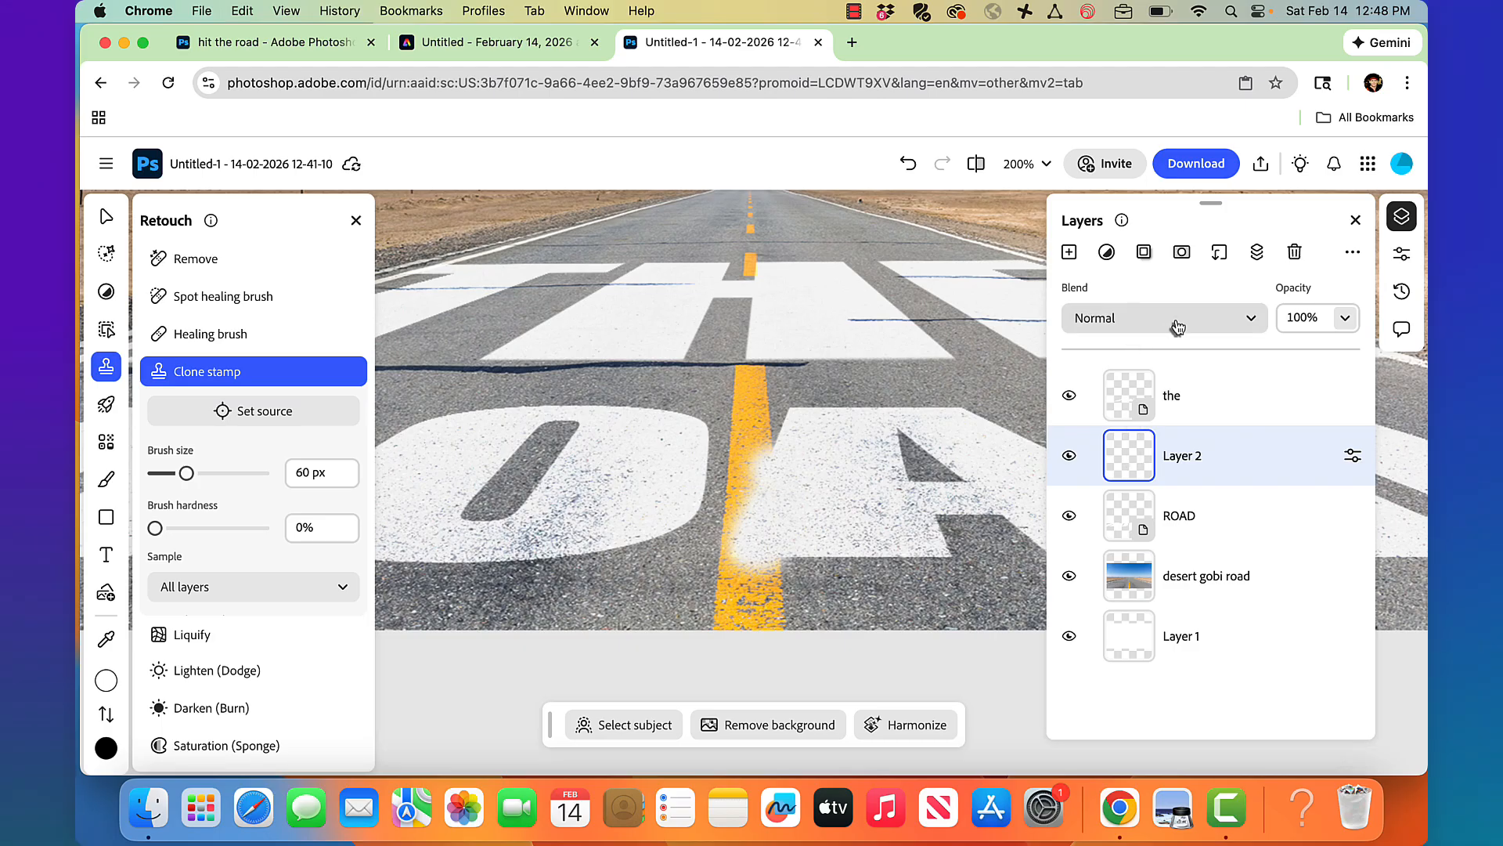
Add a layer mask to Layer 2 and hide the layer.
{"action": "left_click", "coordinate": [1182, 251]}
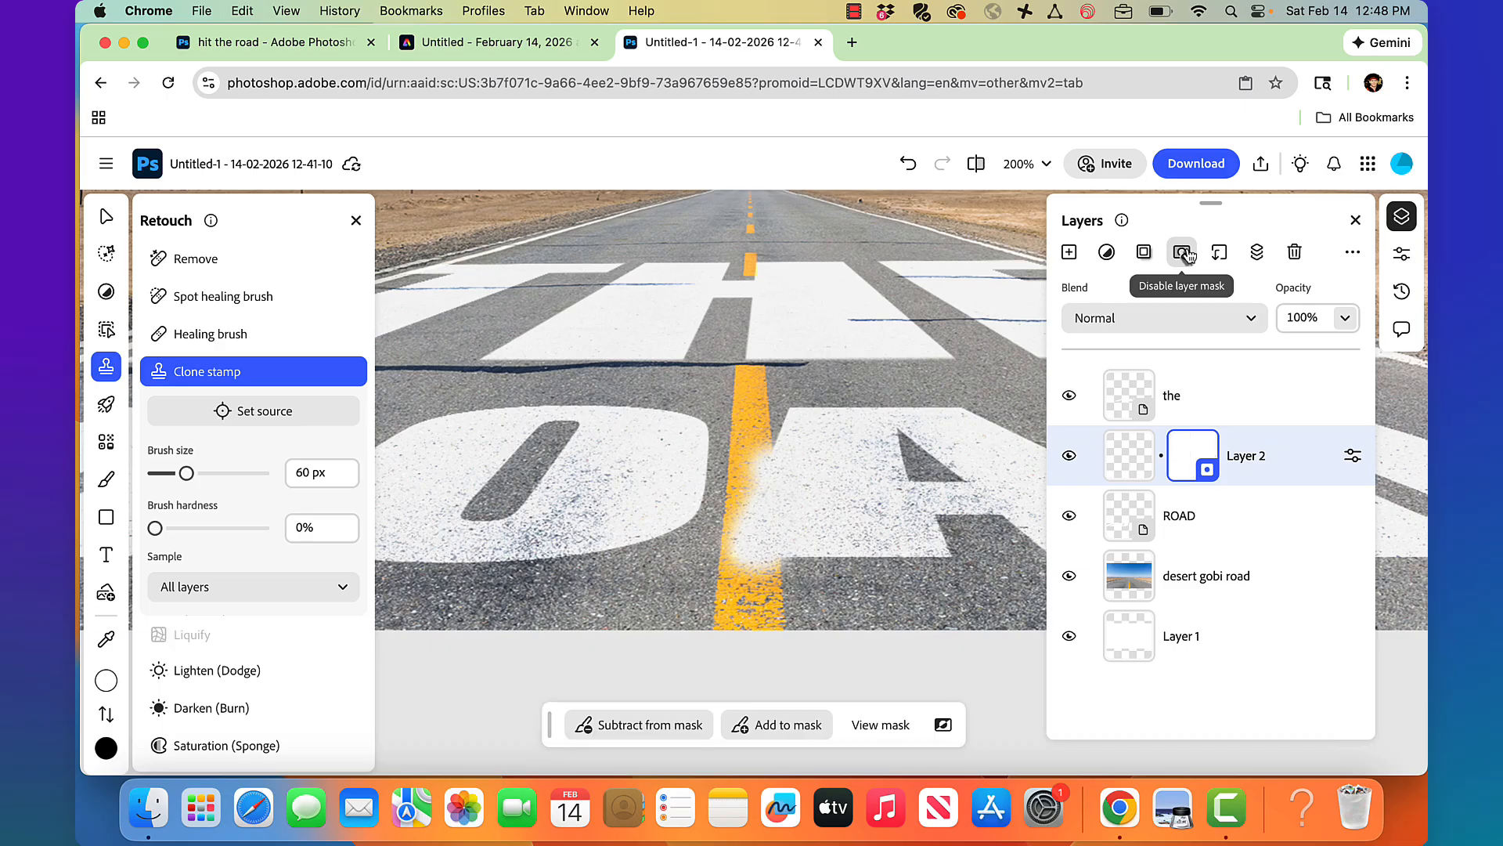
{"action": "left_click", "coordinate": [1073, 458]}
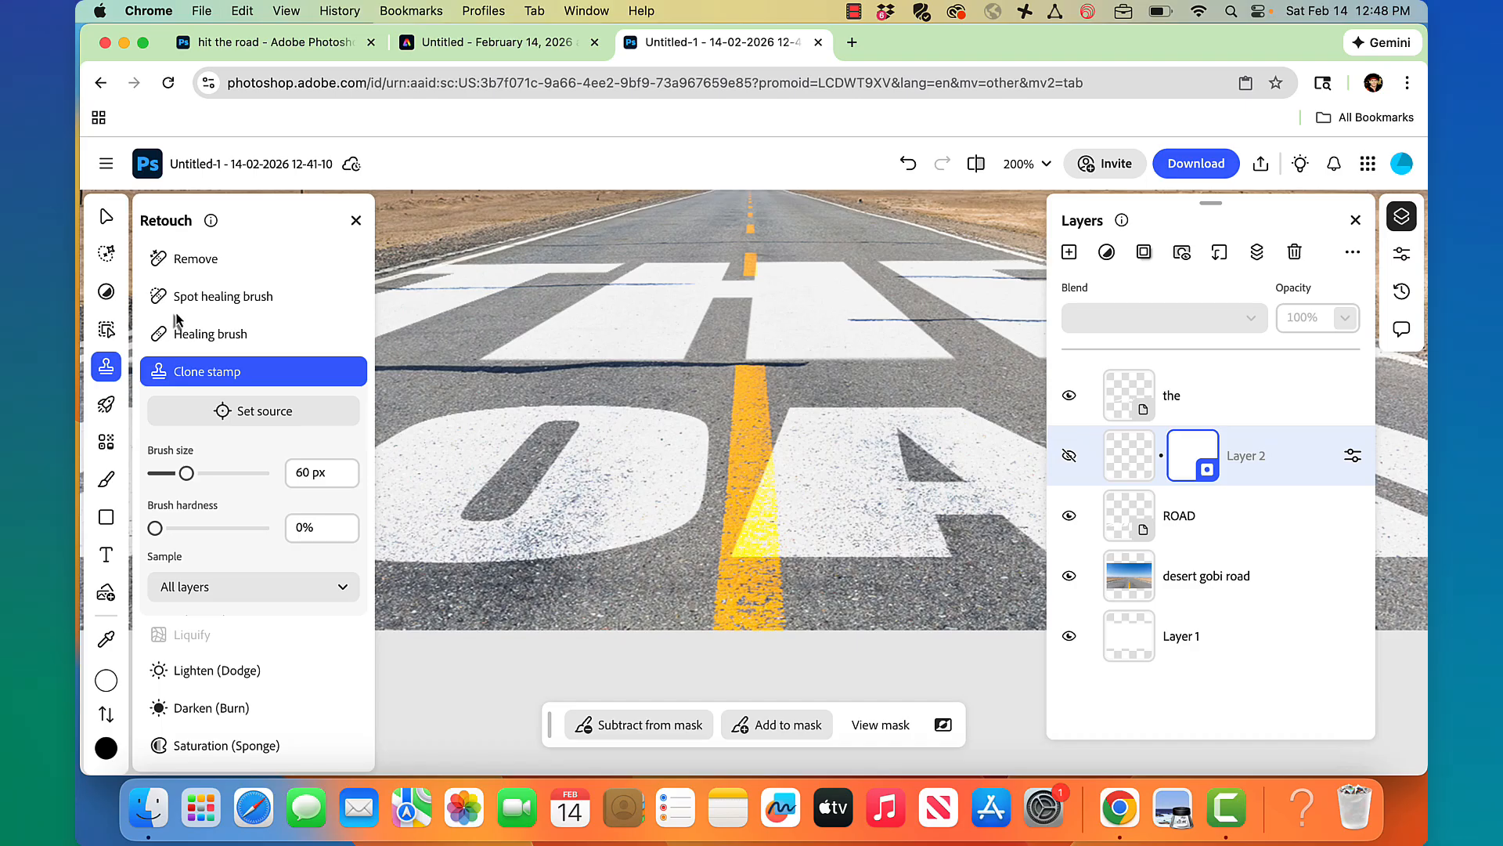
Select the bright yellow patch on the A of ROAD with Quick Selection, reducing the brush to 9 px for the narrow tip.
{"action": "mouse_move", "coordinate": [119, 385]}
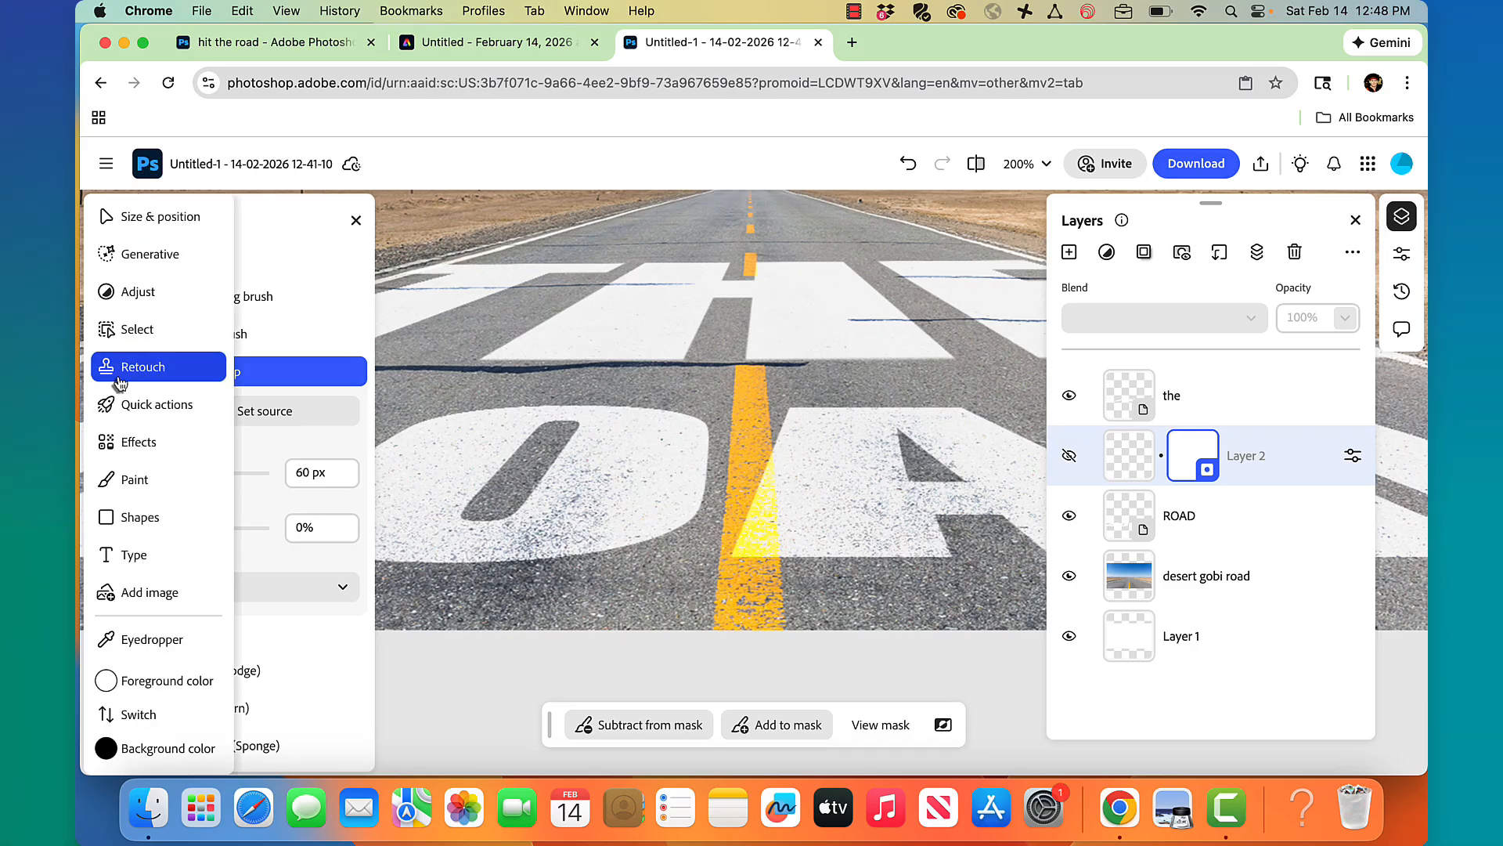
{"action": "left_click", "coordinate": [127, 329]}
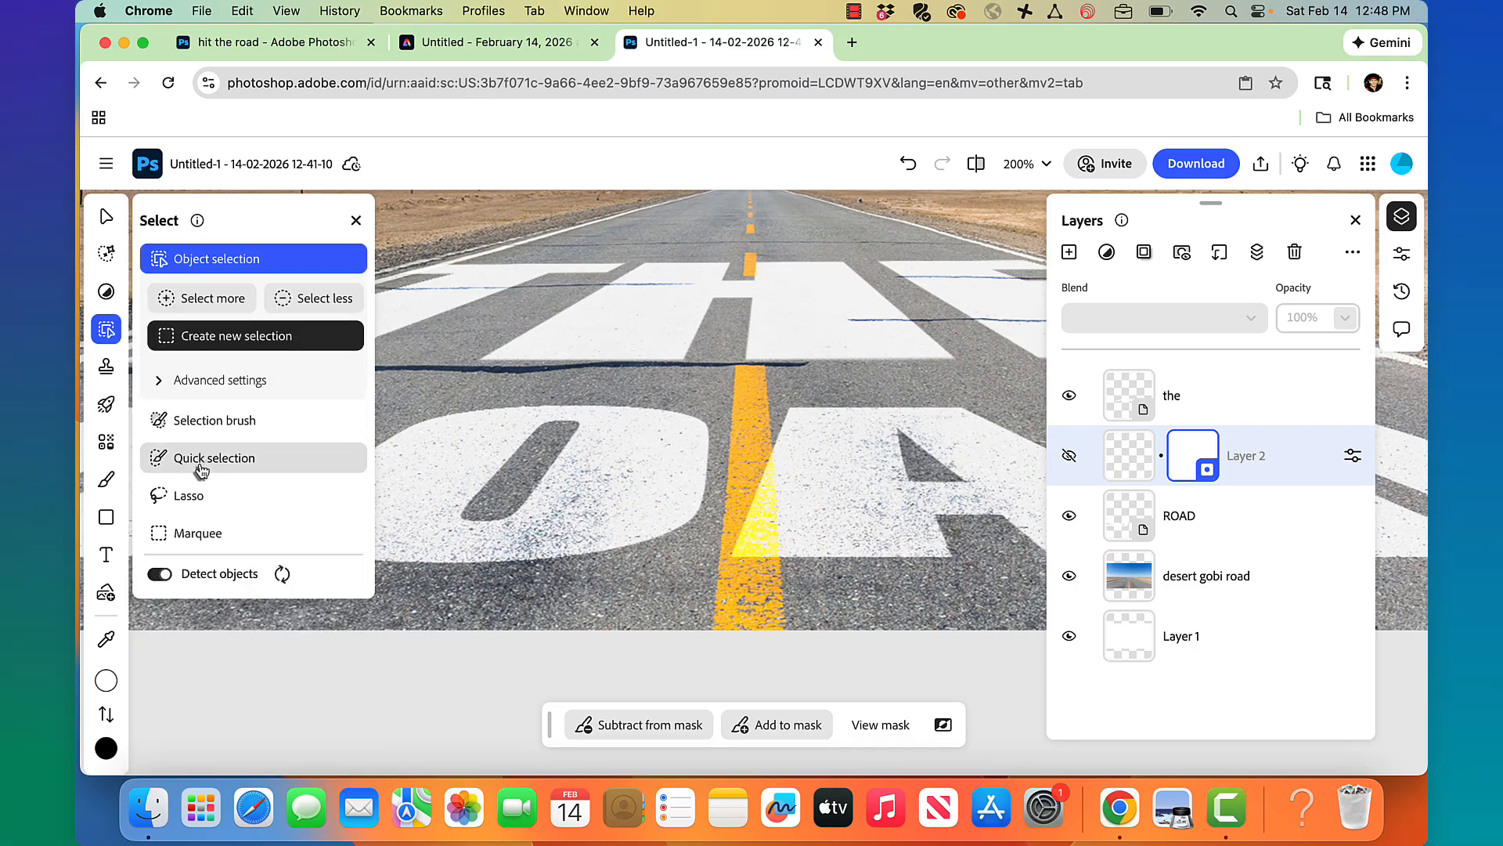
{"action": "left_click", "coordinate": [201, 465]}
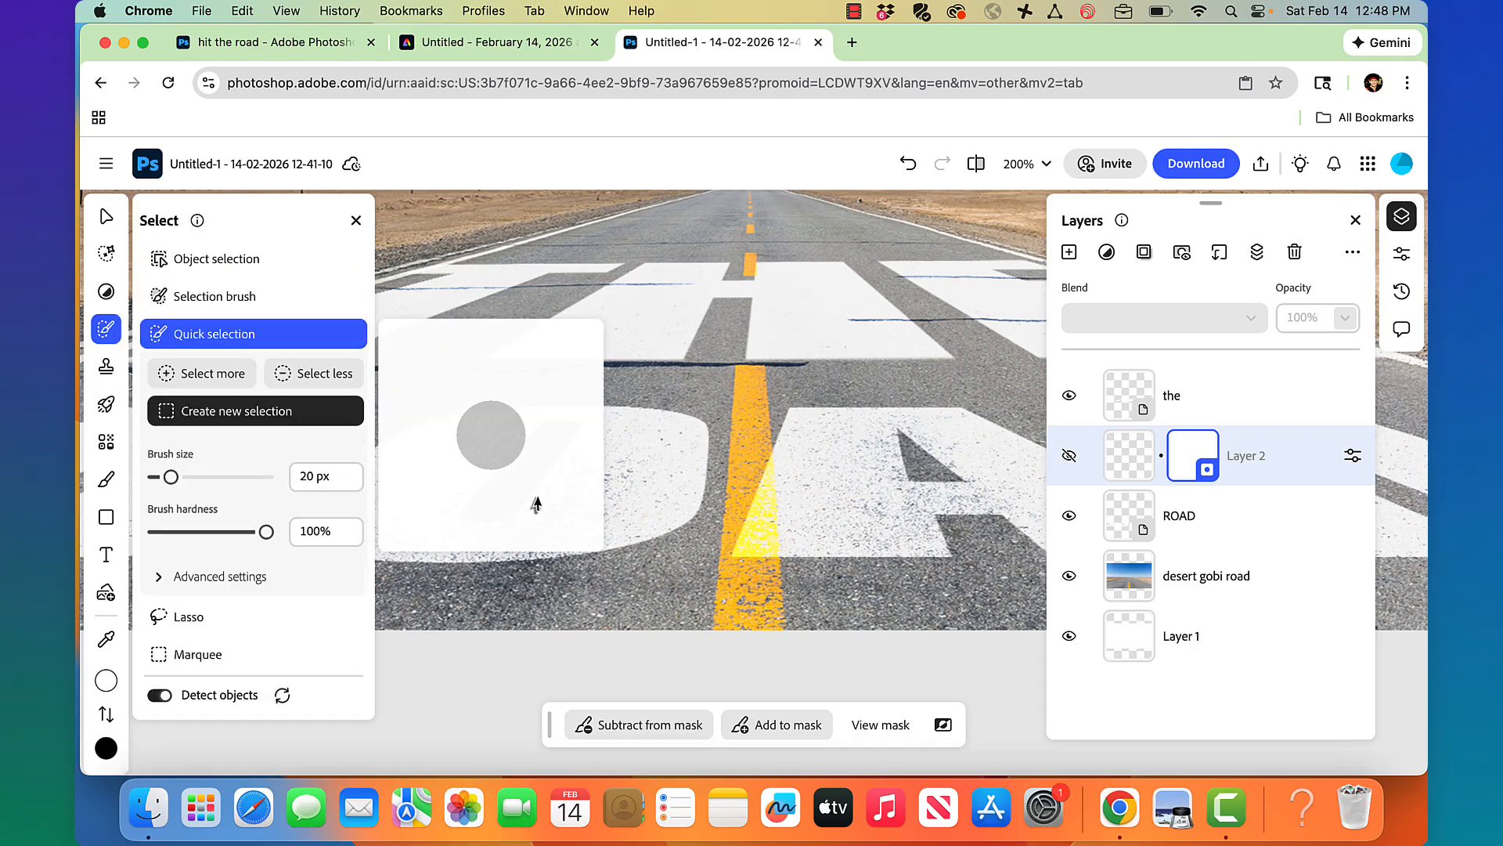
{"action": "left_click", "coordinate": [758, 539]}
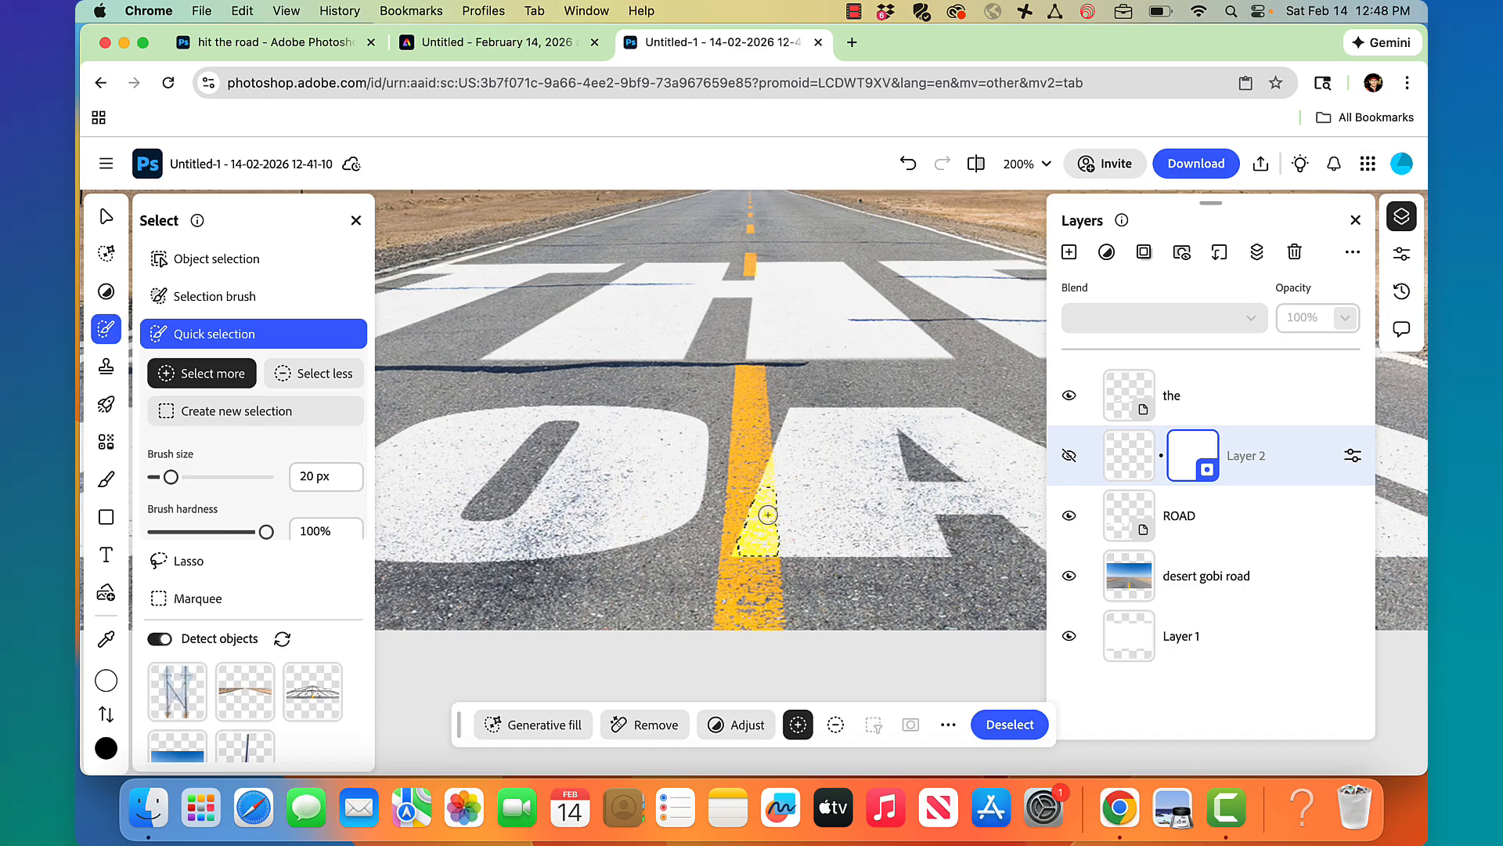
{"action": "scroll", "coordinate": [768, 514], "scroll_direction": "up", "scroll_amount": 3}
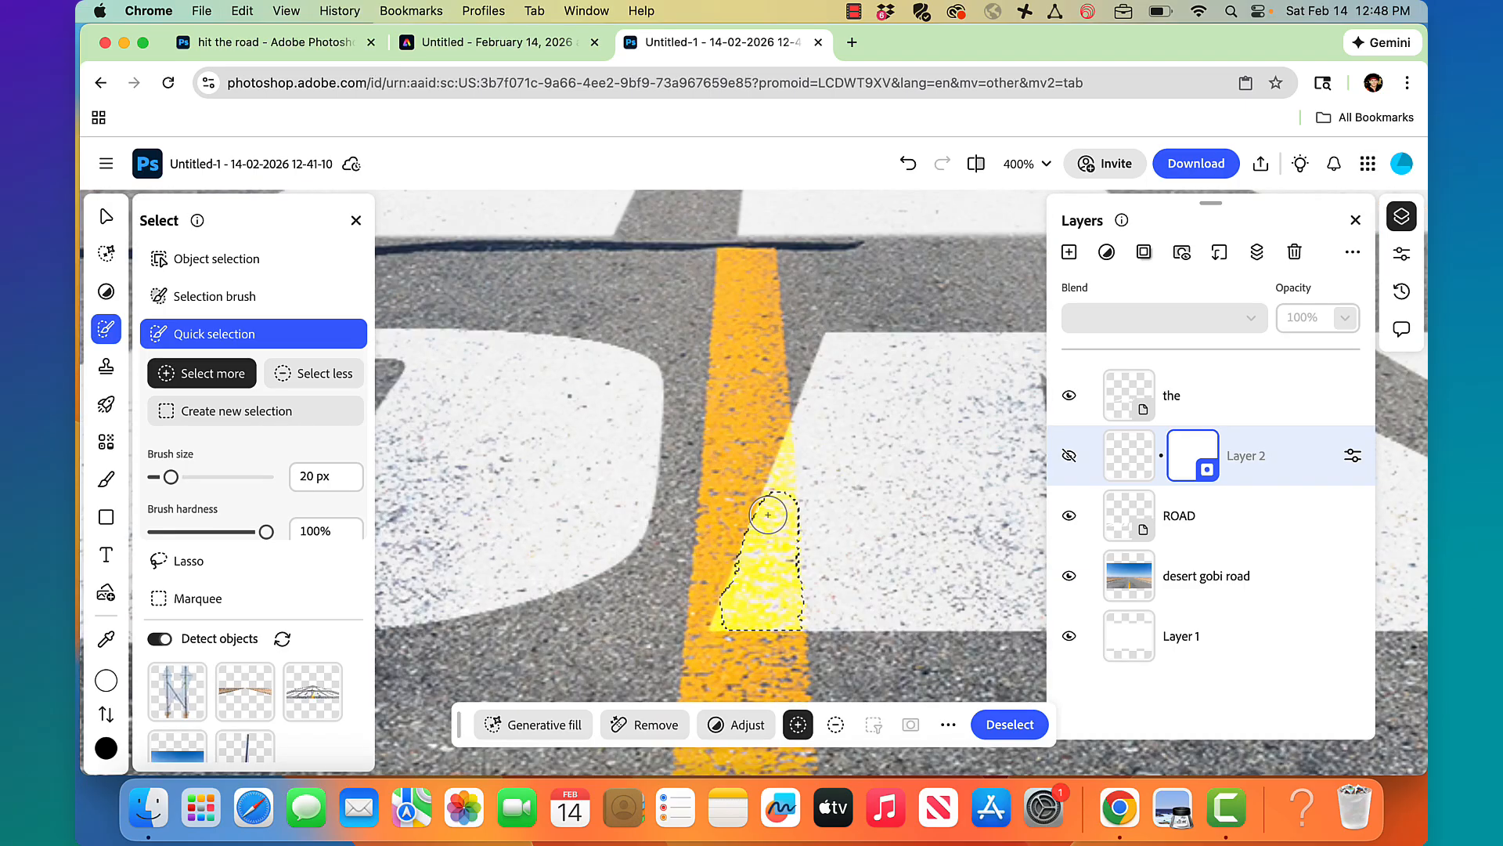
{"action": "key", "text": "bracketleft"}
{"action": "key", "text": "bracketleft"}
{"action": "key", "text": "bracketleft"}
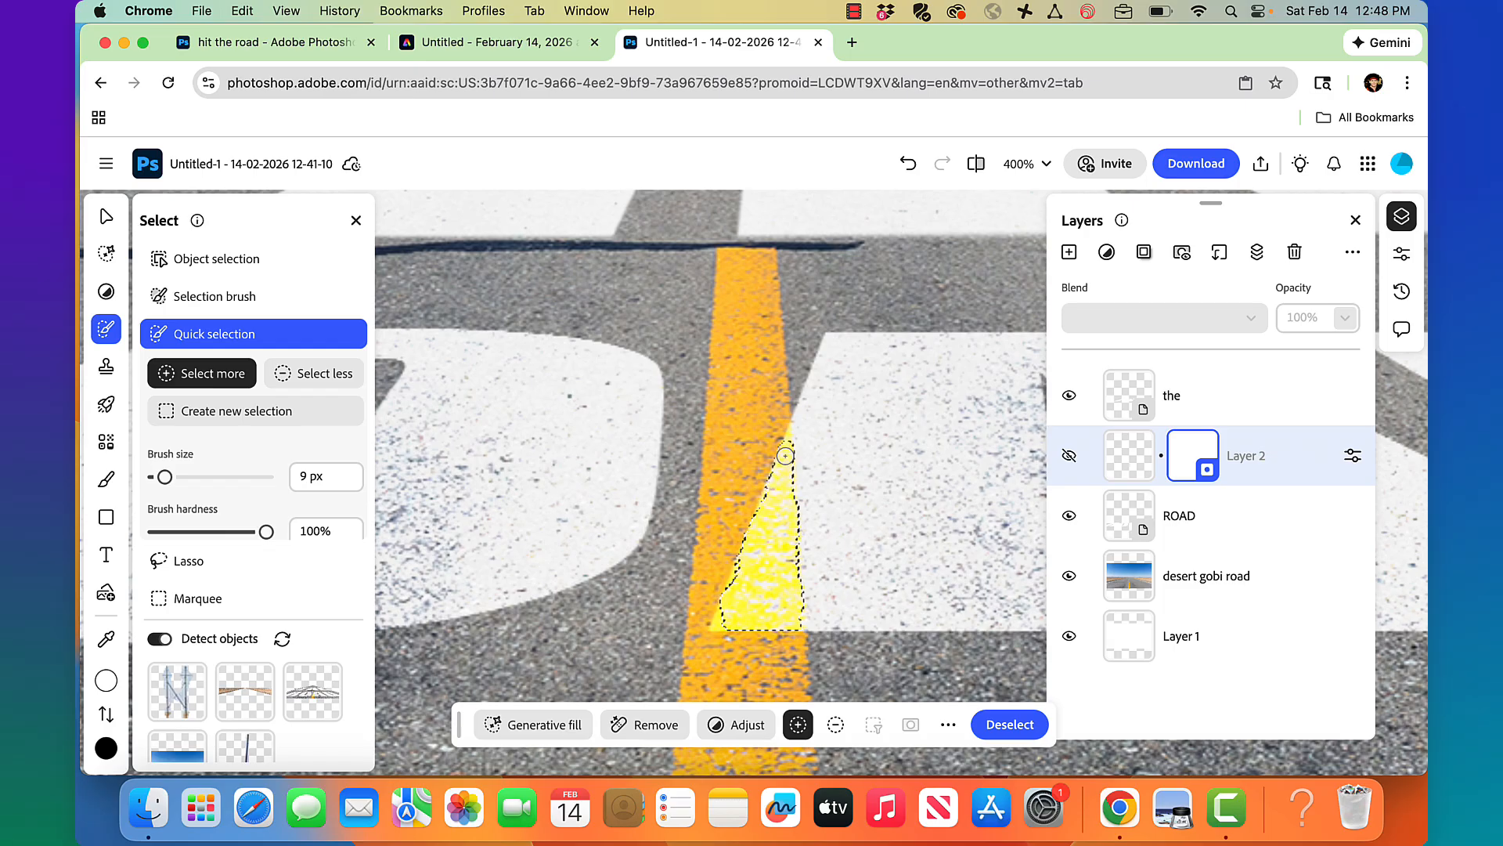
{"action": "left_click_drag", "start_coordinate": [786, 438], "coordinate": [781, 404]}
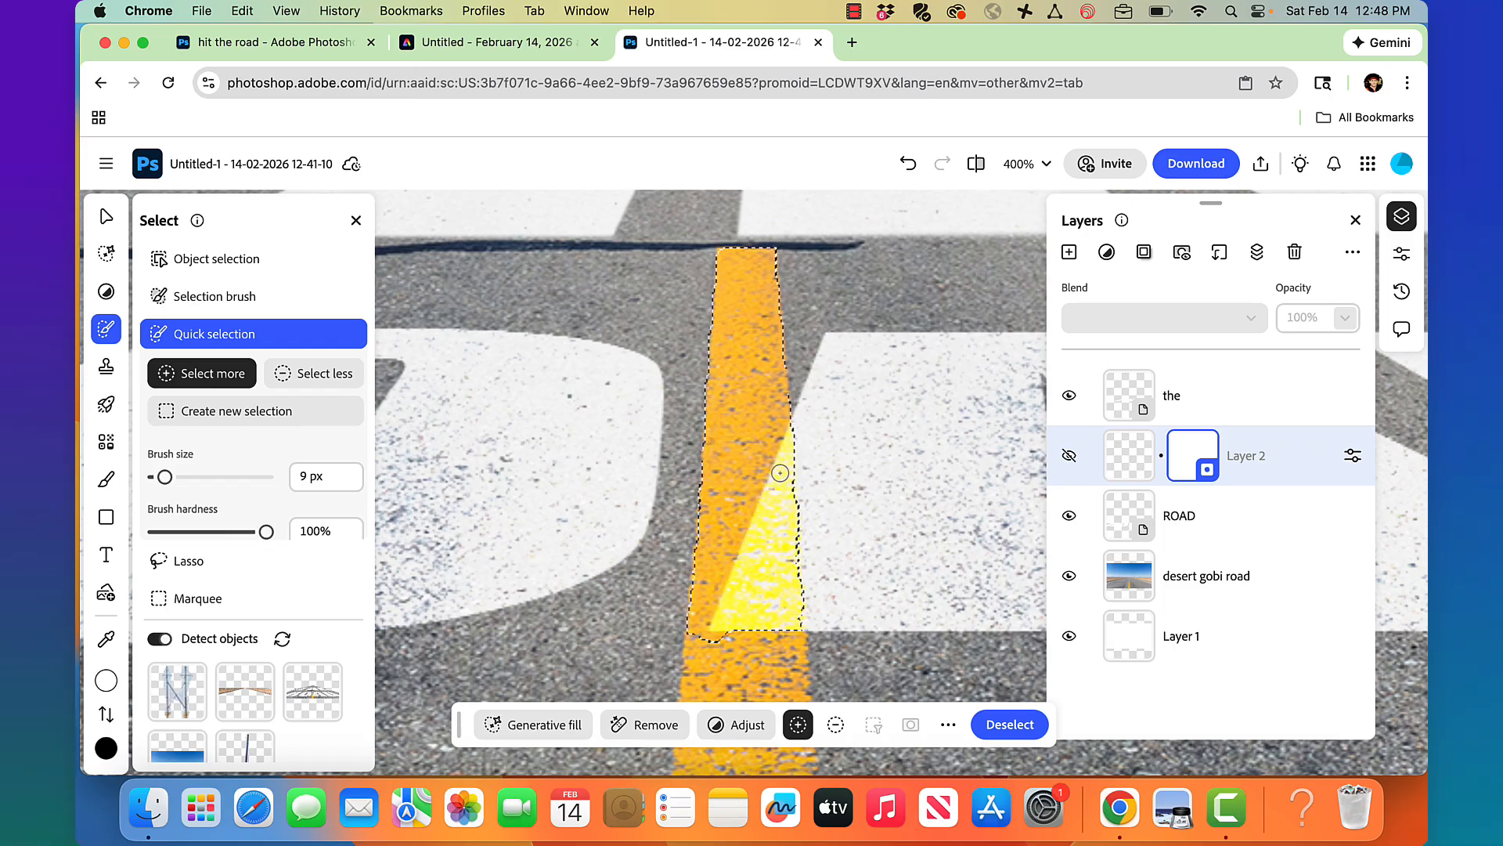
Subtract the orange centre line from the selection and add the patch's lower corner so the selection matches the yellow triangle.
{"action": "key", "text": "alt"}
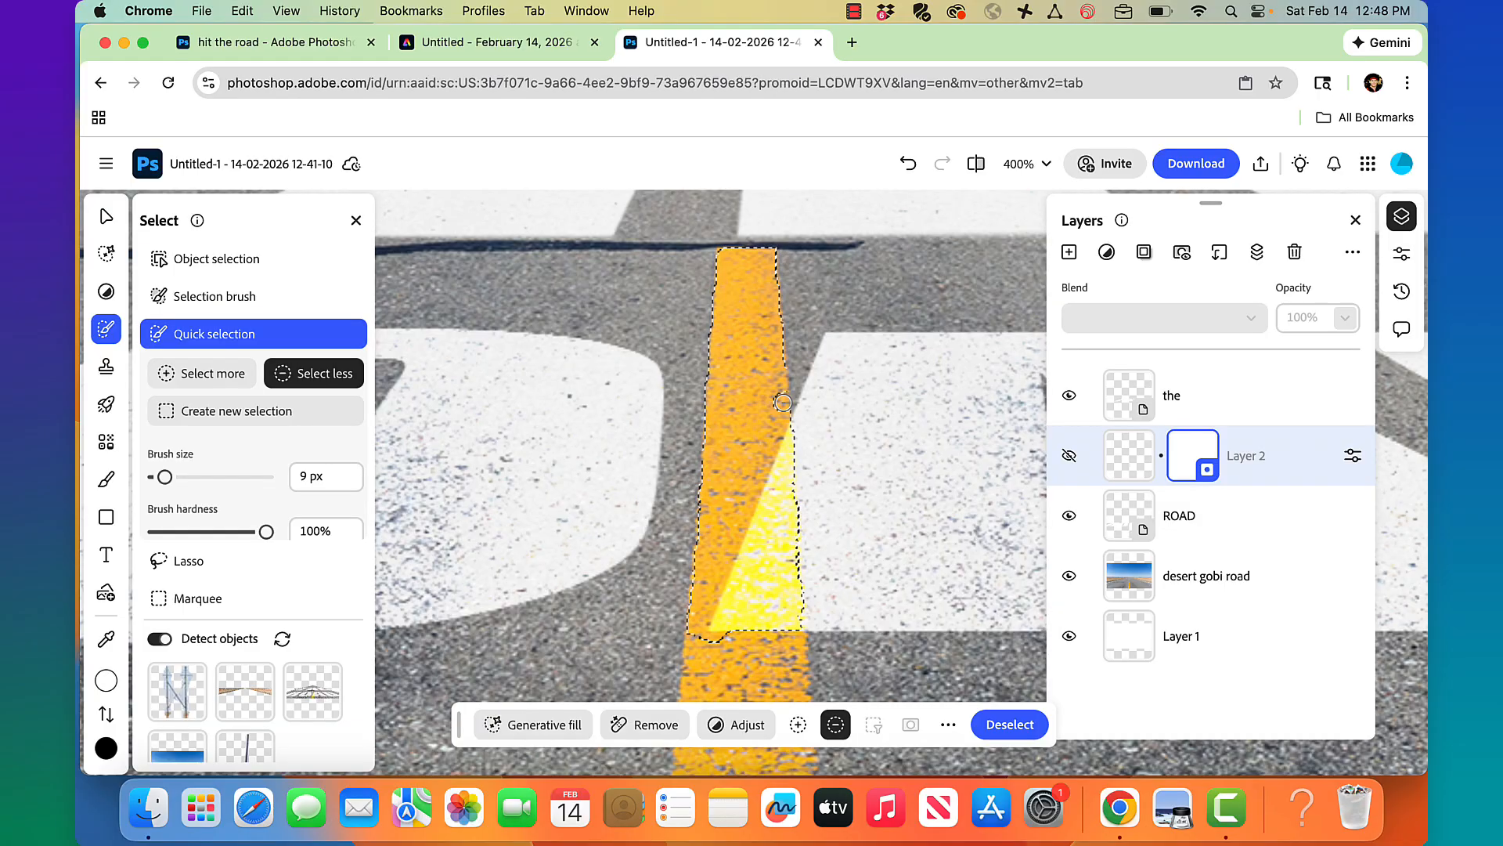
{"action": "mouse_move", "coordinate": [781, 404]}
{"action": "left_mouse_down"}
{"action": "mouse_move", "coordinate": [757, 303]}
{"action": "mouse_move", "coordinate": [768, 248]}
{"action": "mouse_move", "coordinate": [693, 261]}
{"action": "mouse_move", "coordinate": [715, 322]}
{"action": "left_mouse_up"}
{"action": "left_click", "coordinate": [787, 366]}
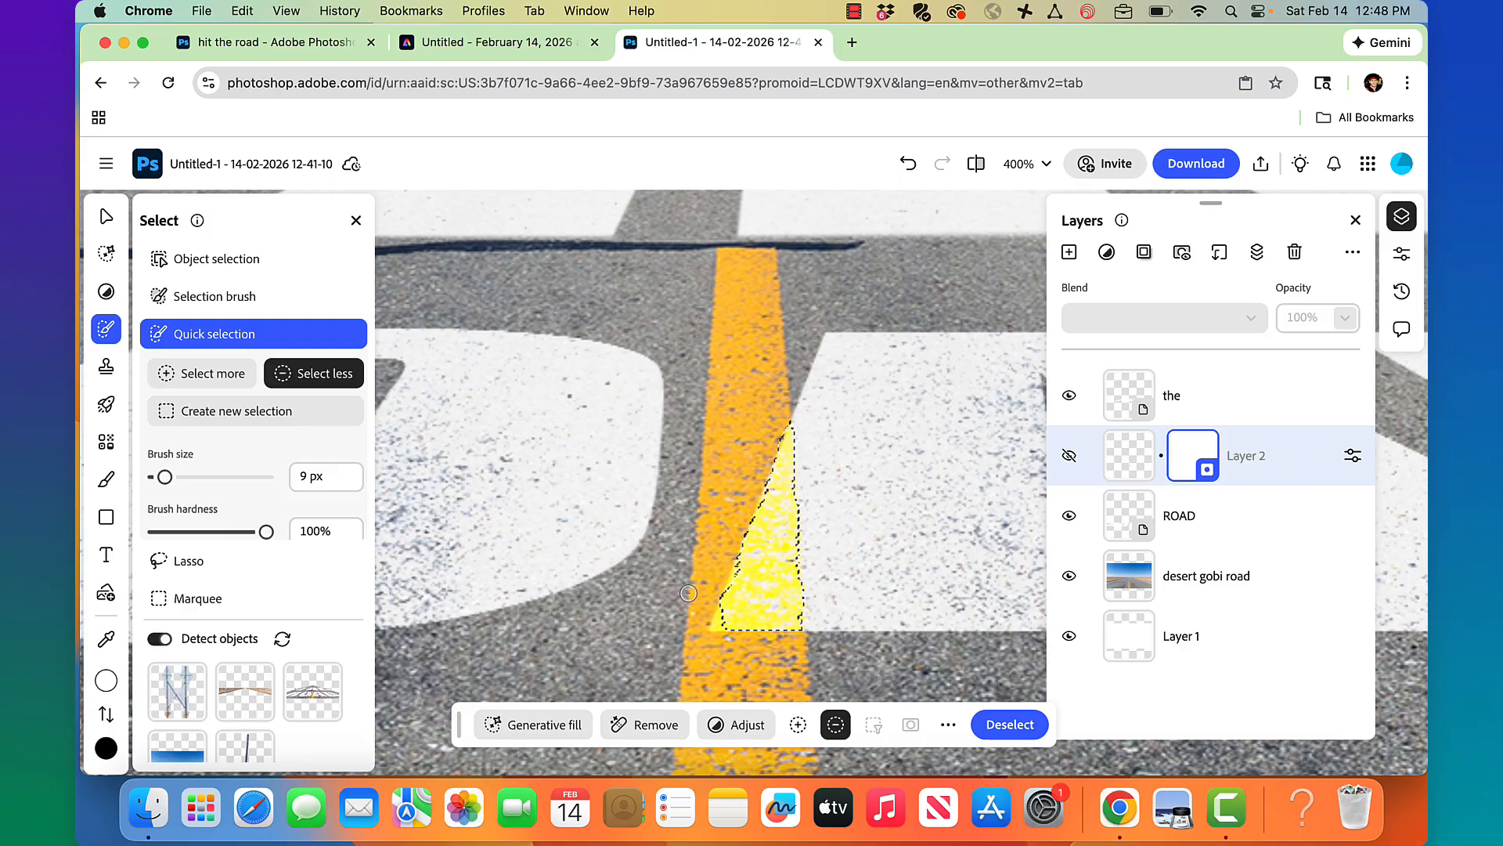
{"action": "key", "text": "shift"}
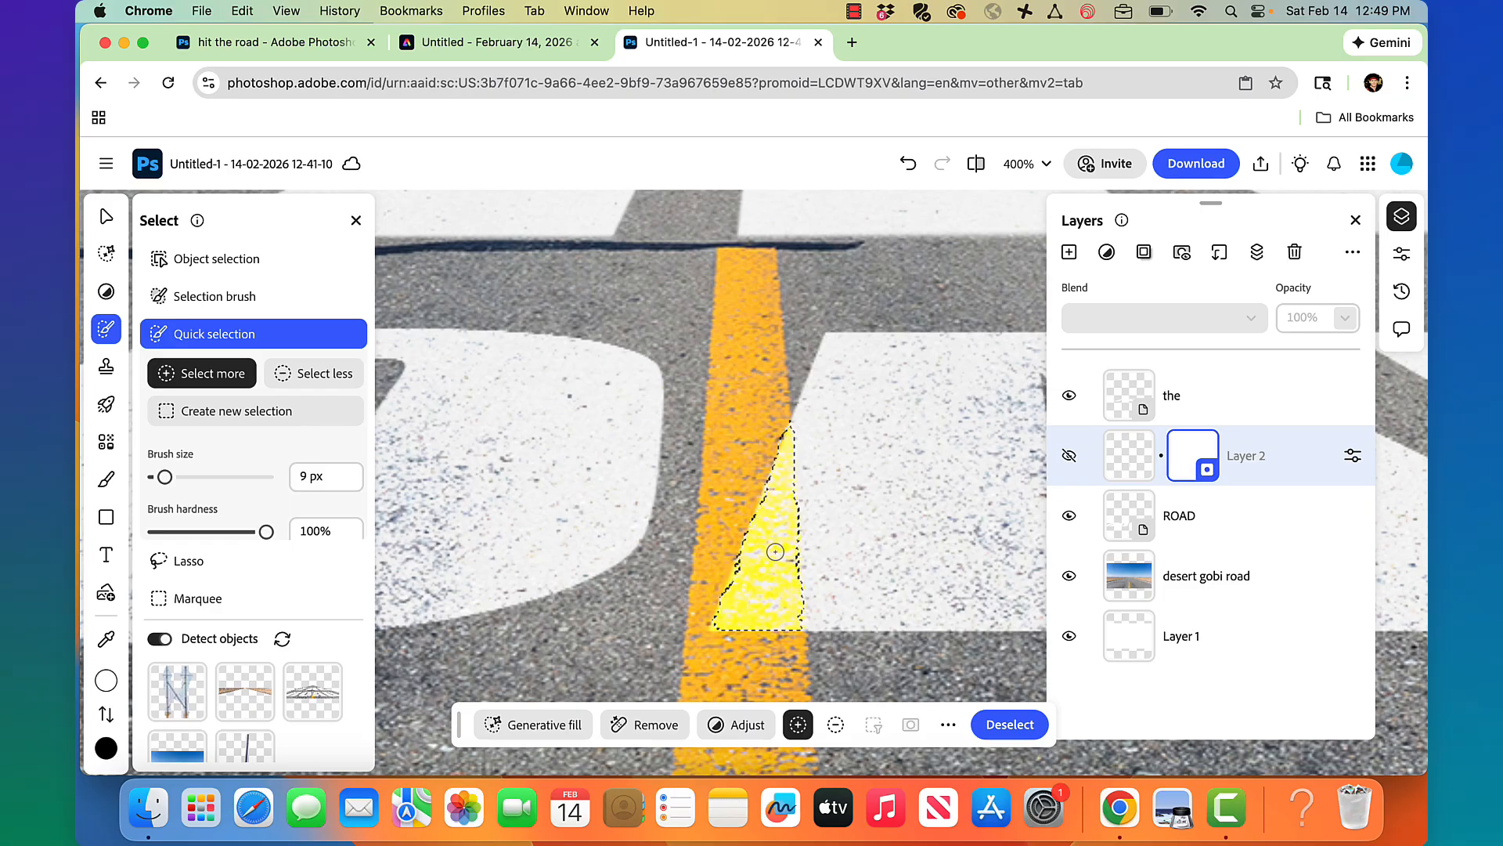
{"action": "mouse_move", "coordinate": [107, 748]}
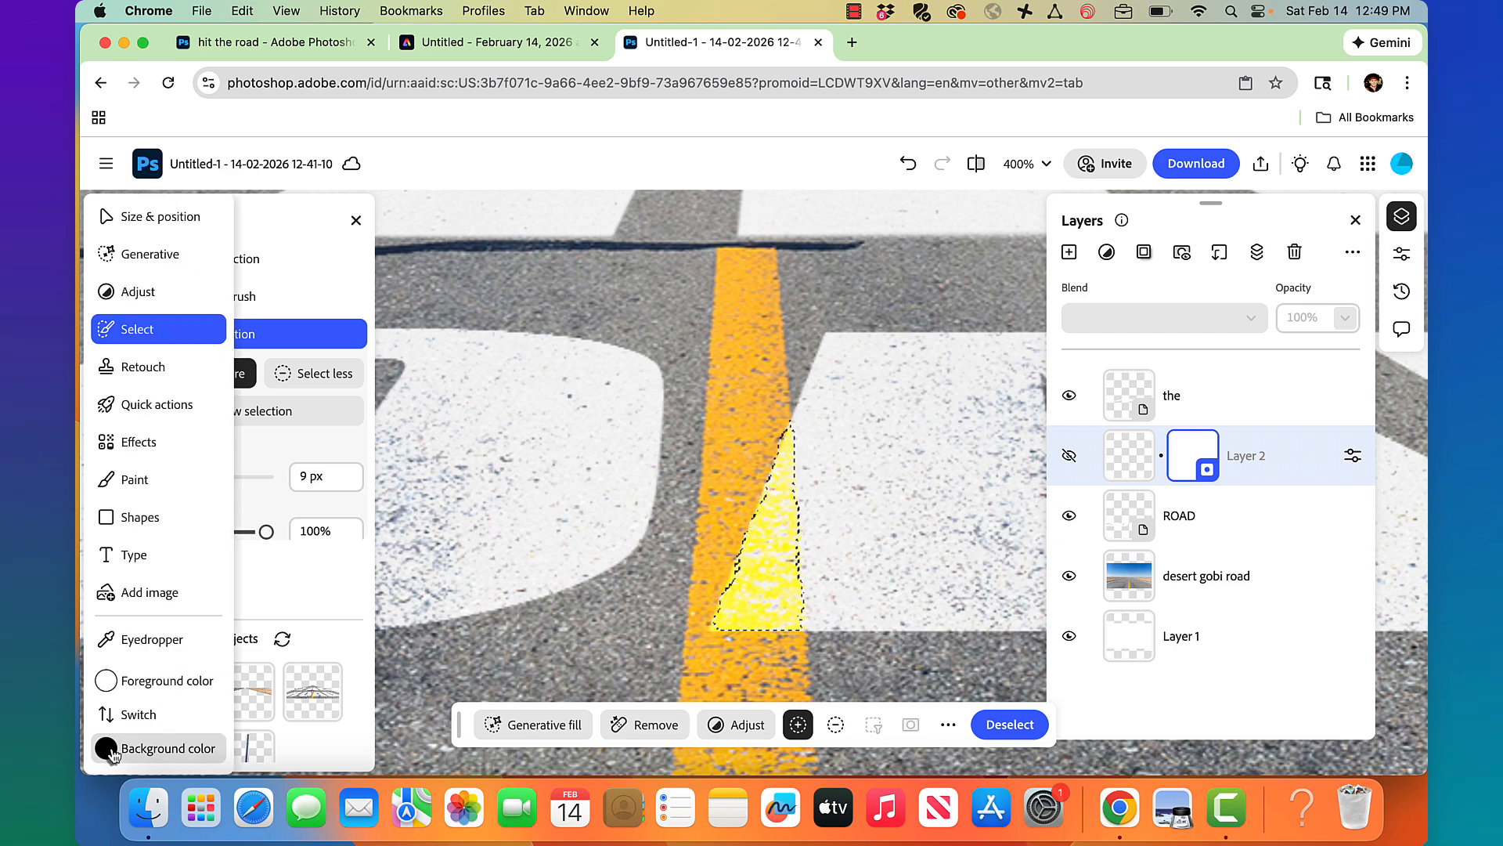
{"action": "left_click", "coordinate": [108, 716]}
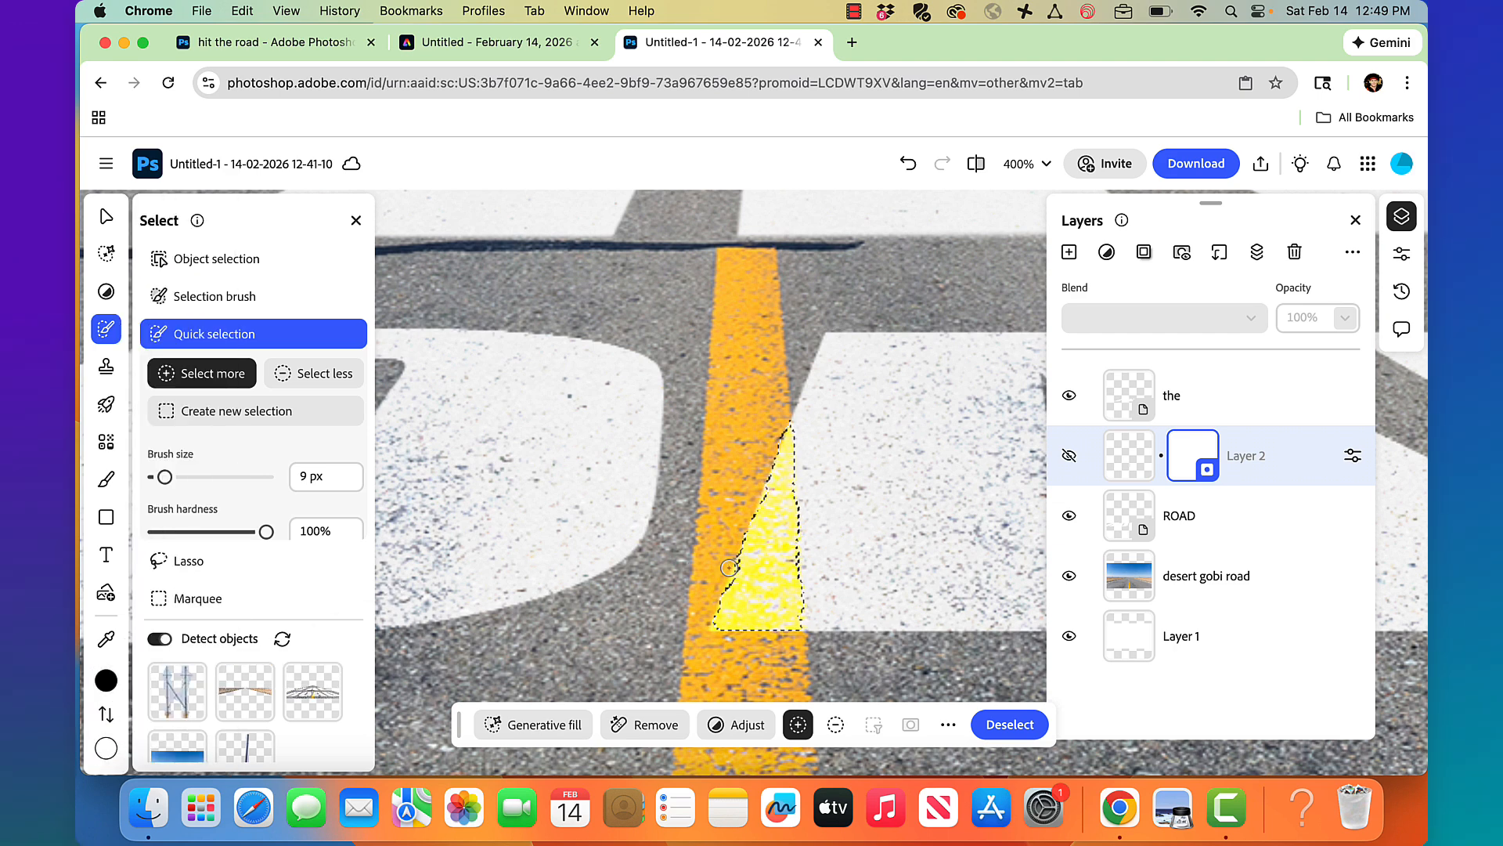
{"action": "key", "text": "alt"}
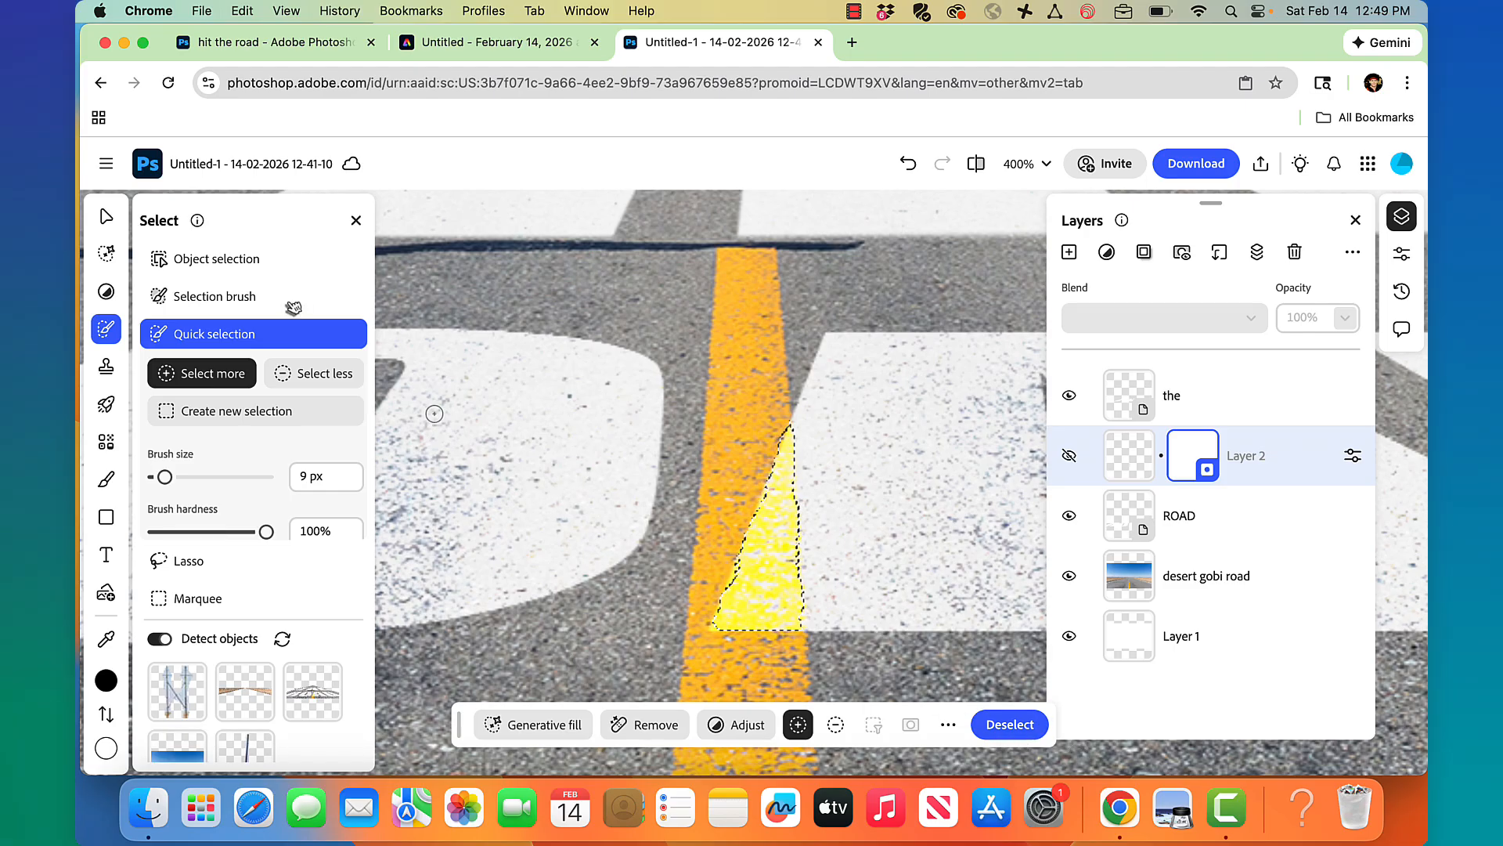
{"action": "left_click", "coordinate": [105, 165]}
{"action": "mouse_move", "coordinate": [173, 479]}
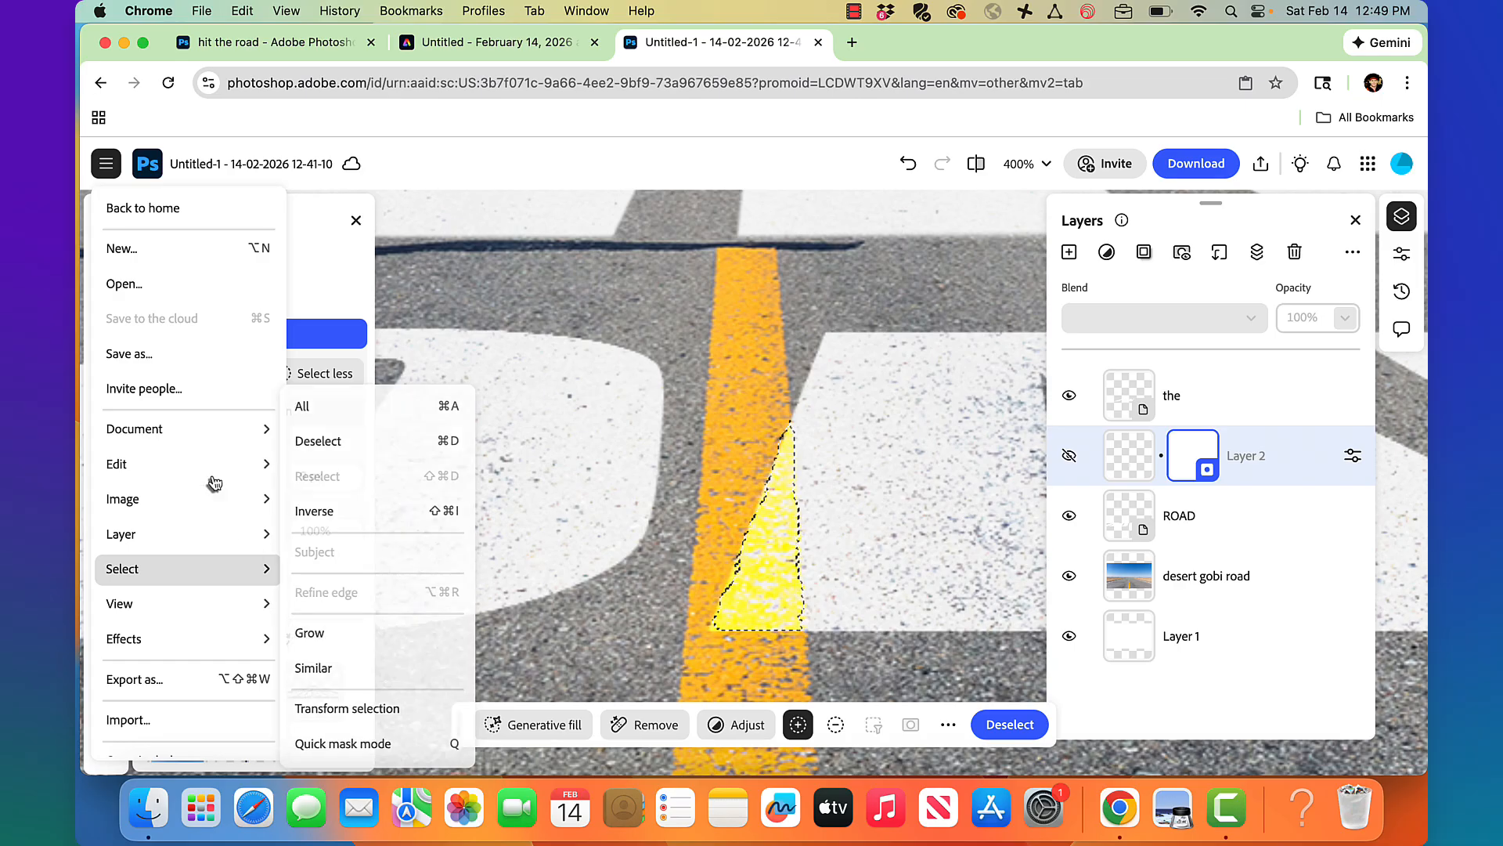
{"action": "mouse_move", "coordinate": [235, 499]}
{"action": "mouse_move", "coordinate": [261, 465]}
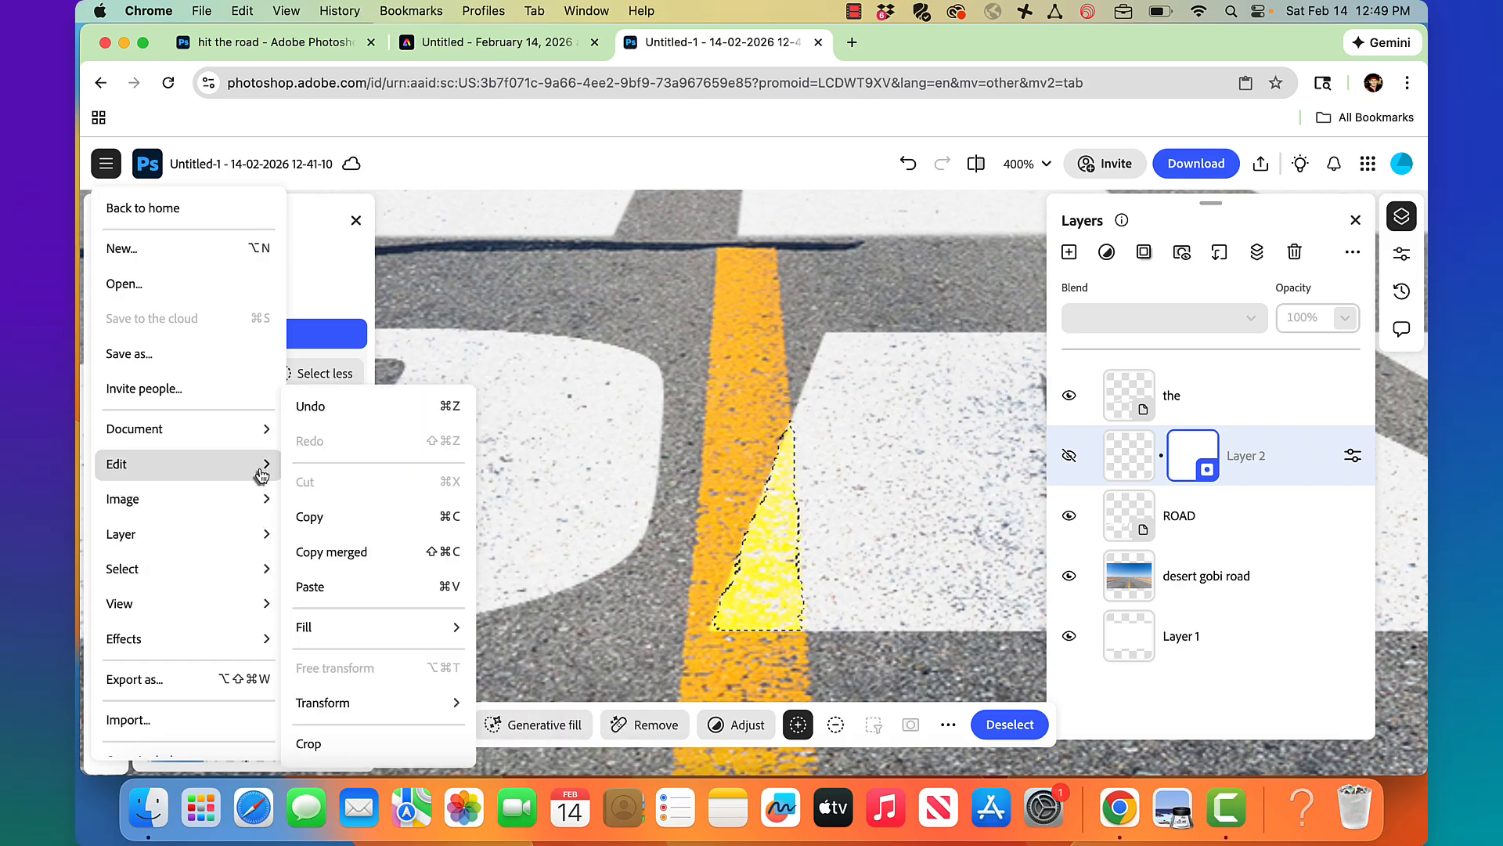
{"action": "mouse_move", "coordinate": [342, 627]}
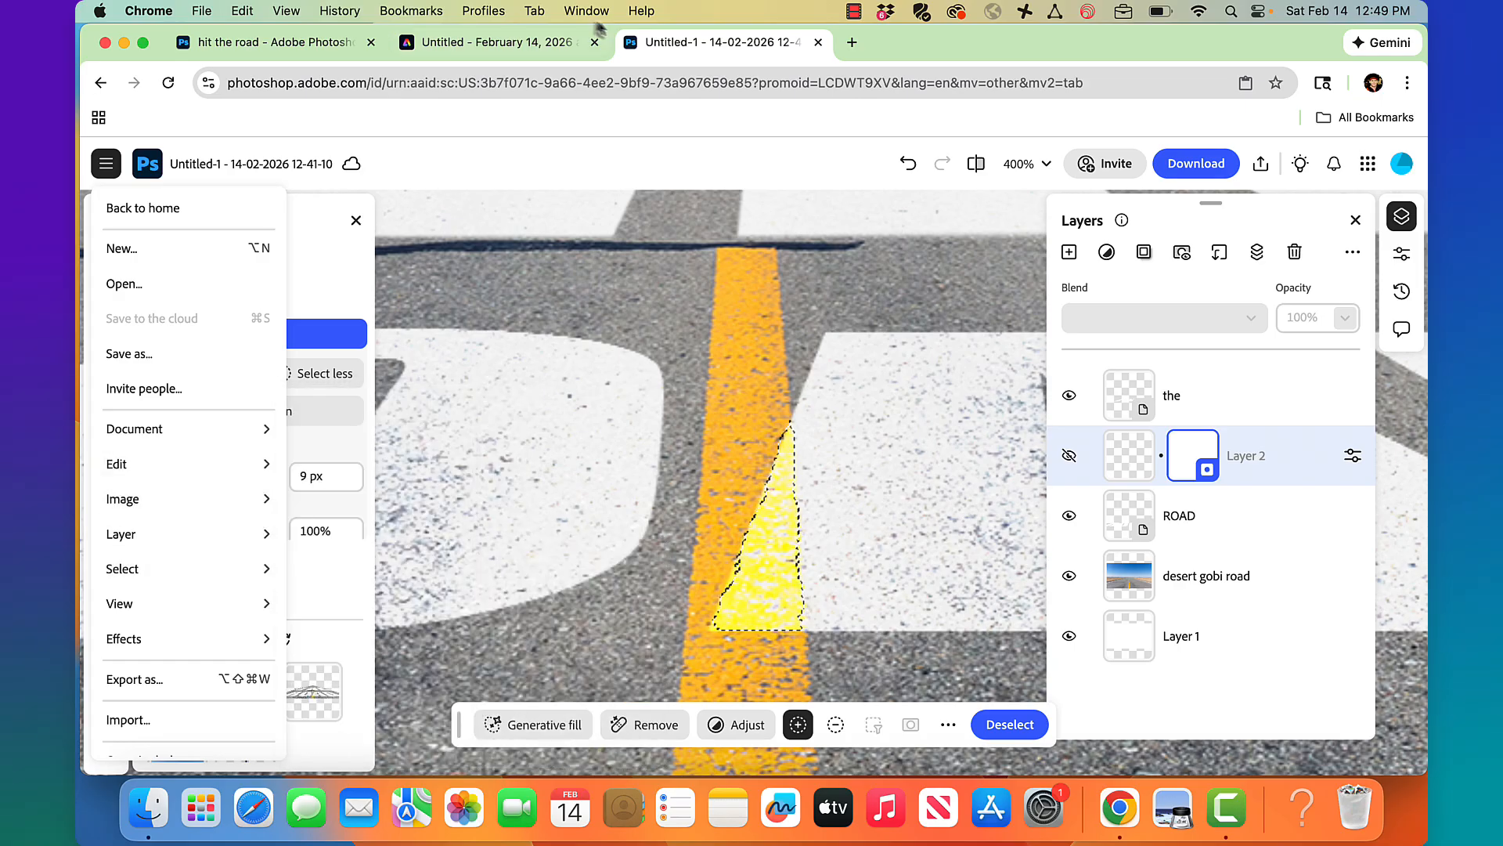
{"action": "left_click", "coordinate": [658, 162]}
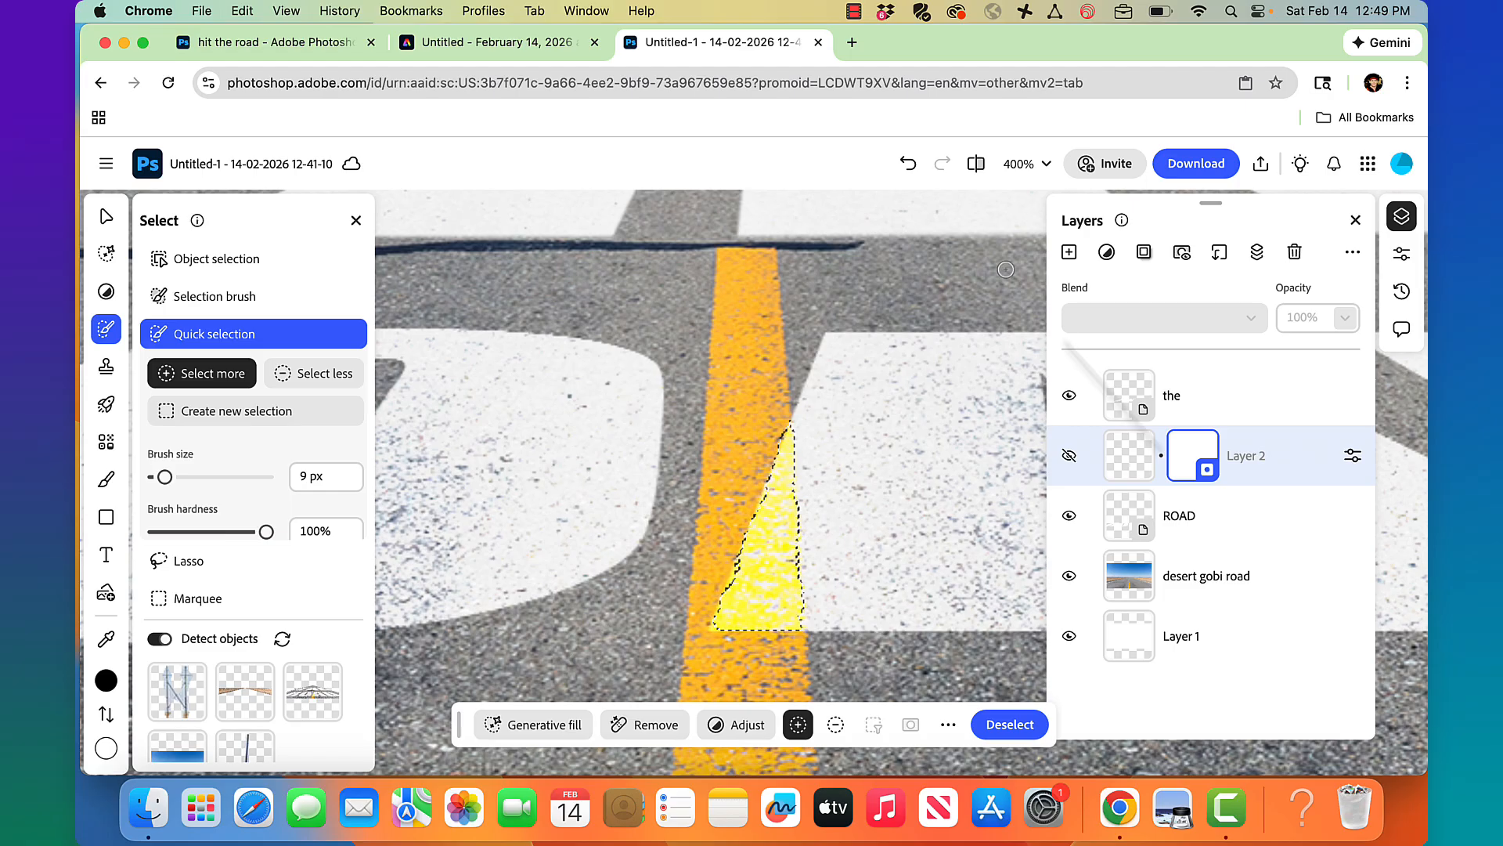
Show Layer 2 and replace its mask with a new one made from the yellow triangle selection.
{"action": "left_click", "coordinate": [1069, 457]}
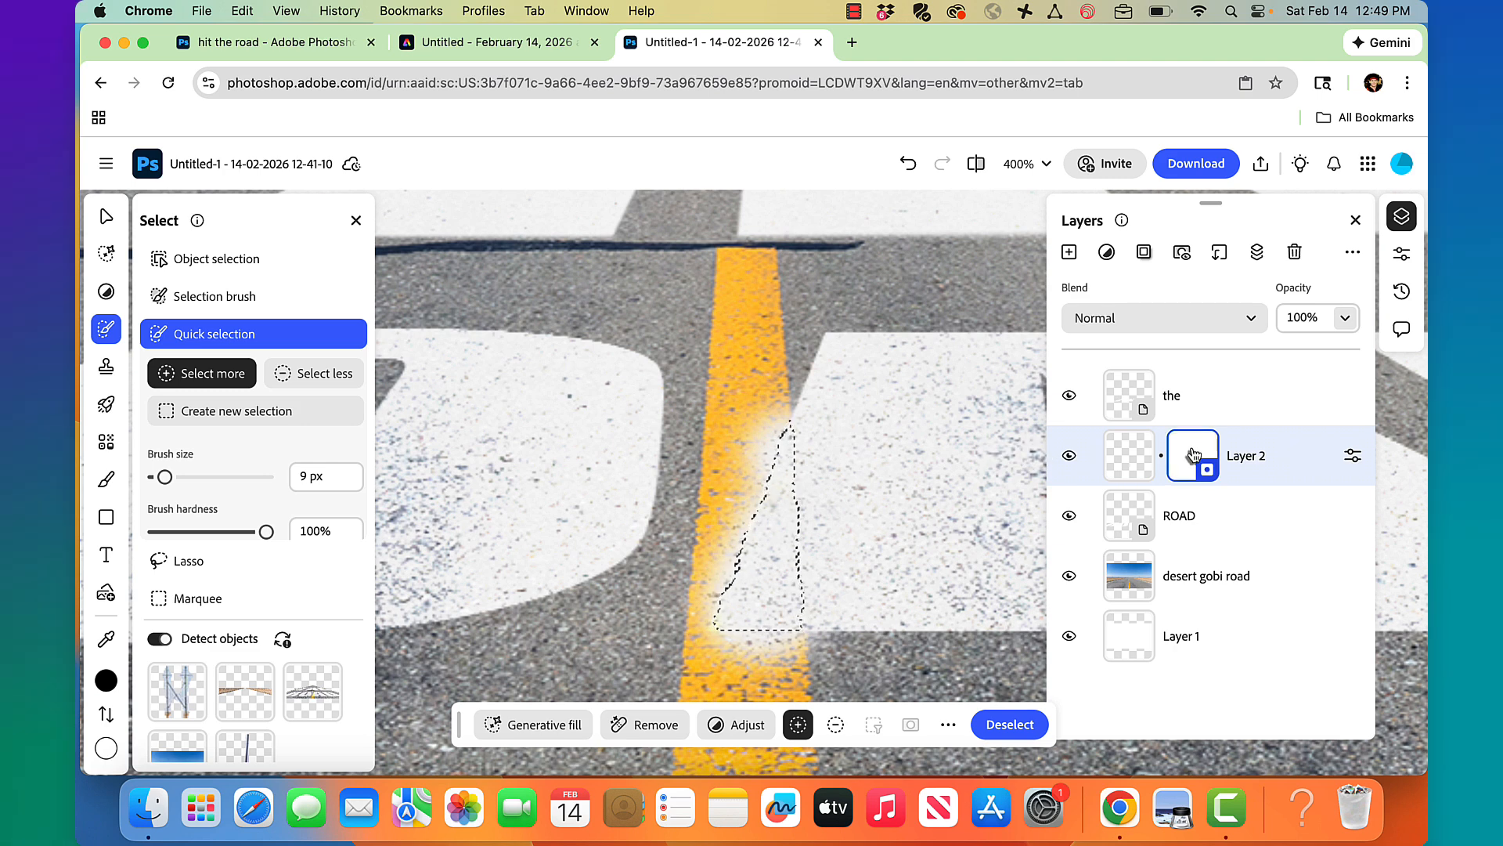
{"action": "left_click_drag", "start_coordinate": [1201, 474], "coordinate": [1295, 249]}
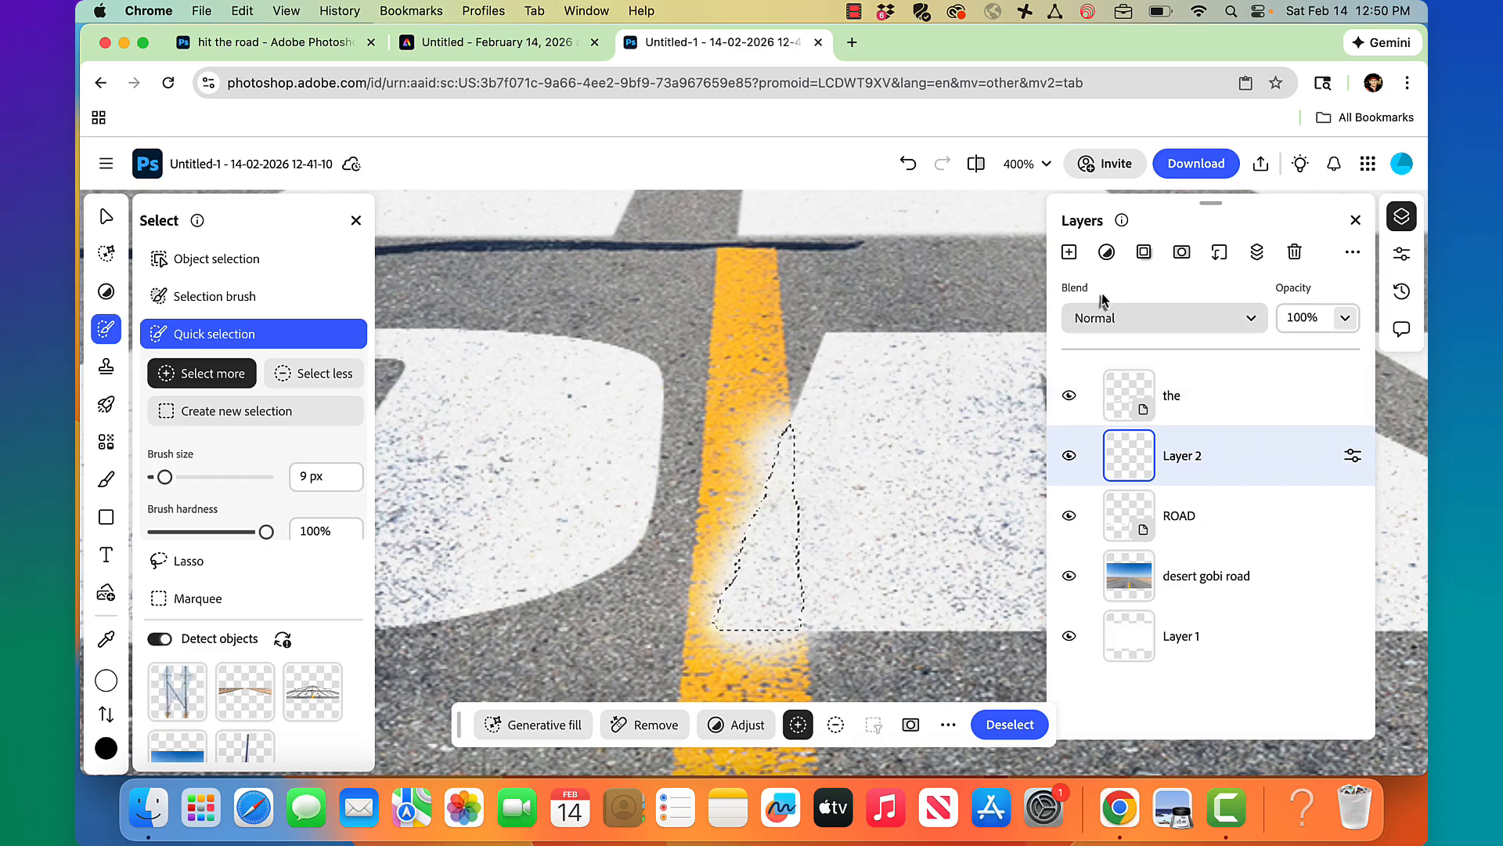
{"action": "left_click", "coordinate": [1181, 253]}
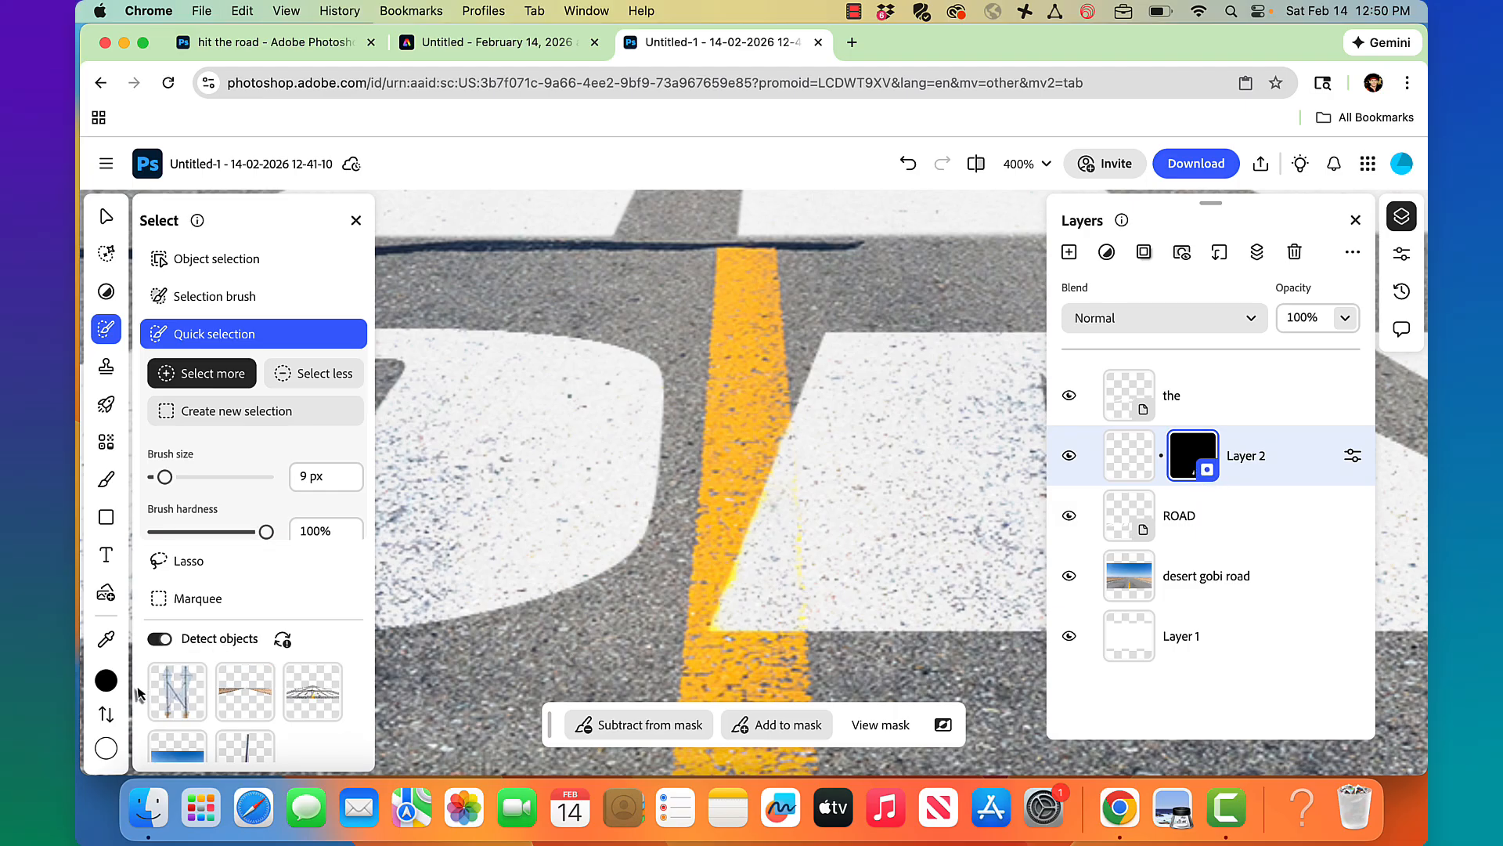
Paint white on Layer 2's mask with a small brush, from 15 px down to 6 px, to cover the yellow fringe around the triangle.
{"action": "mouse_move", "coordinate": [107, 713]}
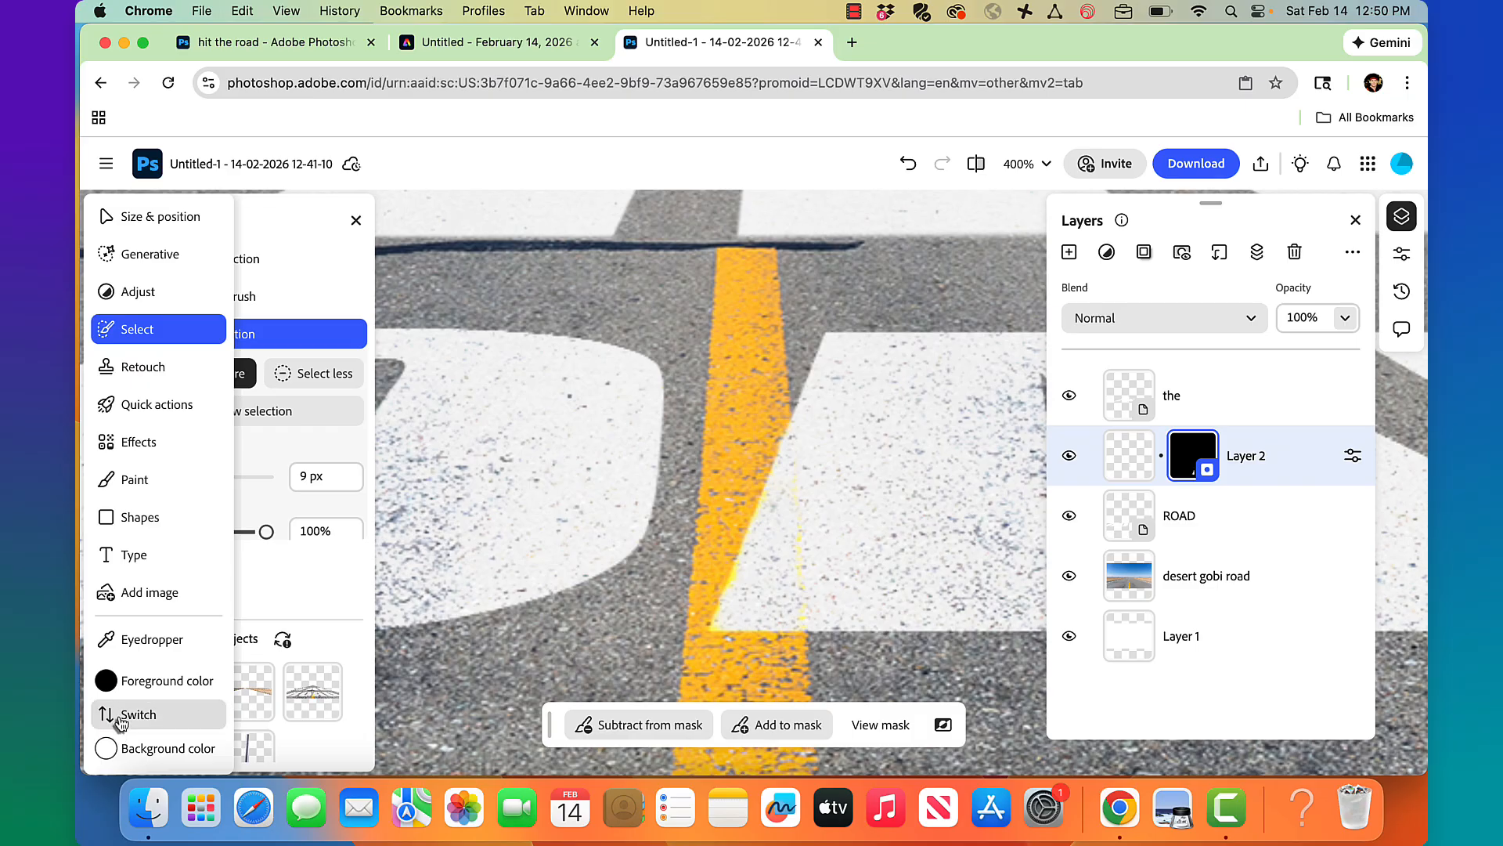
{"action": "left_click", "coordinate": [122, 721]}
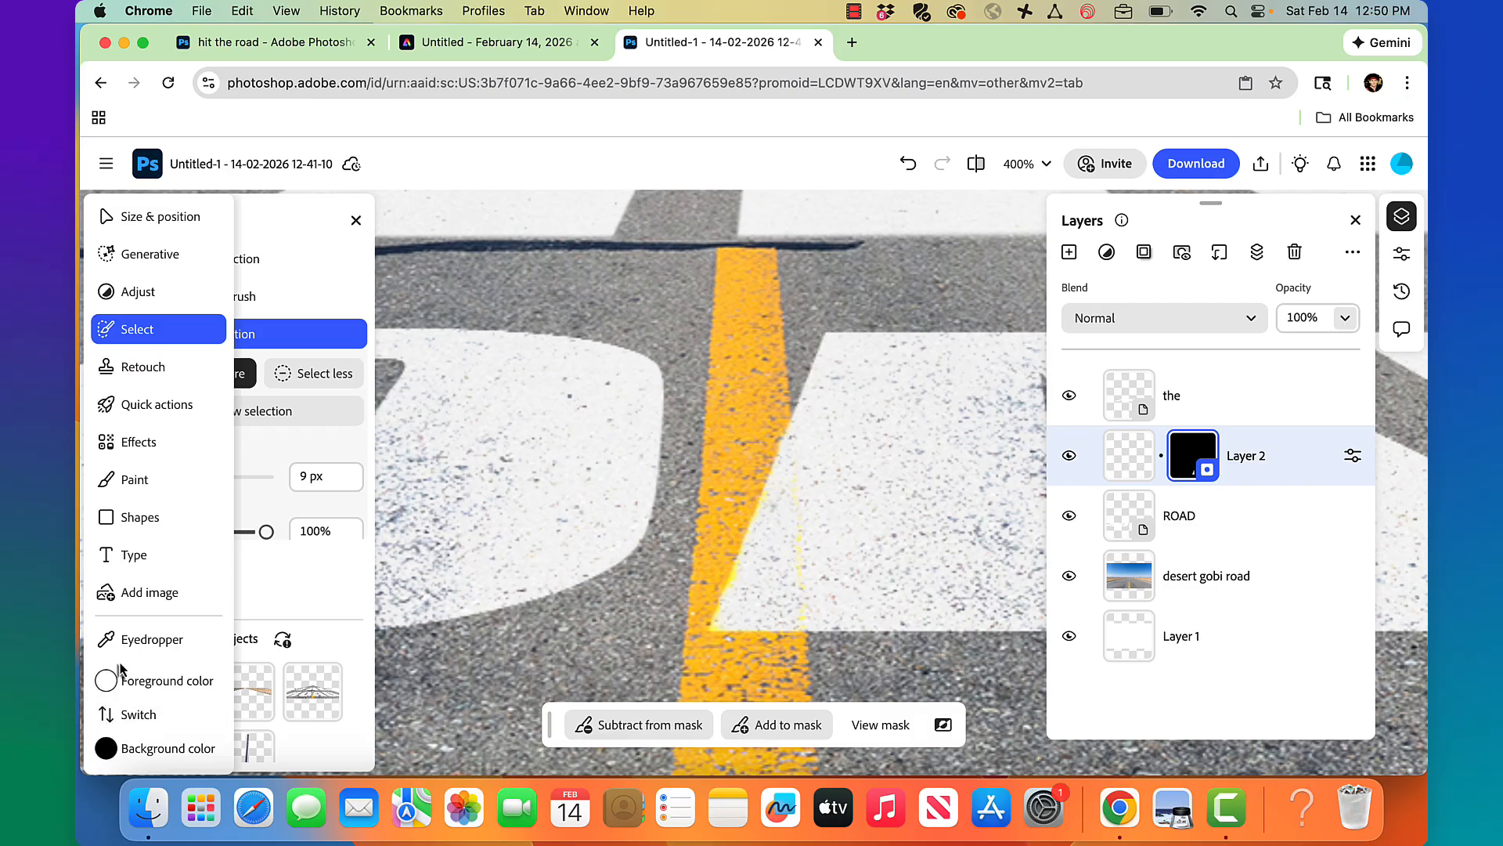
{"action": "left_click", "coordinate": [135, 480]}
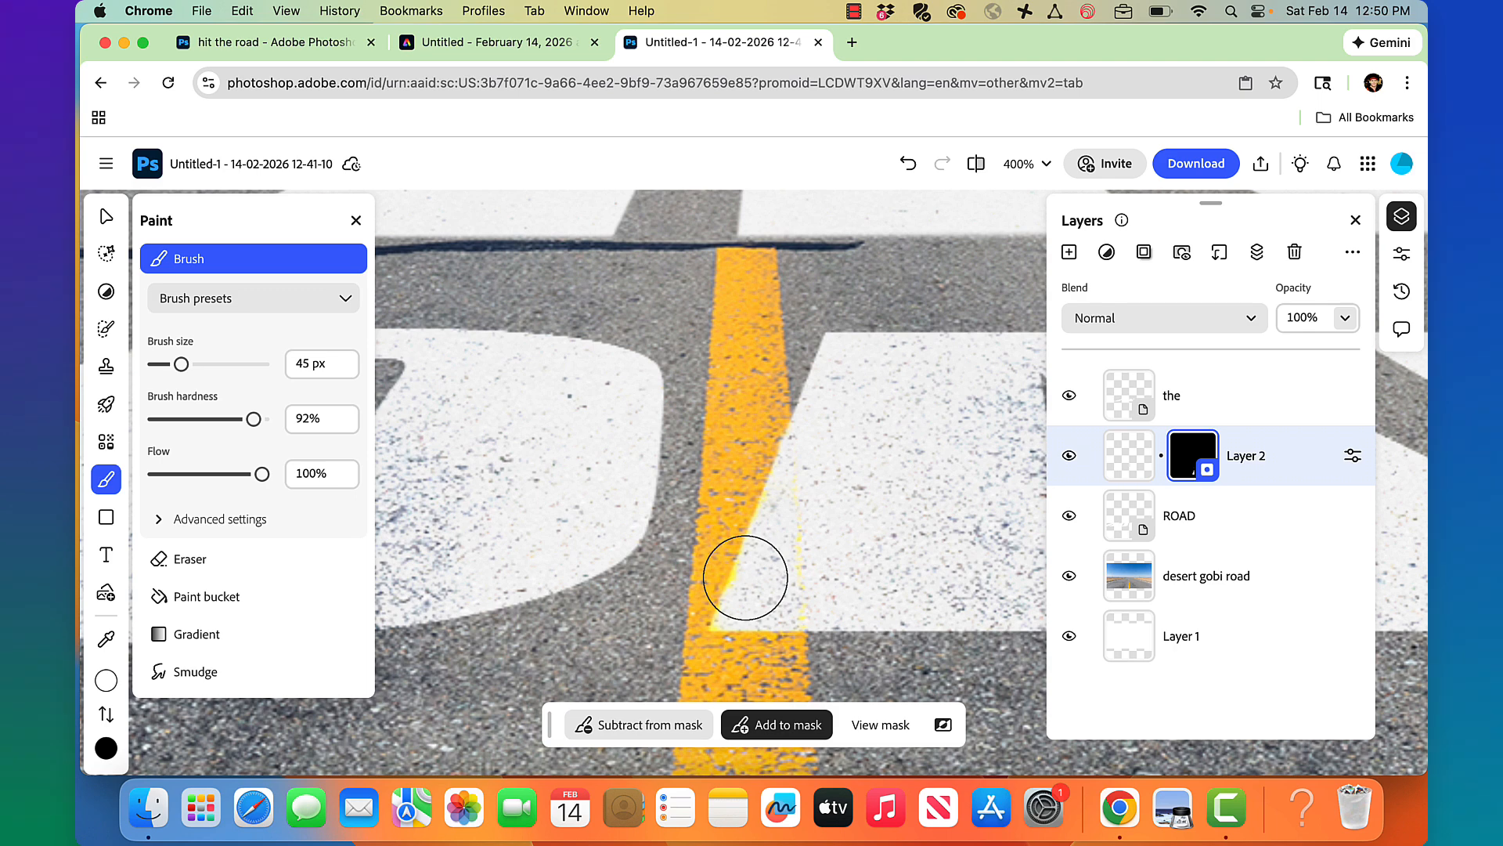
{"action": "key", "text": "bracketleft"}
{"action": "key", "text": "bracketleft"}
{"action": "key", "text": "bracketleft"}
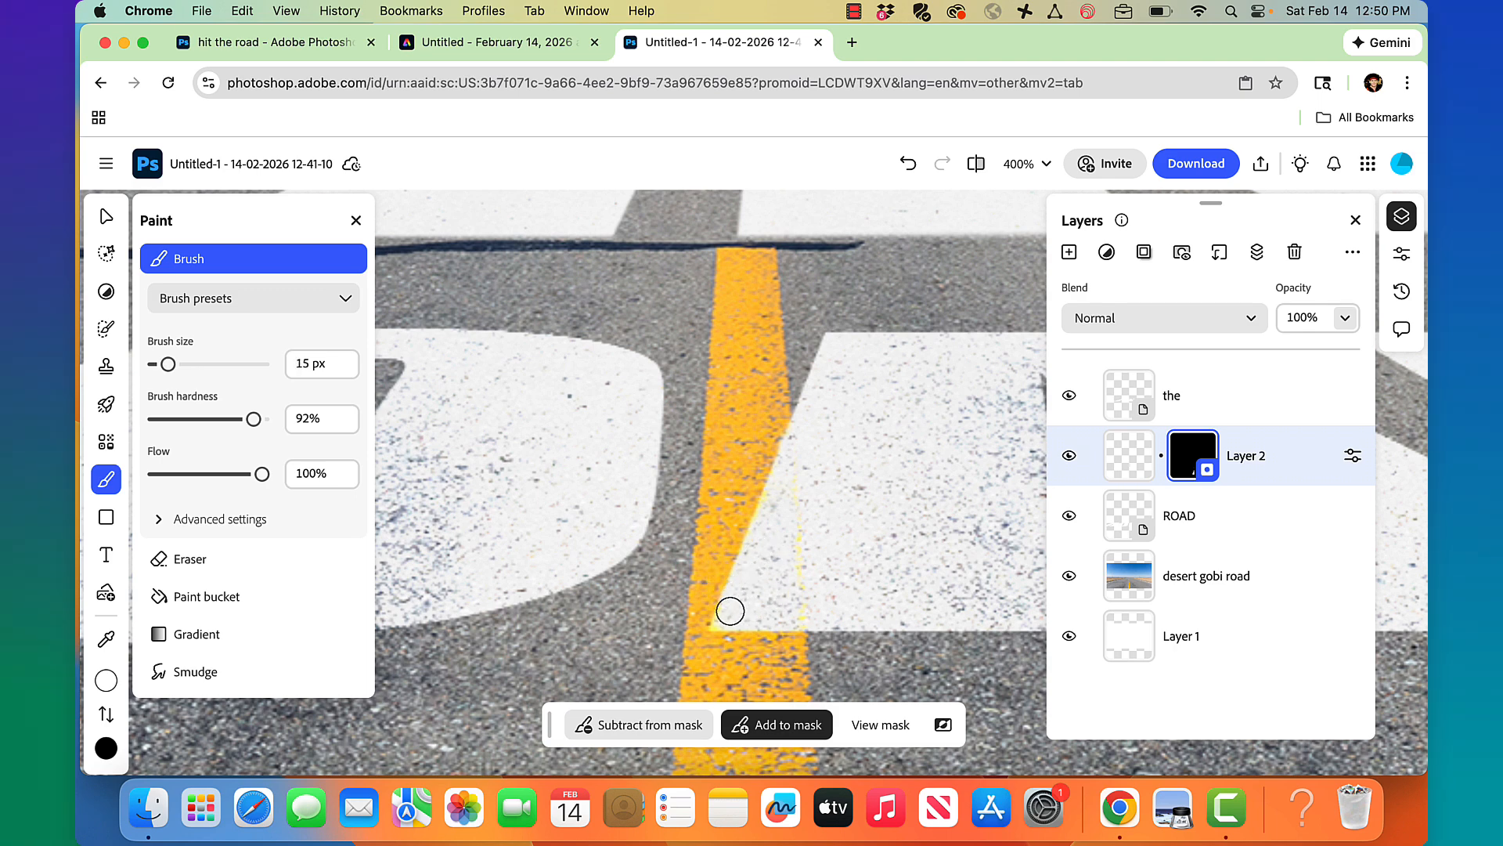
{"action": "mouse_move", "coordinate": [728, 617]}
{"action": "left_mouse_down"}
{"action": "mouse_move", "coordinate": [820, 616]}
{"action": "mouse_move", "coordinate": [802, 596]}
{"action": "mouse_move", "coordinate": [795, 453]}
{"action": "mouse_move", "coordinate": [727, 616]}
{"action": "left_mouse_up"}
{"action": "key", "text": "bracketleft"}
{"action": "key", "text": "bracketleft"}
{"action": "key", "text": "bracketleft"}
{"action": "key", "text": "bracketleft"}
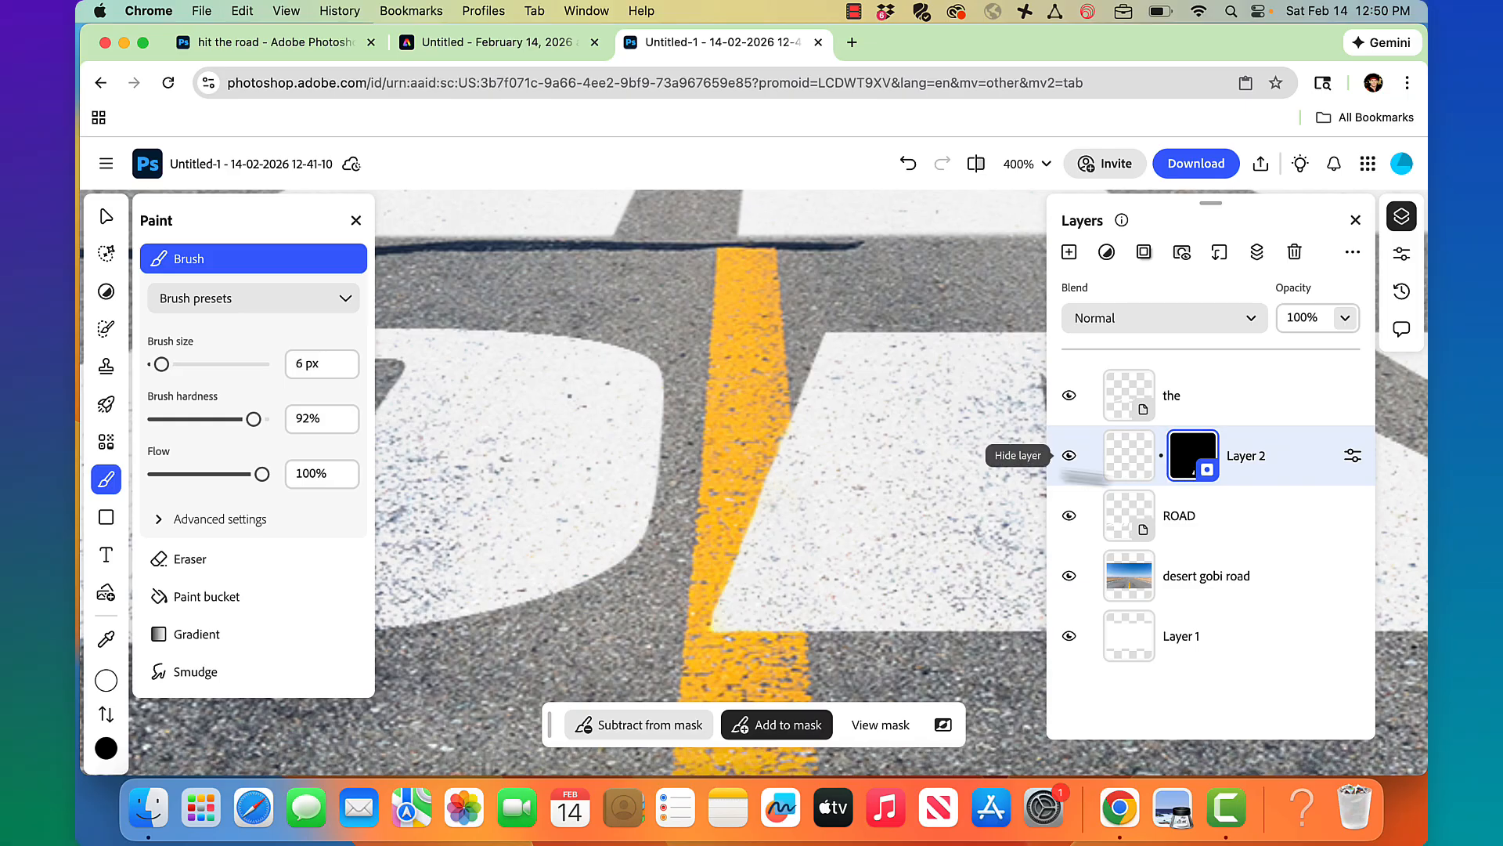
Isolate Layer 2 by hiding the "the", ROAD and desert gobi road layers, examine the cloned patch, and show the layers again.
{"action": "key", "text": "super+0"}
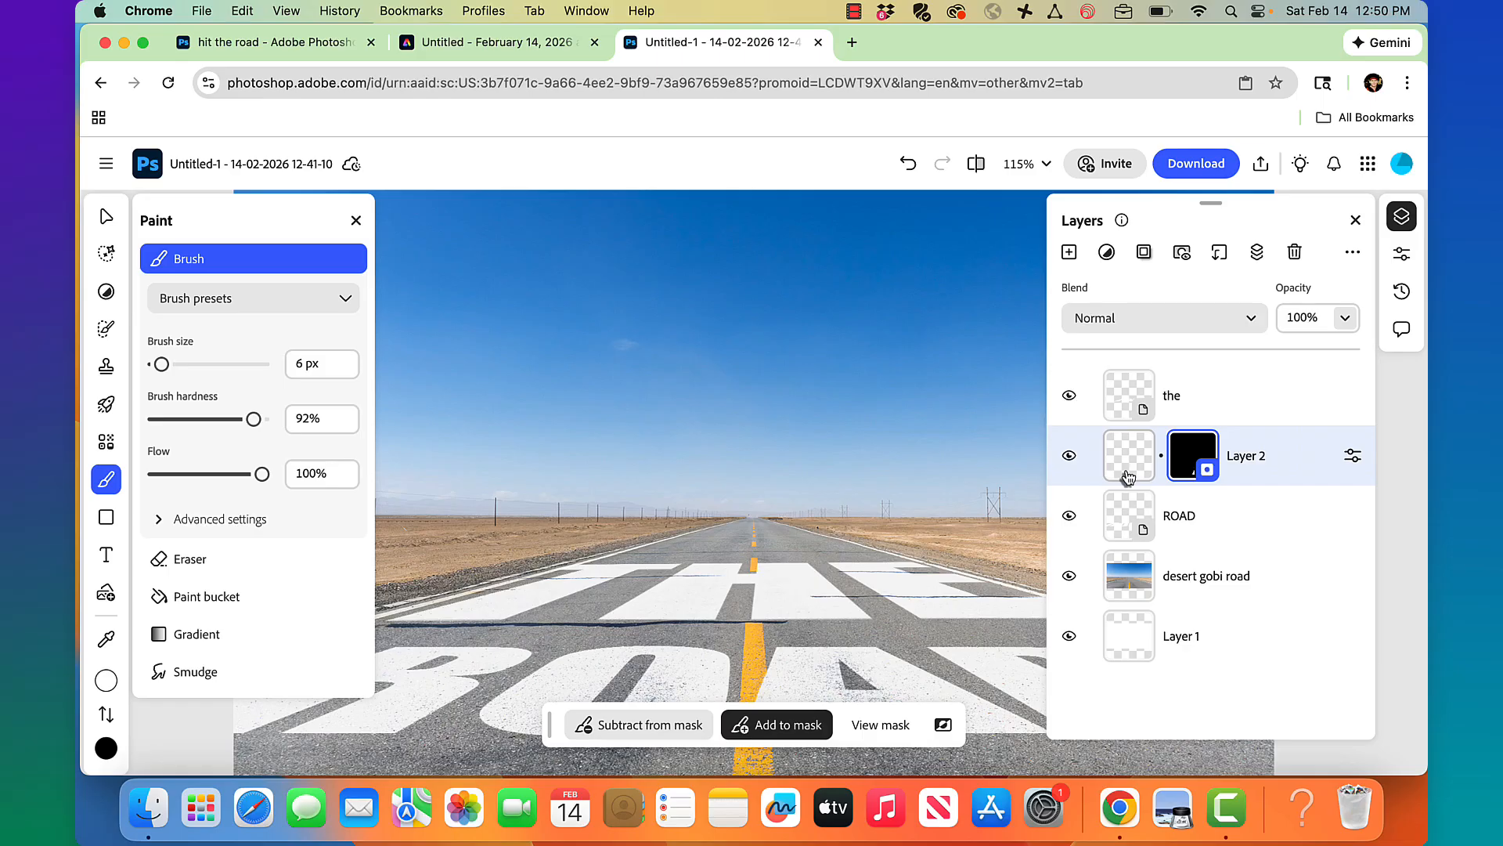
{"action": "scroll", "coordinate": [880, 481], "scroll_direction": "down", "scroll_amount": 5}
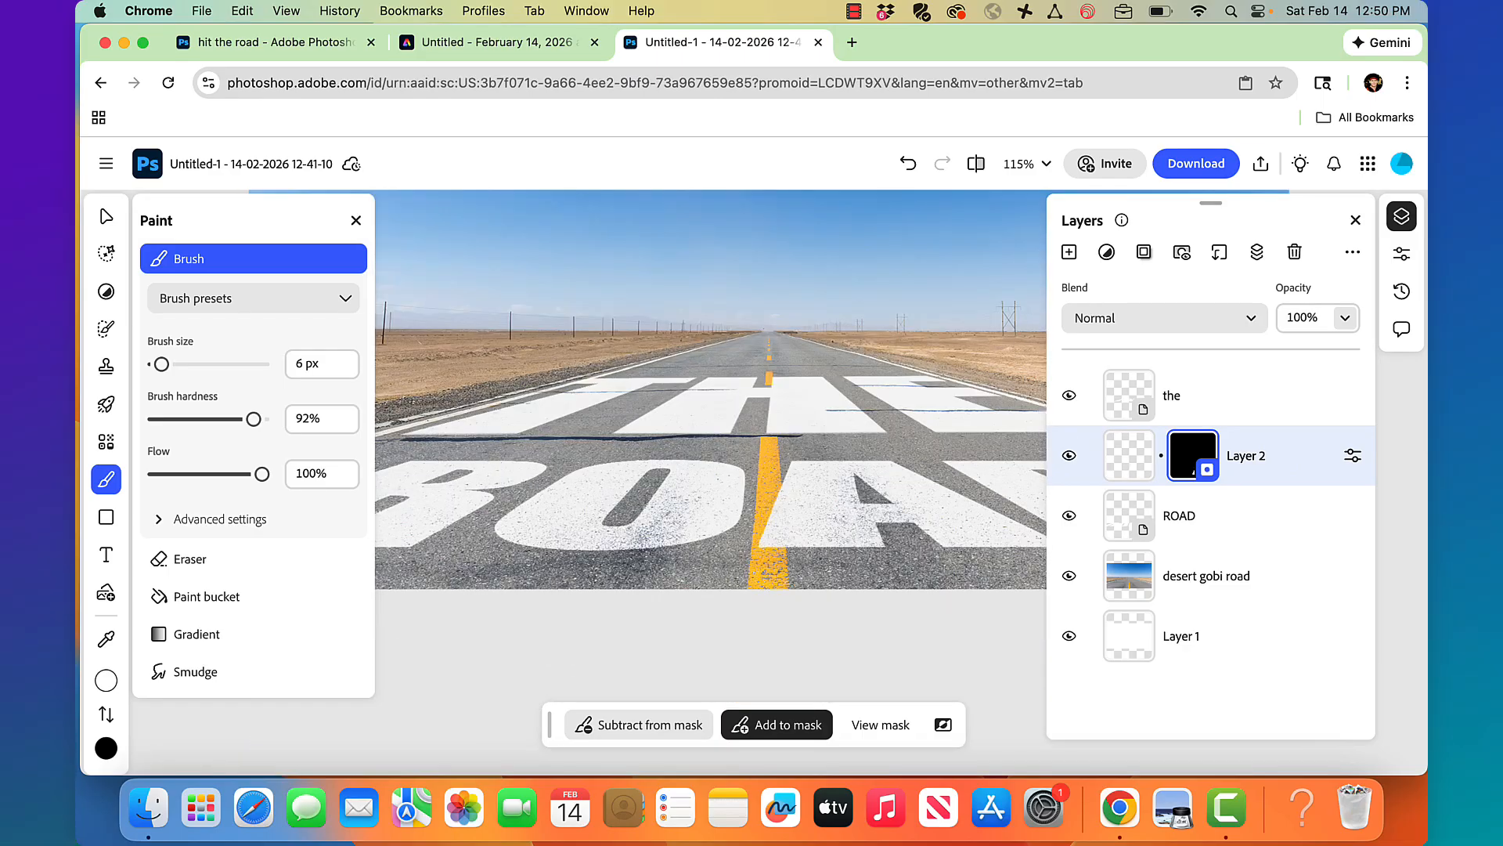
{"action": "left_click", "coordinate": [1069, 396]}
{"action": "left_click", "coordinate": [1069, 516]}
{"action": "left_click", "coordinate": [1070, 577]}
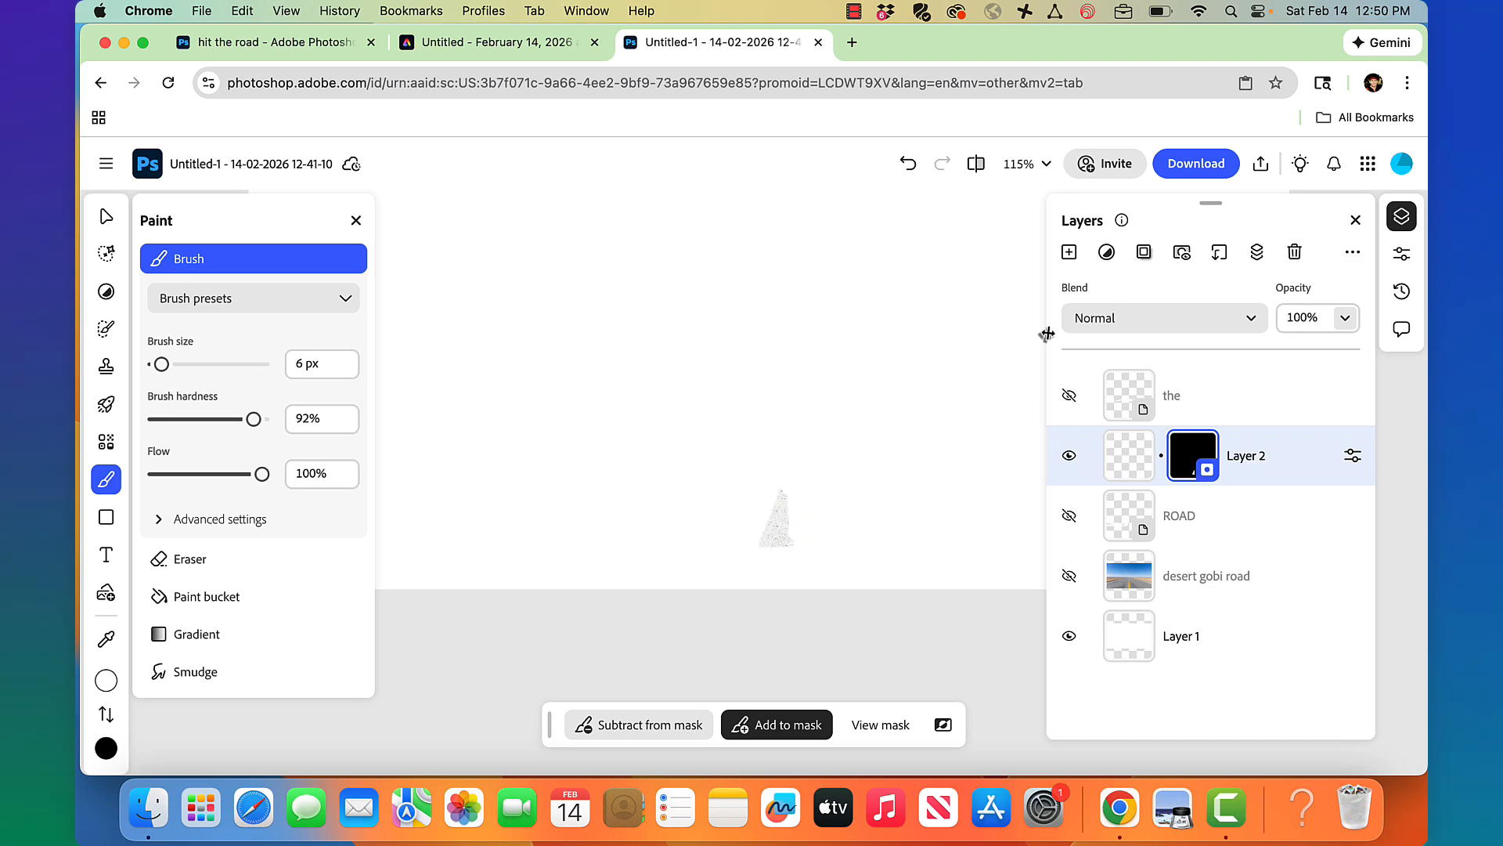
{"action": "left_click", "coordinate": [1070, 397]}
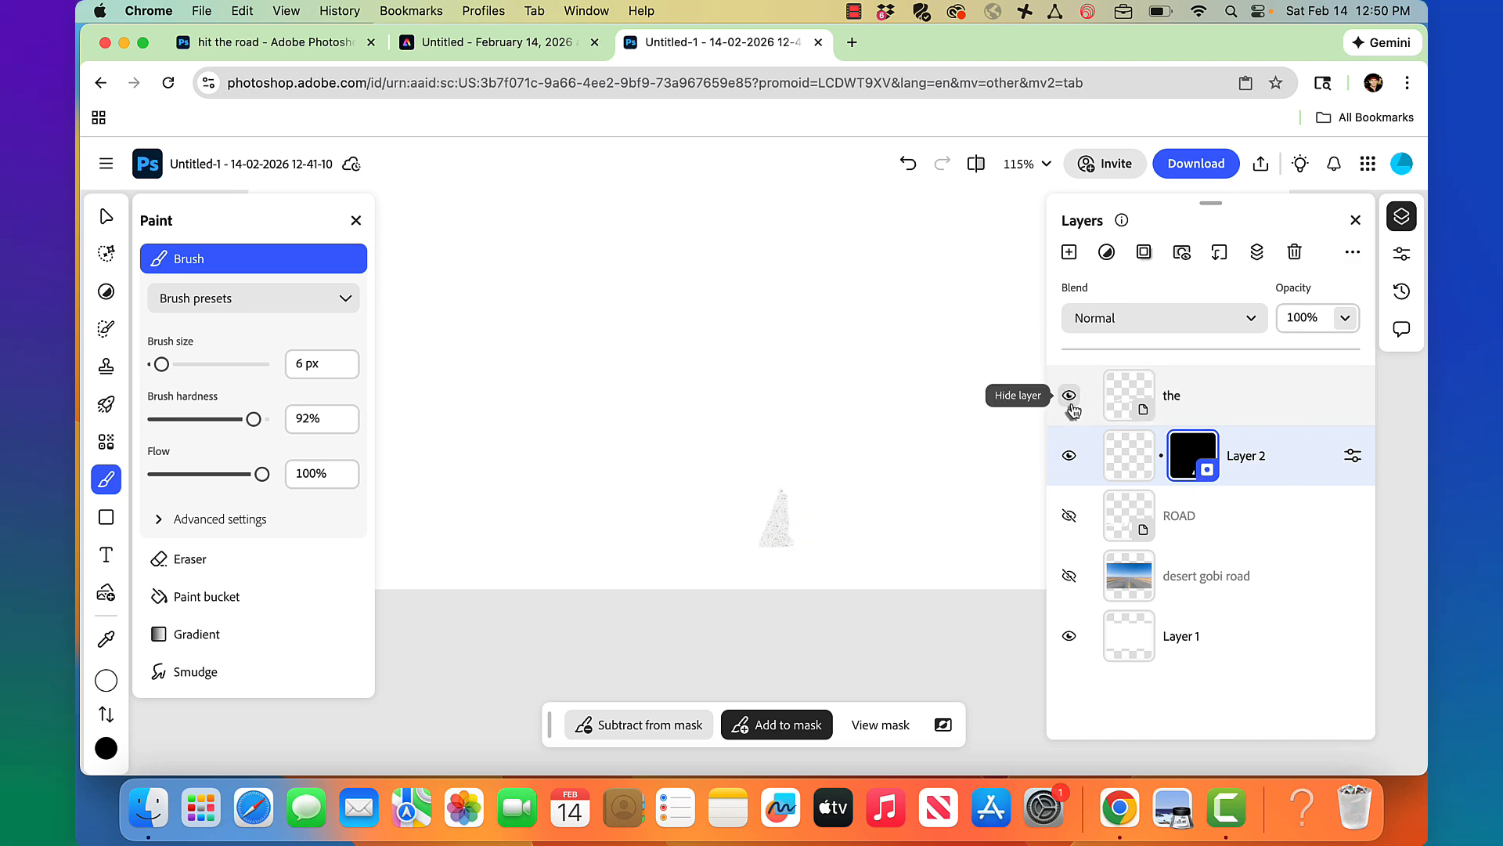
{"action": "left_click", "coordinate": [1069, 515]}
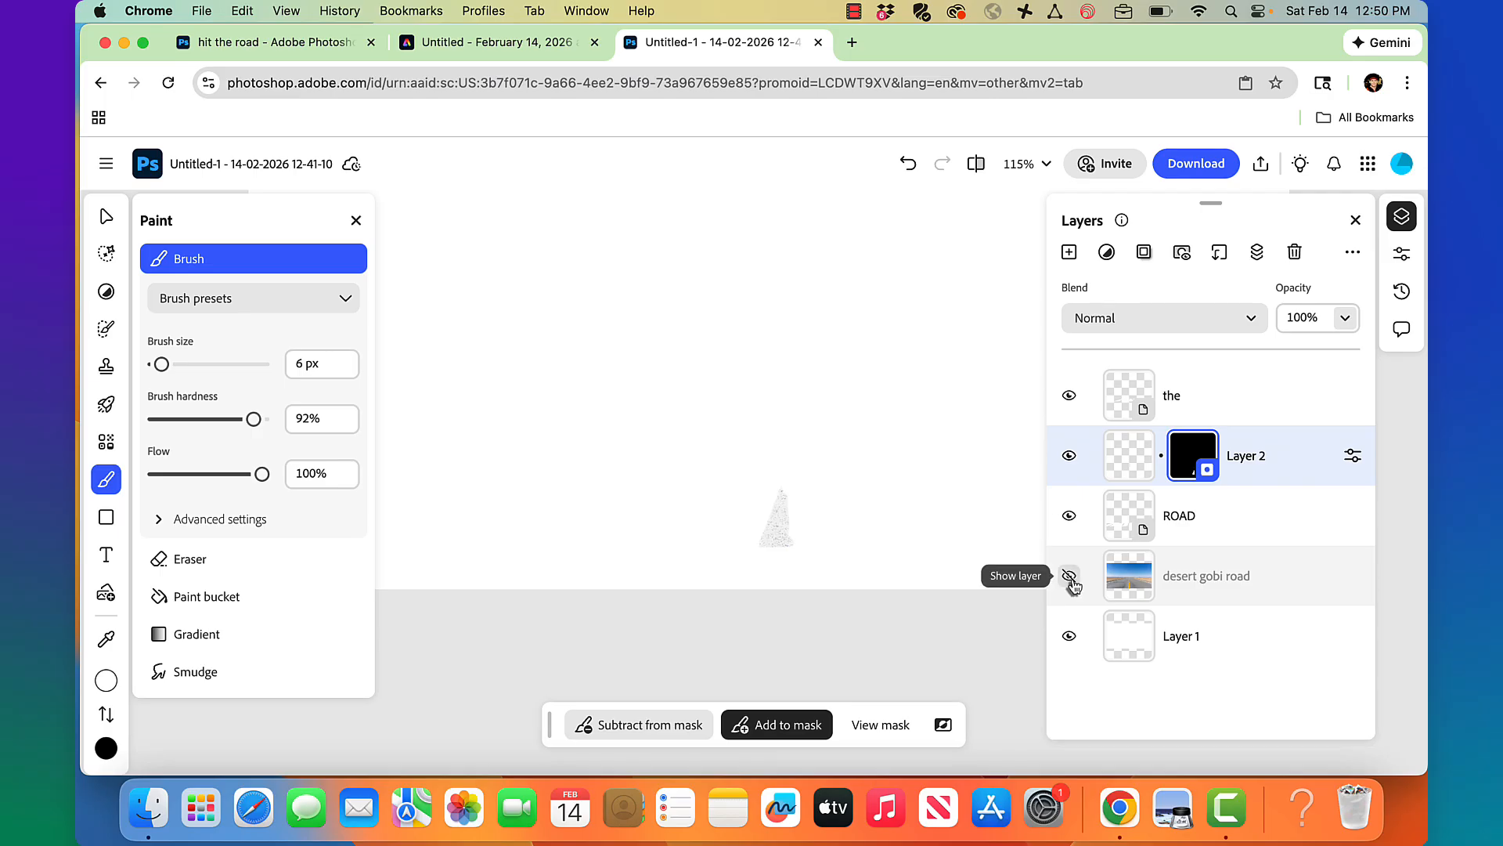
{"action": "left_click", "coordinate": [1069, 577]}
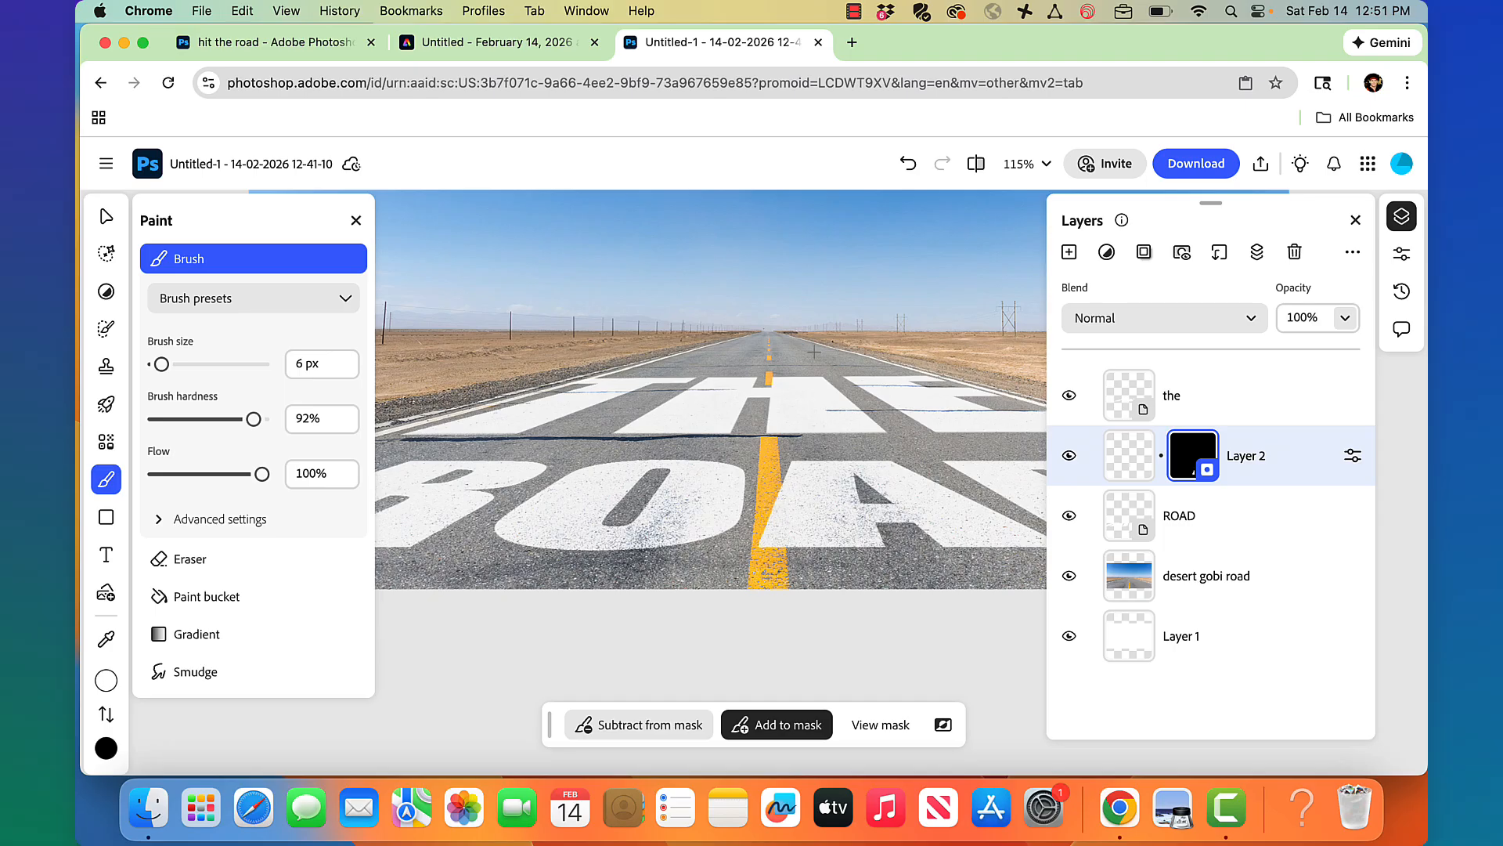
View the options for sending the document to other apps and switch to the Move tool.
{"action": "left_click", "coordinate": [1260, 164]}
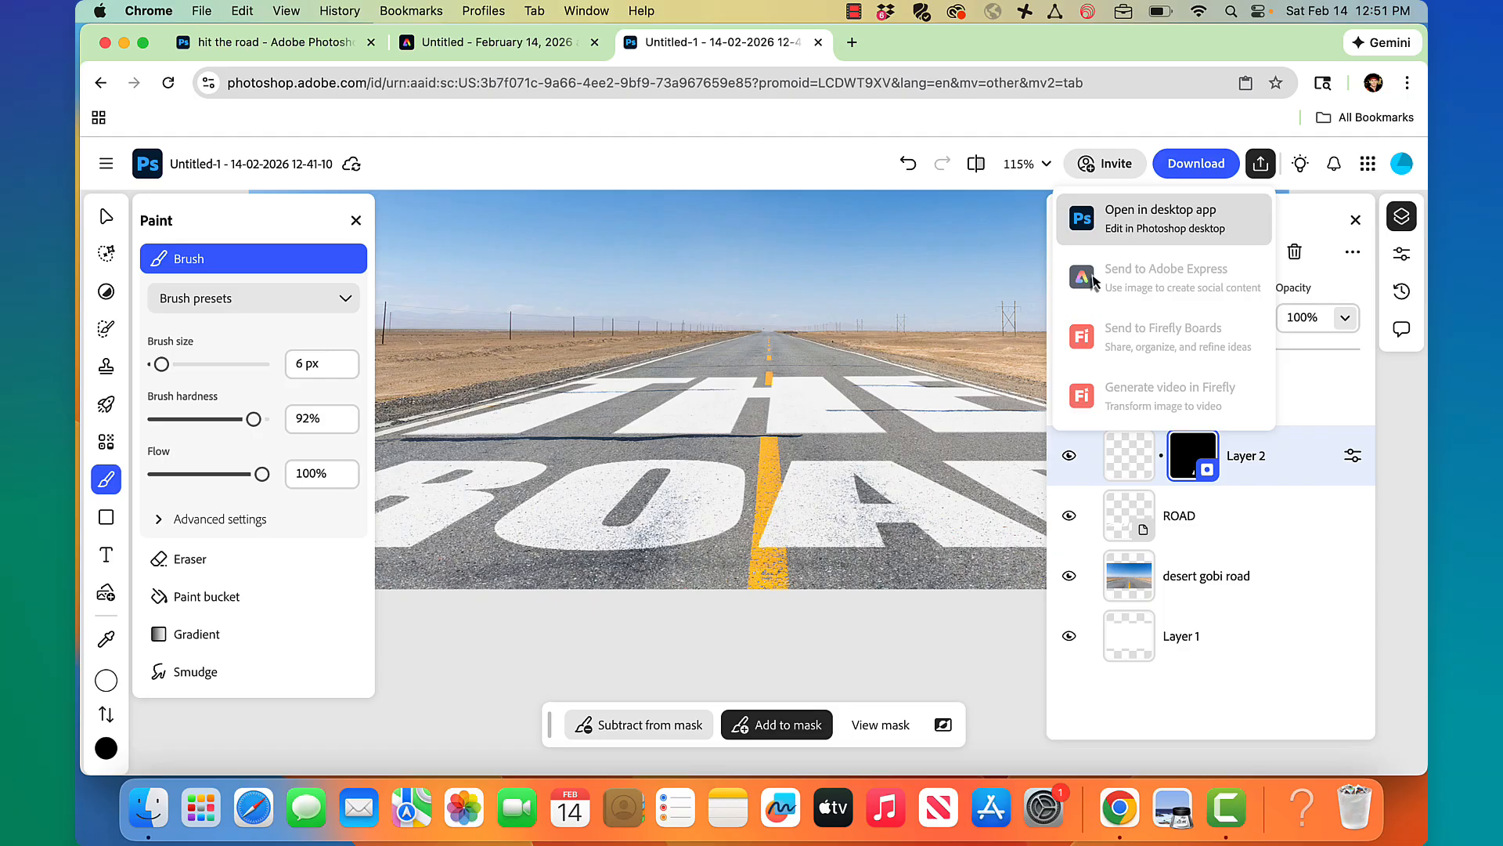
{"action": "left_click", "coordinate": [106, 216]}
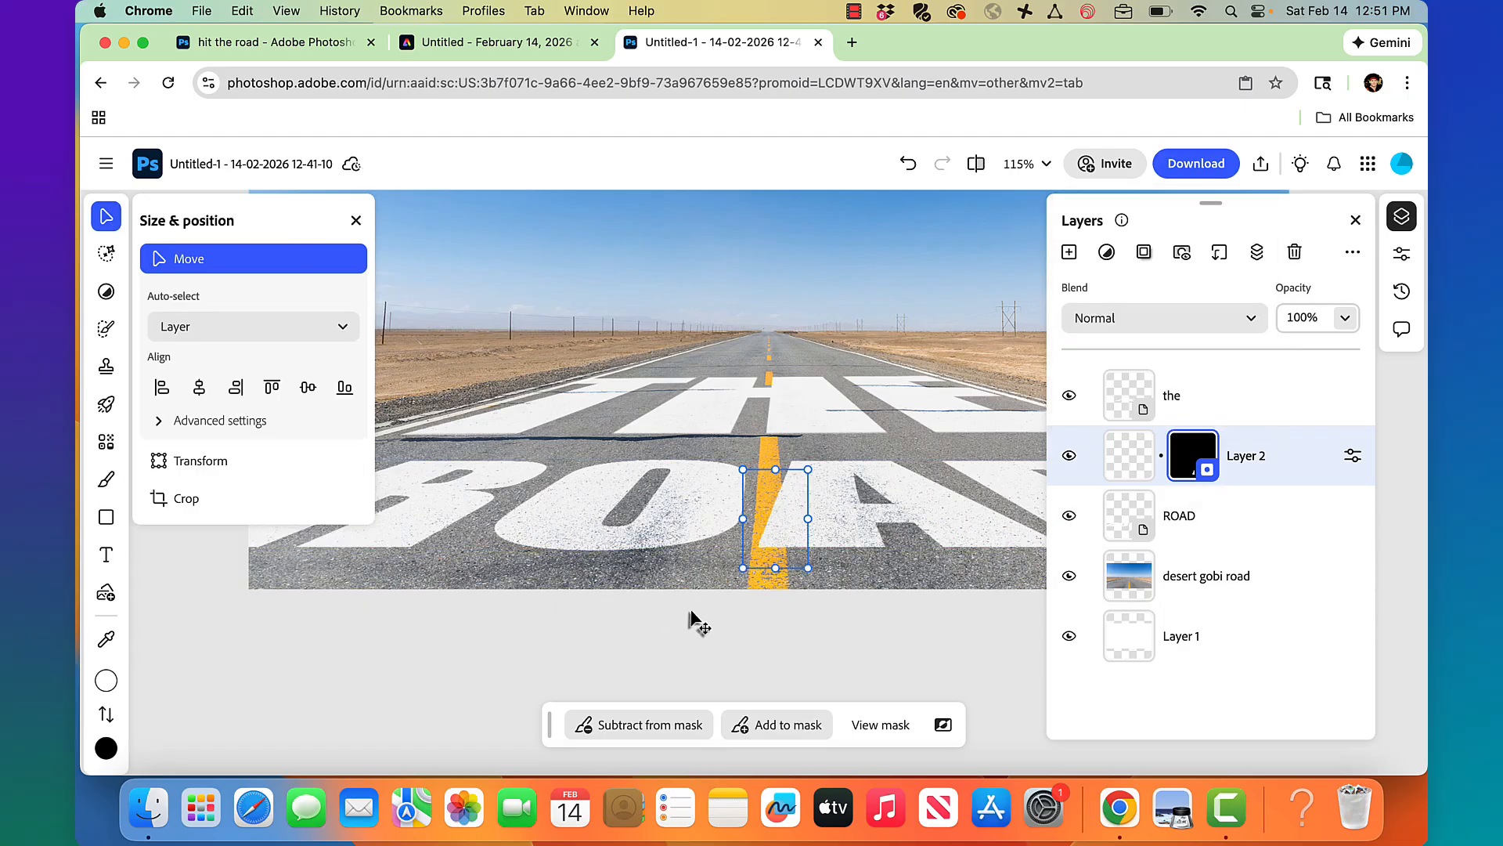
Send the document to Adobe Express as a linked asset and enlarge it to fill the 1920 x 1080 px page.
{"action": "left_click", "coordinate": [1262, 165]}
{"action": "left_click", "coordinate": [1189, 272]}
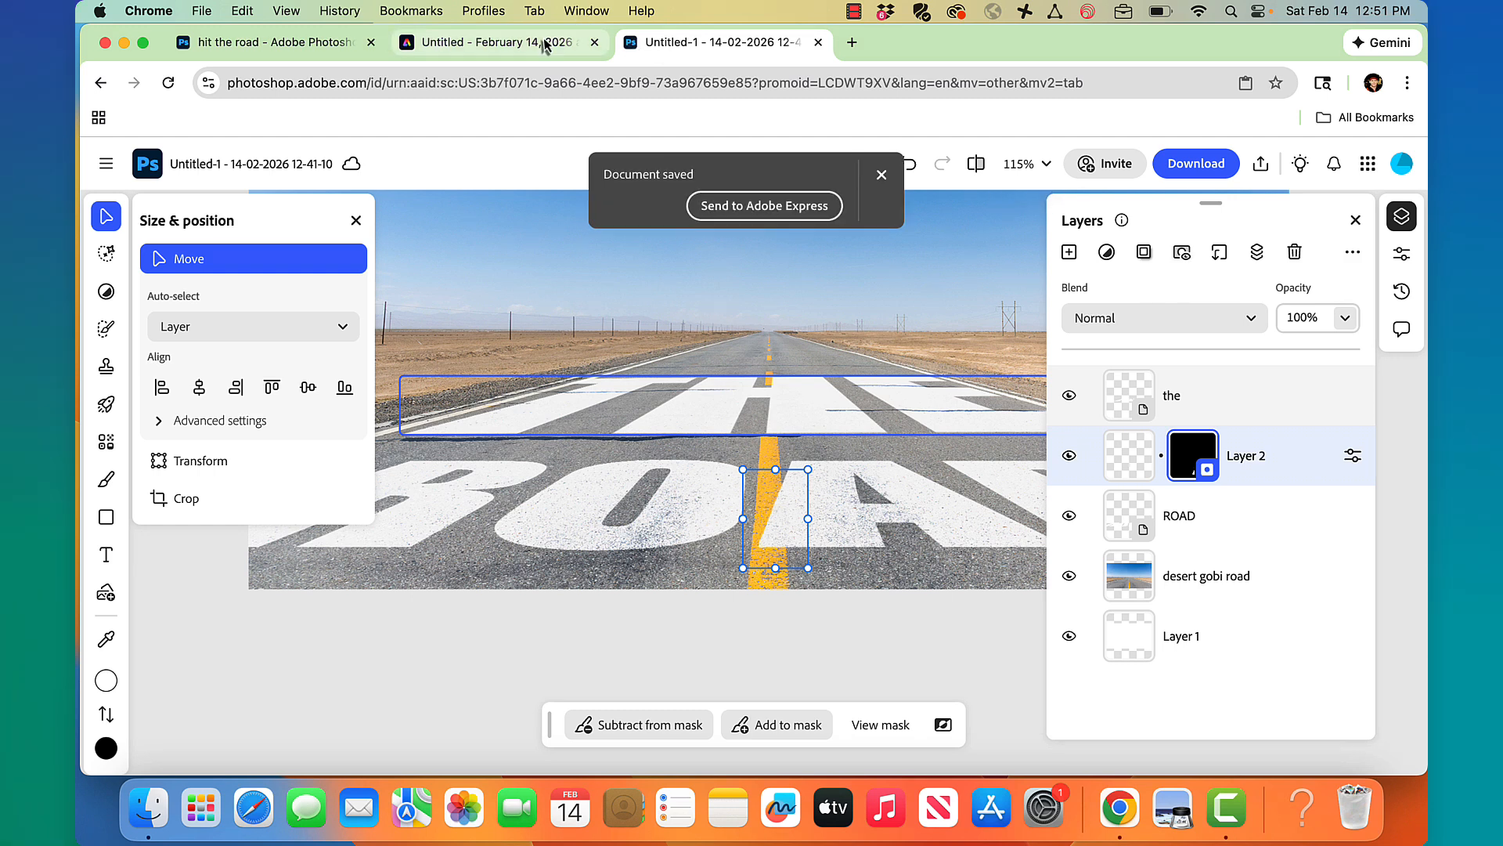
{"action": "left_click", "coordinate": [810, 213]}
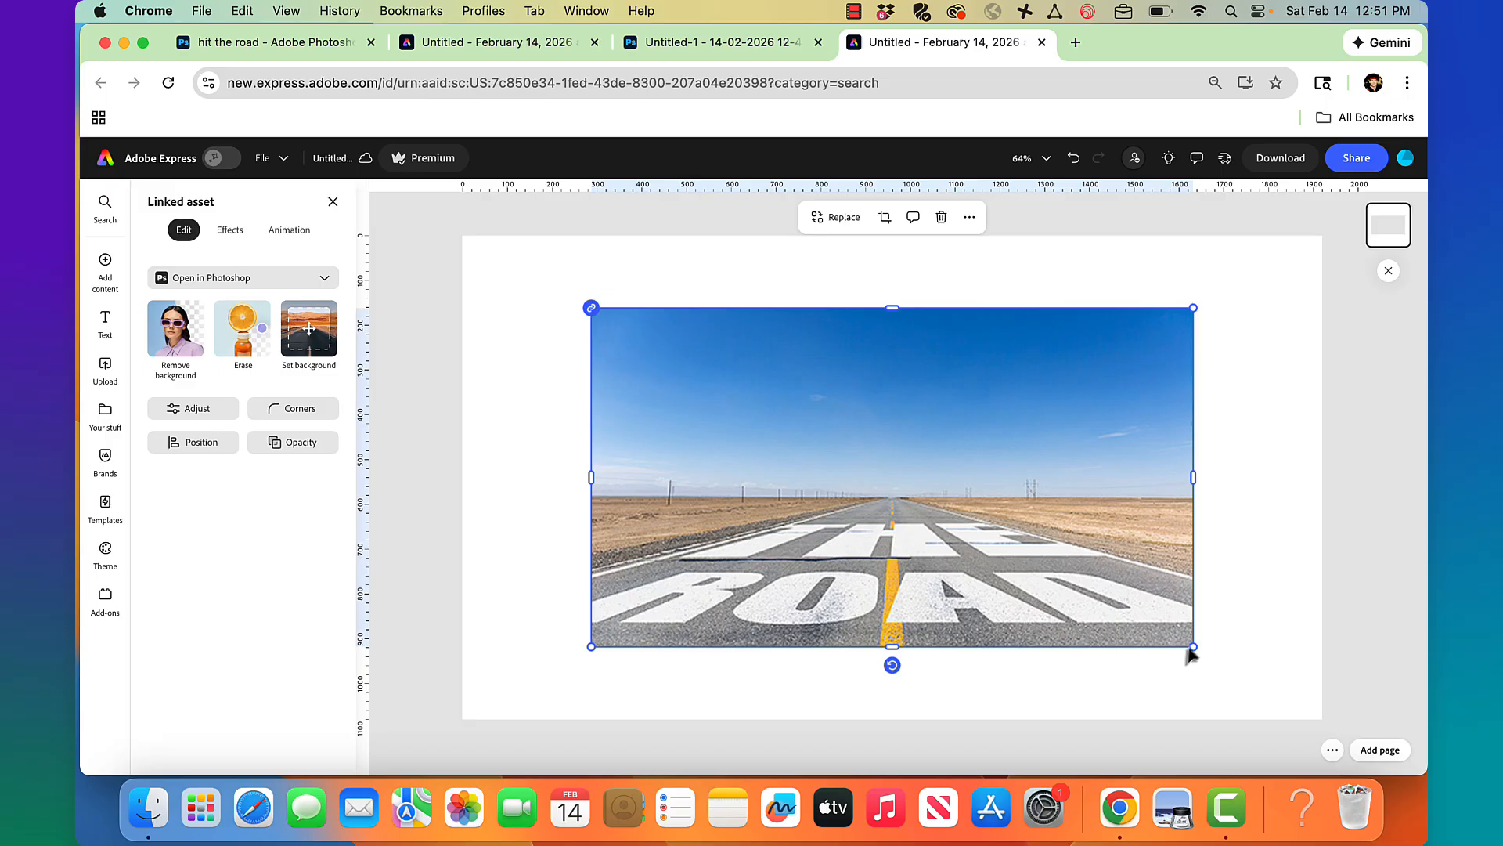
{"action": "left_click_drag", "start_coordinate": [1191, 647], "coordinate": [1292, 738]}
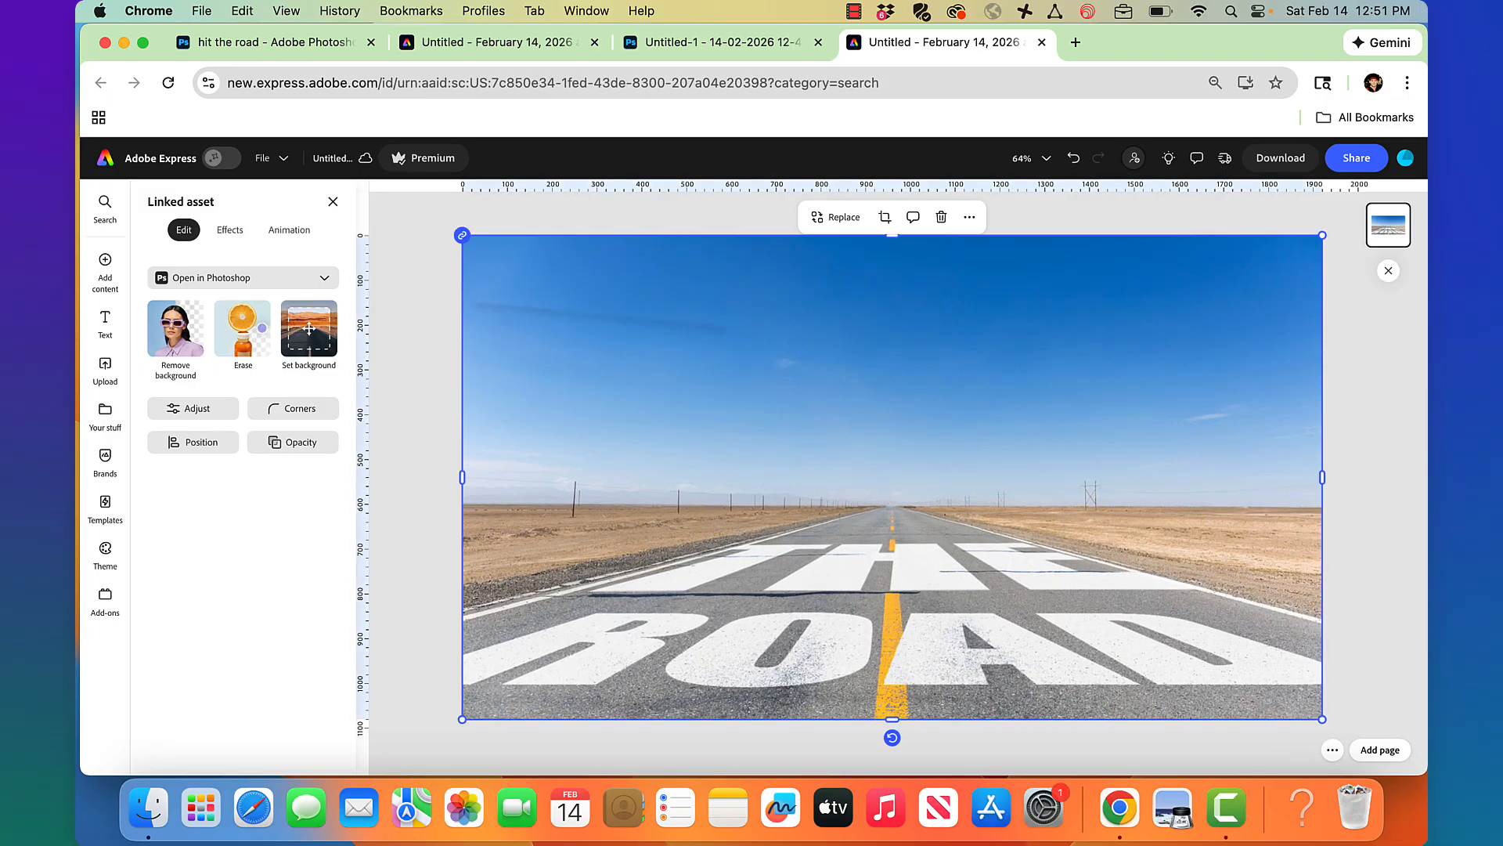
{"action": "left_click", "coordinate": [400, 291]}
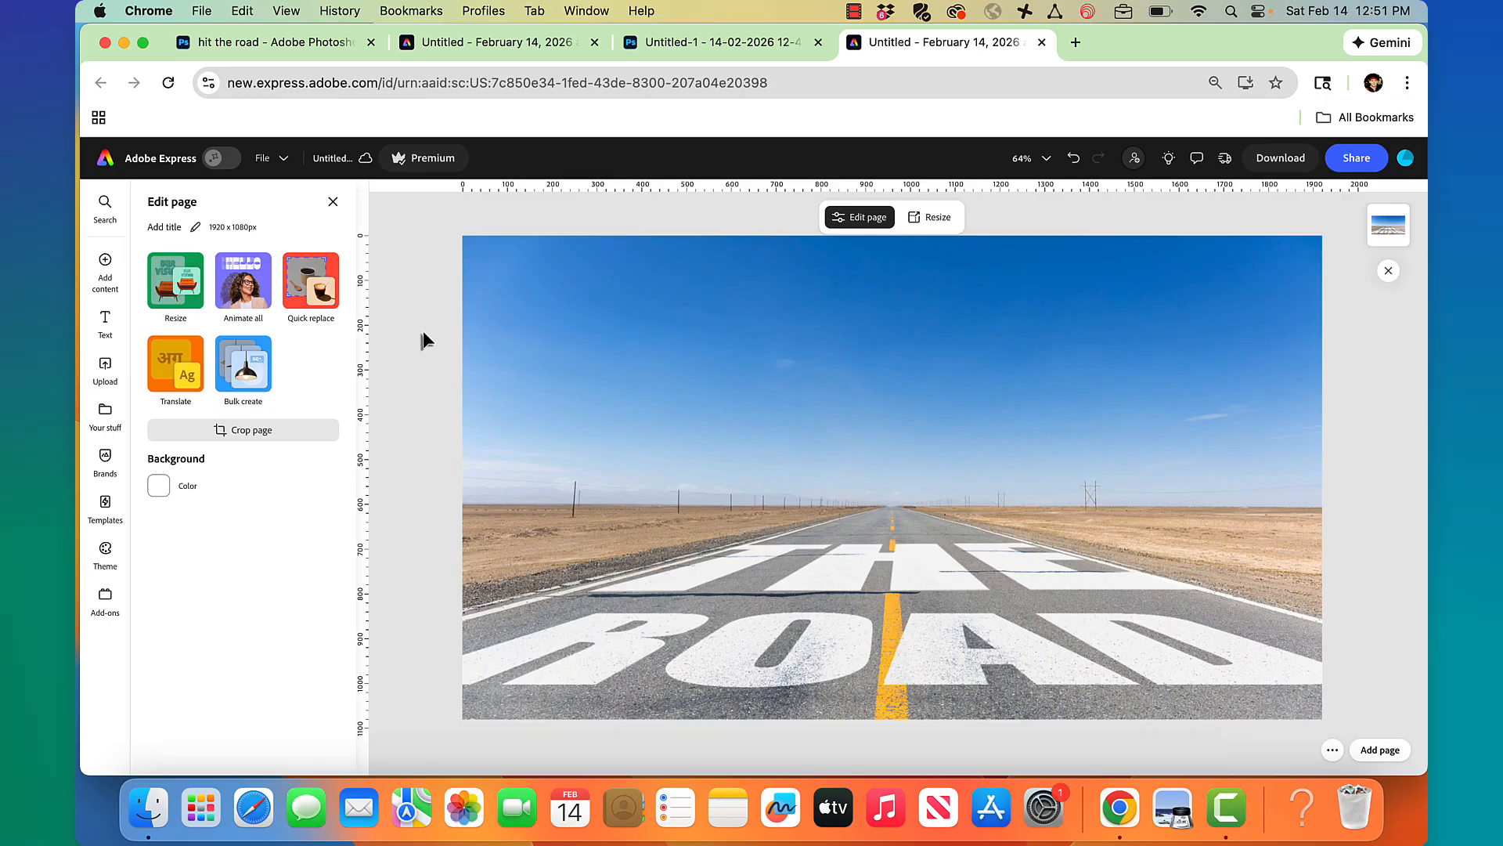
Add the text "HIT" to the page and set its font to Impact.
{"action": "left_click", "coordinate": [121, 335]}
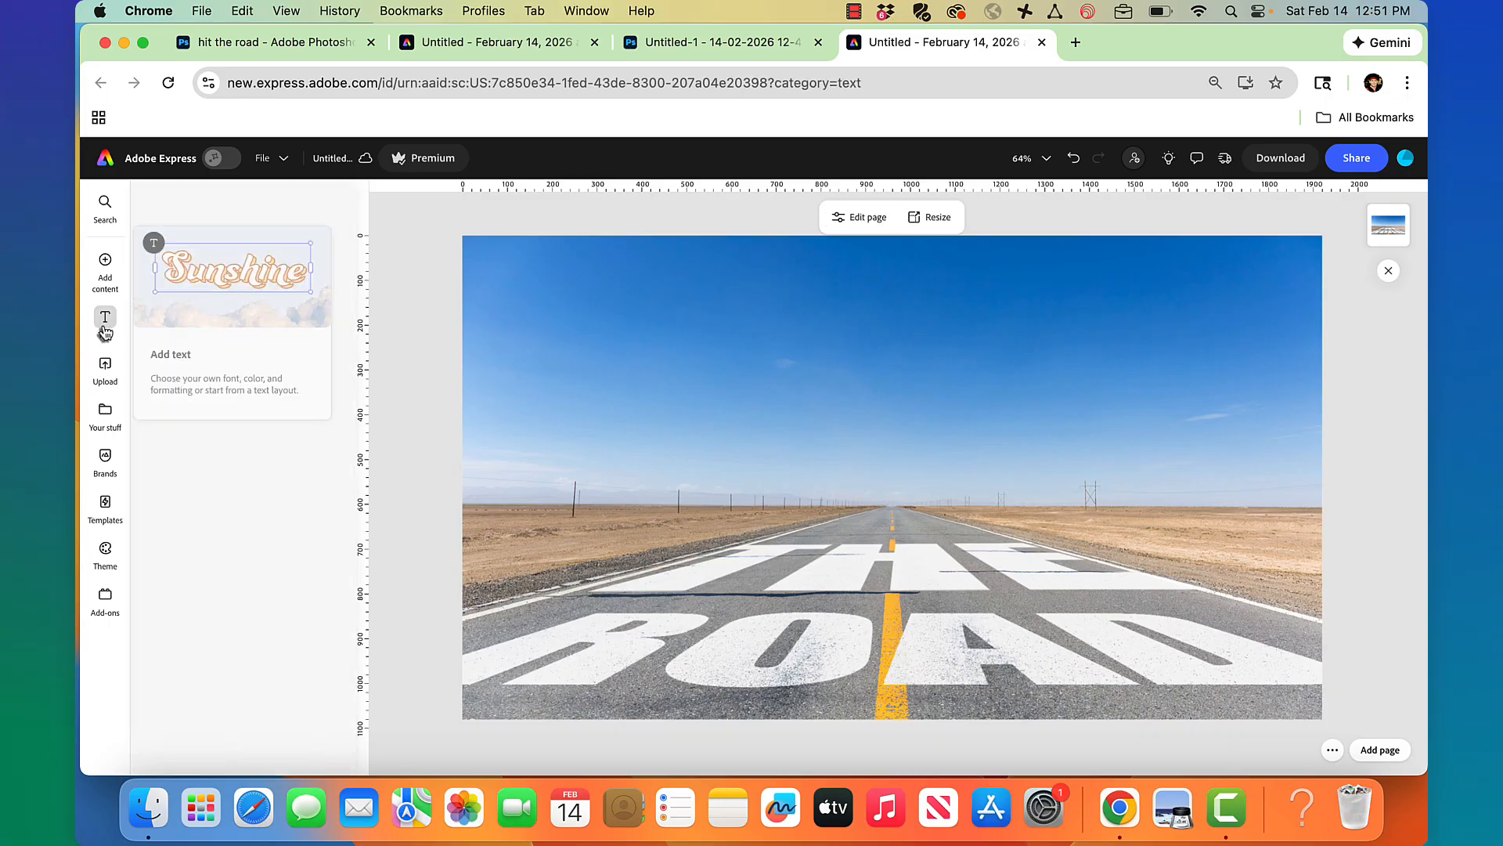
{"action": "left_click", "coordinate": [208, 242]}
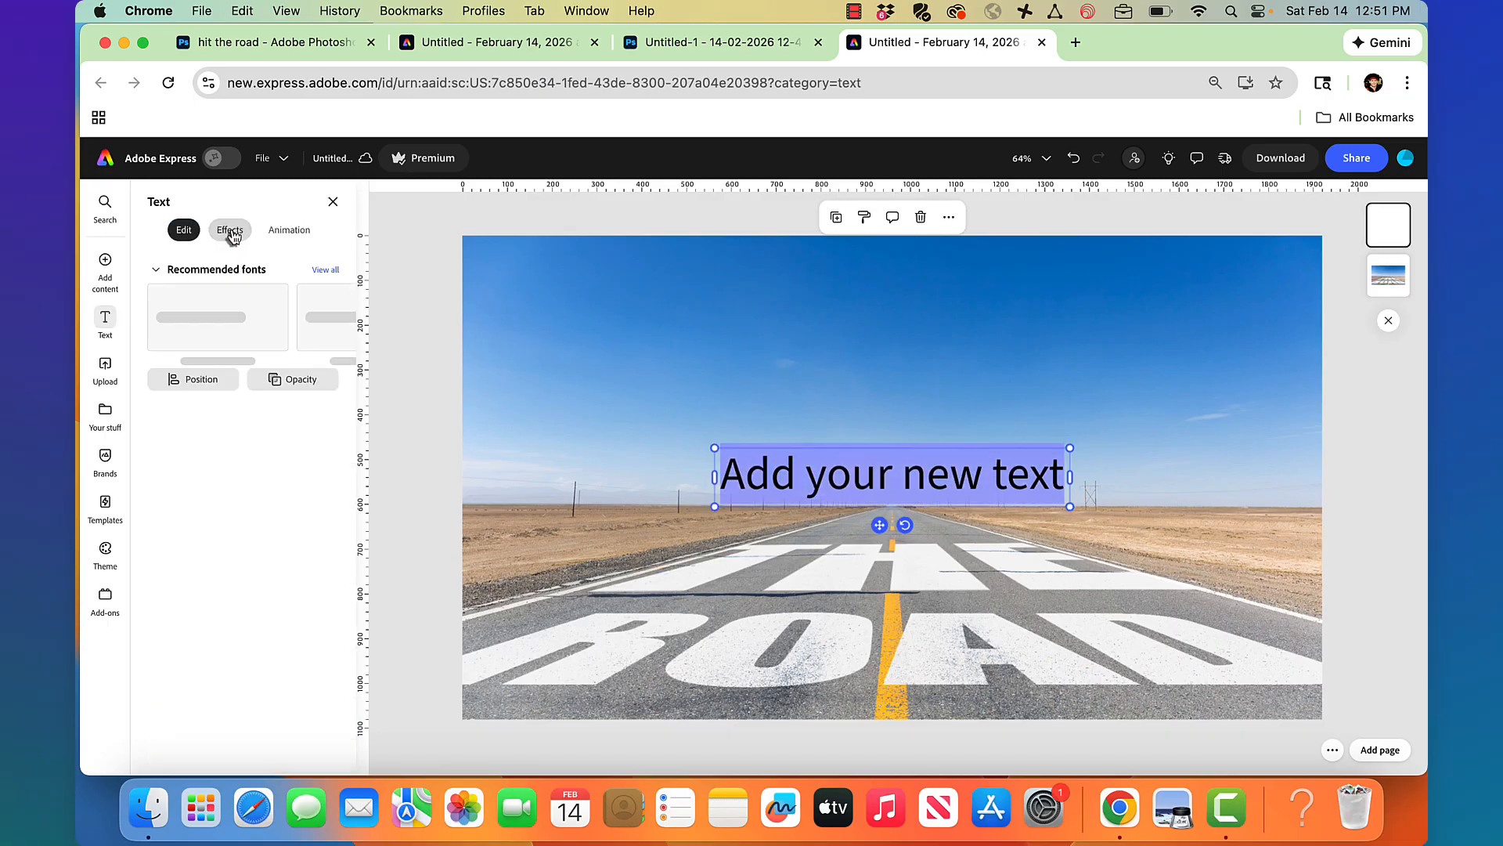
{"action": "type", "text": "HIT"}
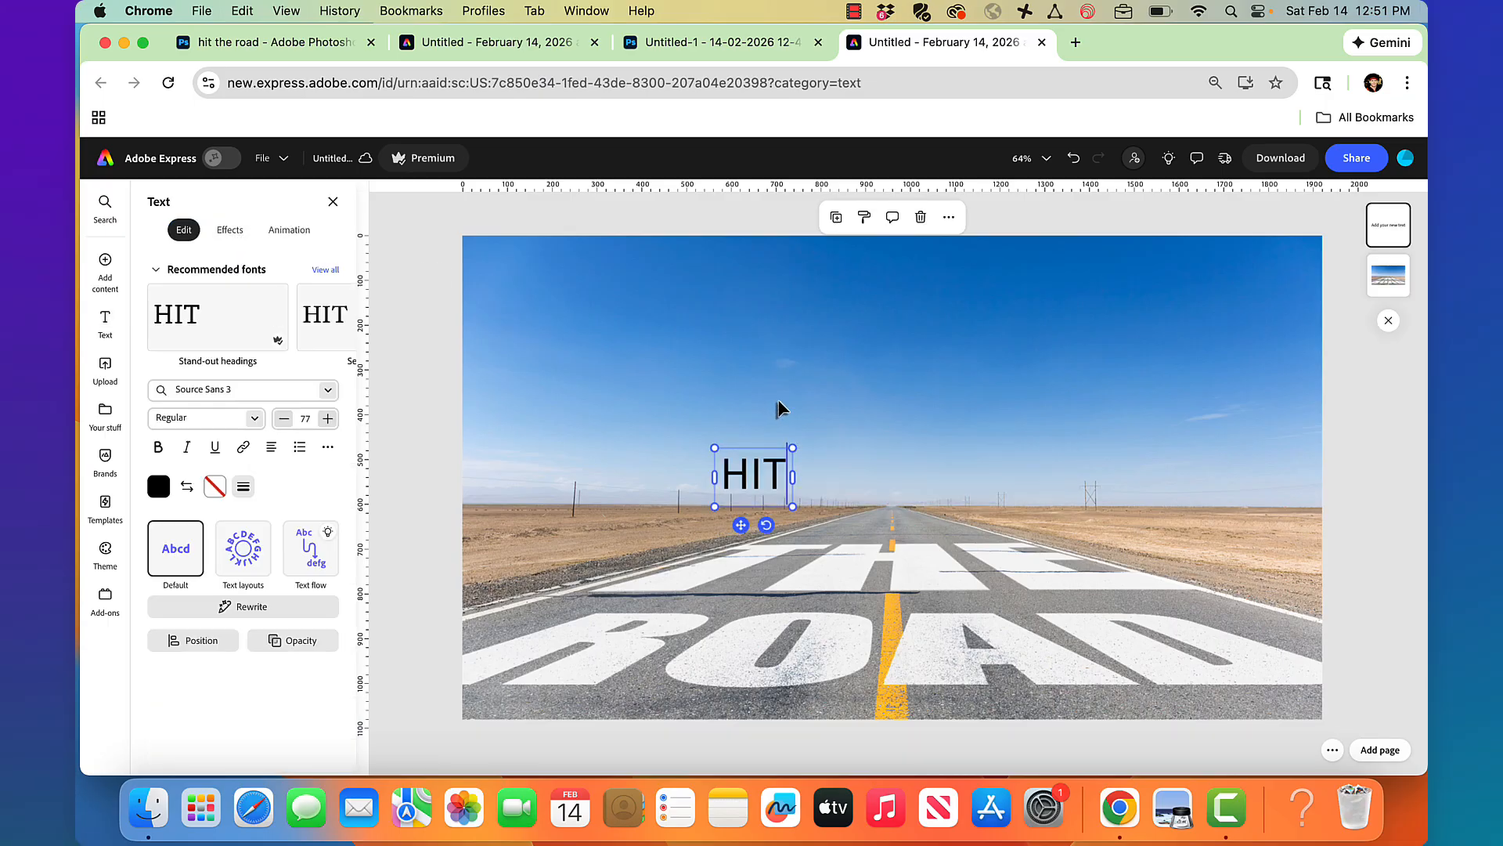
{"action": "double_click", "coordinate": [751, 473]}
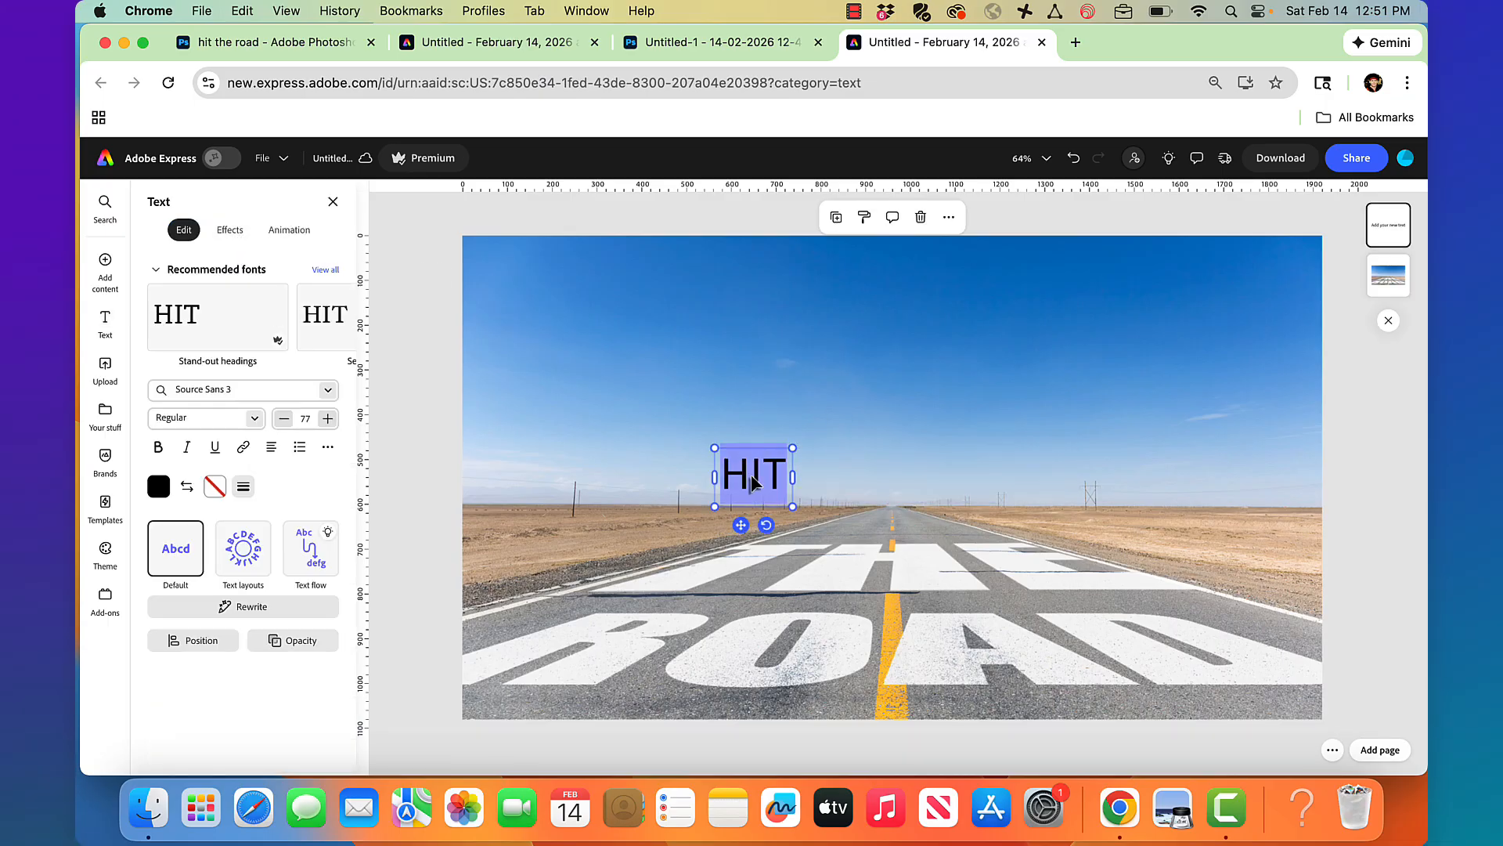
{"action": "left_click", "coordinate": [188, 388]}
{"action": "type", "text": "impact"}
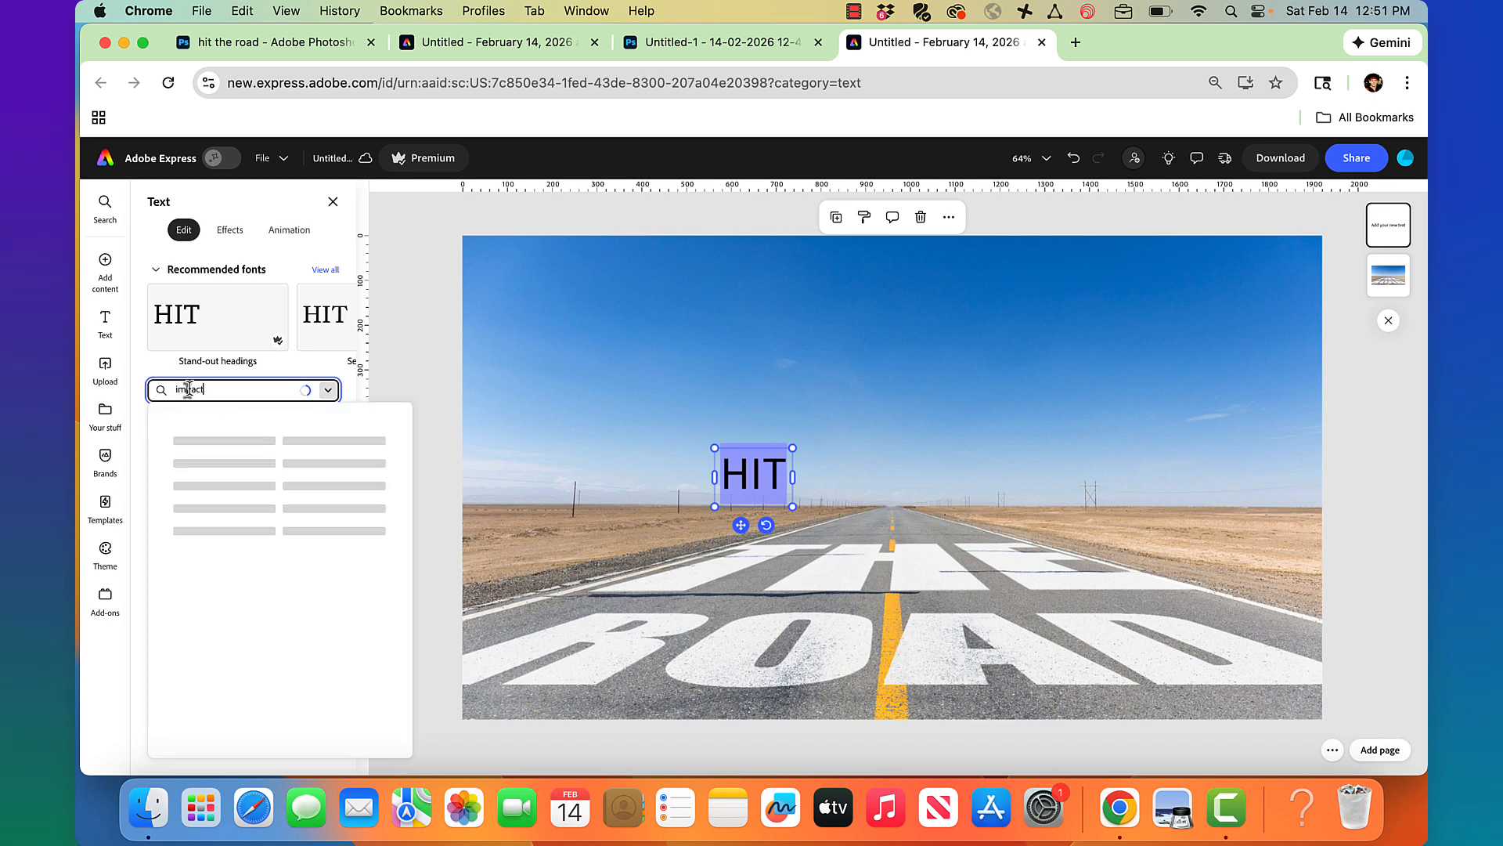
{"action": "left_click", "coordinate": [209, 467]}
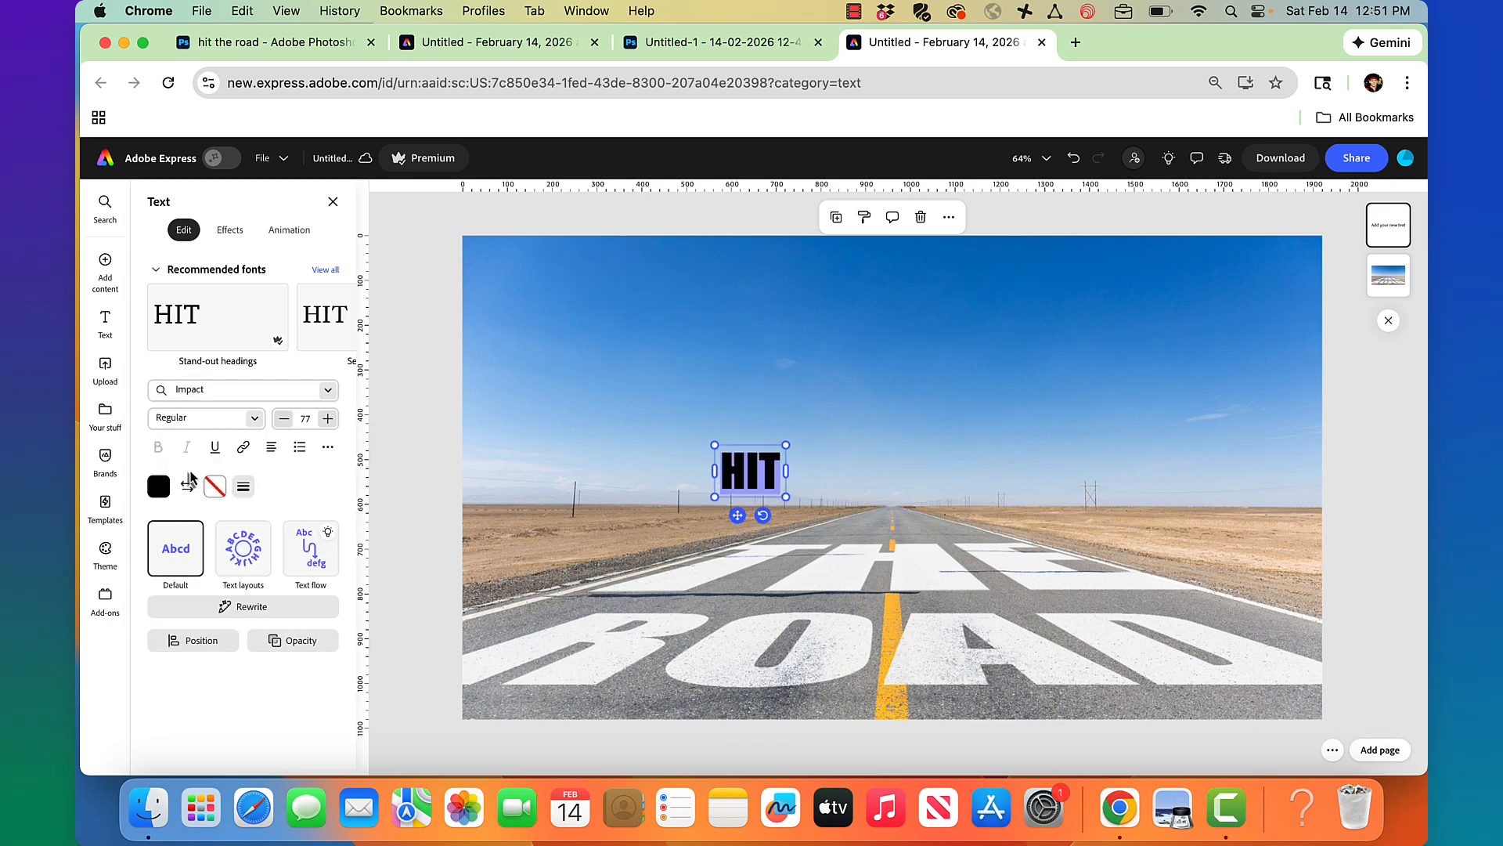
Color the HIT text white, enlarge it to a font size of about 505, and center it in the sky with its base on the horizon.
{"action": "left_click_drag", "start_coordinate": [738, 514], "coordinate": [876, 464]}
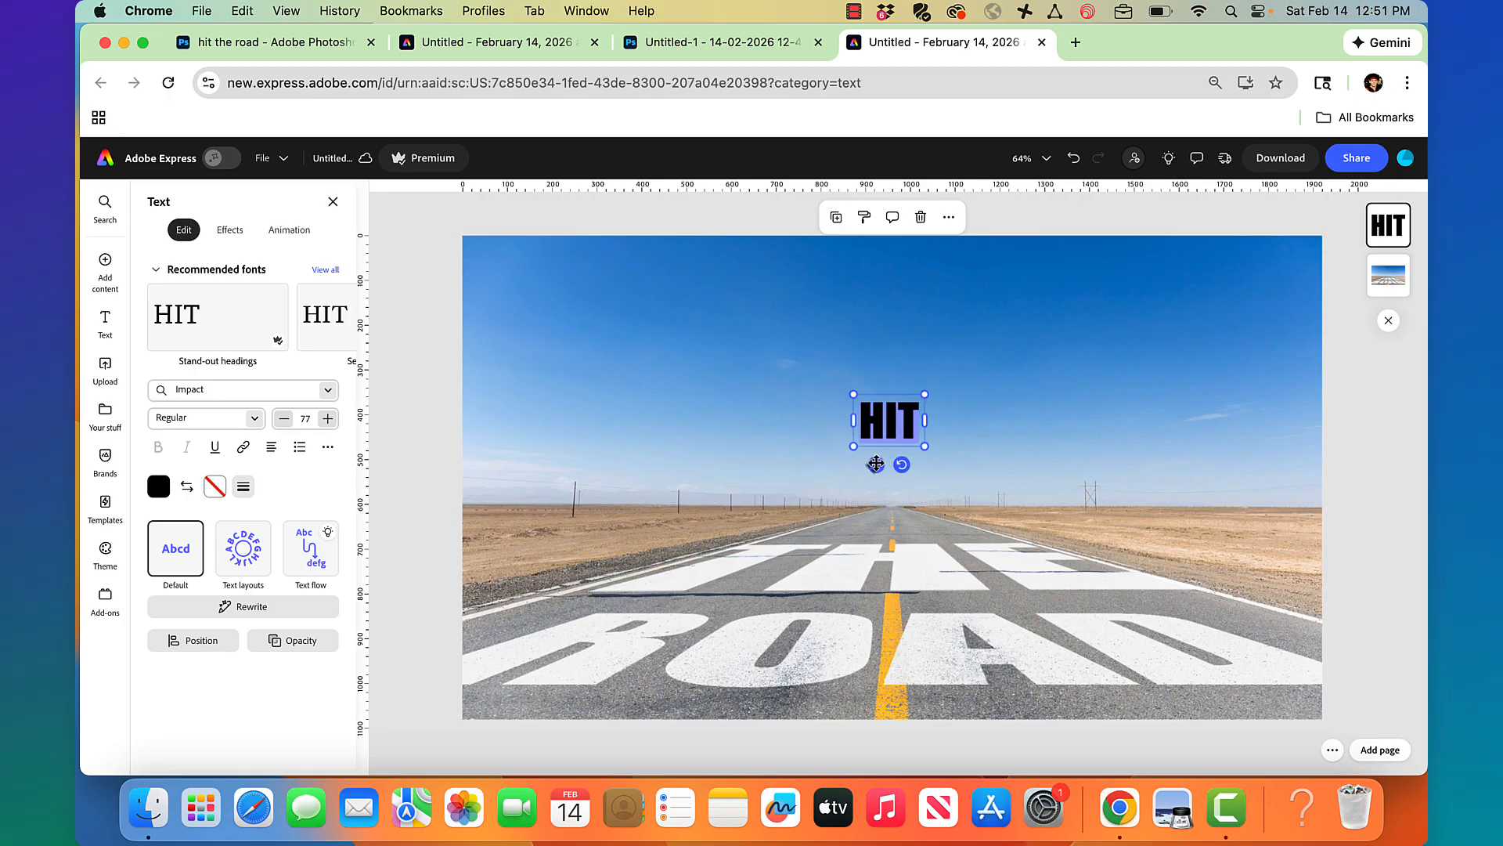
{"action": "left_click", "coordinate": [158, 486]}
{"action": "left_click", "coordinate": [321, 561]}
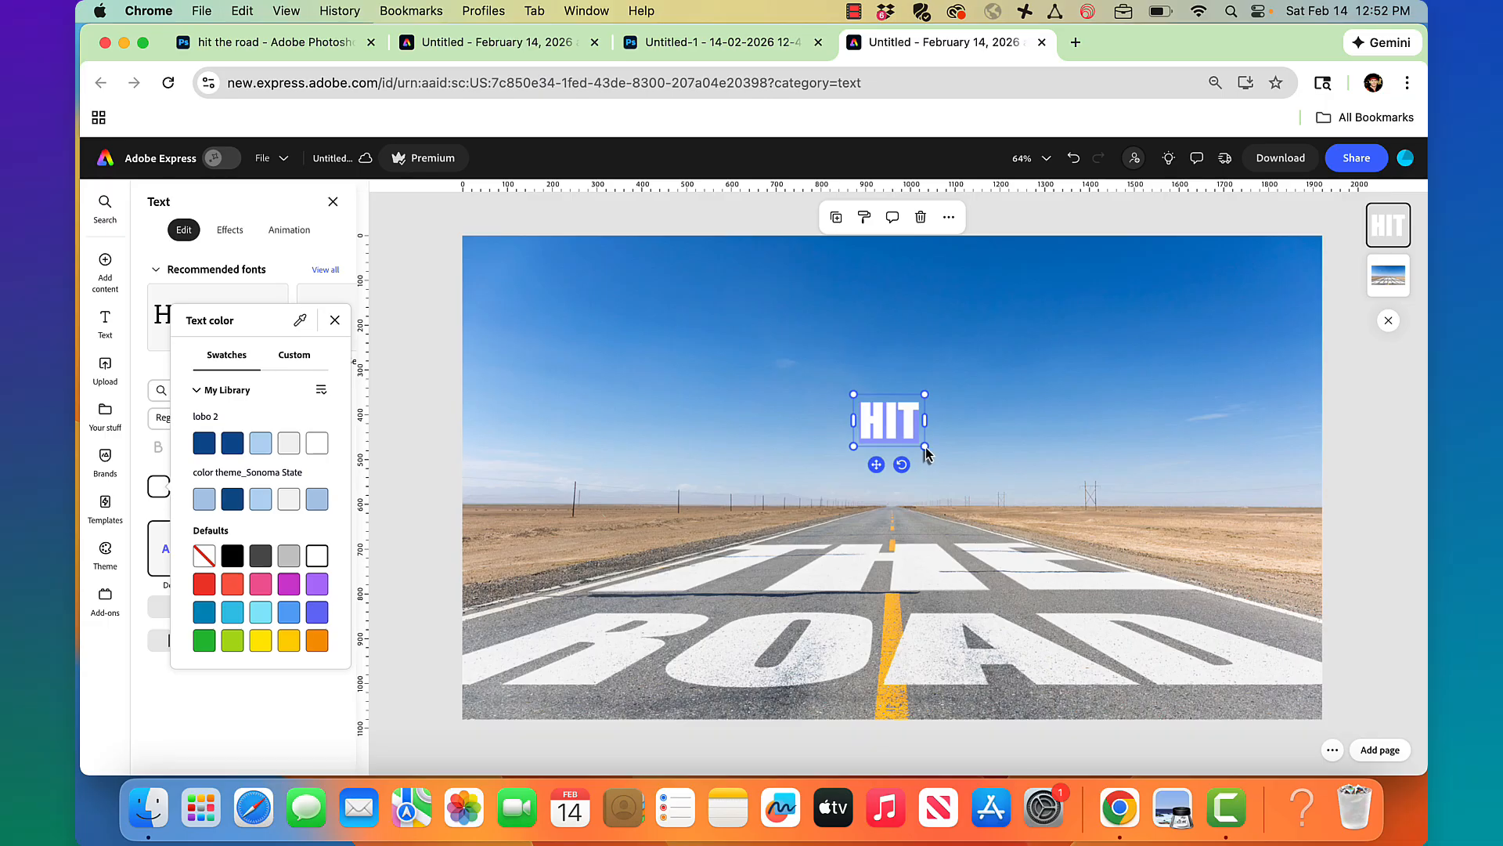
{"action": "left_click", "coordinate": [1001, 529]}
{"action": "left_click_drag", "start_coordinate": [927, 449], "coordinate": [1110, 557]}
{"action": "left_click_drag", "start_coordinate": [907, 475], "coordinate": [900, 439]}
{"action": "left_click", "coordinate": [1177, 430]}
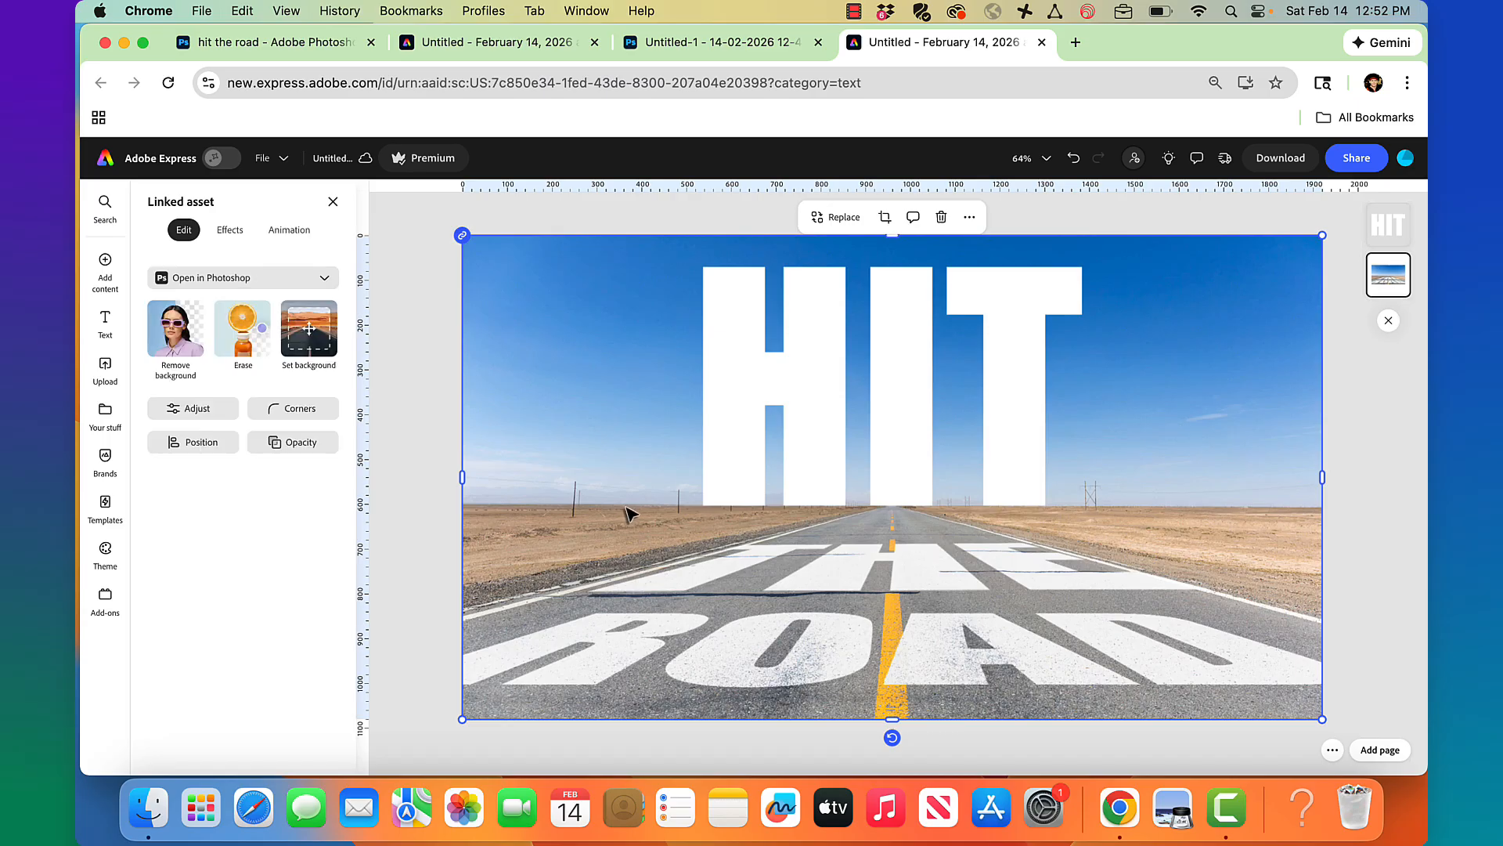
Search the stock photos for "runner on white".
{"action": "left_click", "coordinate": [104, 274]}
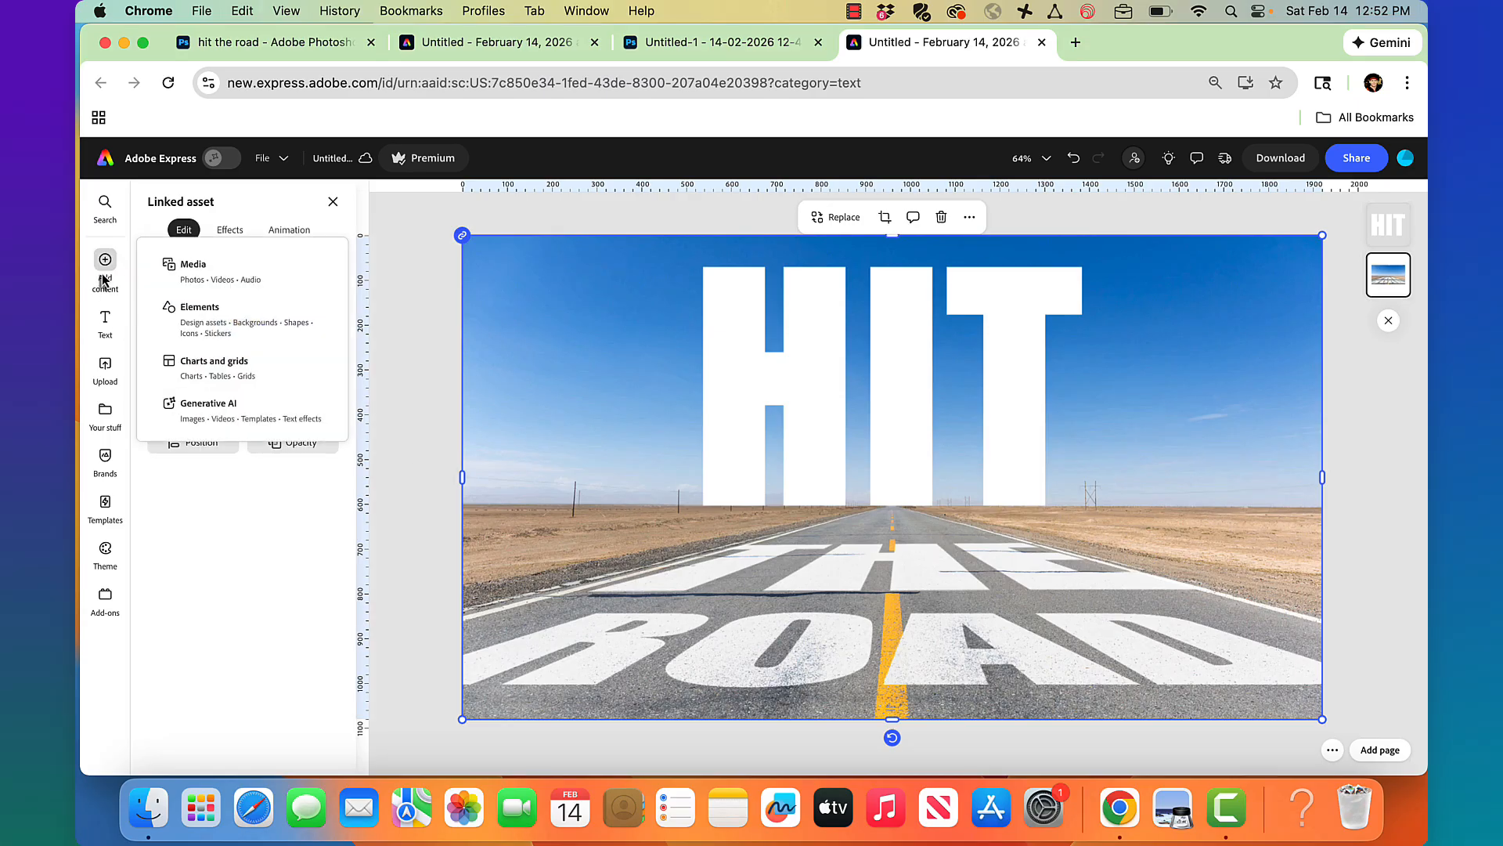
{"action": "left_click", "coordinate": [191, 264]}
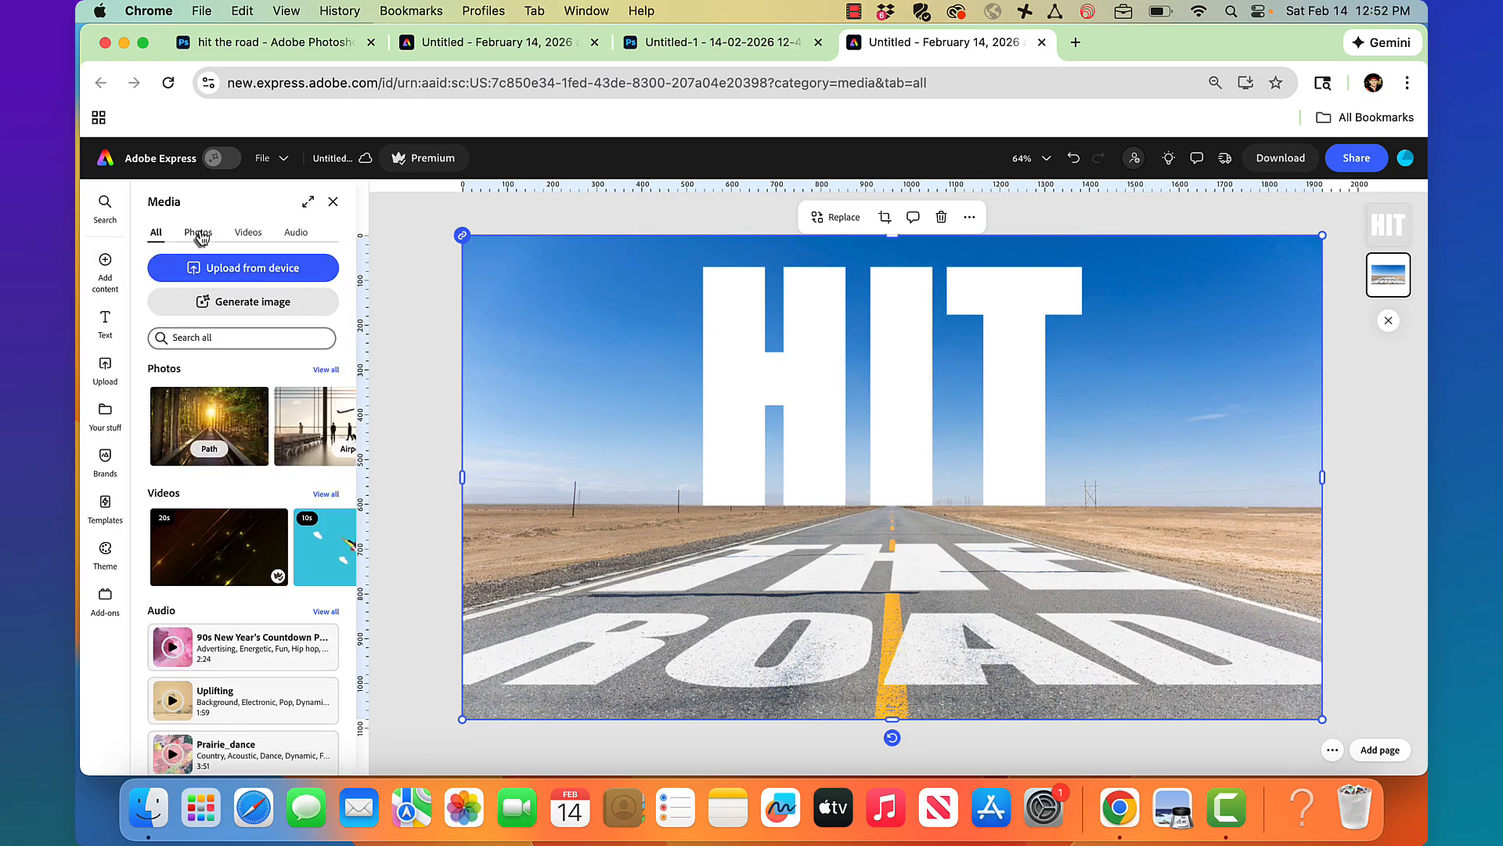
{"action": "left_click", "coordinate": [200, 233]}
{"action": "left_click", "coordinate": [223, 338]}
{"action": "type", "text": "runner on white"}
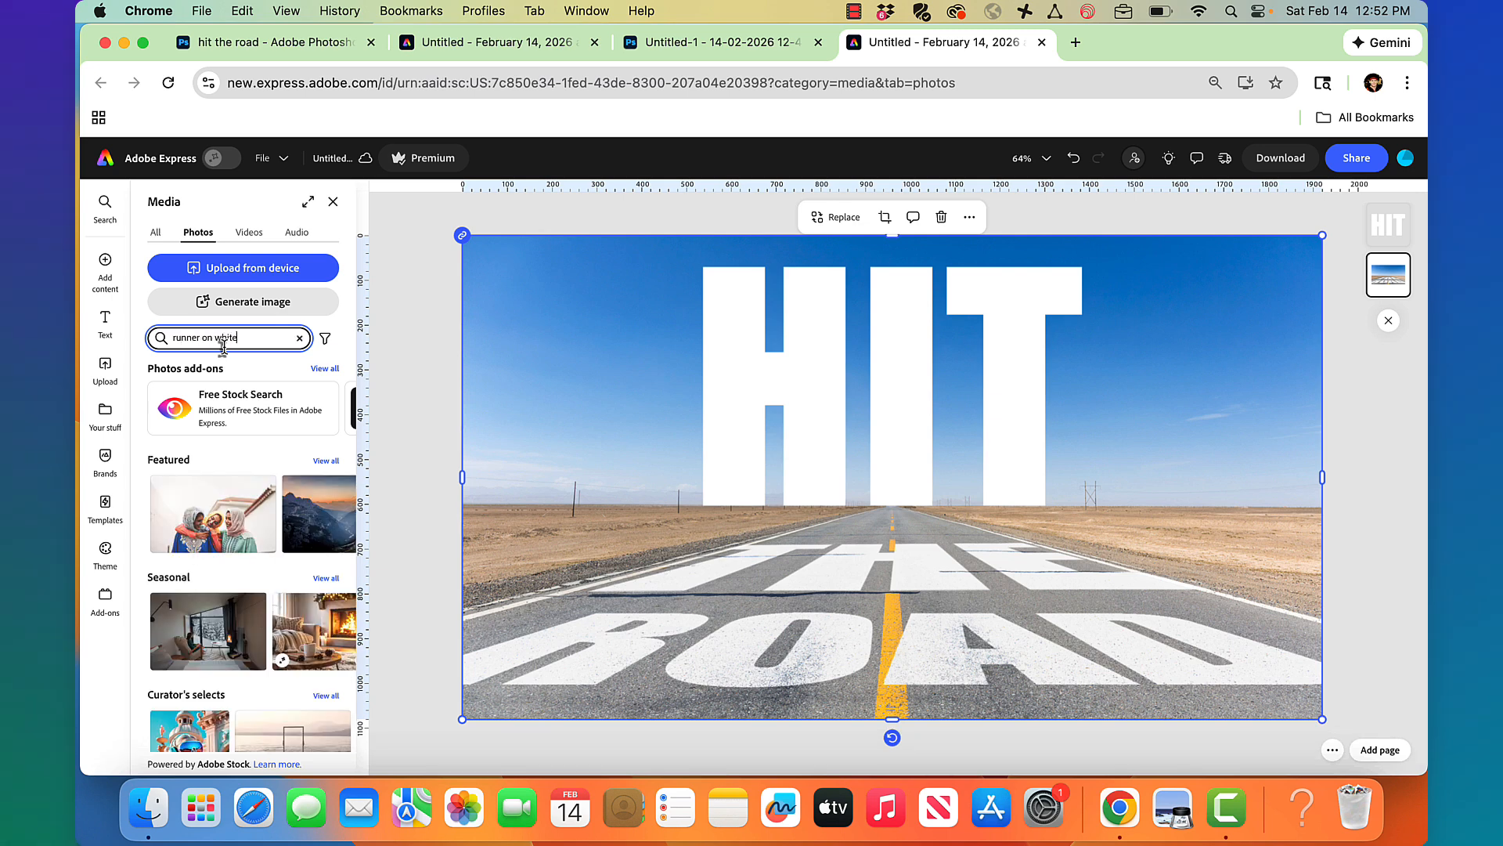
{"action": "key", "text": "Return"}
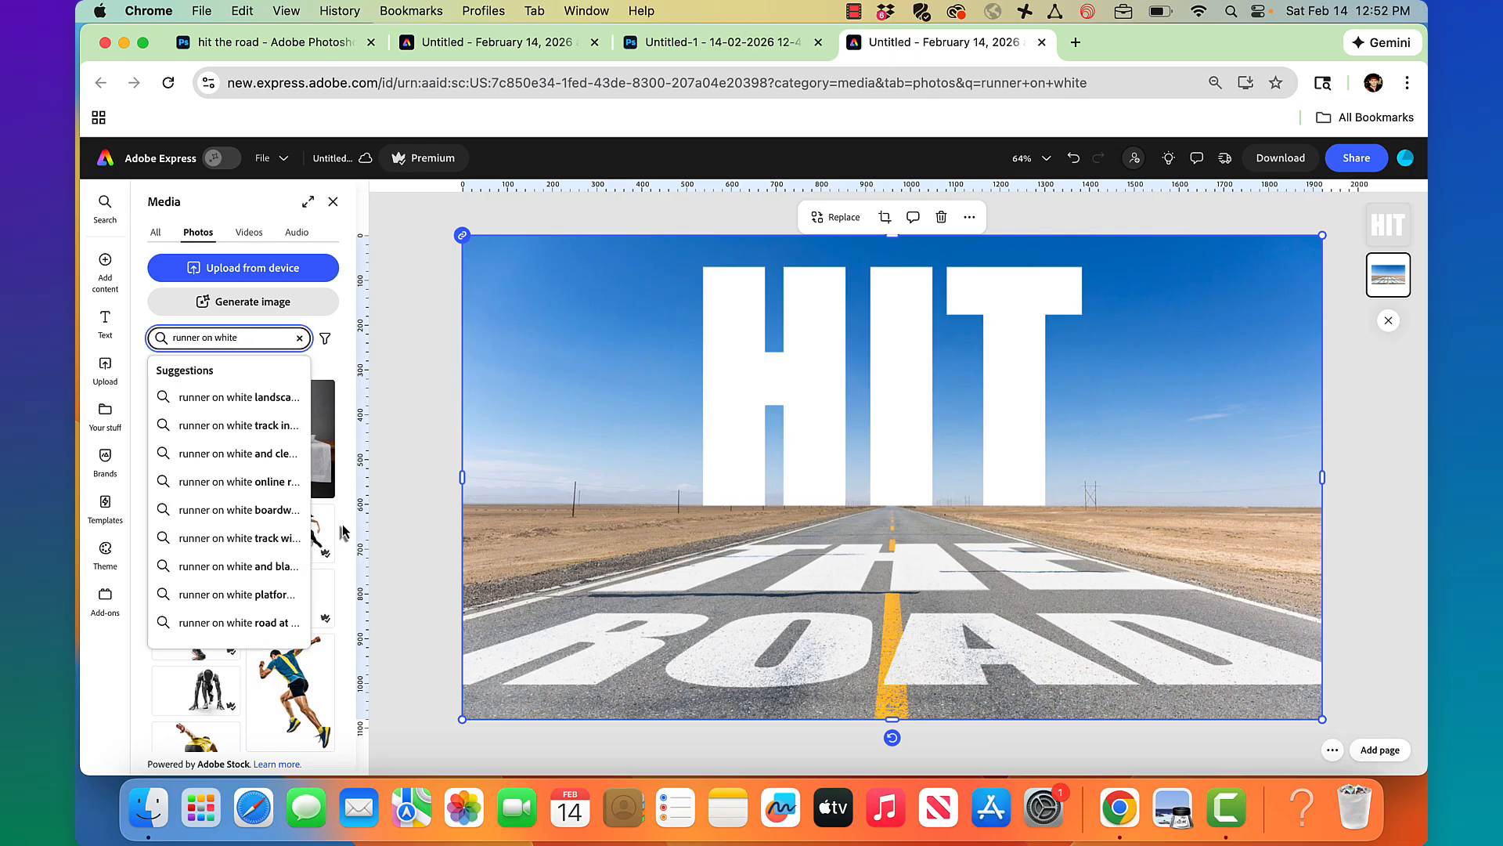
{"action": "left_click", "coordinate": [414, 538]}
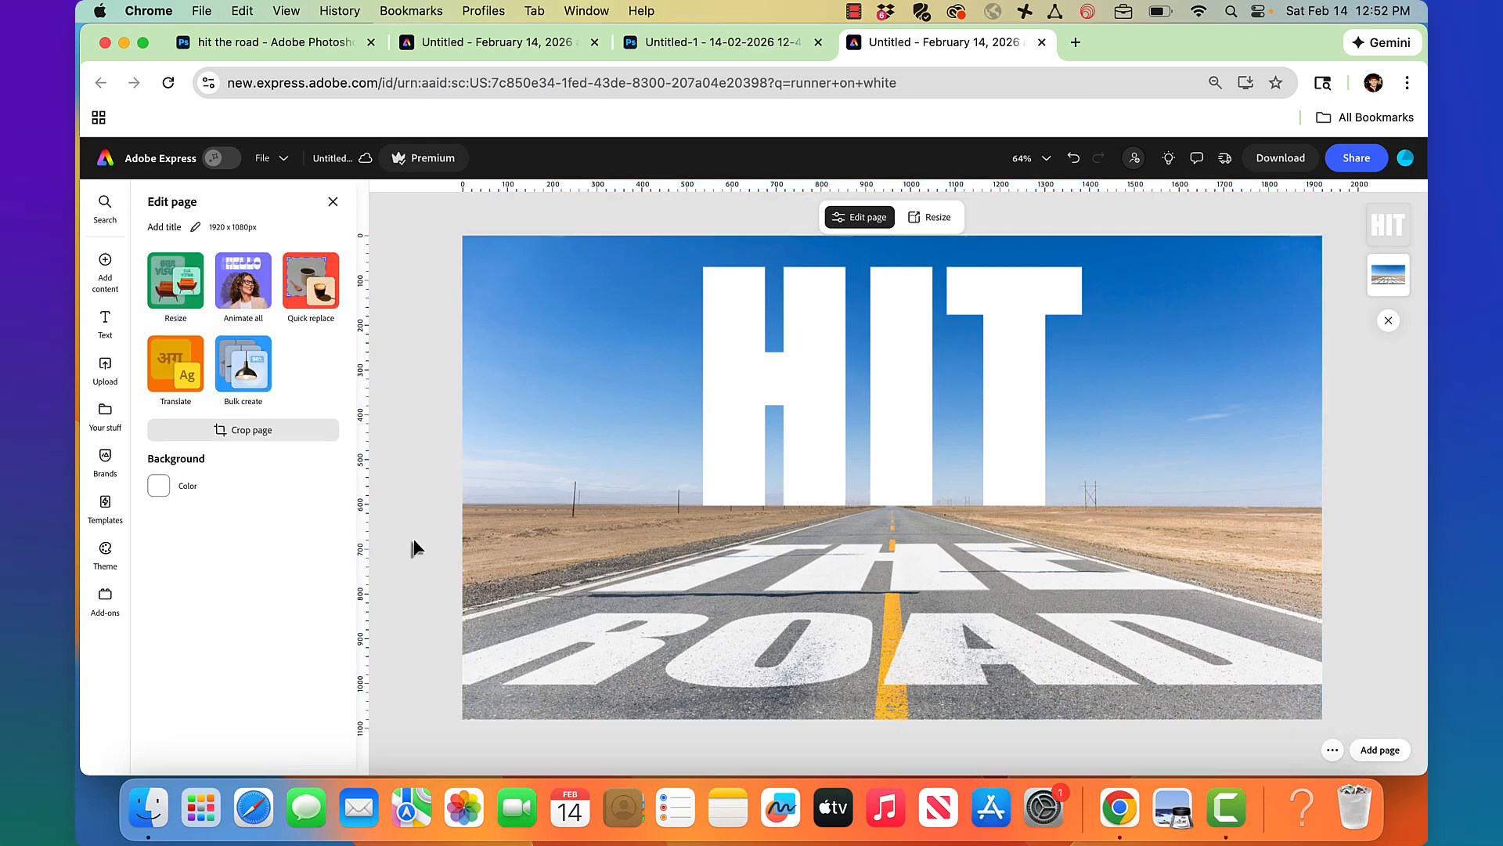
{"action": "mouse_move", "coordinate": [110, 264]}
{"action": "left_click", "coordinate": [193, 266]}
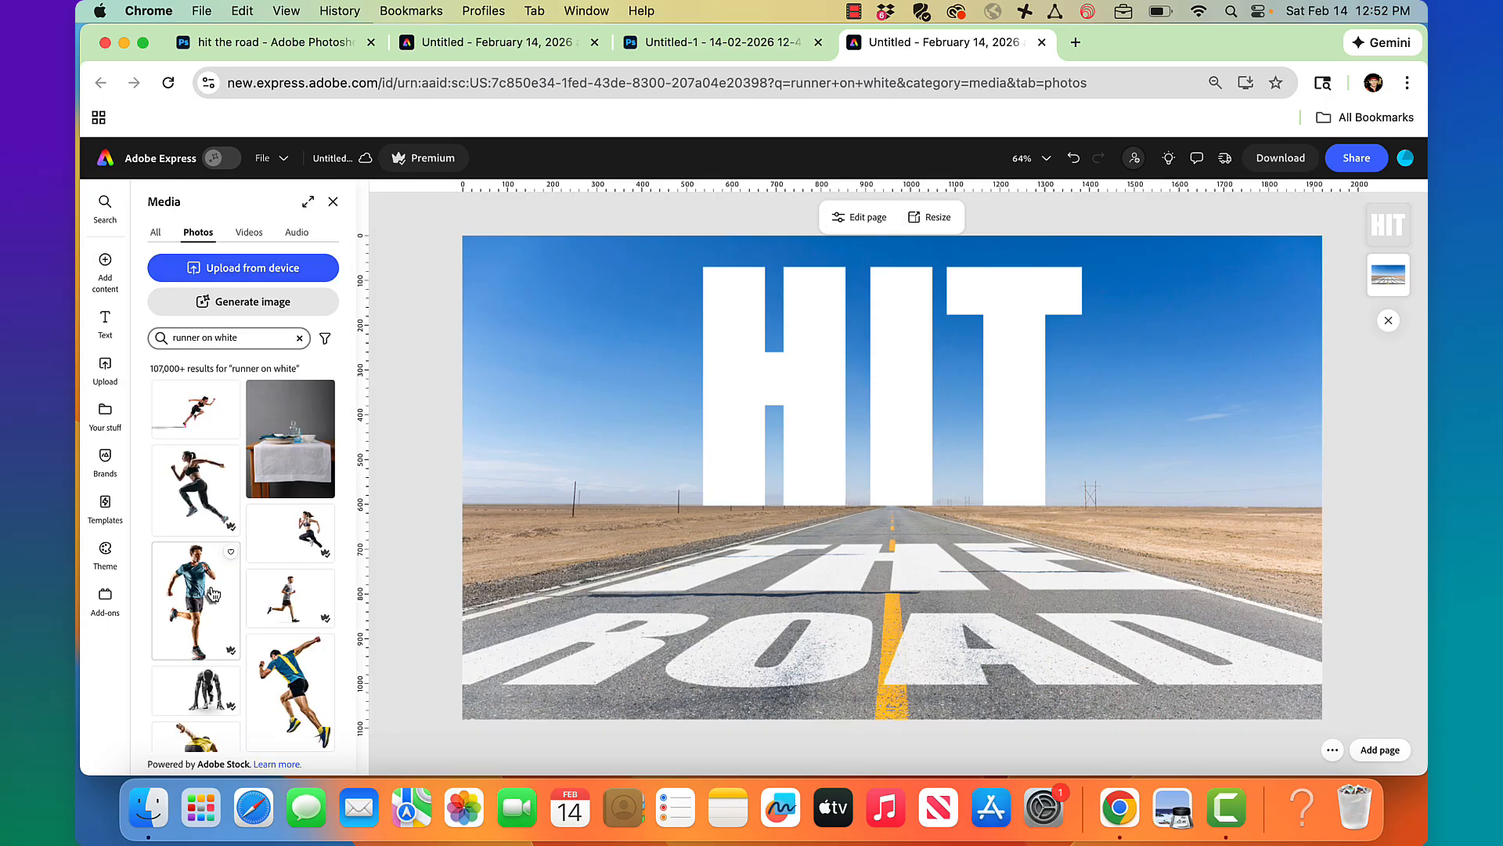
{"action": "scroll", "coordinate": [212, 580], "scroll_direction": "down", "scroll_amount": 5}
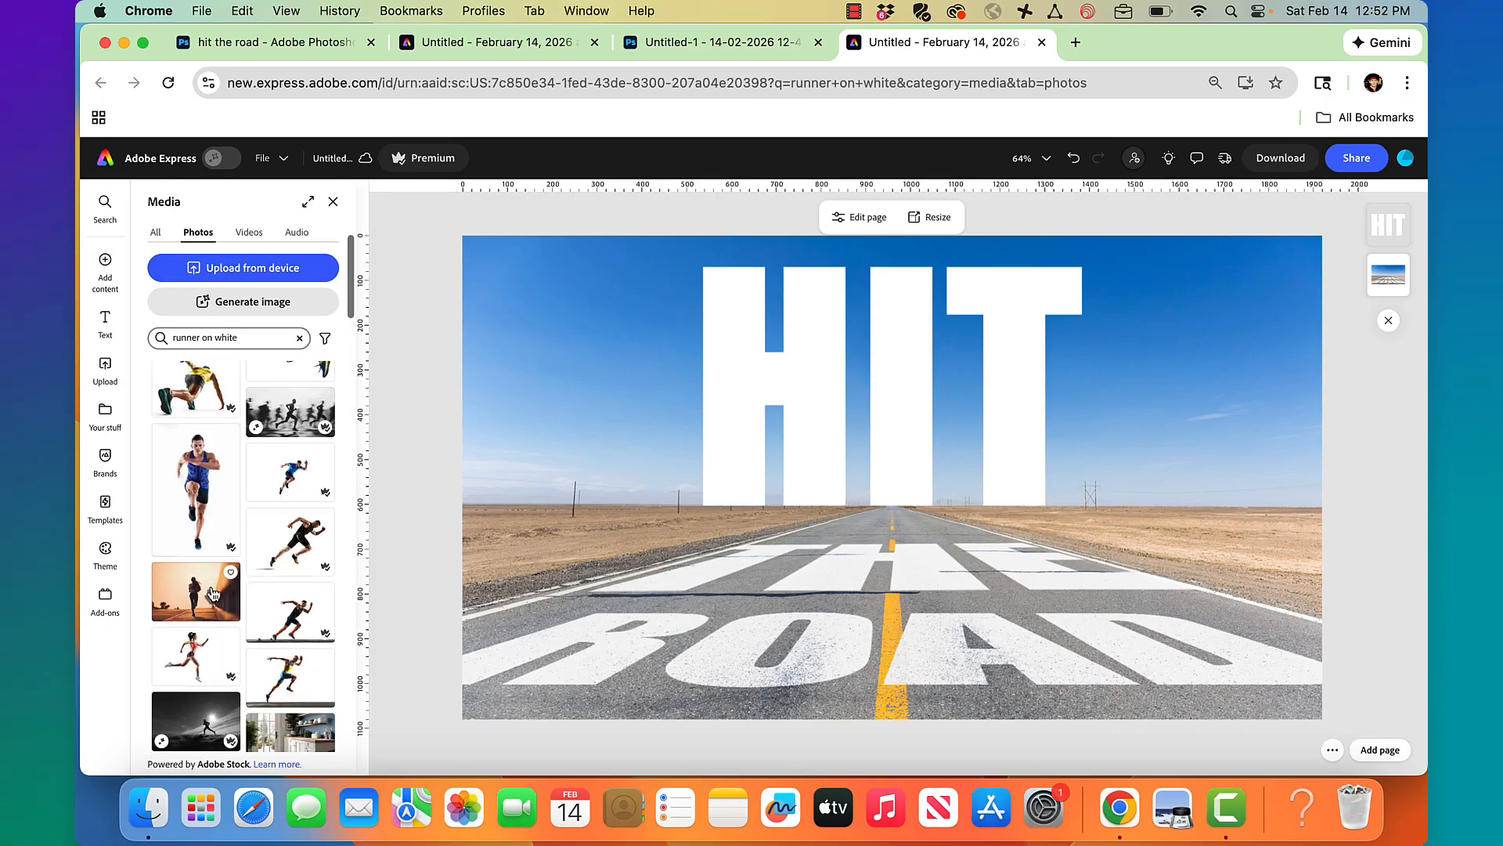
{"action": "left_click", "coordinate": [190, 479]}
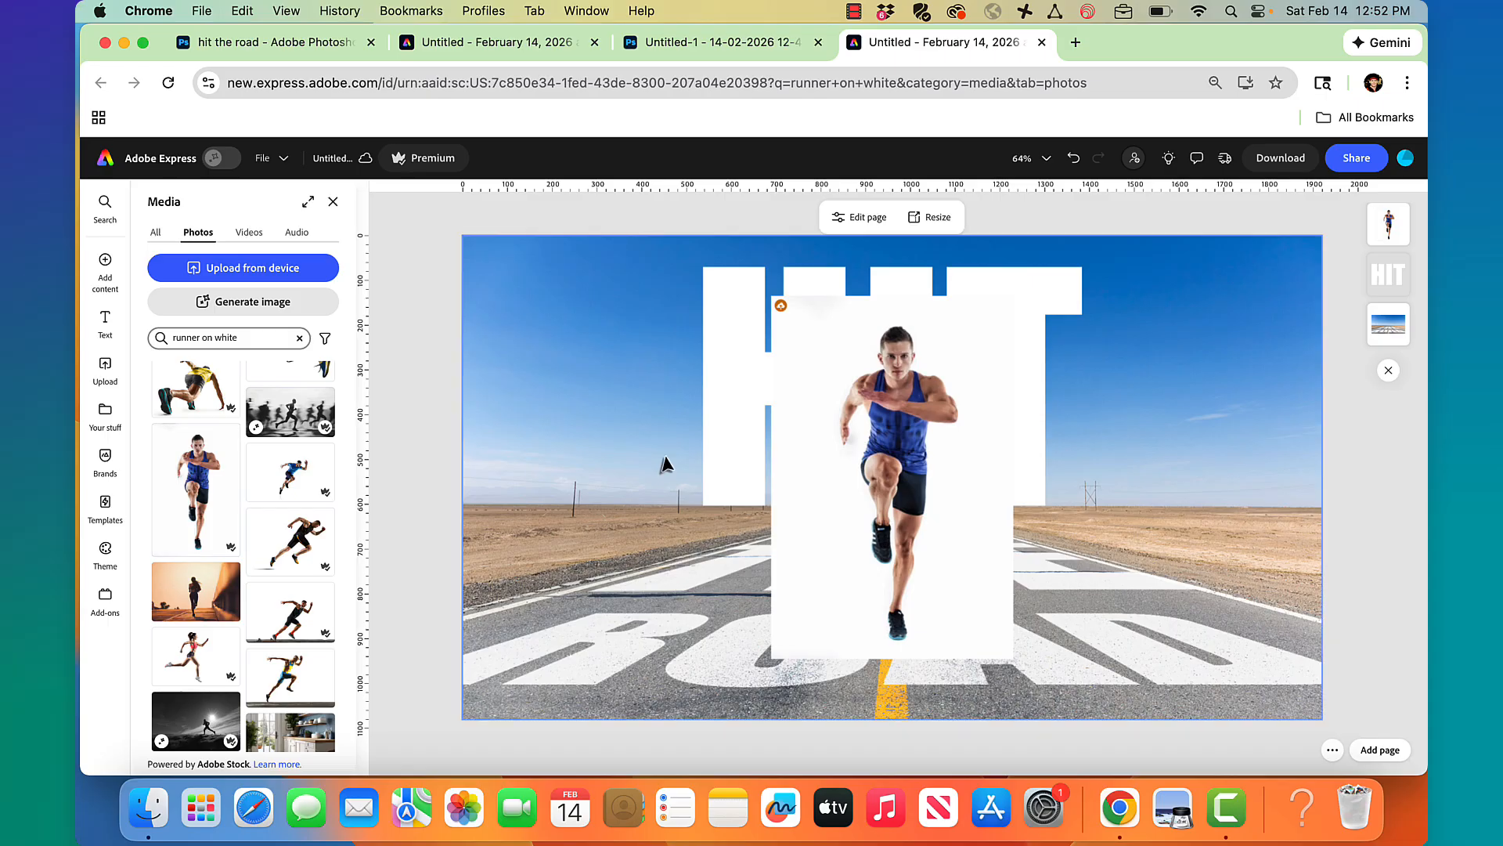
{"action": "left_click", "coordinate": [826, 520]}
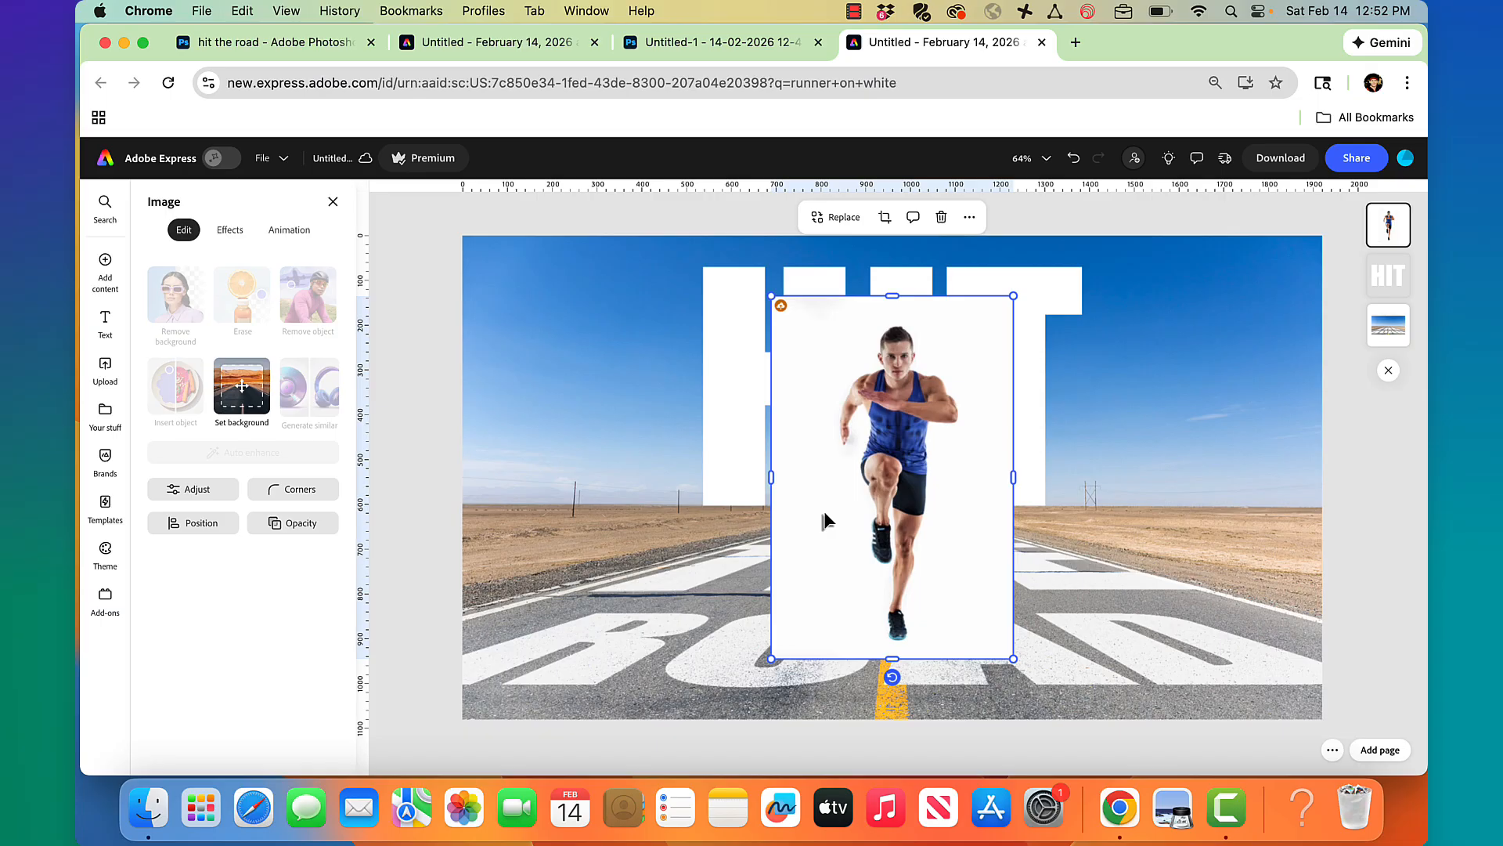
{"action": "key", "text": "BackSpace"}
{"action": "mouse_move", "coordinate": [95, 266]}
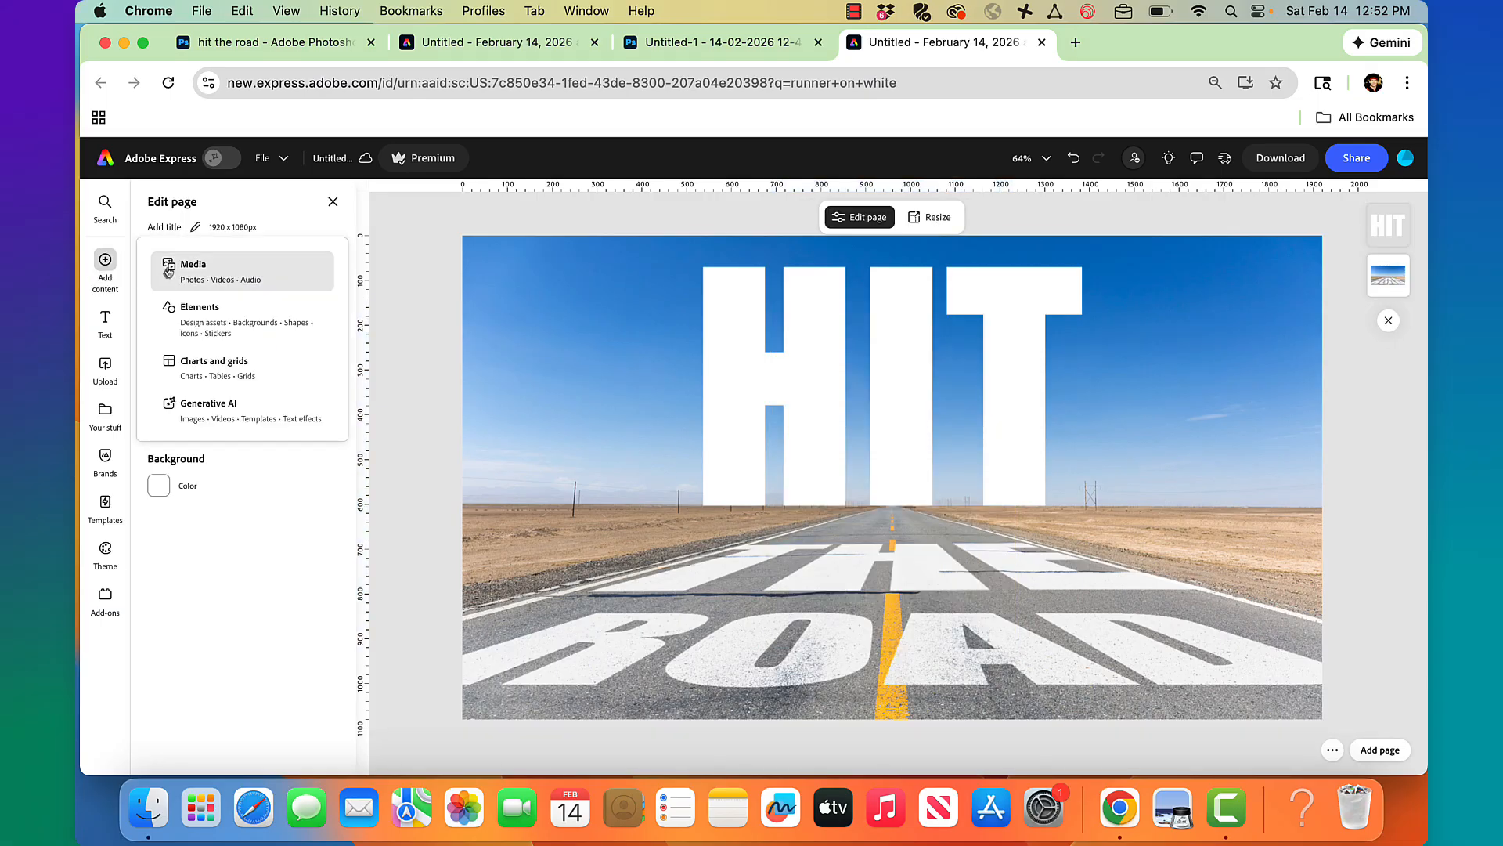
{"action": "left_click", "coordinate": [188, 269]}
{"action": "scroll", "coordinate": [245, 602], "scroll_direction": "down", "scroll_amount": 2}
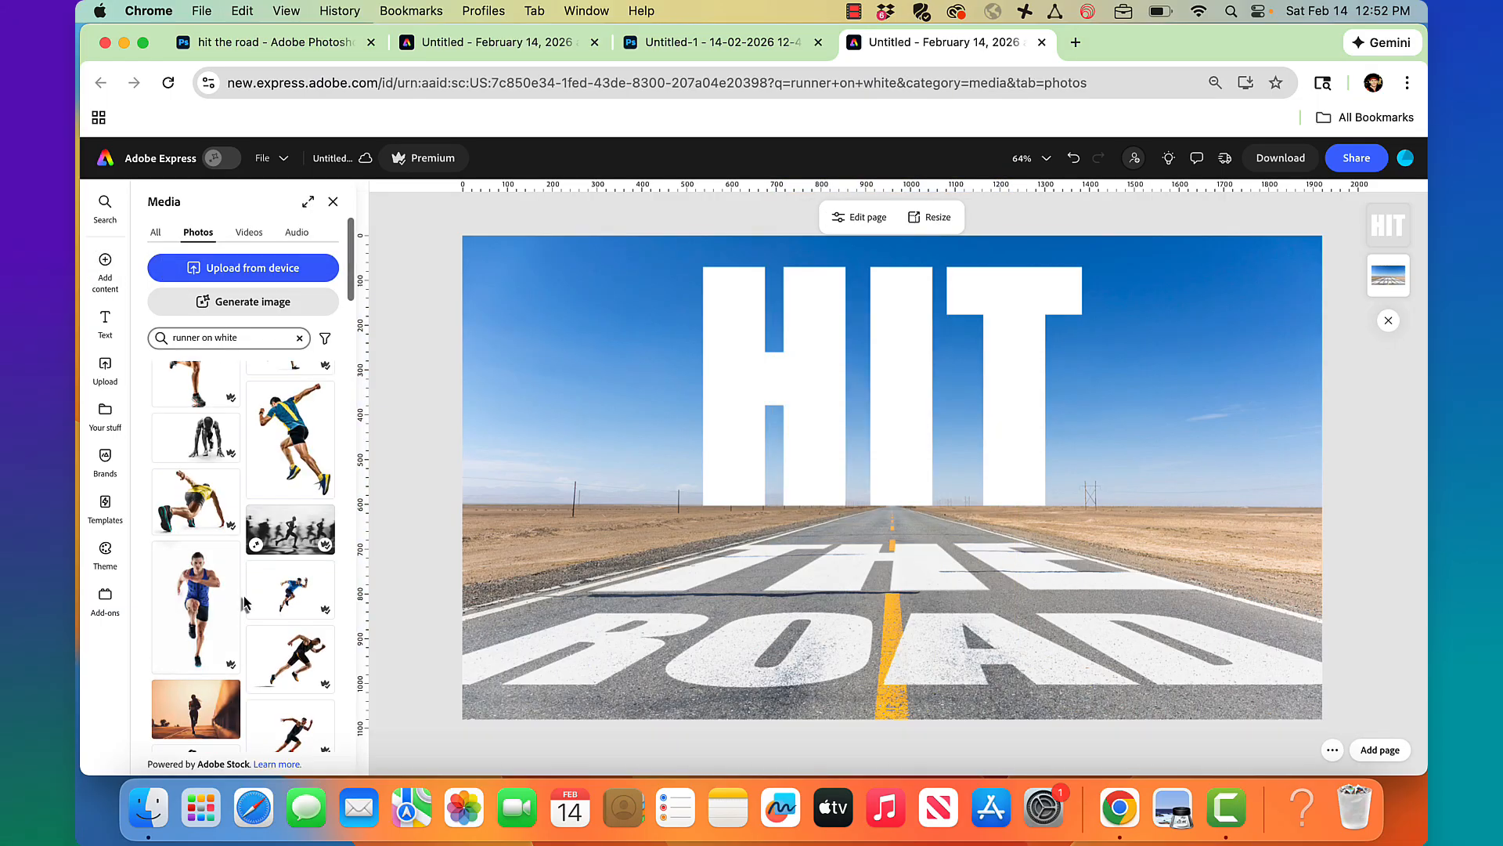
{"action": "scroll", "coordinate": [244, 602], "scroll_direction": "down", "scroll_amount": 5}
{"action": "scroll", "coordinate": [243, 596], "scroll_direction": "down", "scroll_amount": 5}
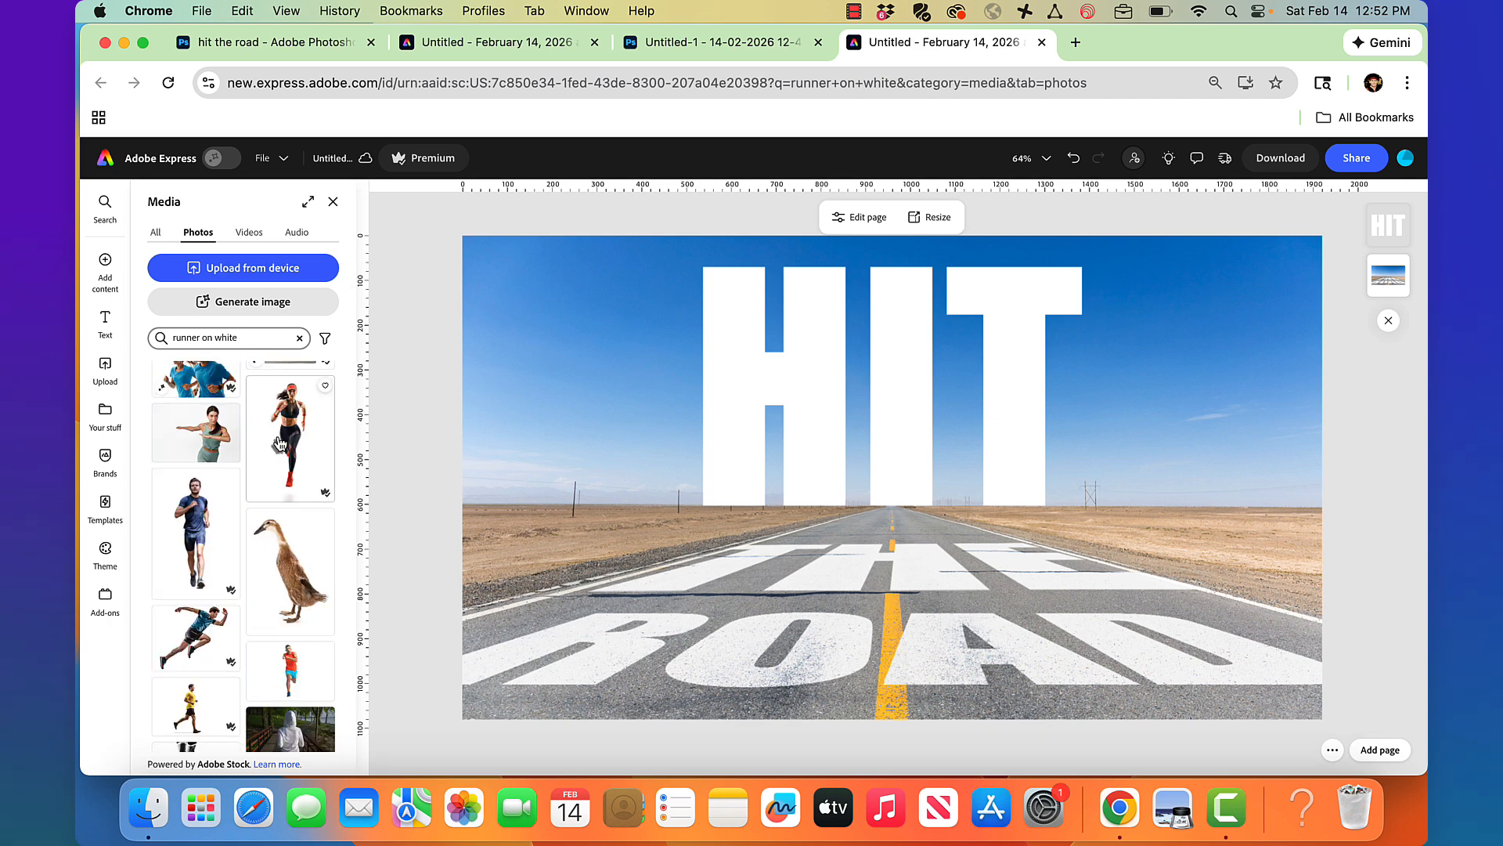
{"action": "left_click", "coordinate": [189, 534]}
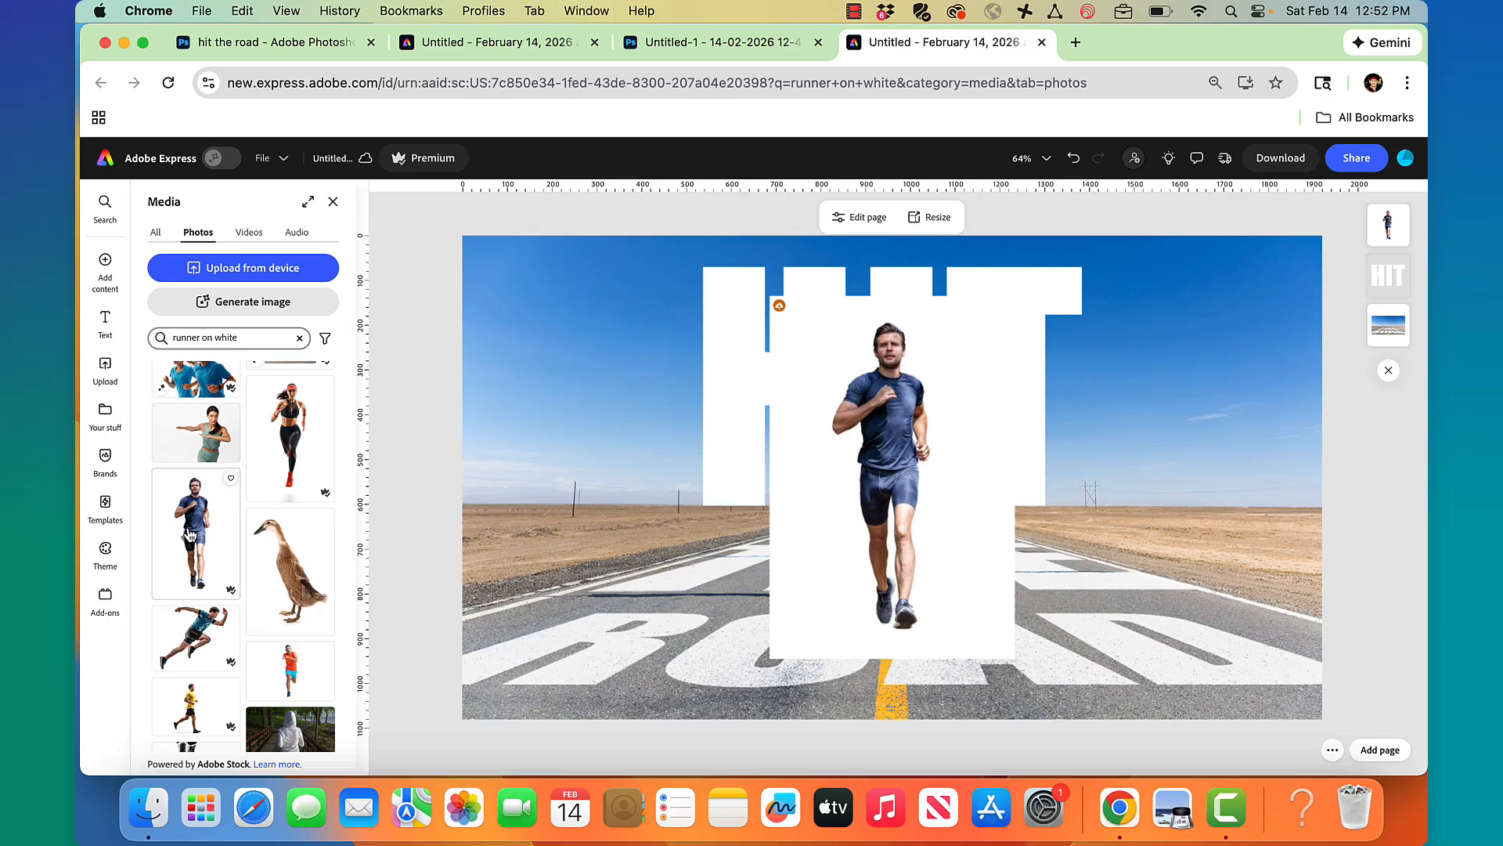
{"action": "left_click", "coordinate": [795, 493]}
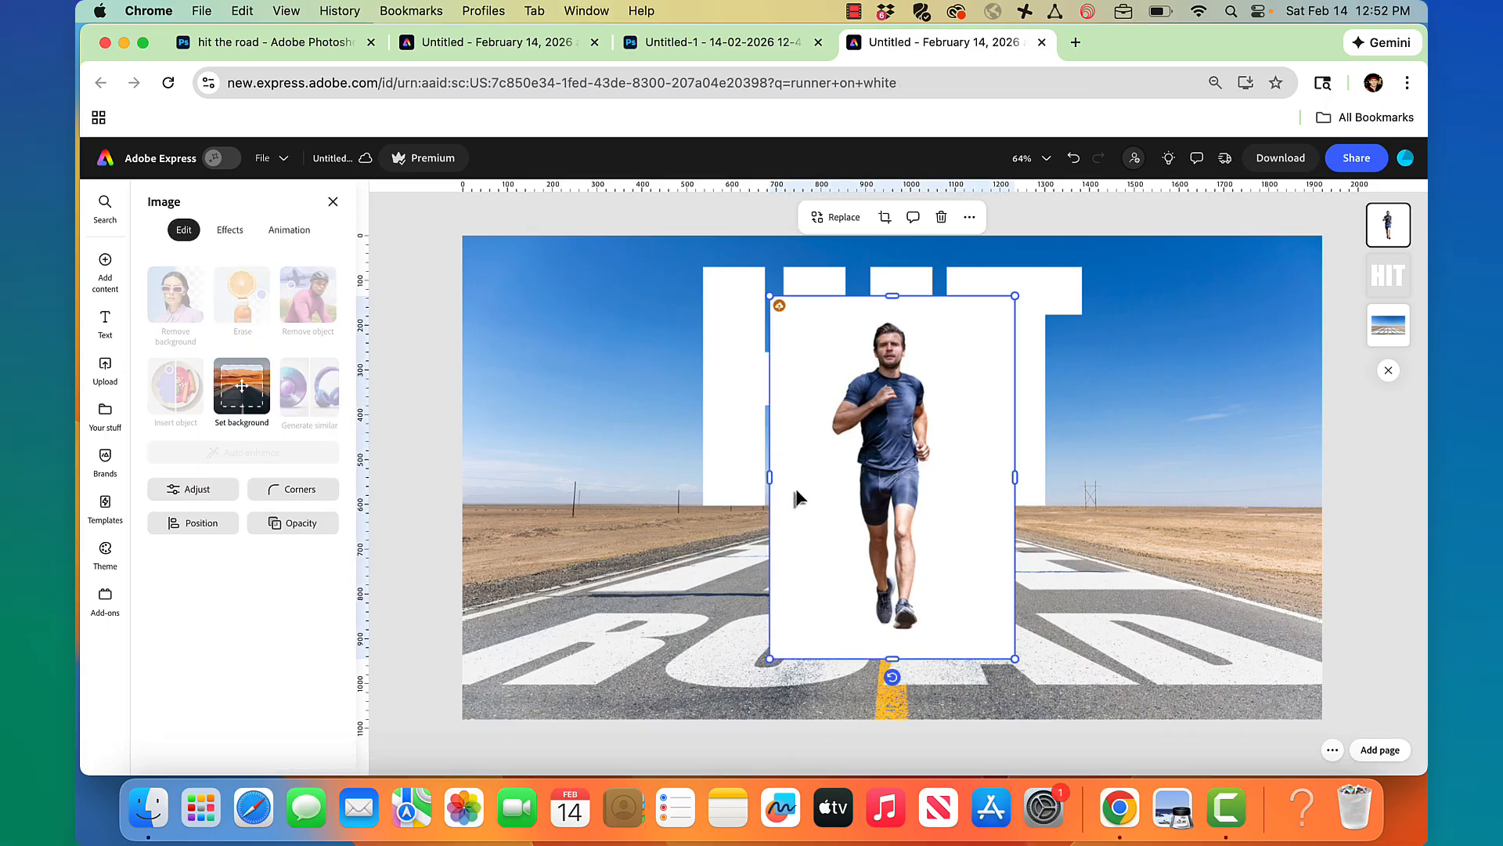
{"action": "left_click", "coordinate": [119, 279]}
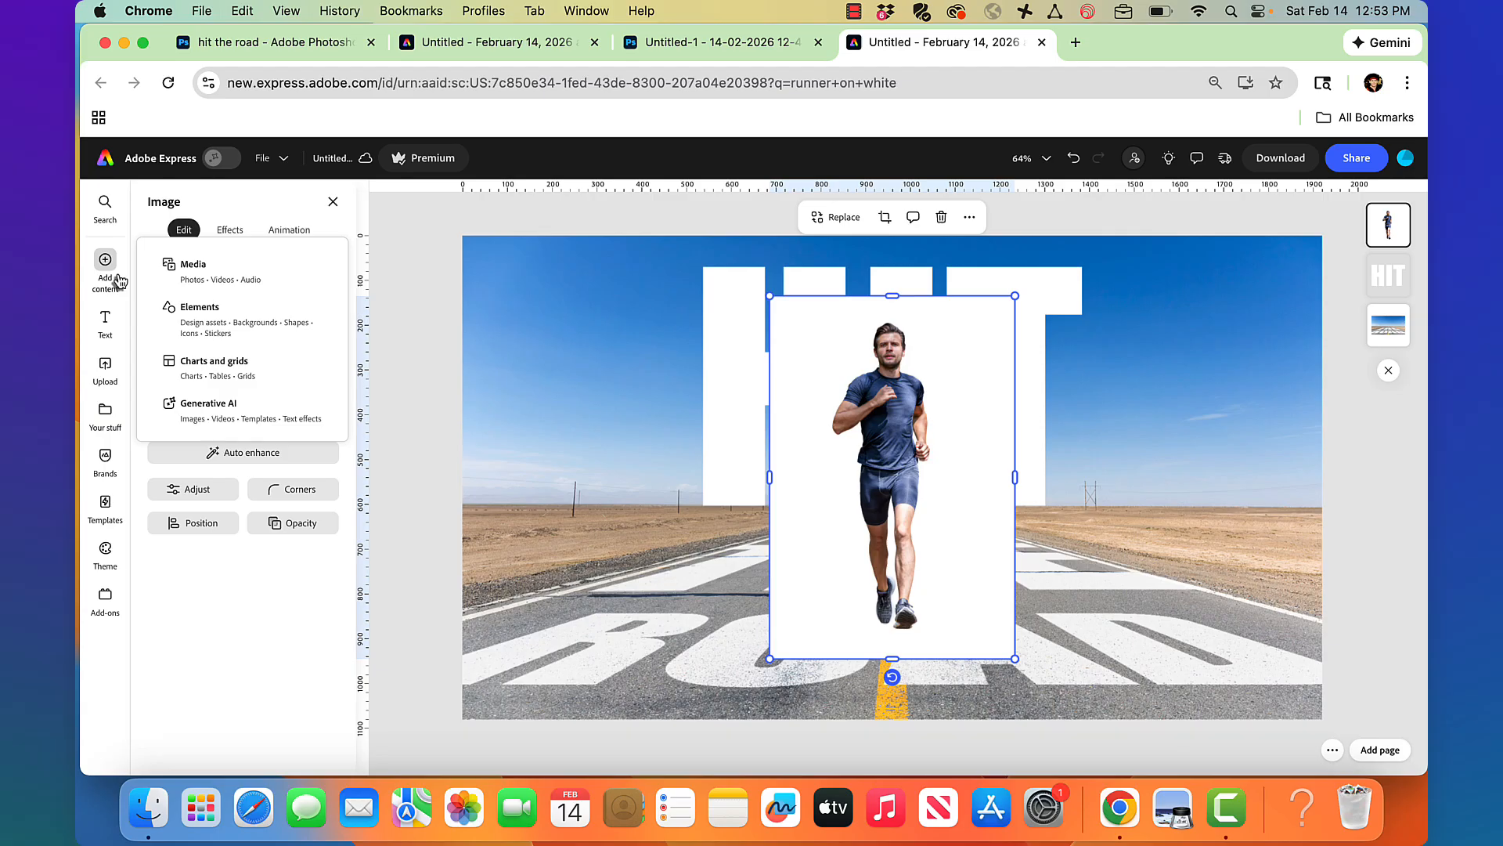
{"action": "key", "text": "super+z"}
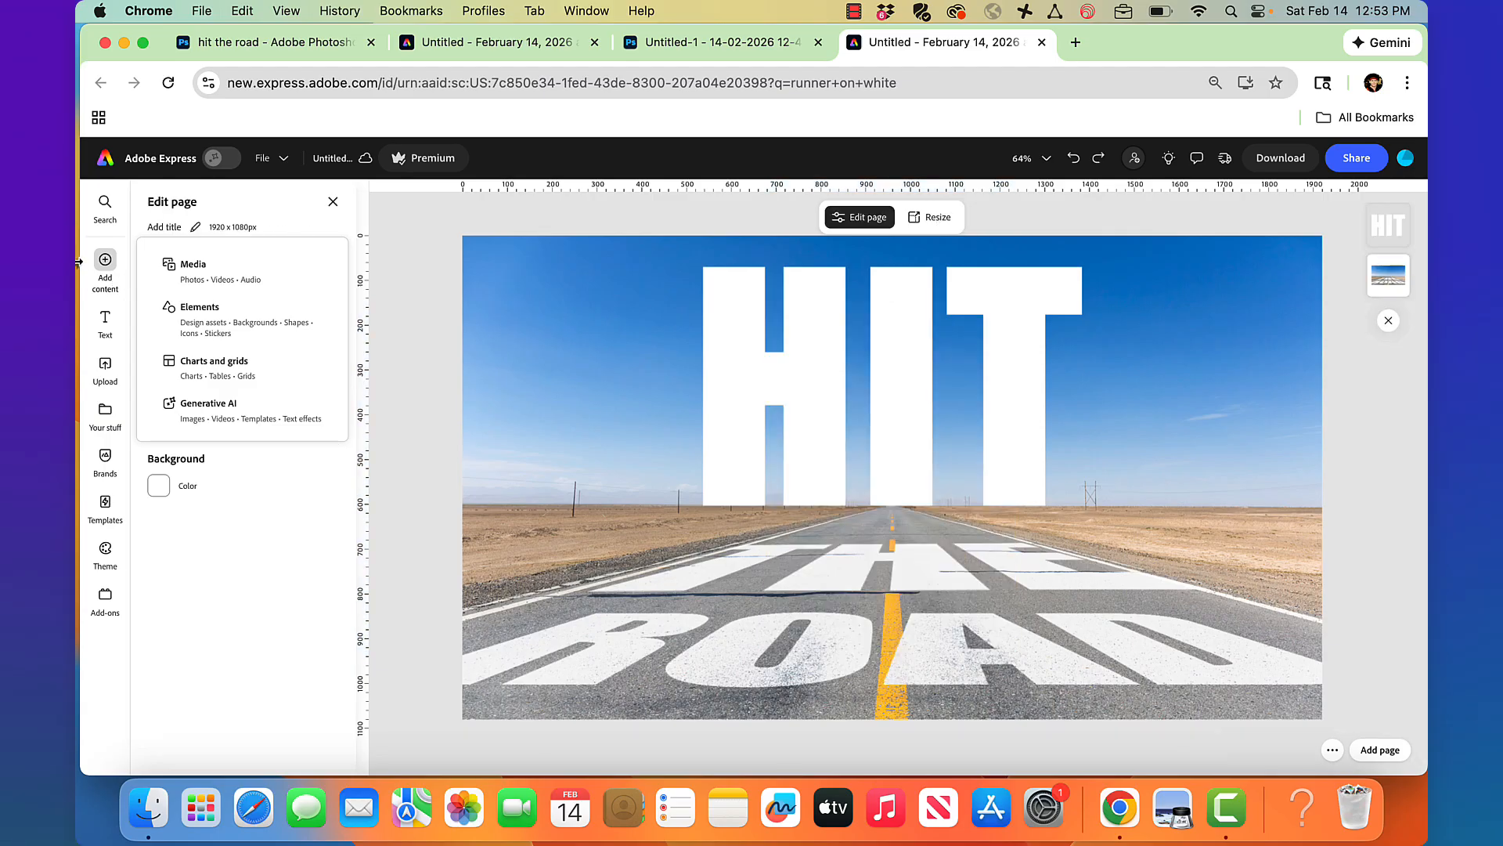
Place the stock photo of the front-facing woman runner with the red visor and black sportswear on the page.
{"action": "left_click", "coordinate": [176, 265]}
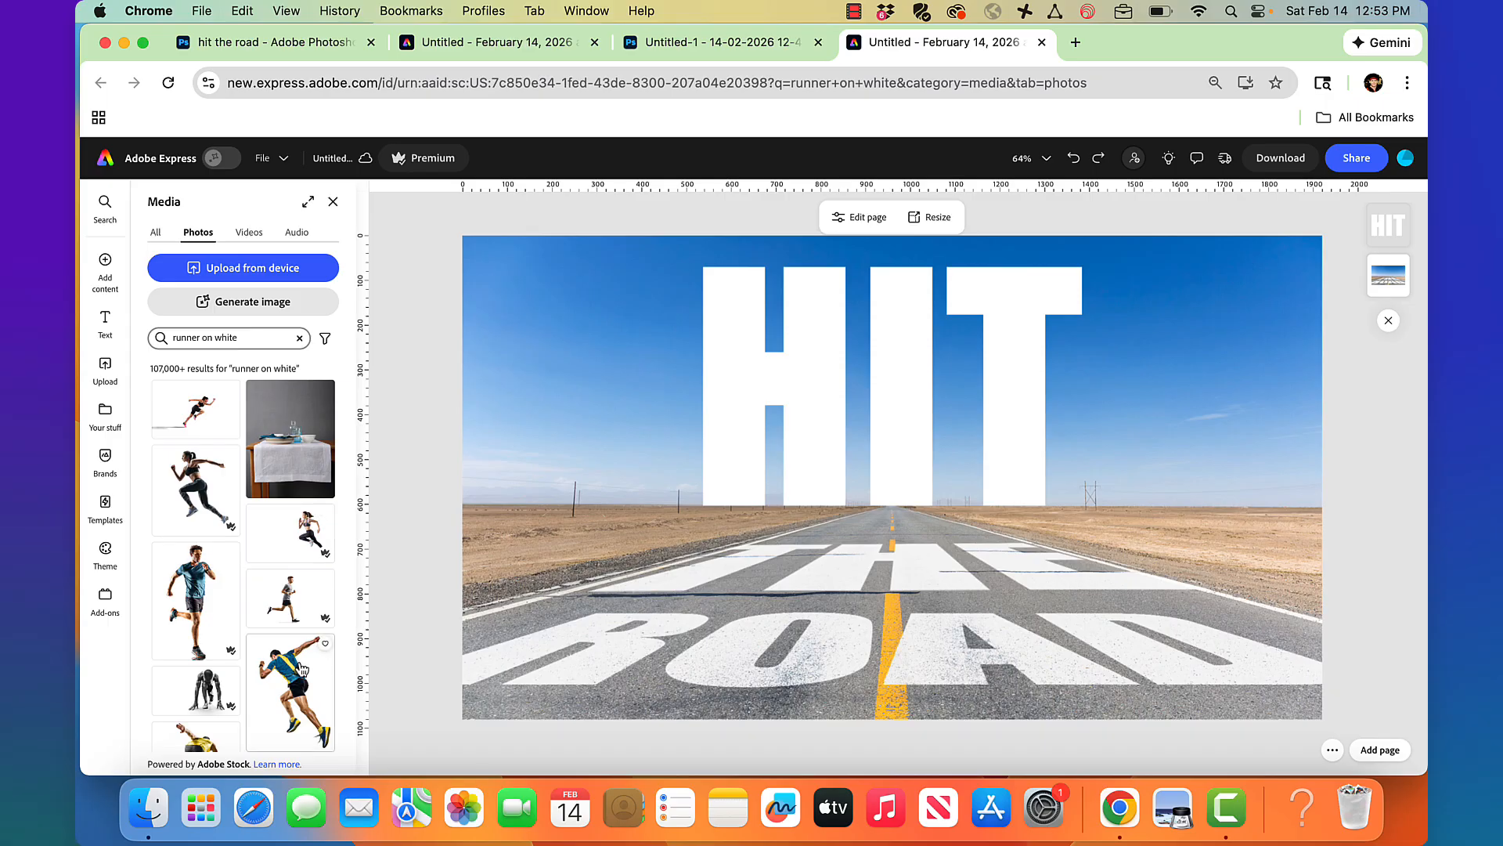
{"action": "scroll", "coordinate": [301, 667], "scroll_direction": "down", "scroll_amount": 4}
{"action": "scroll", "coordinate": [302, 668], "scroll_direction": "down", "scroll_amount": 5}
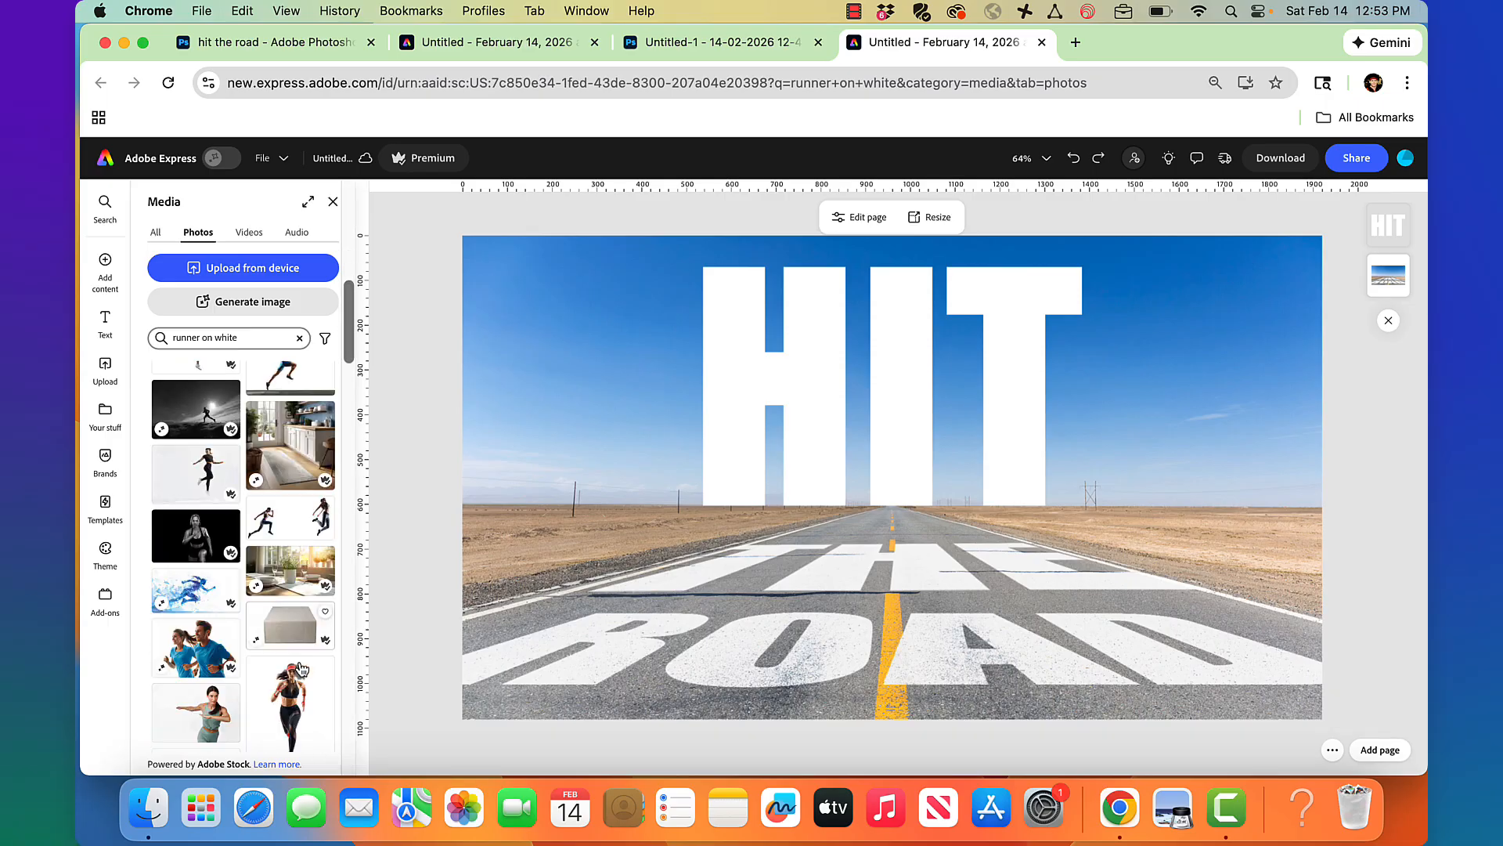
{"action": "left_click", "coordinate": [301, 668]}
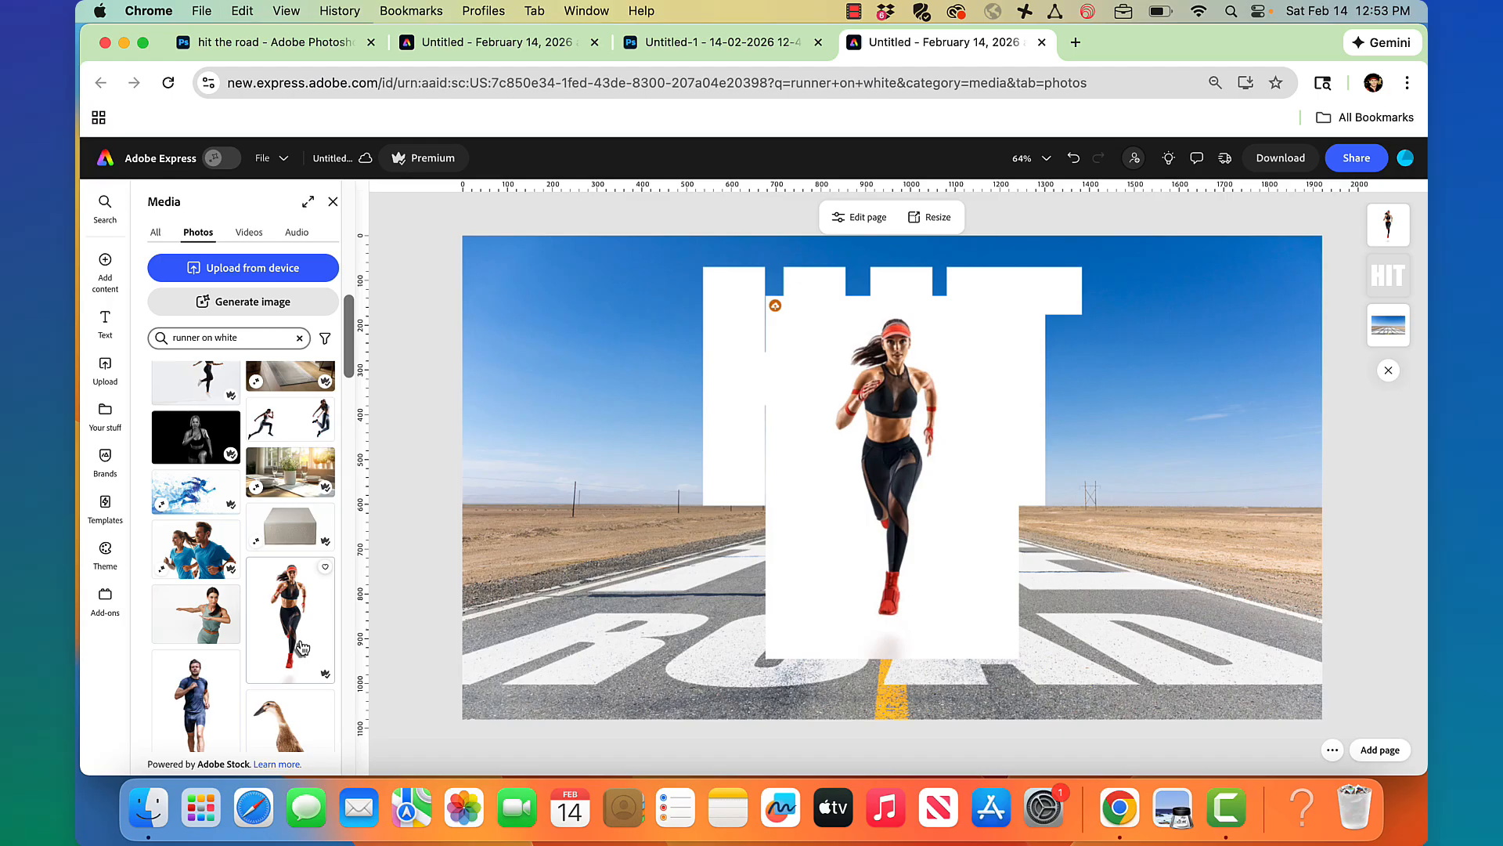
{"action": "left_click", "coordinate": [791, 600]}
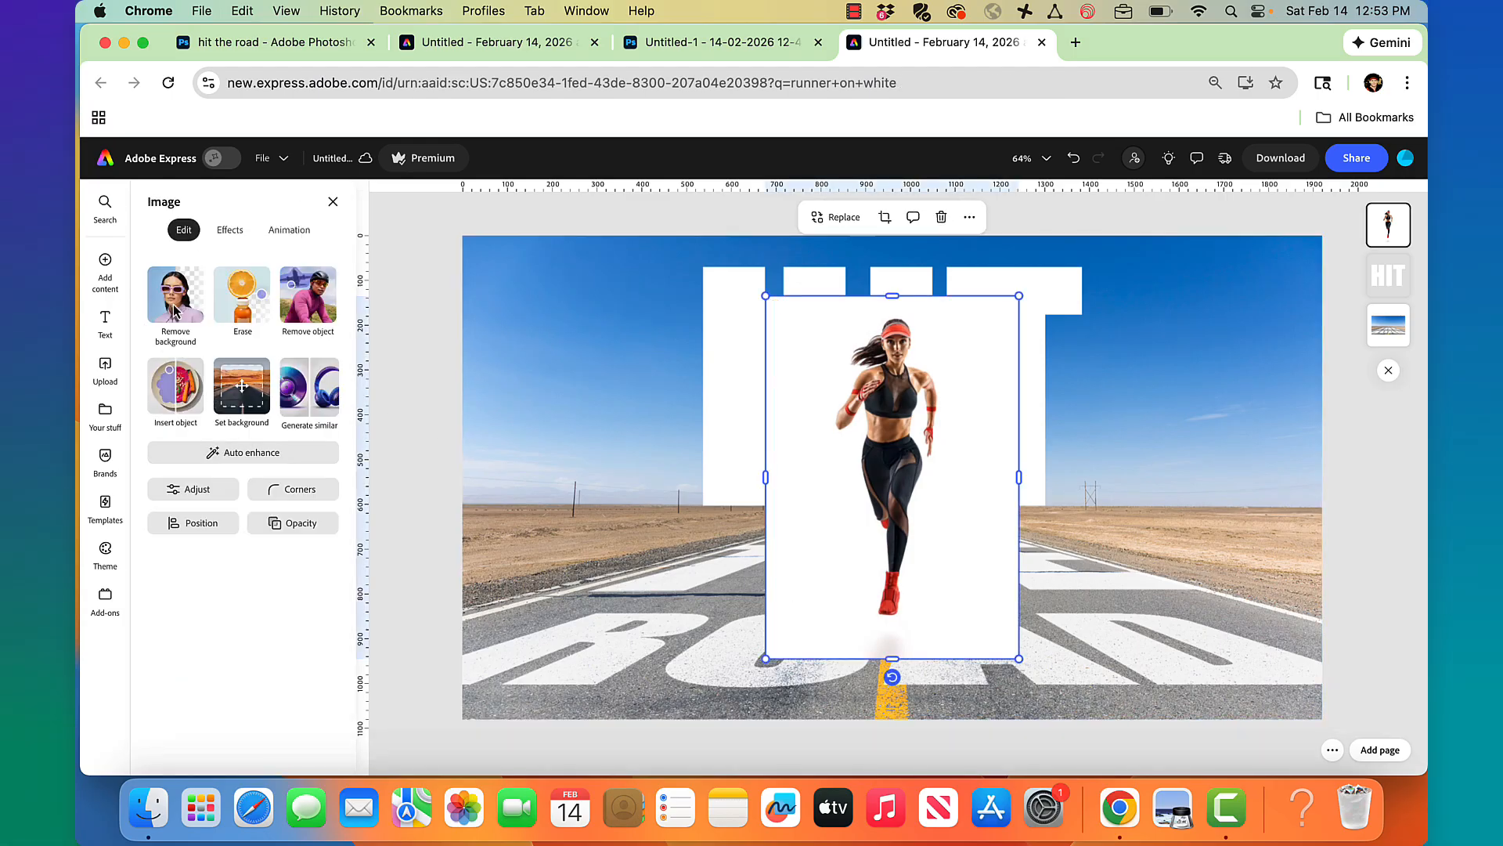
Remove the runner photo's background, enlarge the runner, and position her in front of HIT on the road's center line.
{"action": "left_click", "coordinate": [174, 311]}
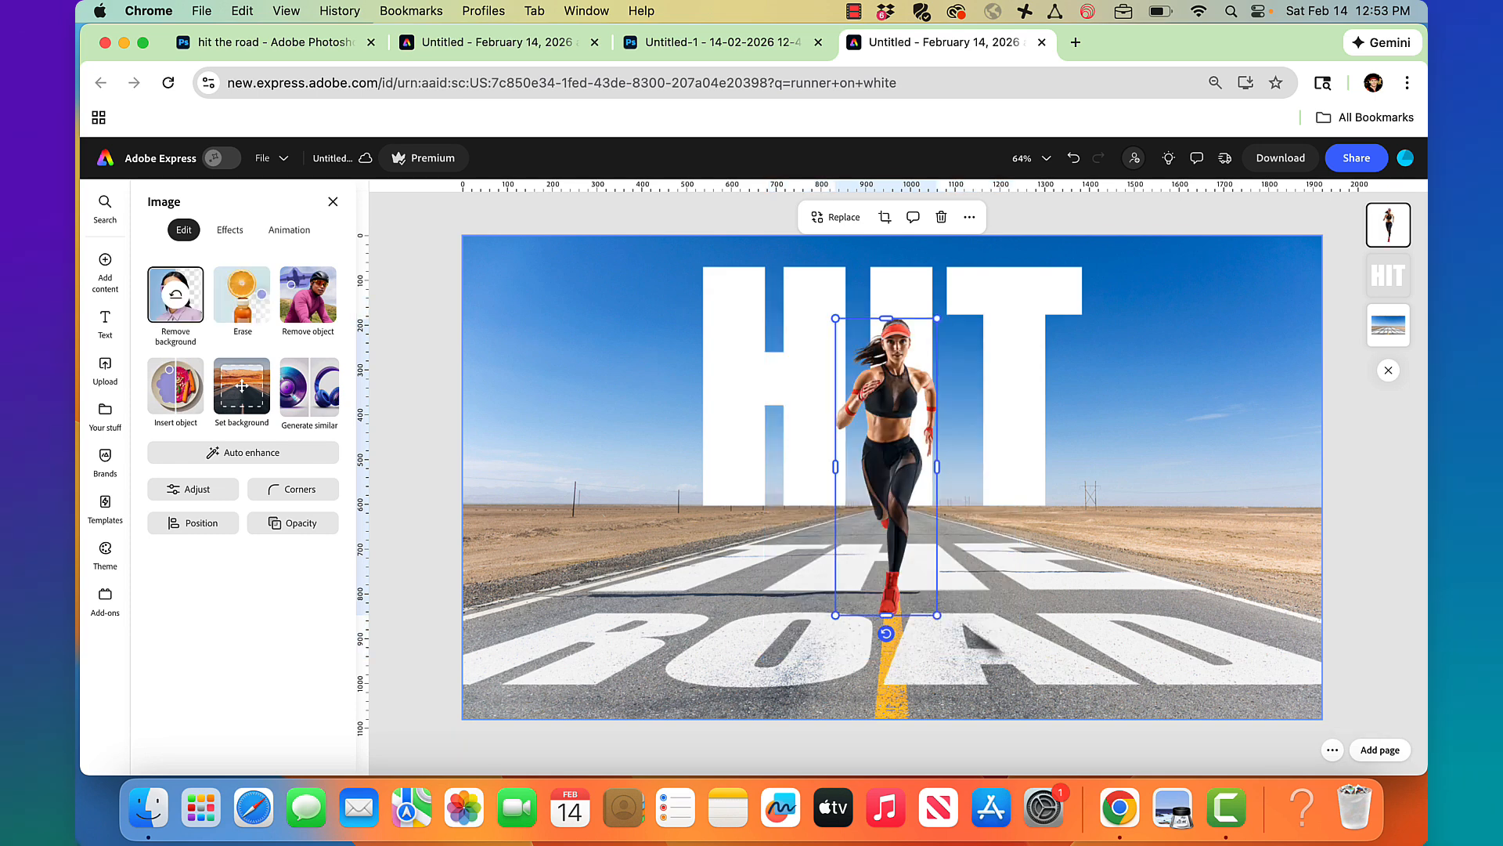
{"action": "left_click_drag", "start_coordinate": [937, 614], "coordinate": [957, 672]}
{"action": "mouse_move", "coordinate": [905, 462]}
{"action": "left_mouse_down"}
{"action": "mouse_move", "coordinate": [906, 476]}
{"action": "mouse_move", "coordinate": [932, 470]}
{"action": "mouse_move", "coordinate": [903, 440]}
{"action": "left_mouse_up"}
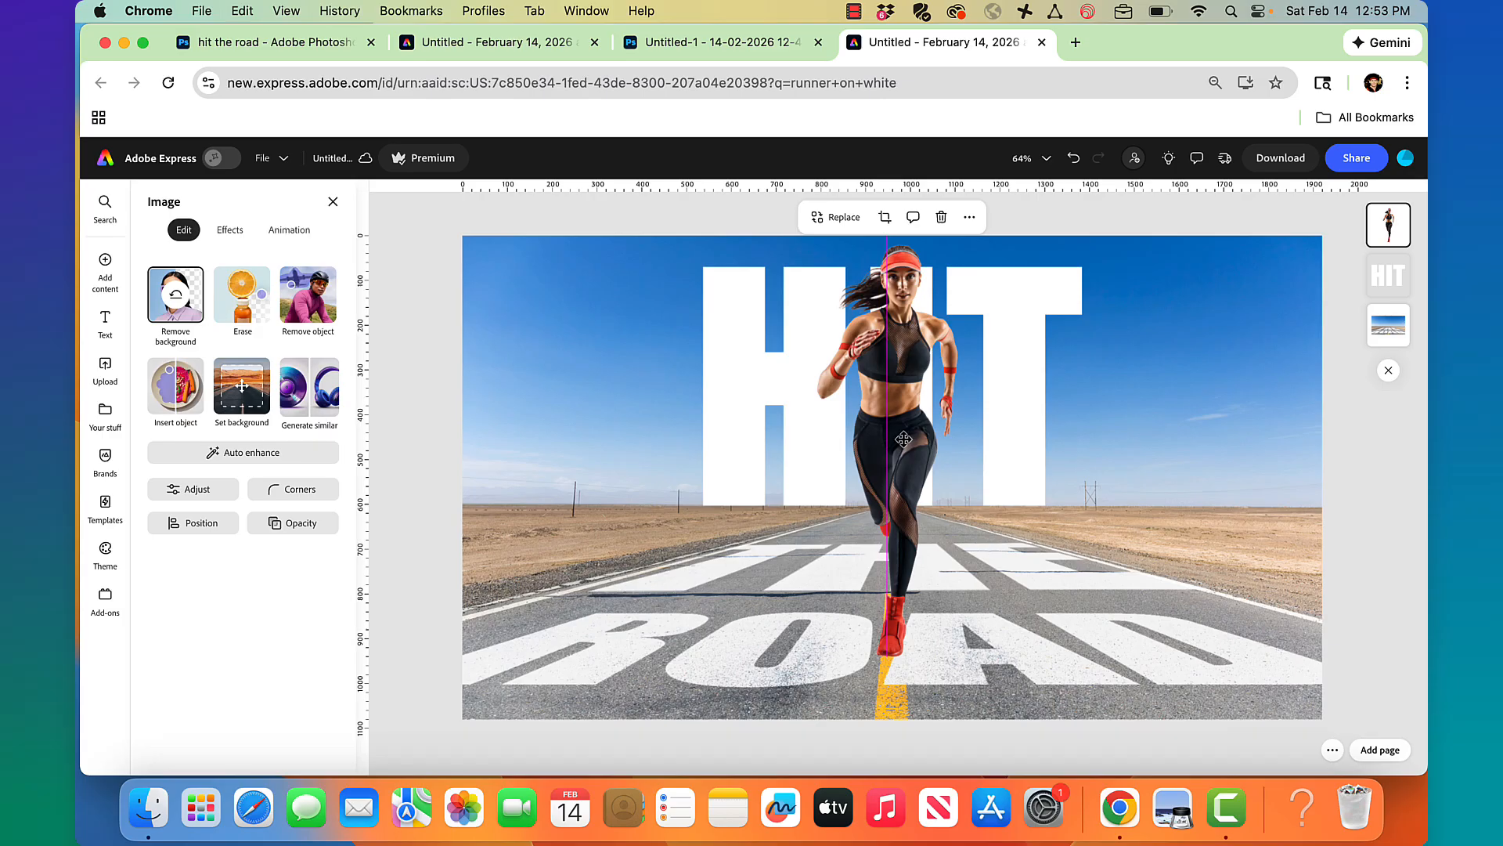
{"action": "left_click_drag", "start_coordinate": [903, 439], "coordinate": [903, 439]}
Apply the looping Pulse animation to the HIT text.
{"action": "left_click", "coordinate": [1024, 444]}
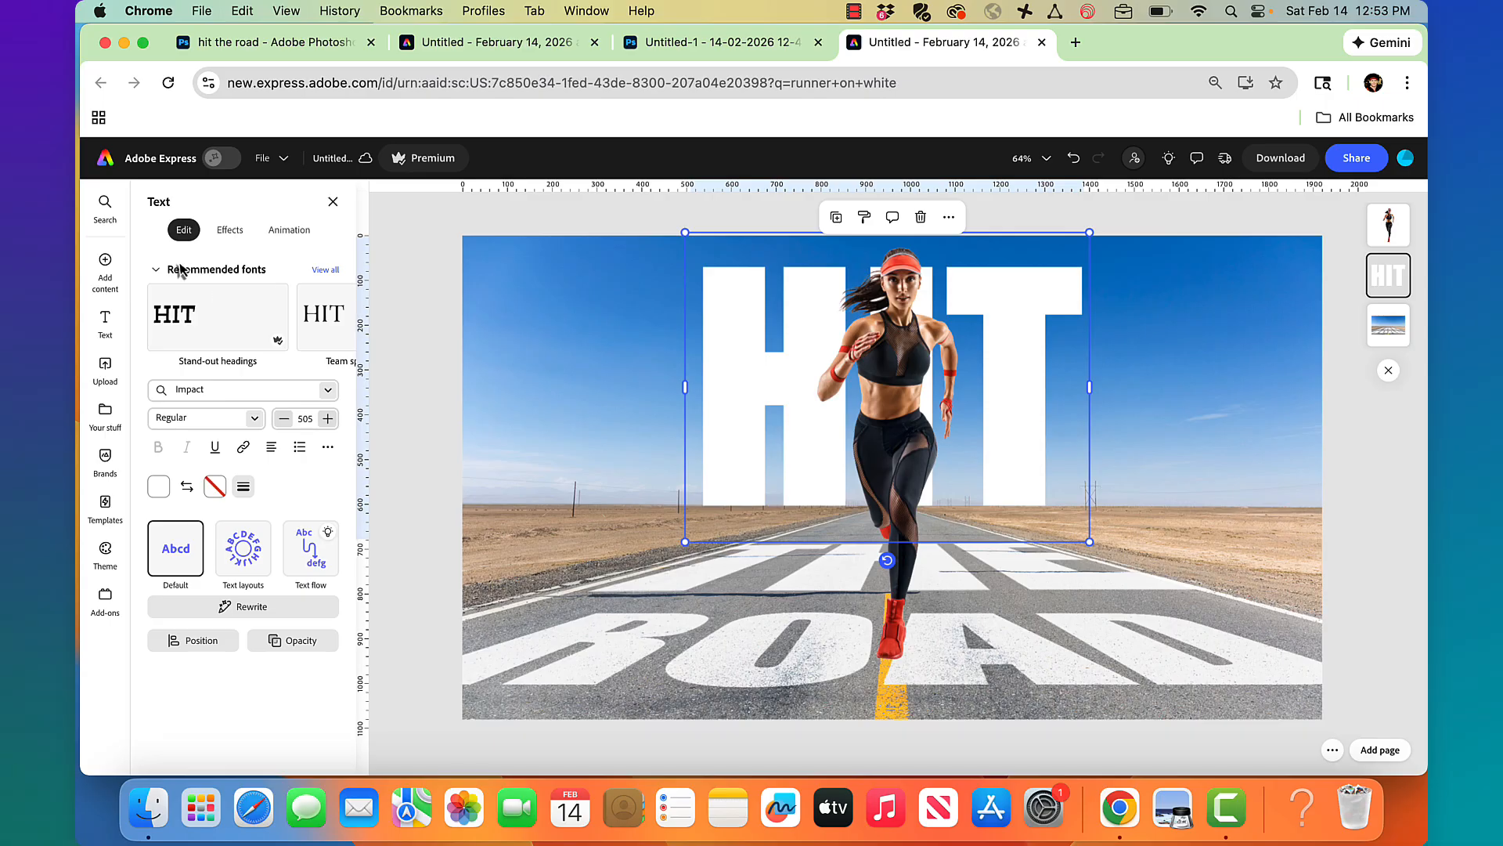
{"action": "left_click", "coordinate": [298, 235]}
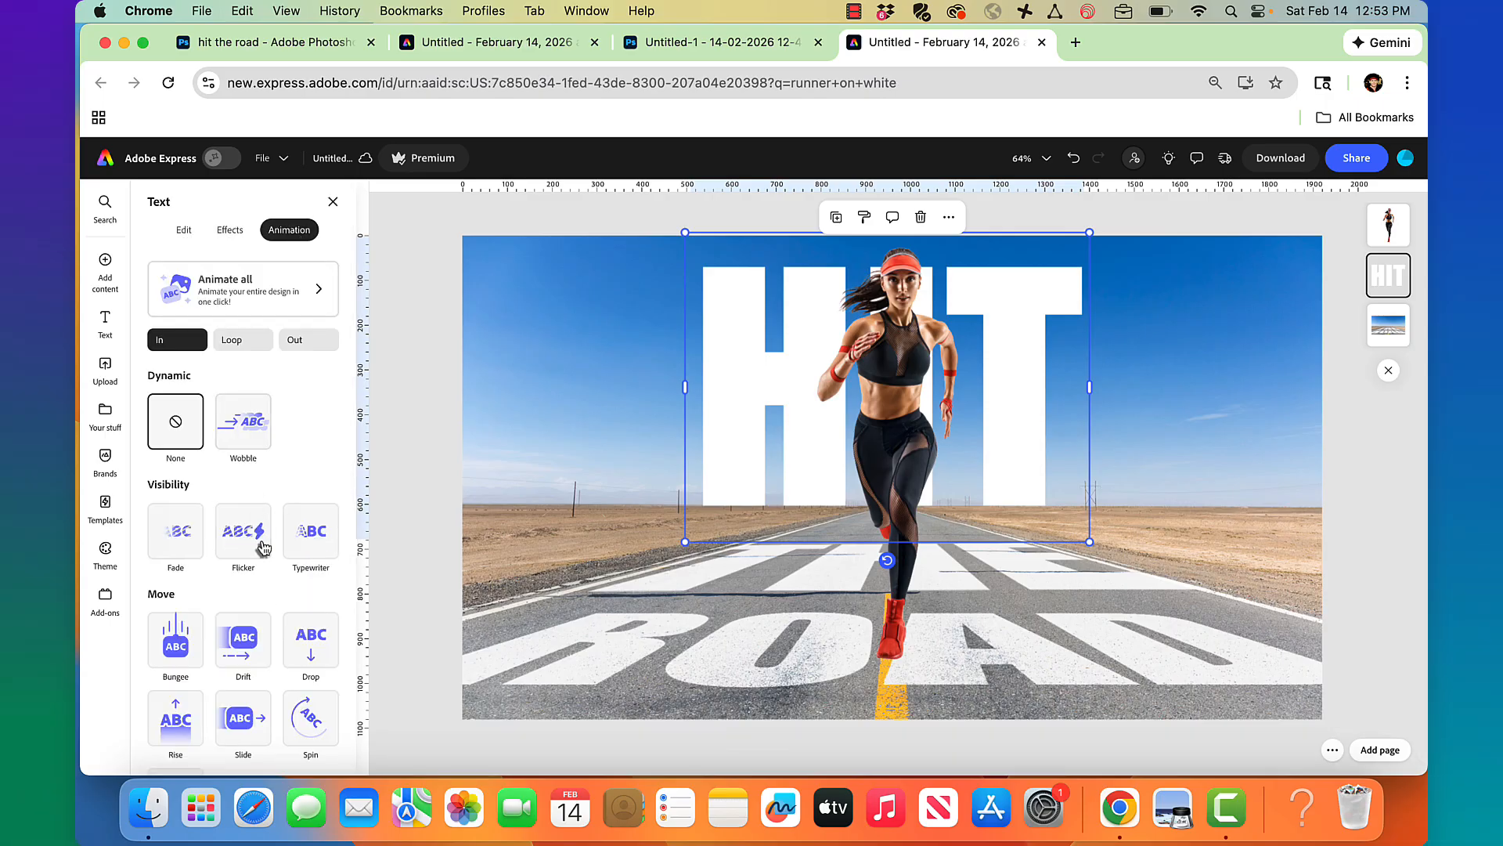
{"action": "left_click", "coordinate": [245, 343]}
{"action": "scroll", "coordinate": [243, 508], "scroll_direction": "down", "scroll_amount": 5}
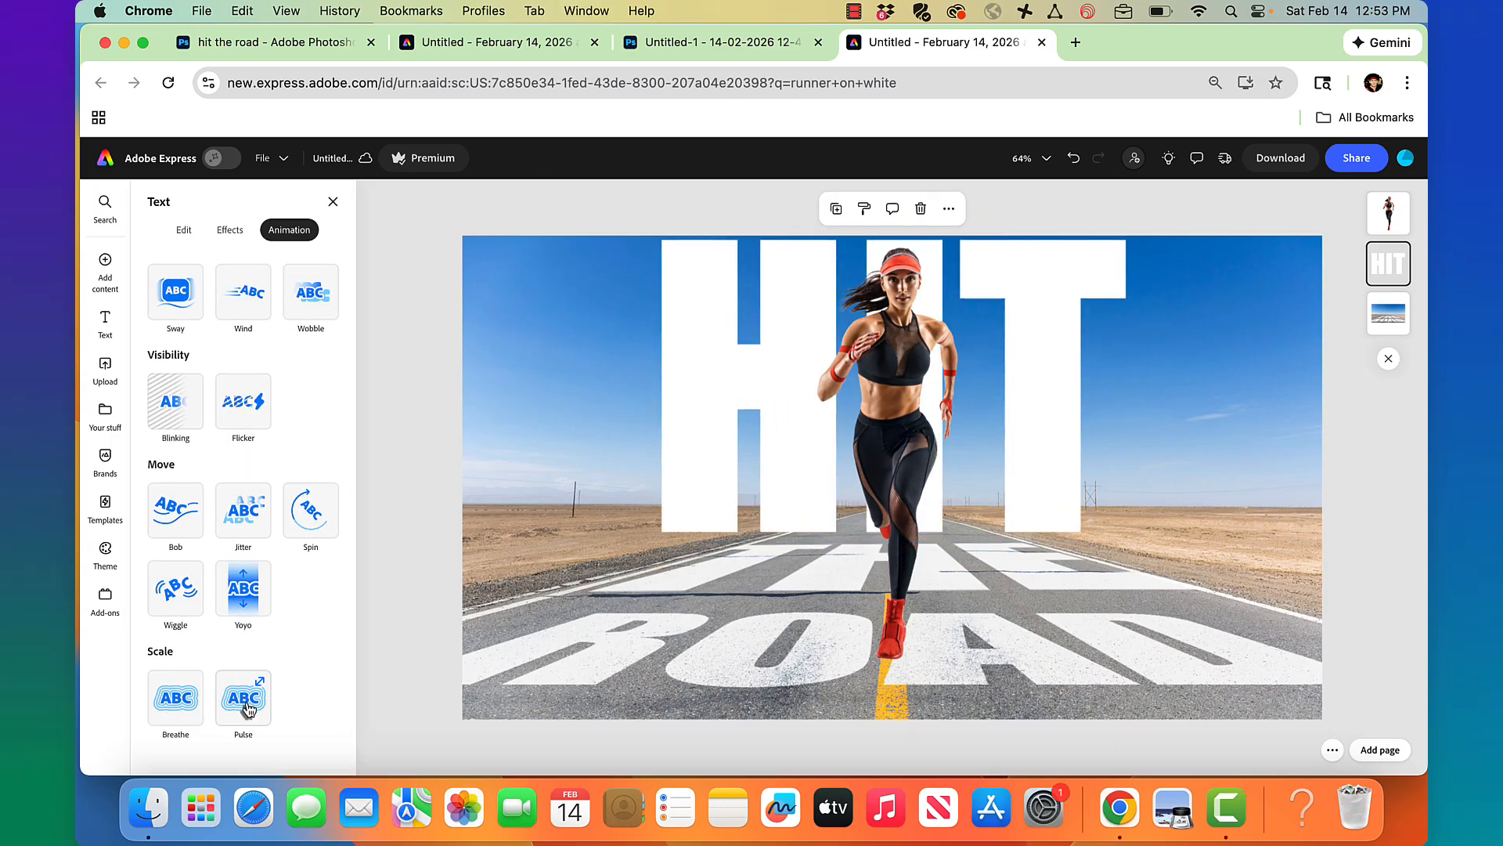
{"action": "left_click", "coordinate": [249, 707]}
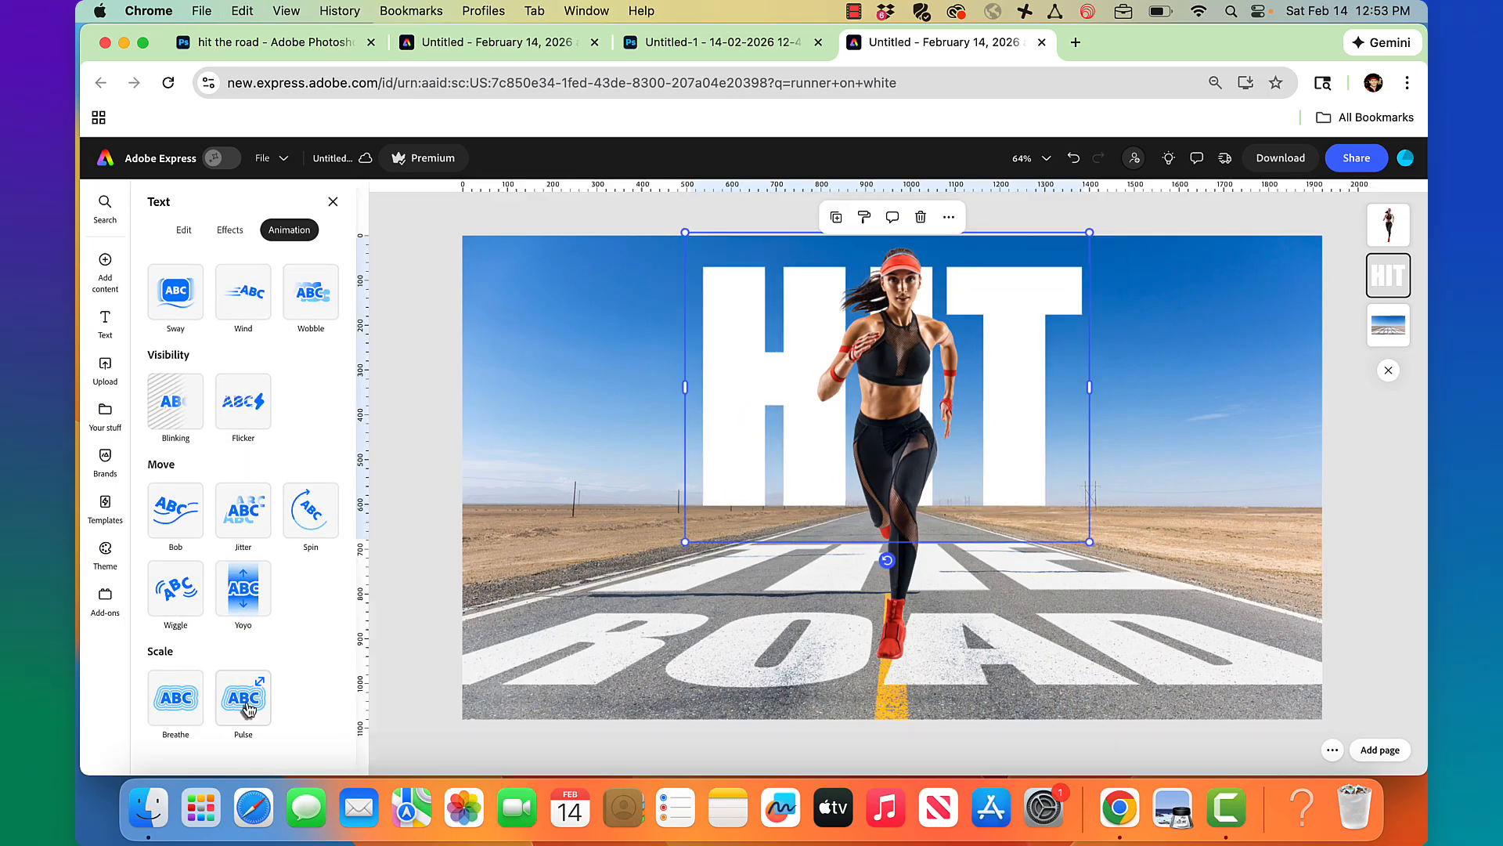
{"action": "left_click", "coordinate": [415, 443]}
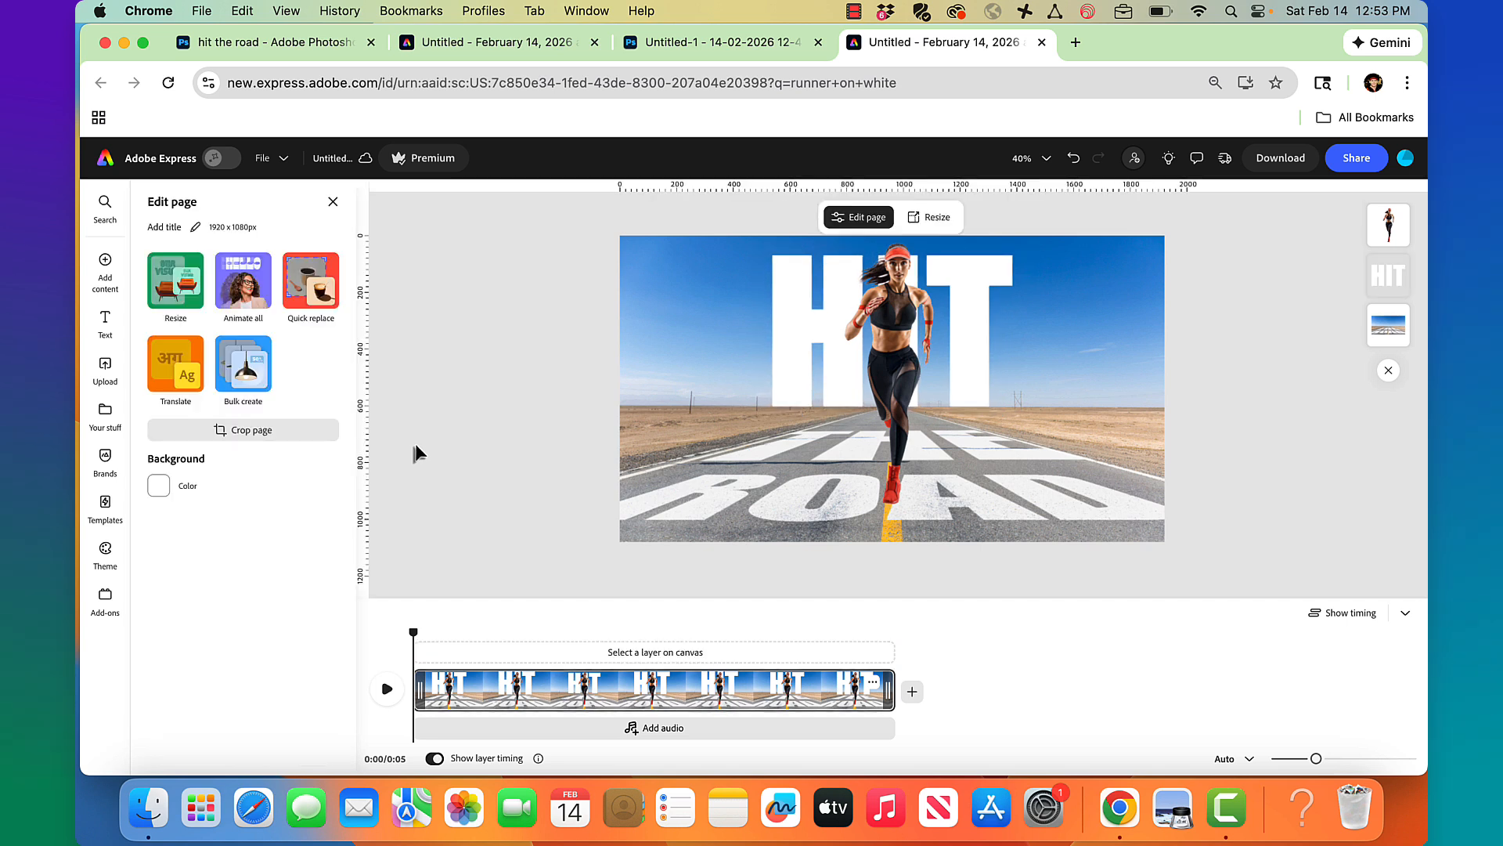